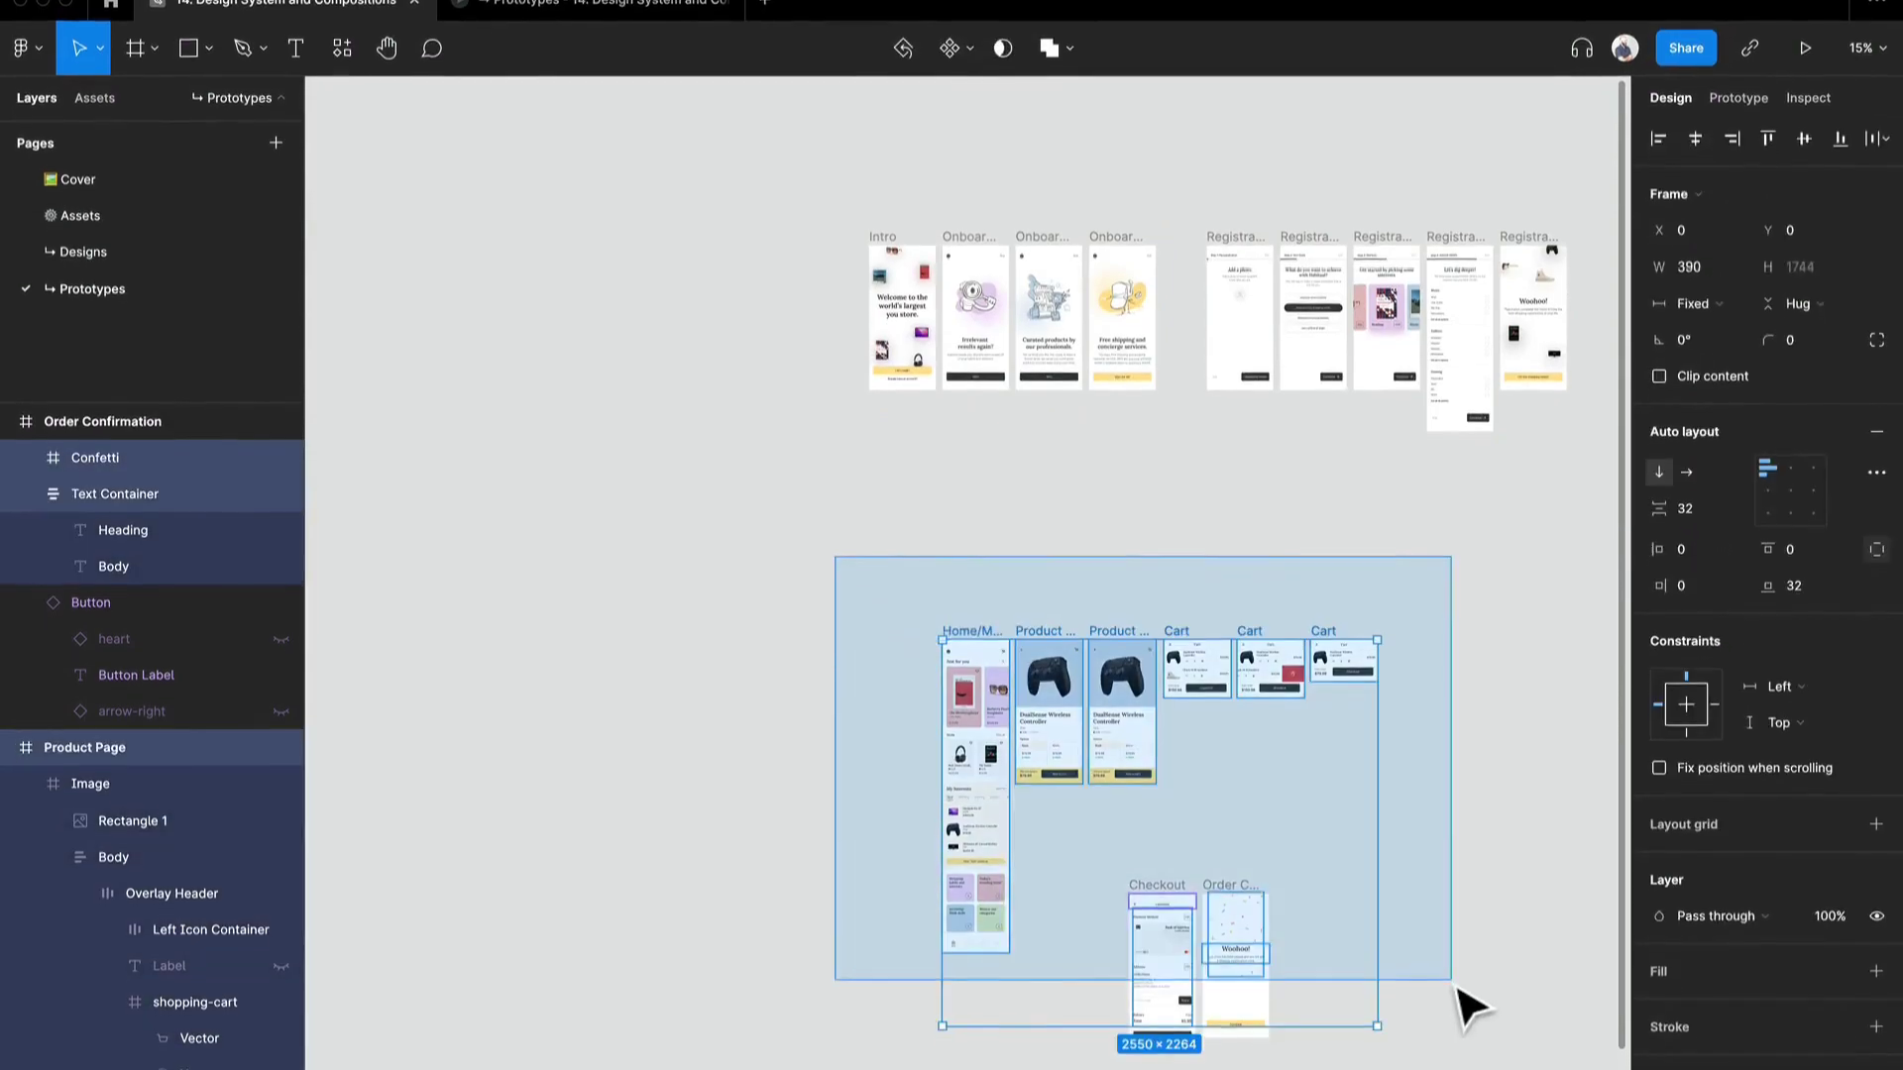
# Step: Move the Checkout and Order Confirmation frames further down, away from the product and cart row
pyautogui.moveTo(997, 757); pyautogui.dragTo(924, 606)
pyautogui.click(1259, 894)
pyautogui.moveTo(1259, 894); pyautogui.dragTo(1043, 691)
pyautogui.moveTo(1061, 735); pyautogui.dragTo(1072, 927)
# Step: Set the after-delay interaction that opens the Cart overlay from the second Product Page to 1 ms
pyautogui.scroll(5, 1054, 657)
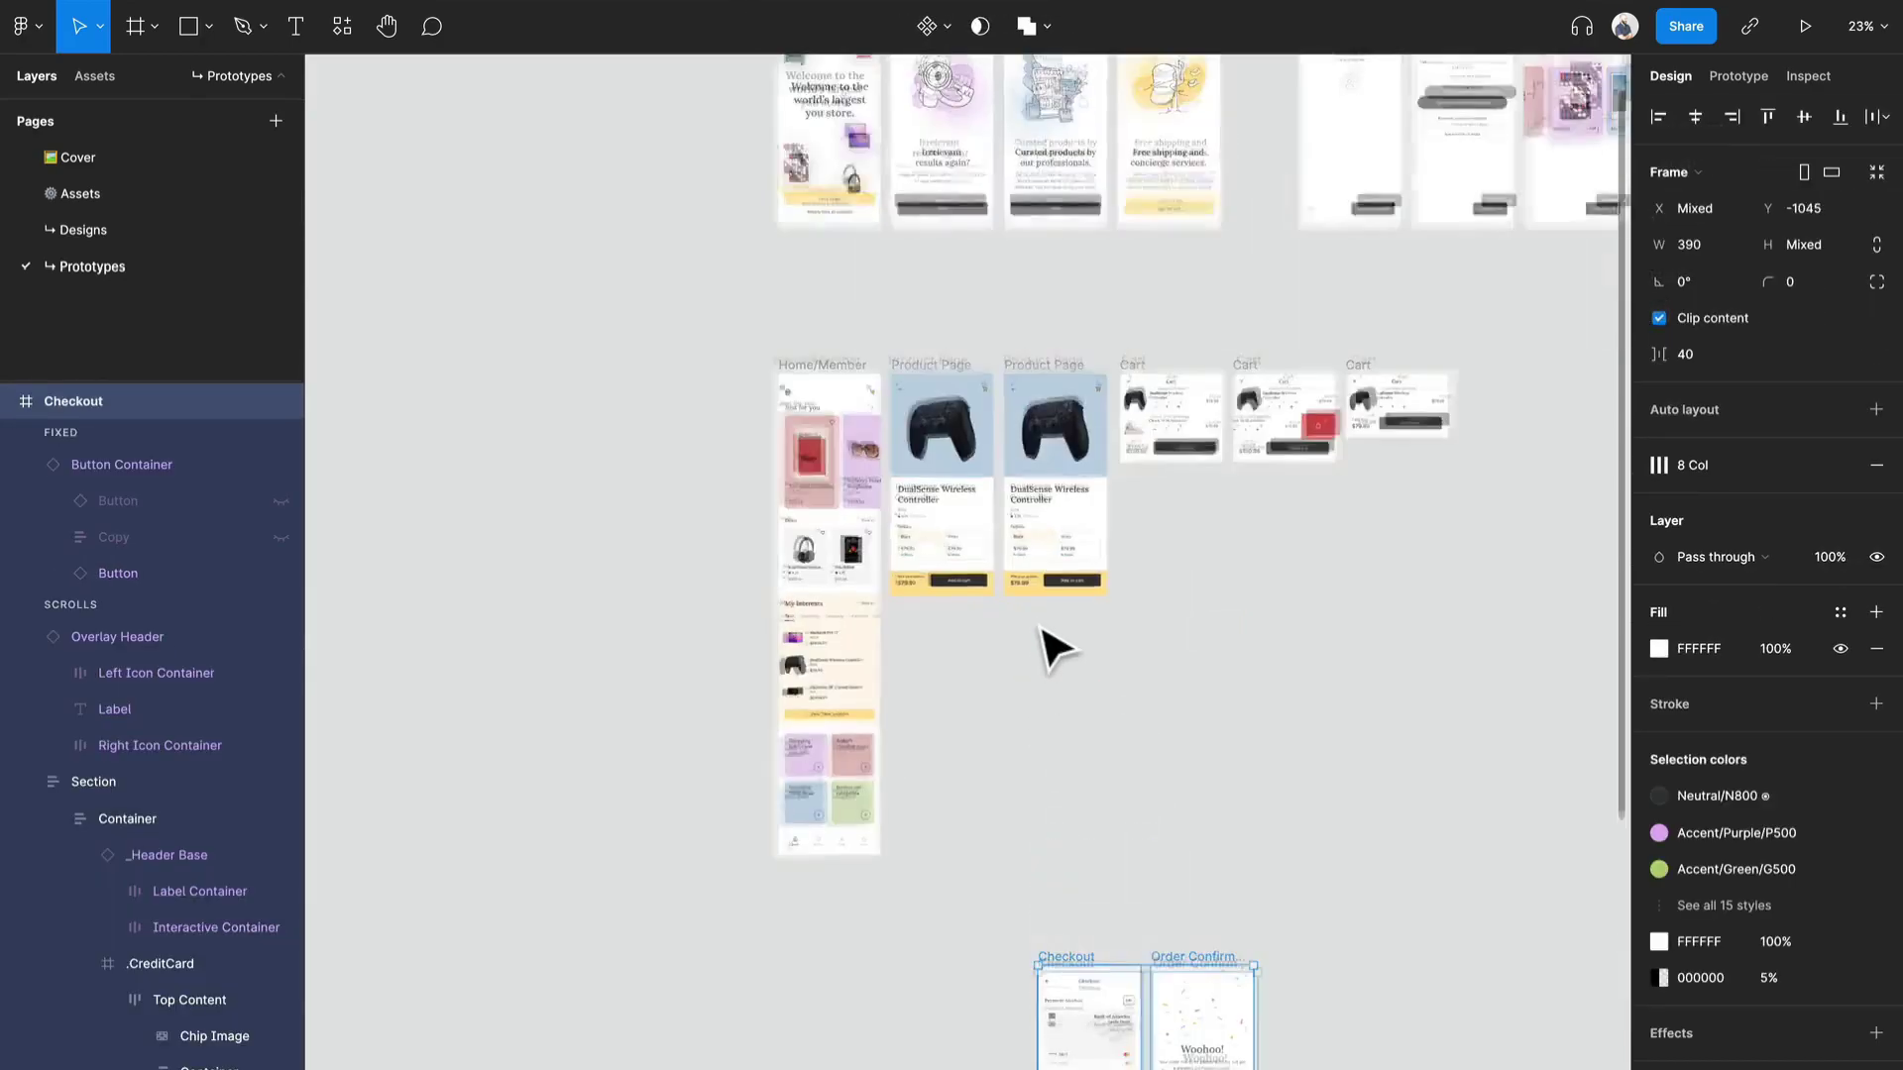
pyautogui.hscroll(3, 1074, 638)
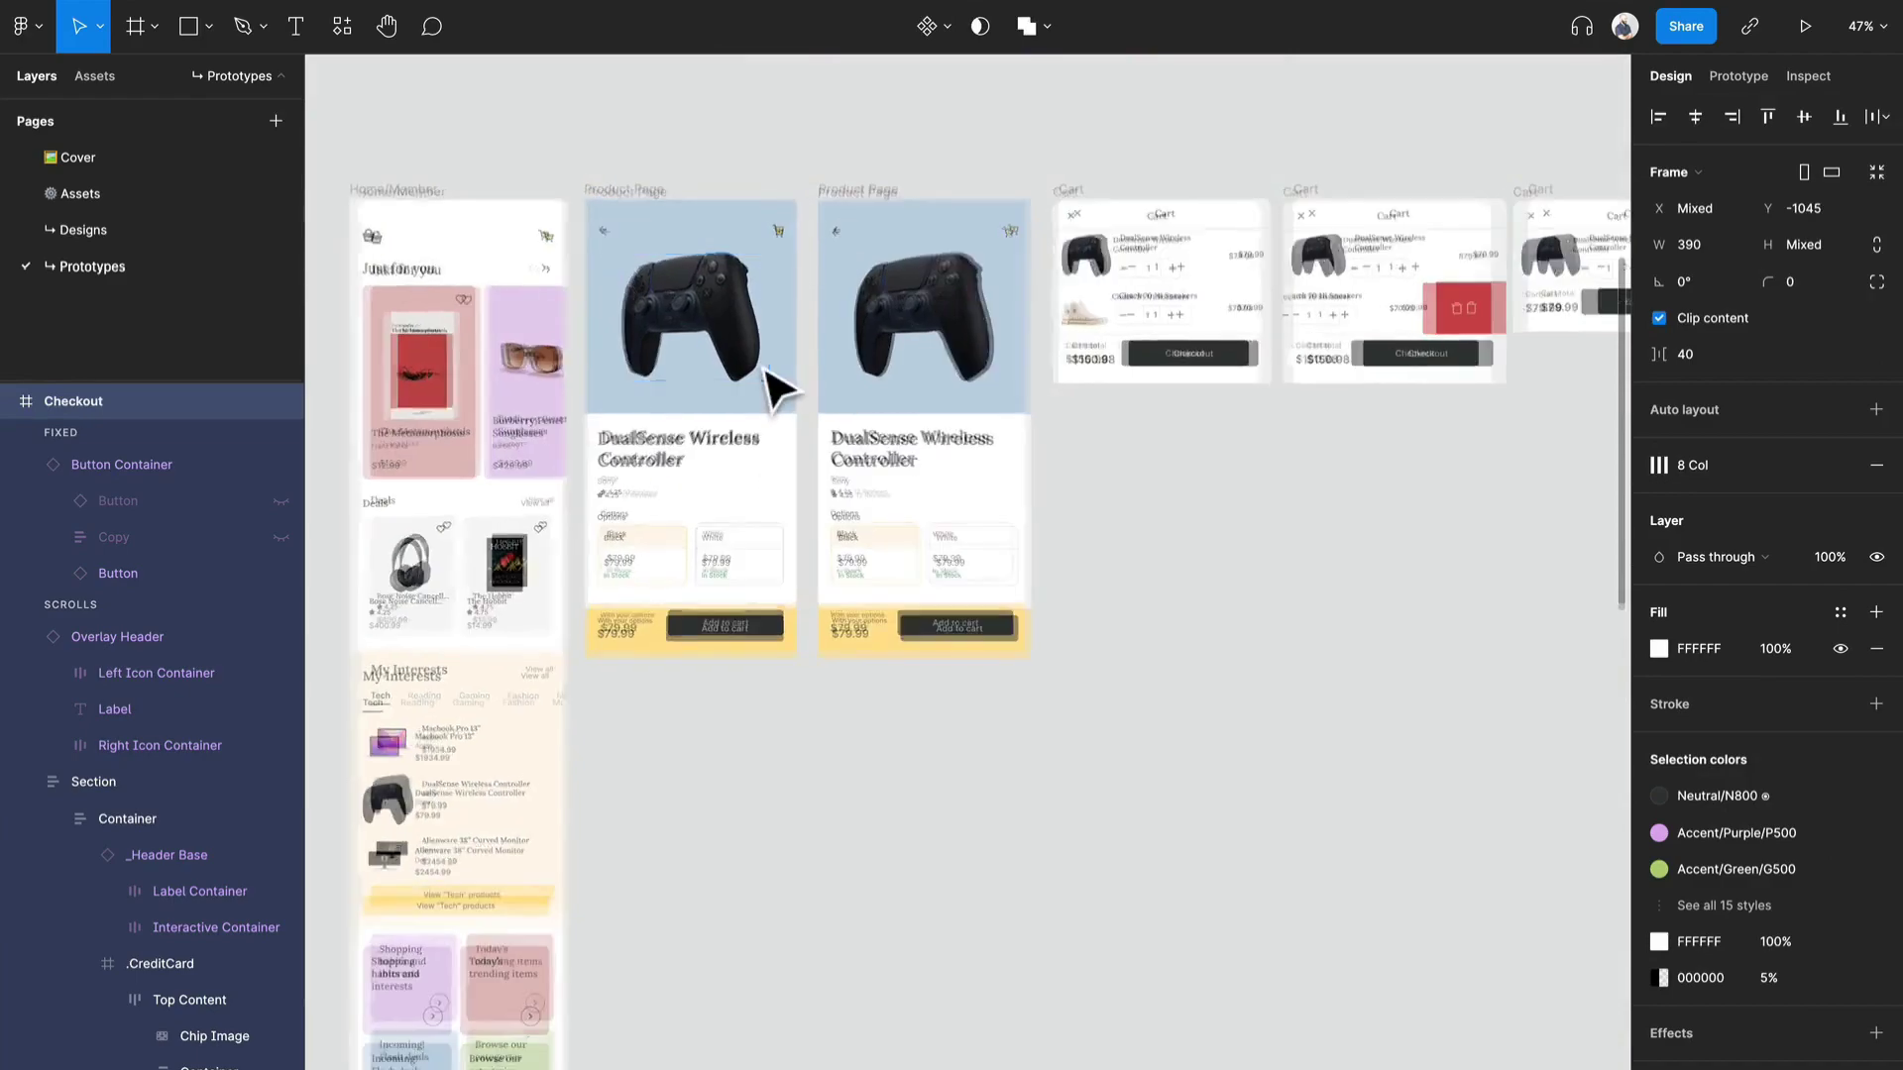
pyautogui.scroll(5, 777, 387)
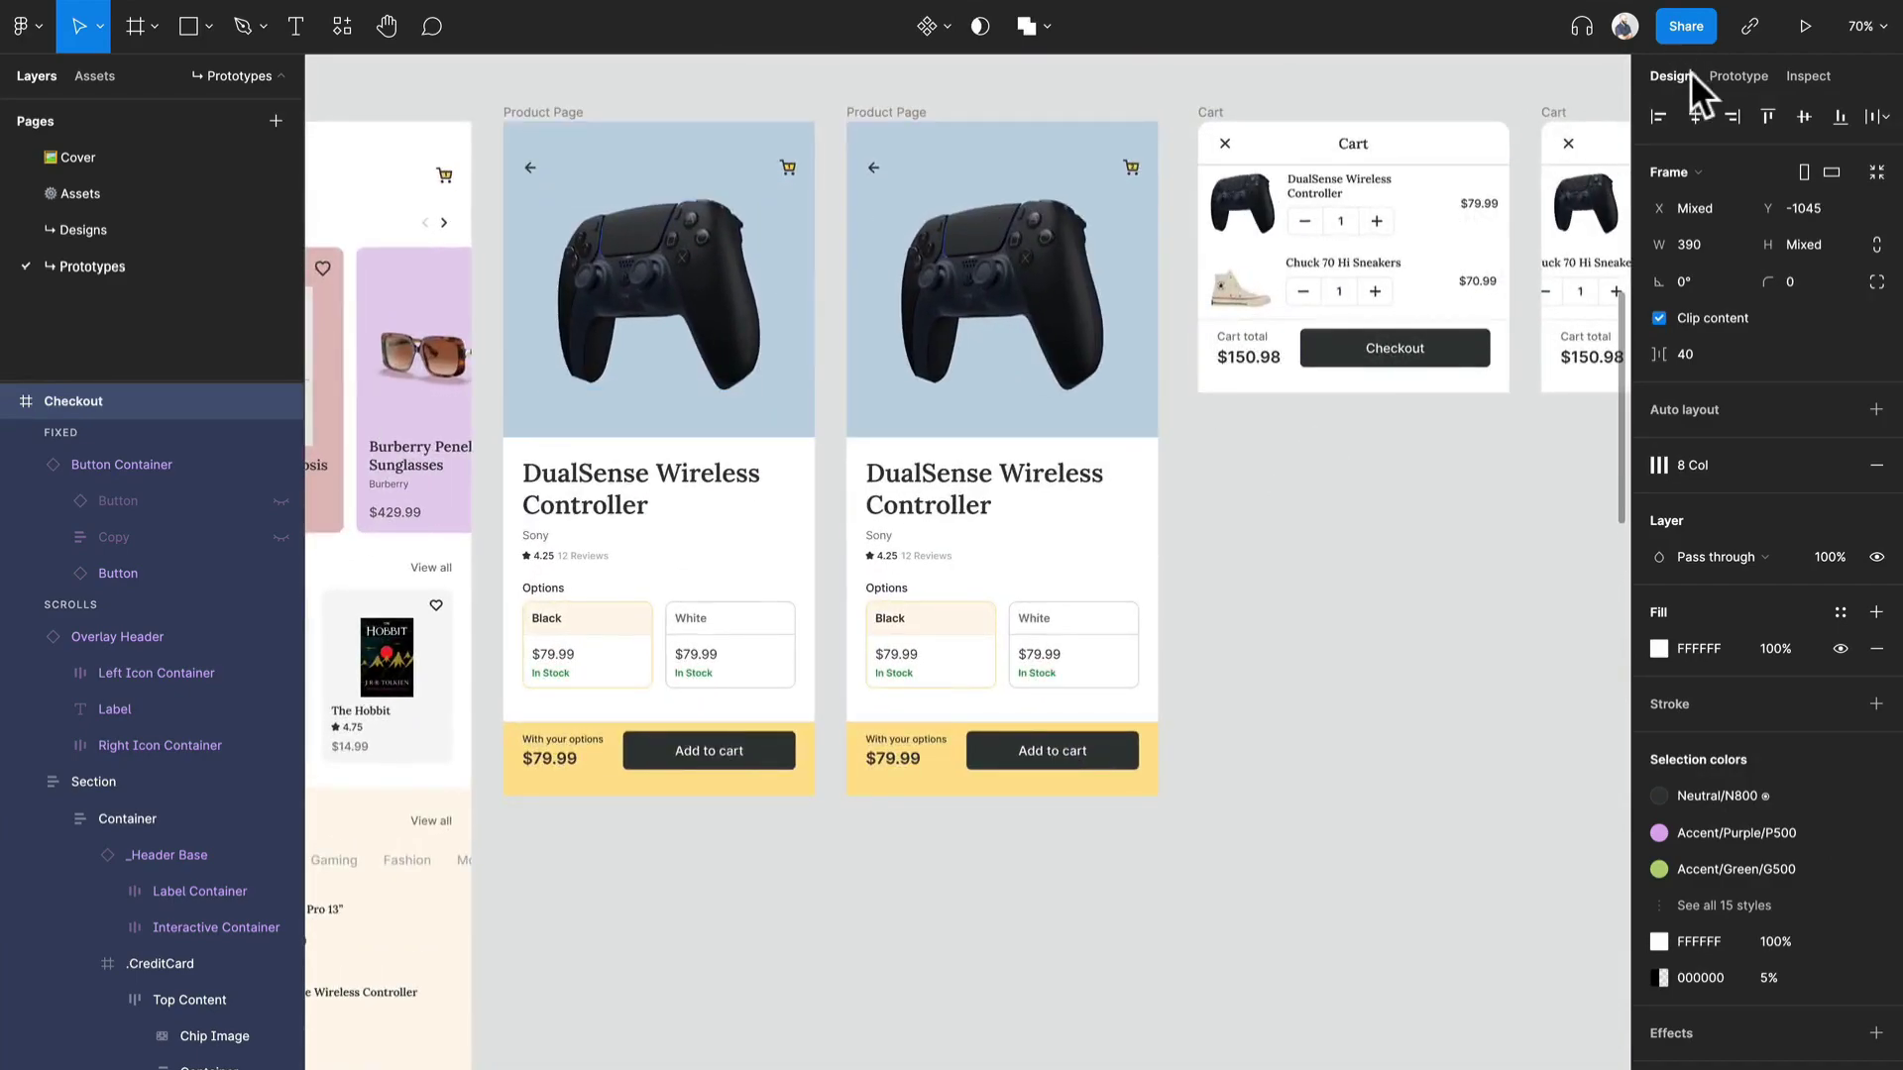
pyautogui.click(1729, 78)
pyautogui.click(1182, 259)
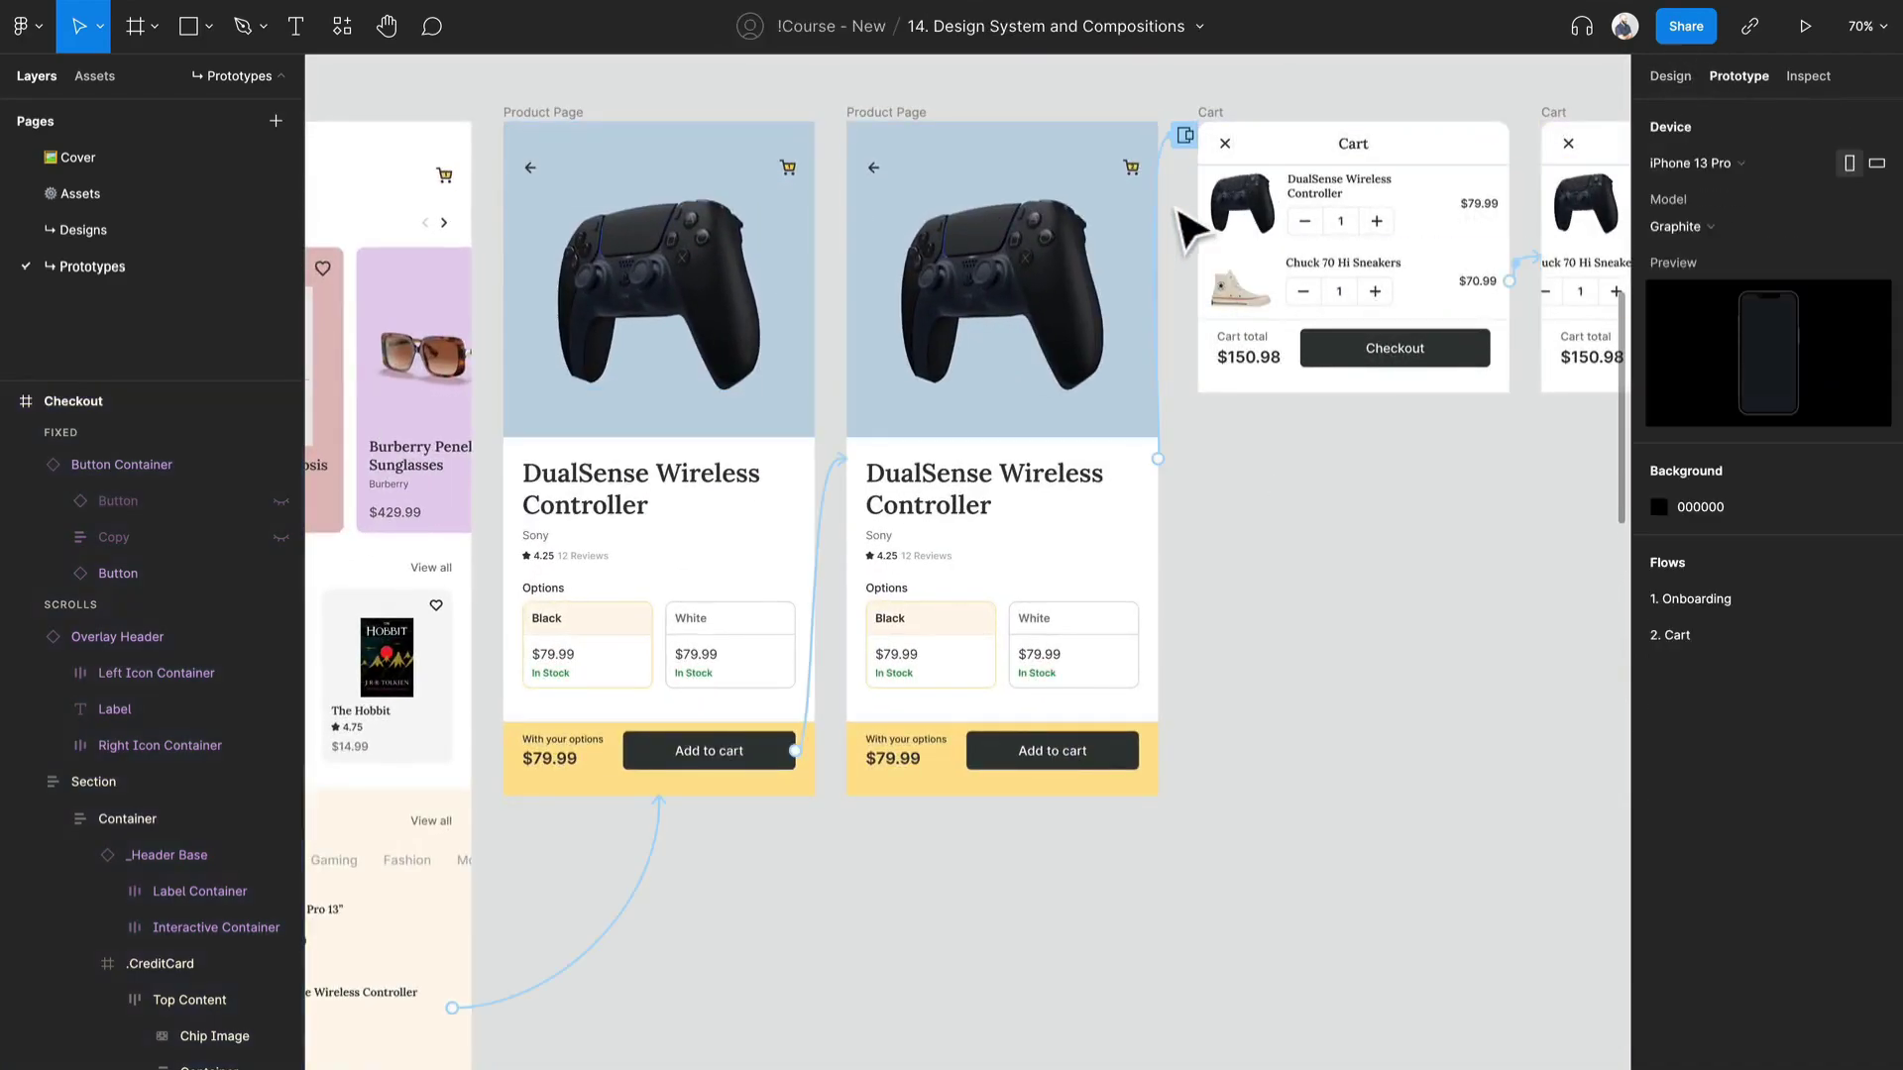
pyautogui.click(1159, 456)
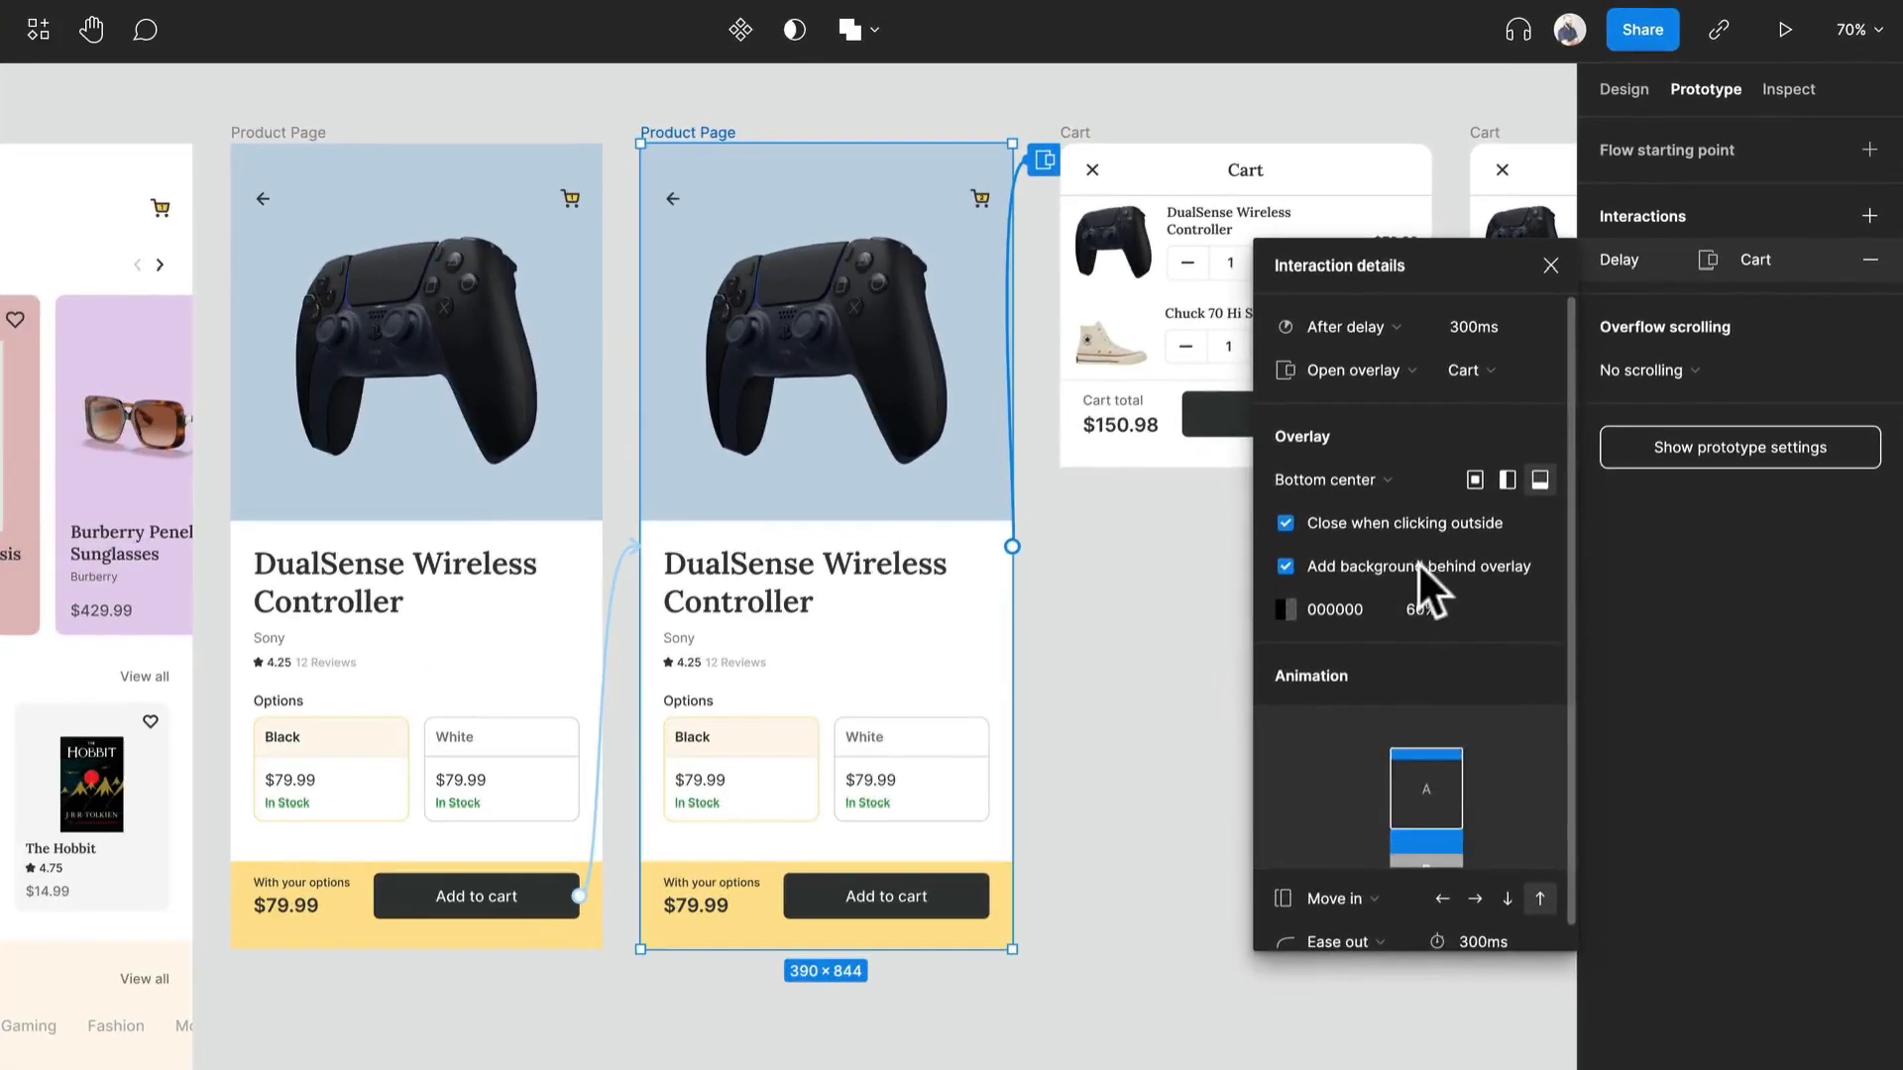
pyautogui.click(1477, 333)
pyautogui.write('1')
pyautogui.press('Return')
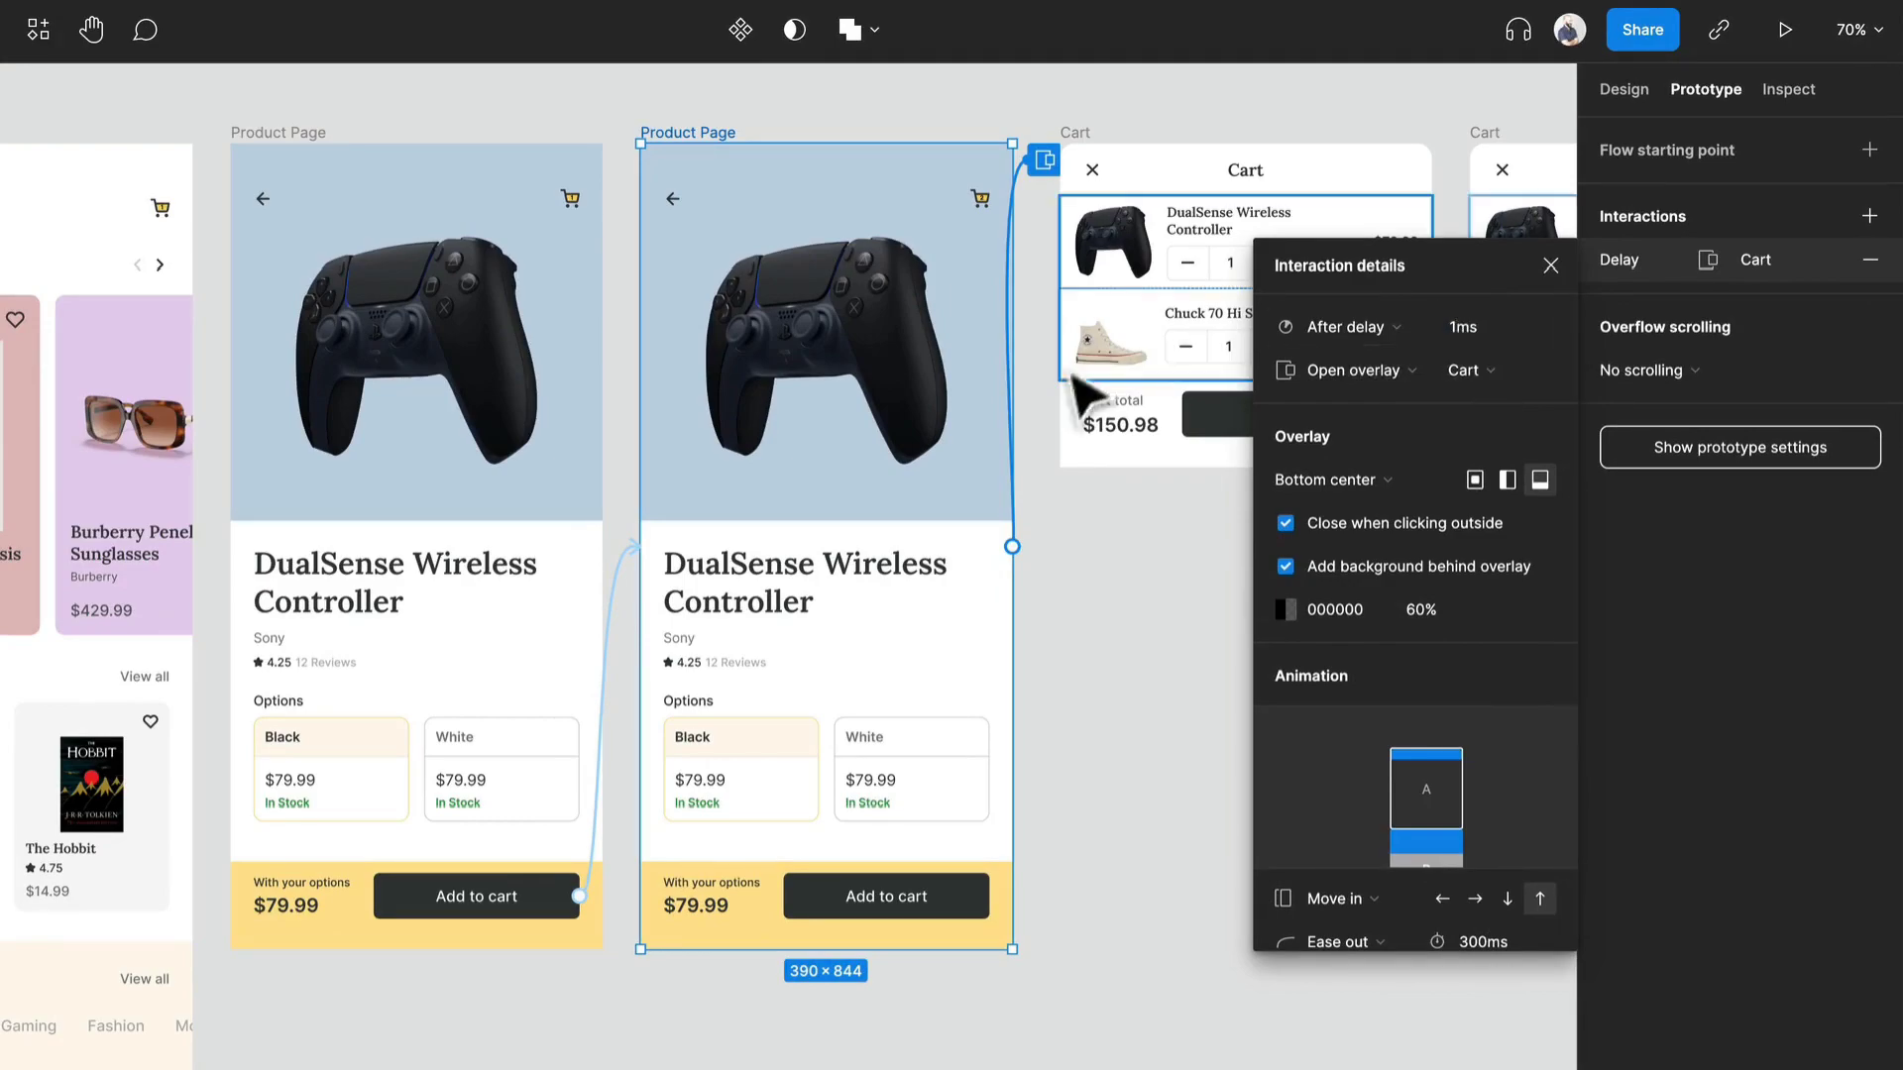
pyautogui.click(1080, 649)
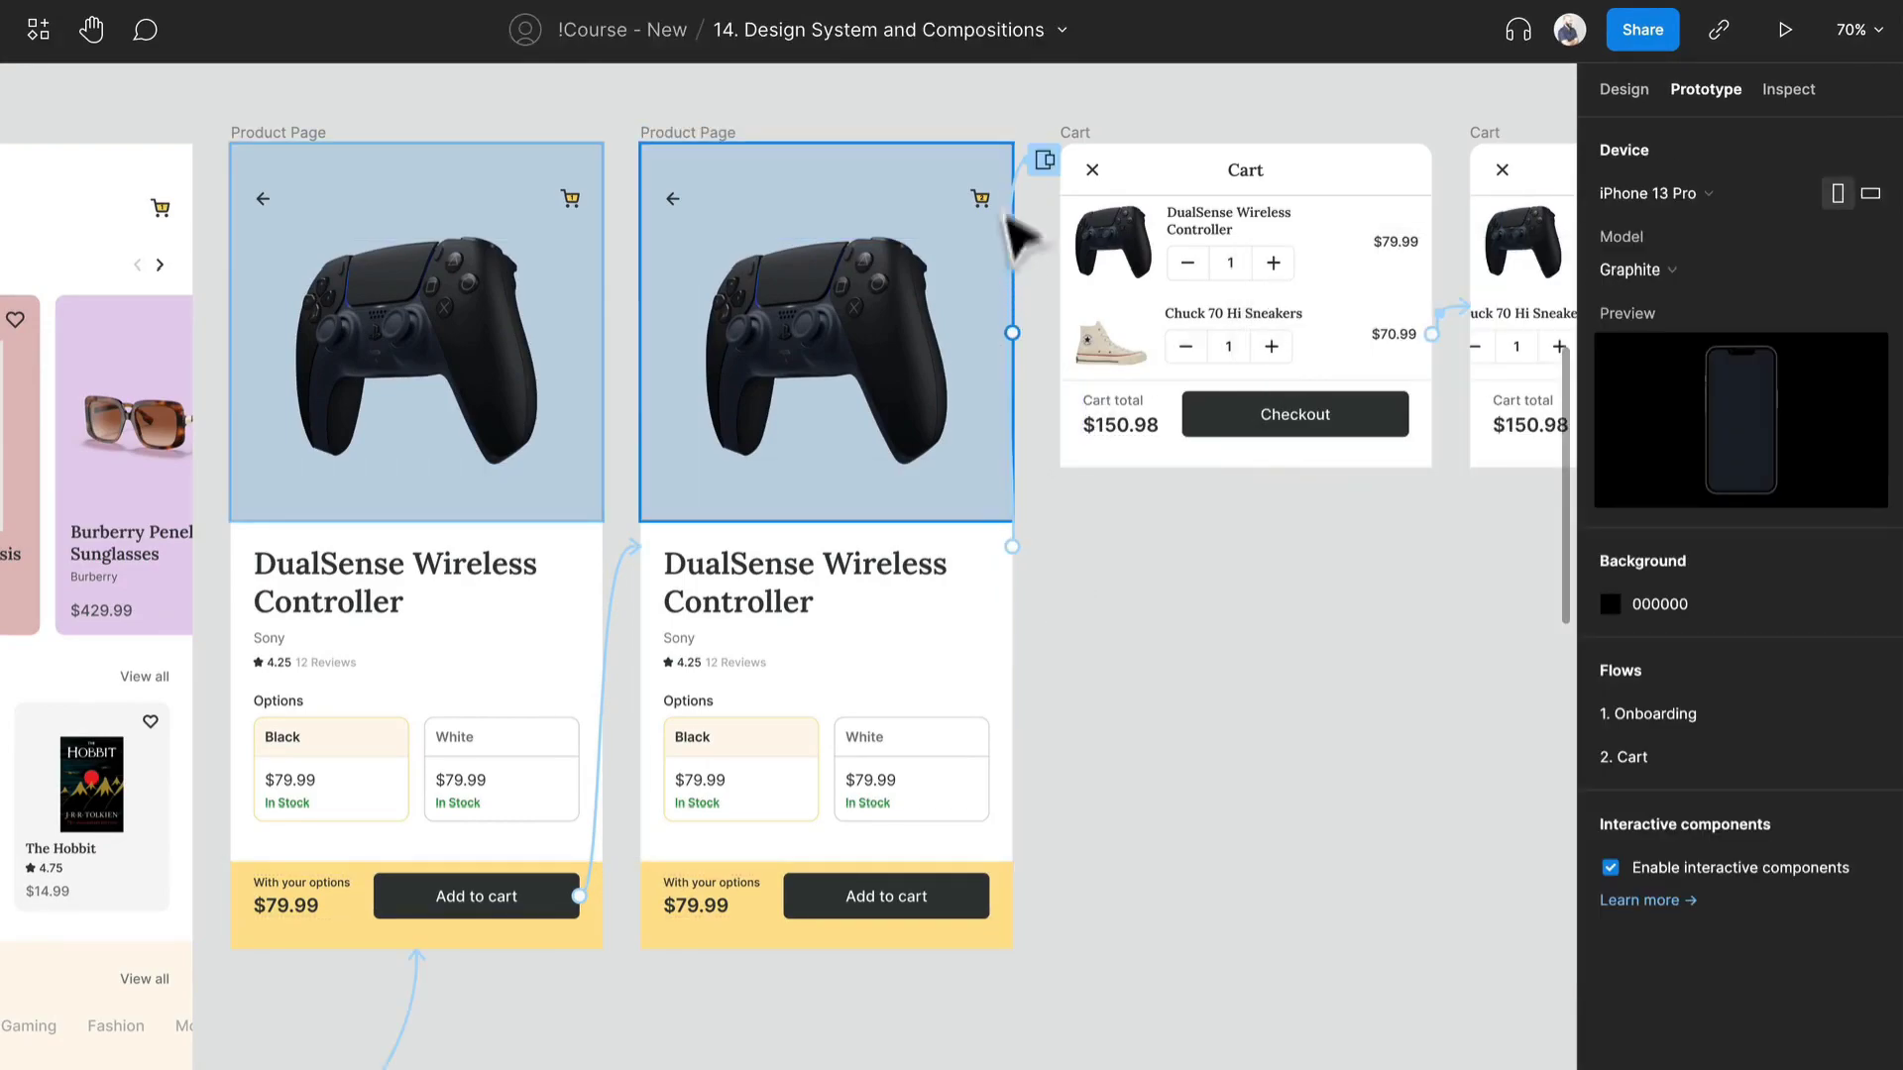
# Step: Turn on the right icon for the Add to cart button on the second Product Page
pyautogui.scroll(5, 1001, 203)
pyautogui.scroll(3, 1015, 220)
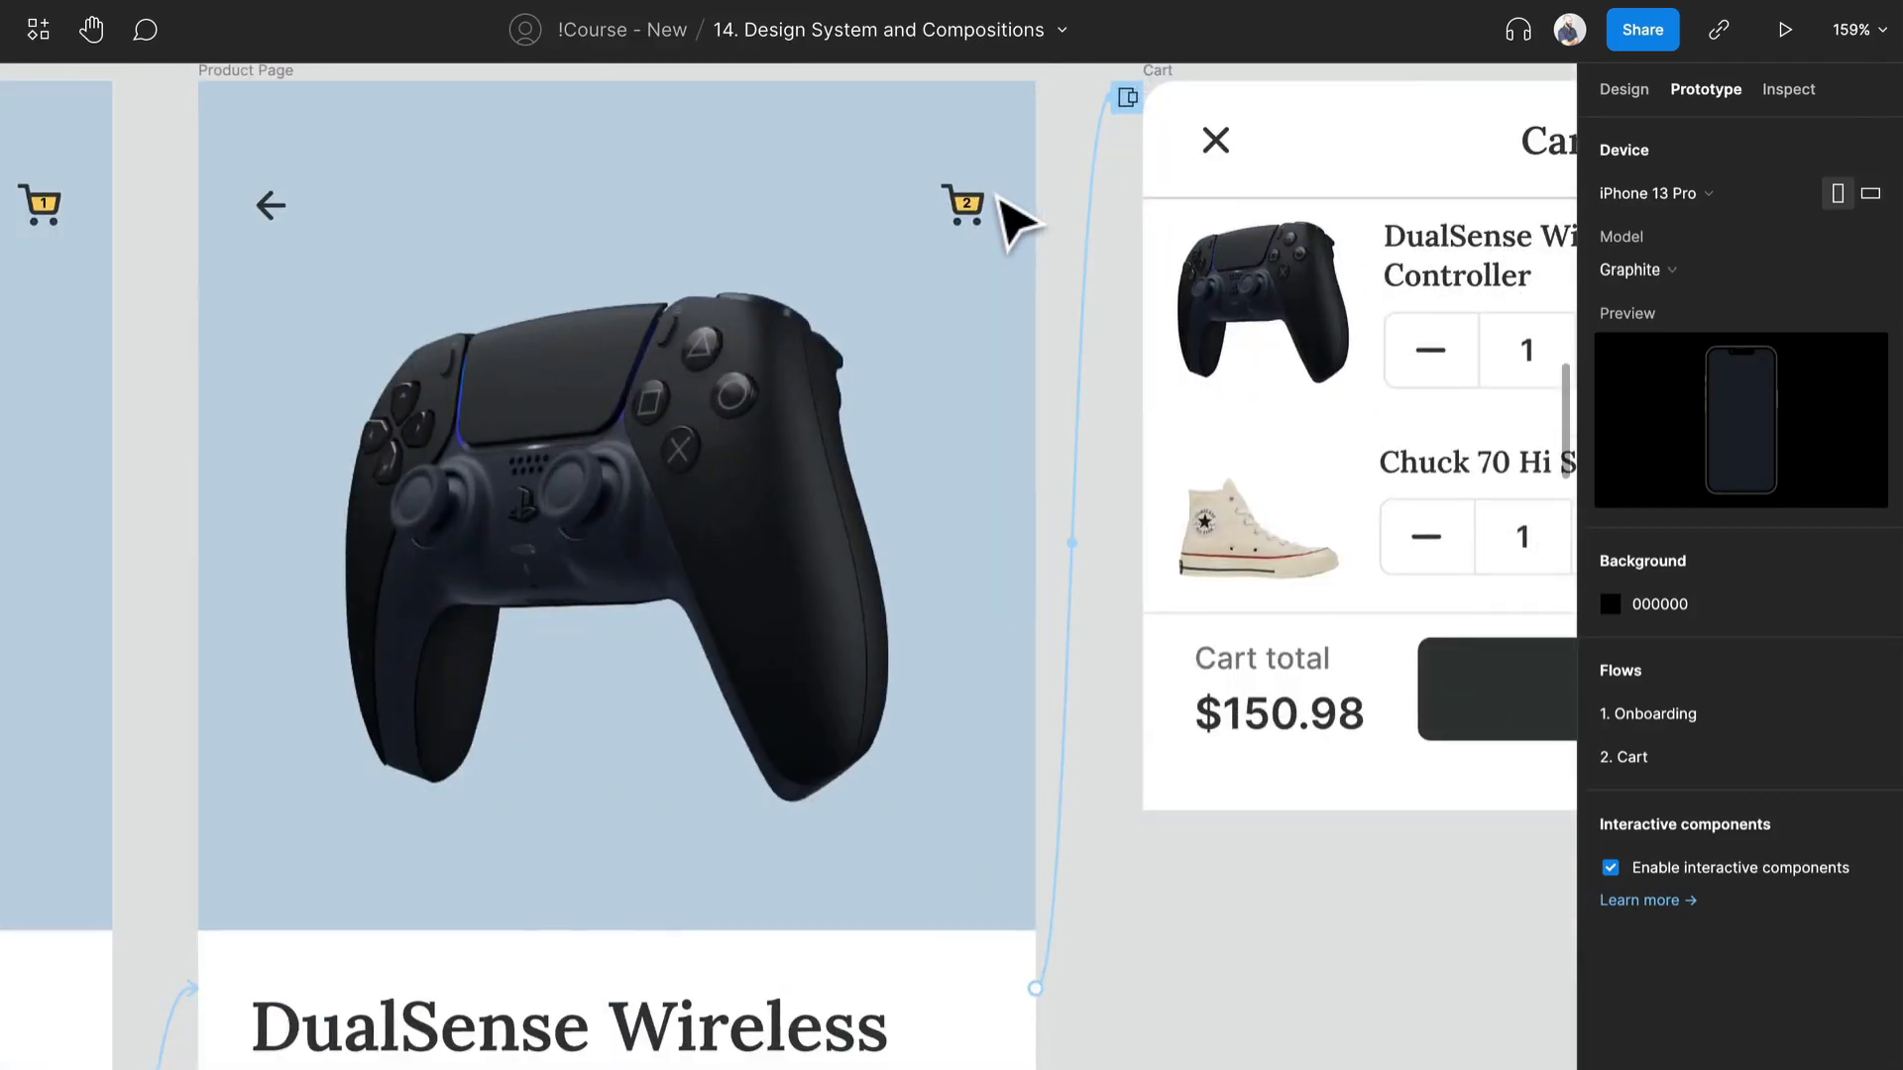
pyautogui.scroll(-1, 999, 199)
pyautogui.scroll(-3, 575, 292)
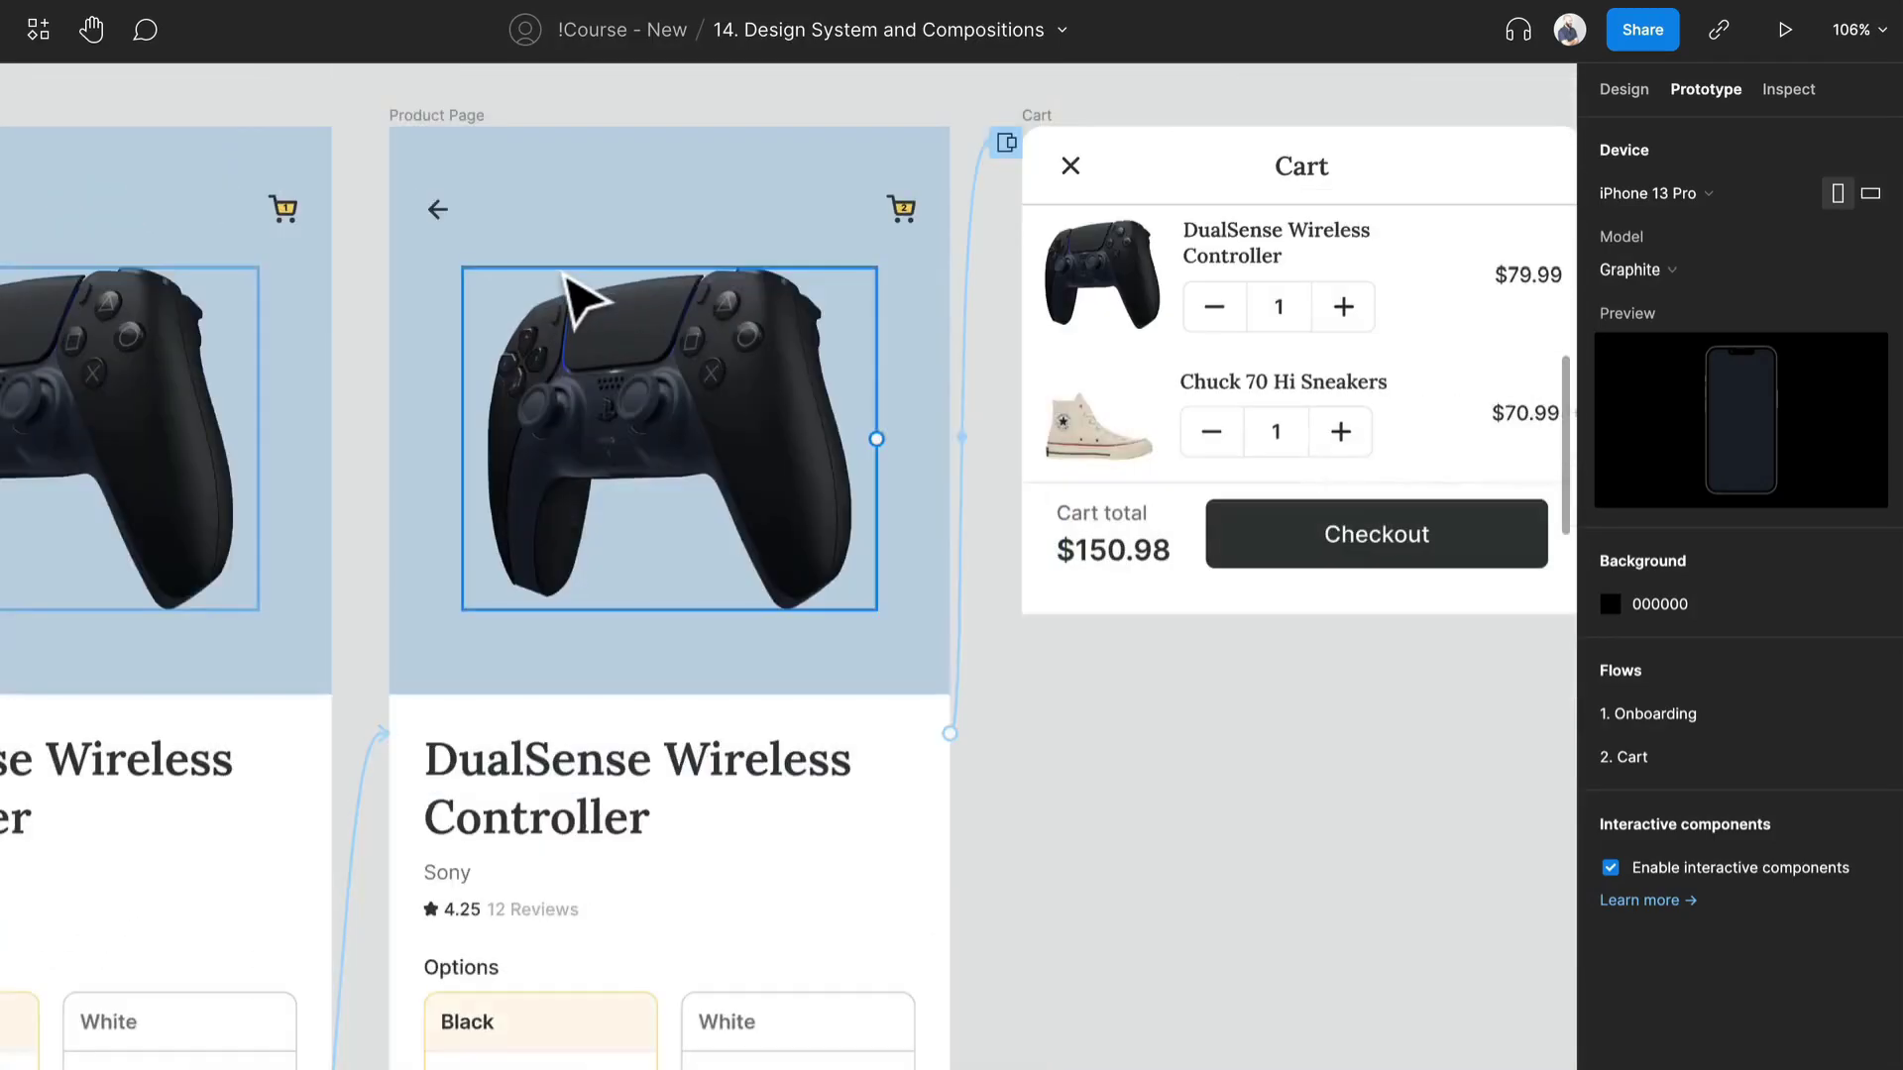
pyautogui.click(575, 292)
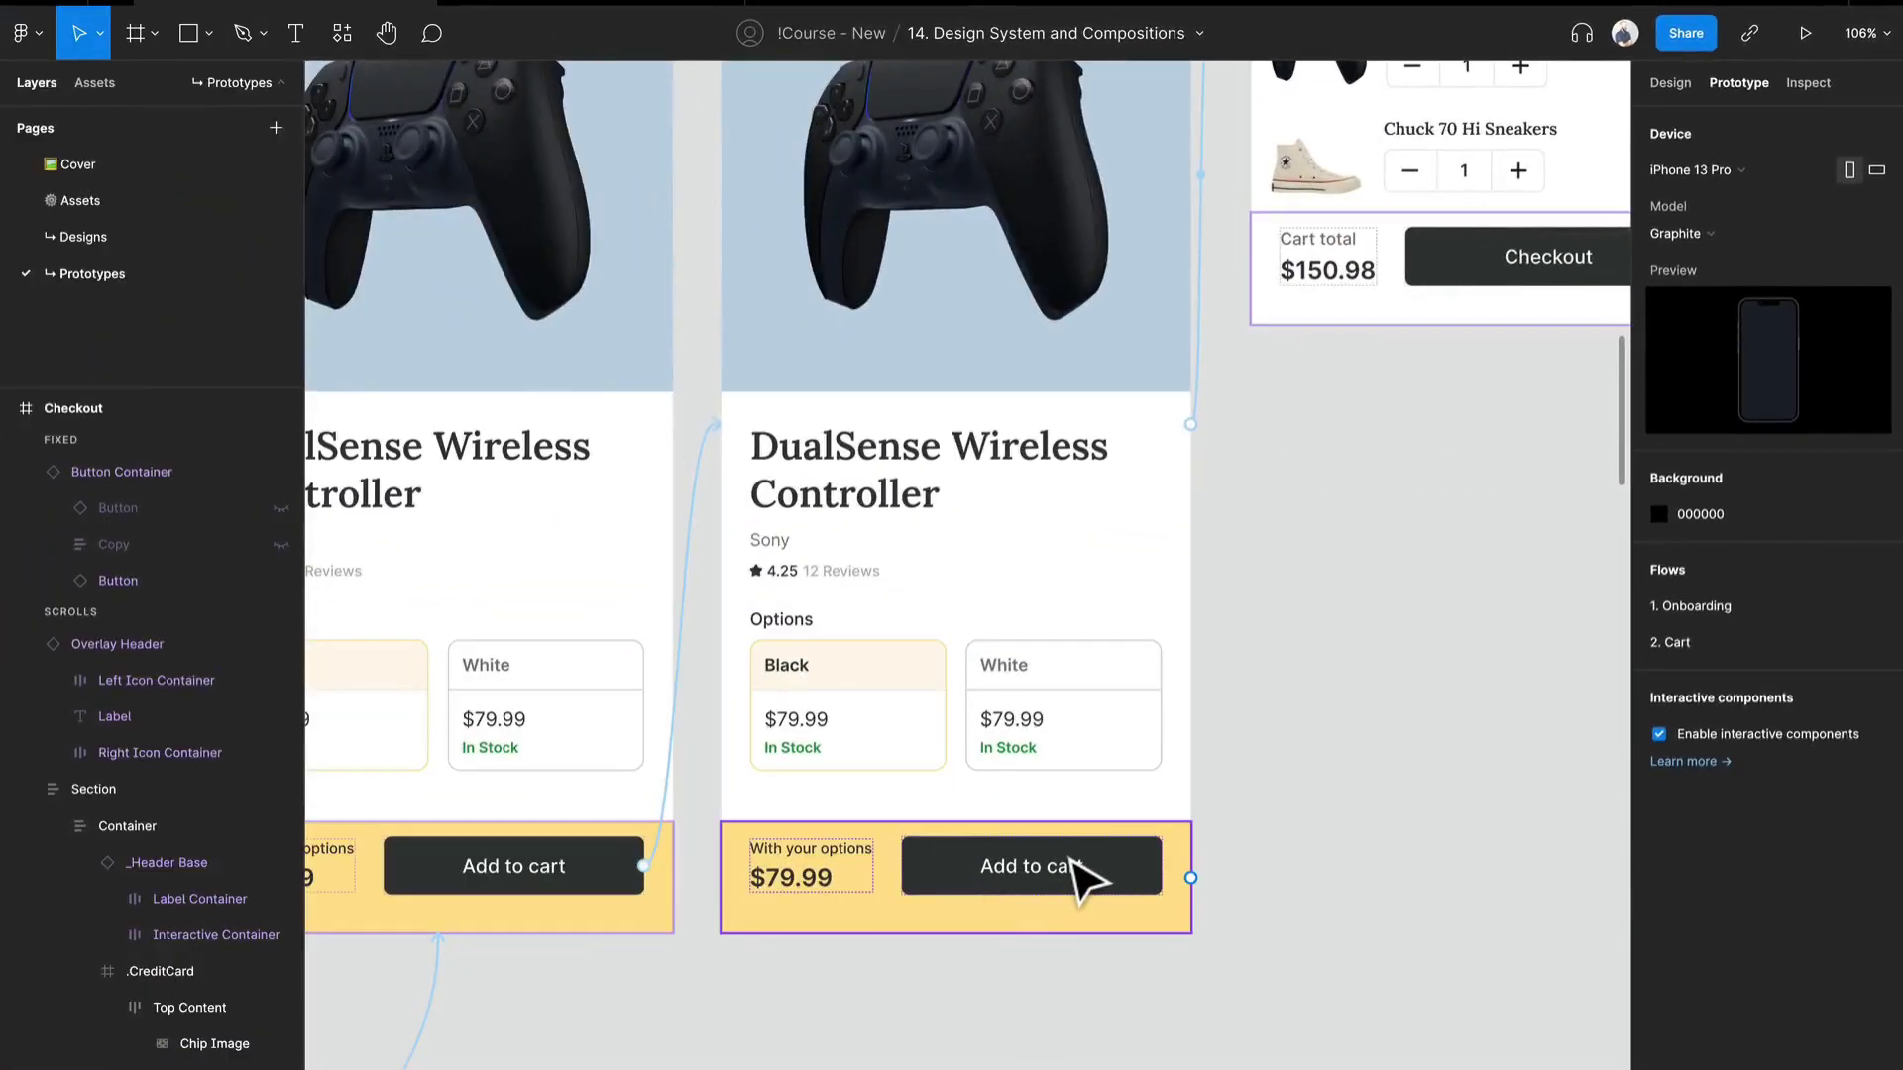
pyautogui.click(1080, 877)
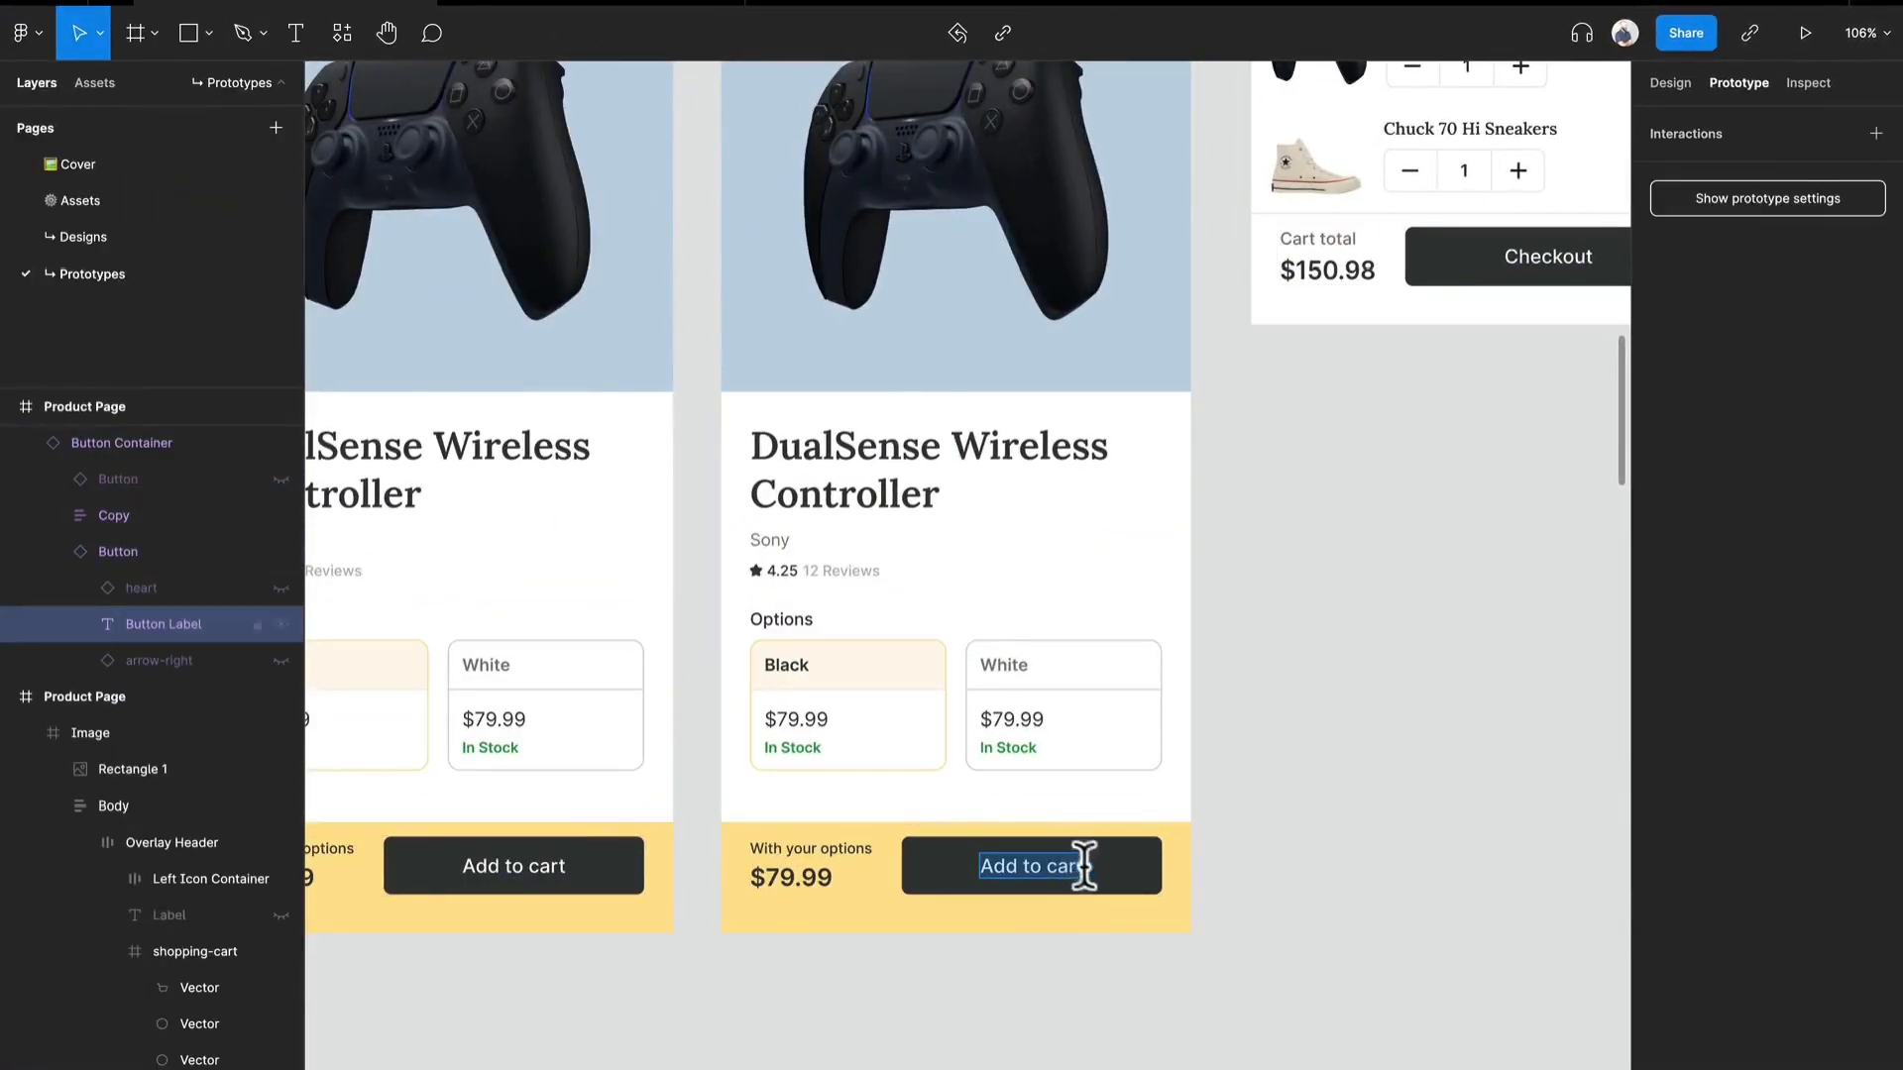
pyautogui.click(1125, 878)
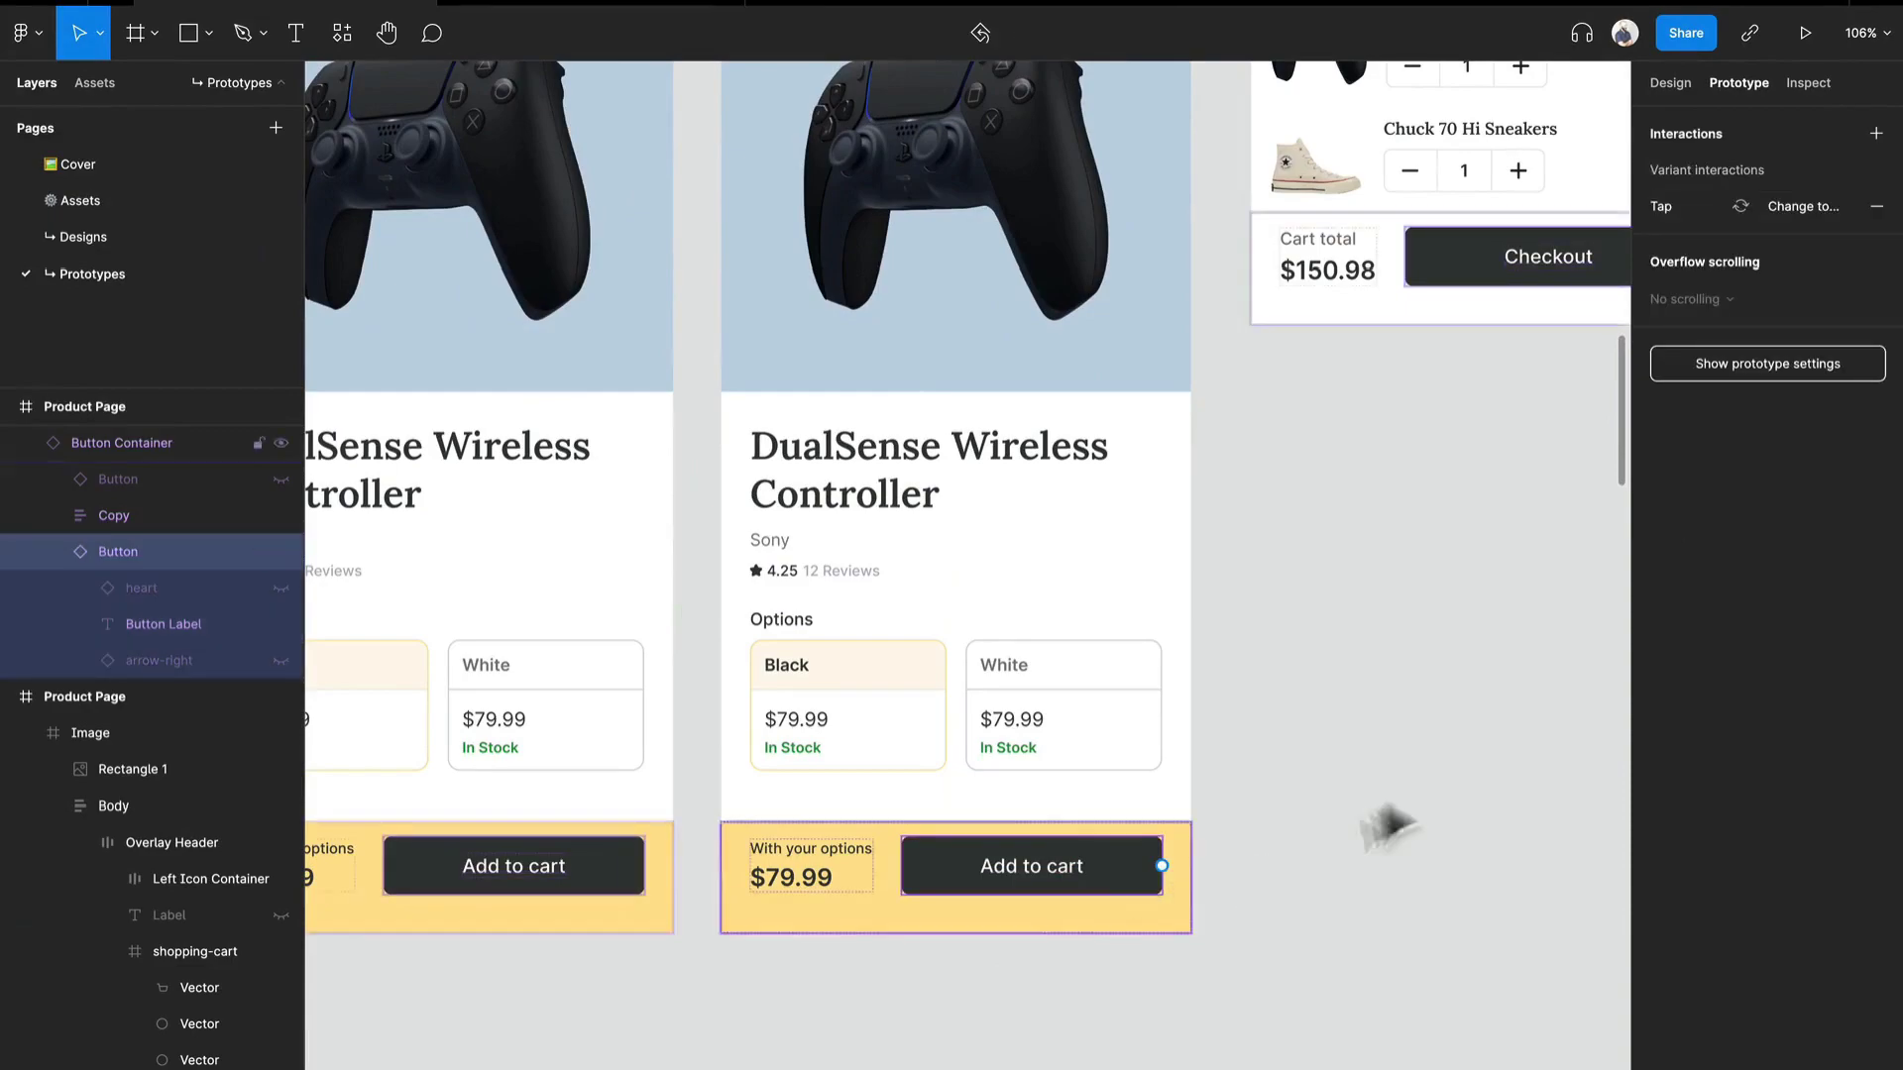
pyautogui.click(1670, 83)
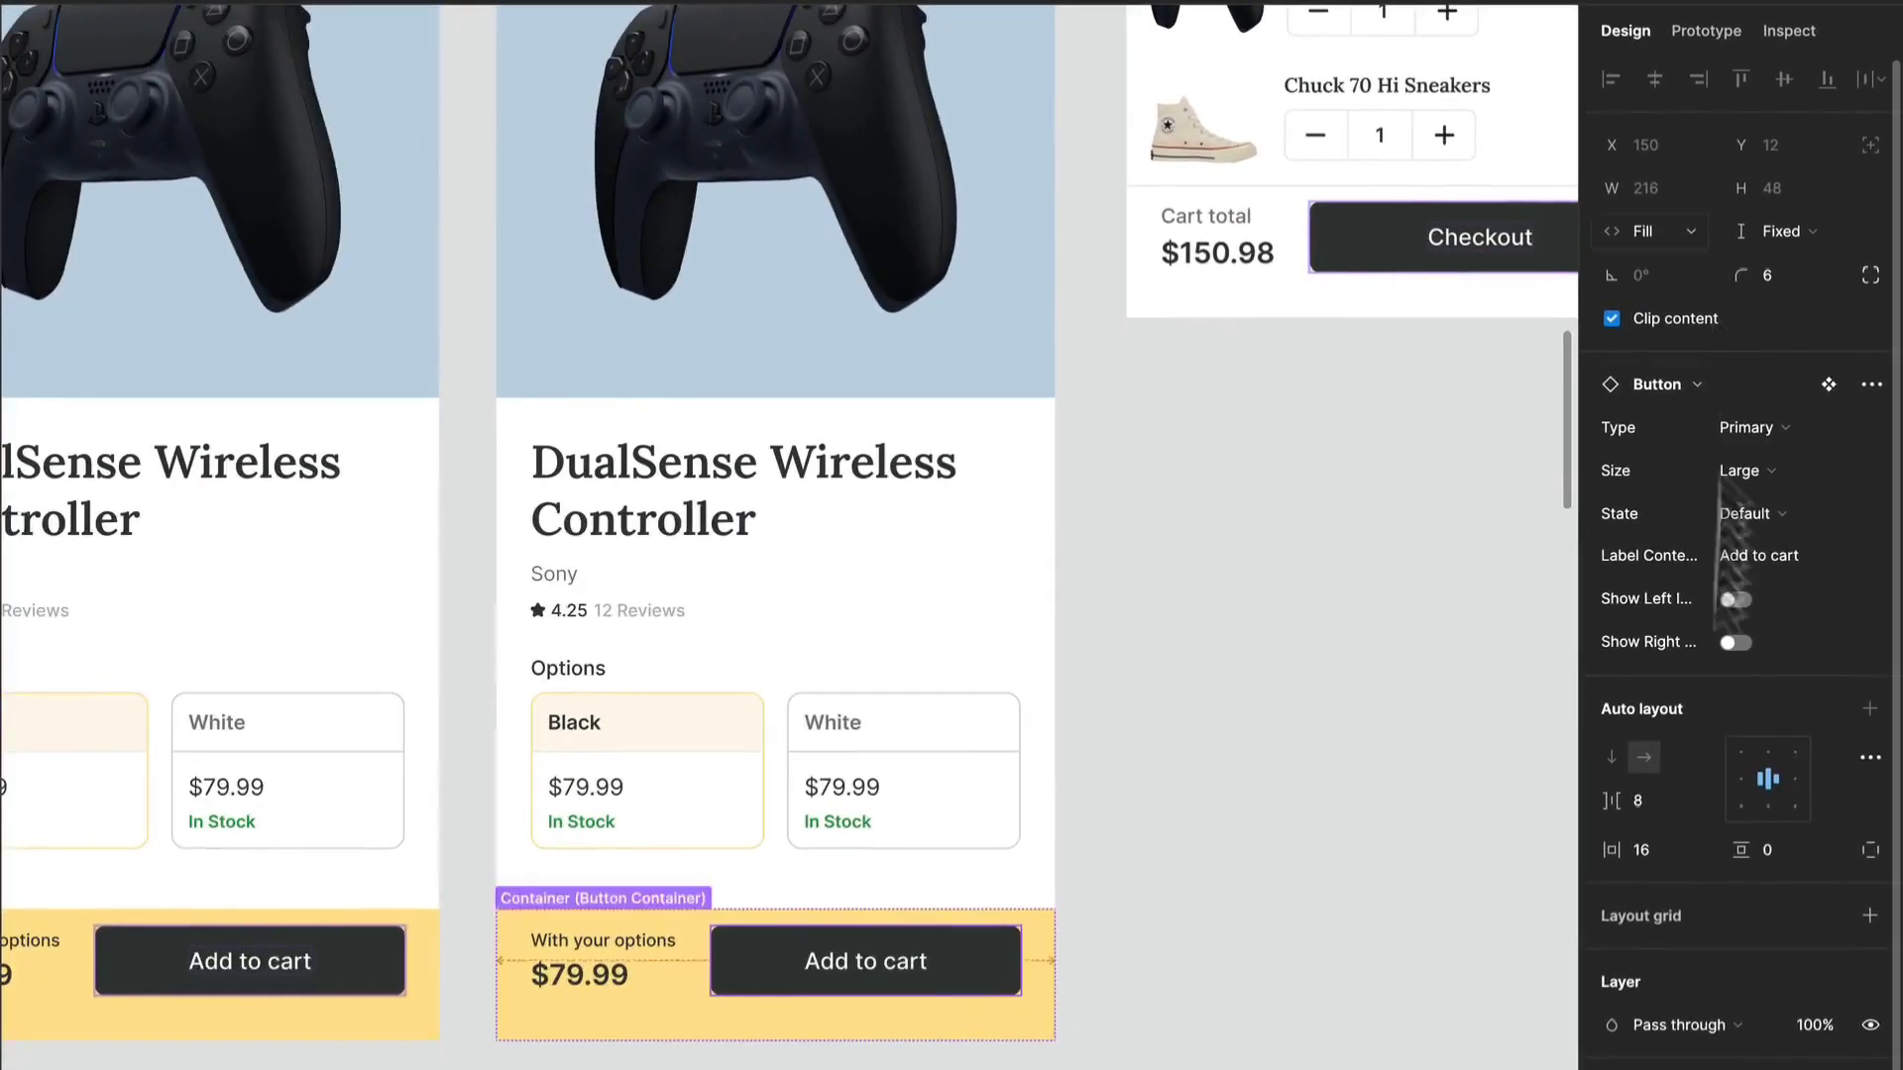
pyautogui.click(1744, 641)
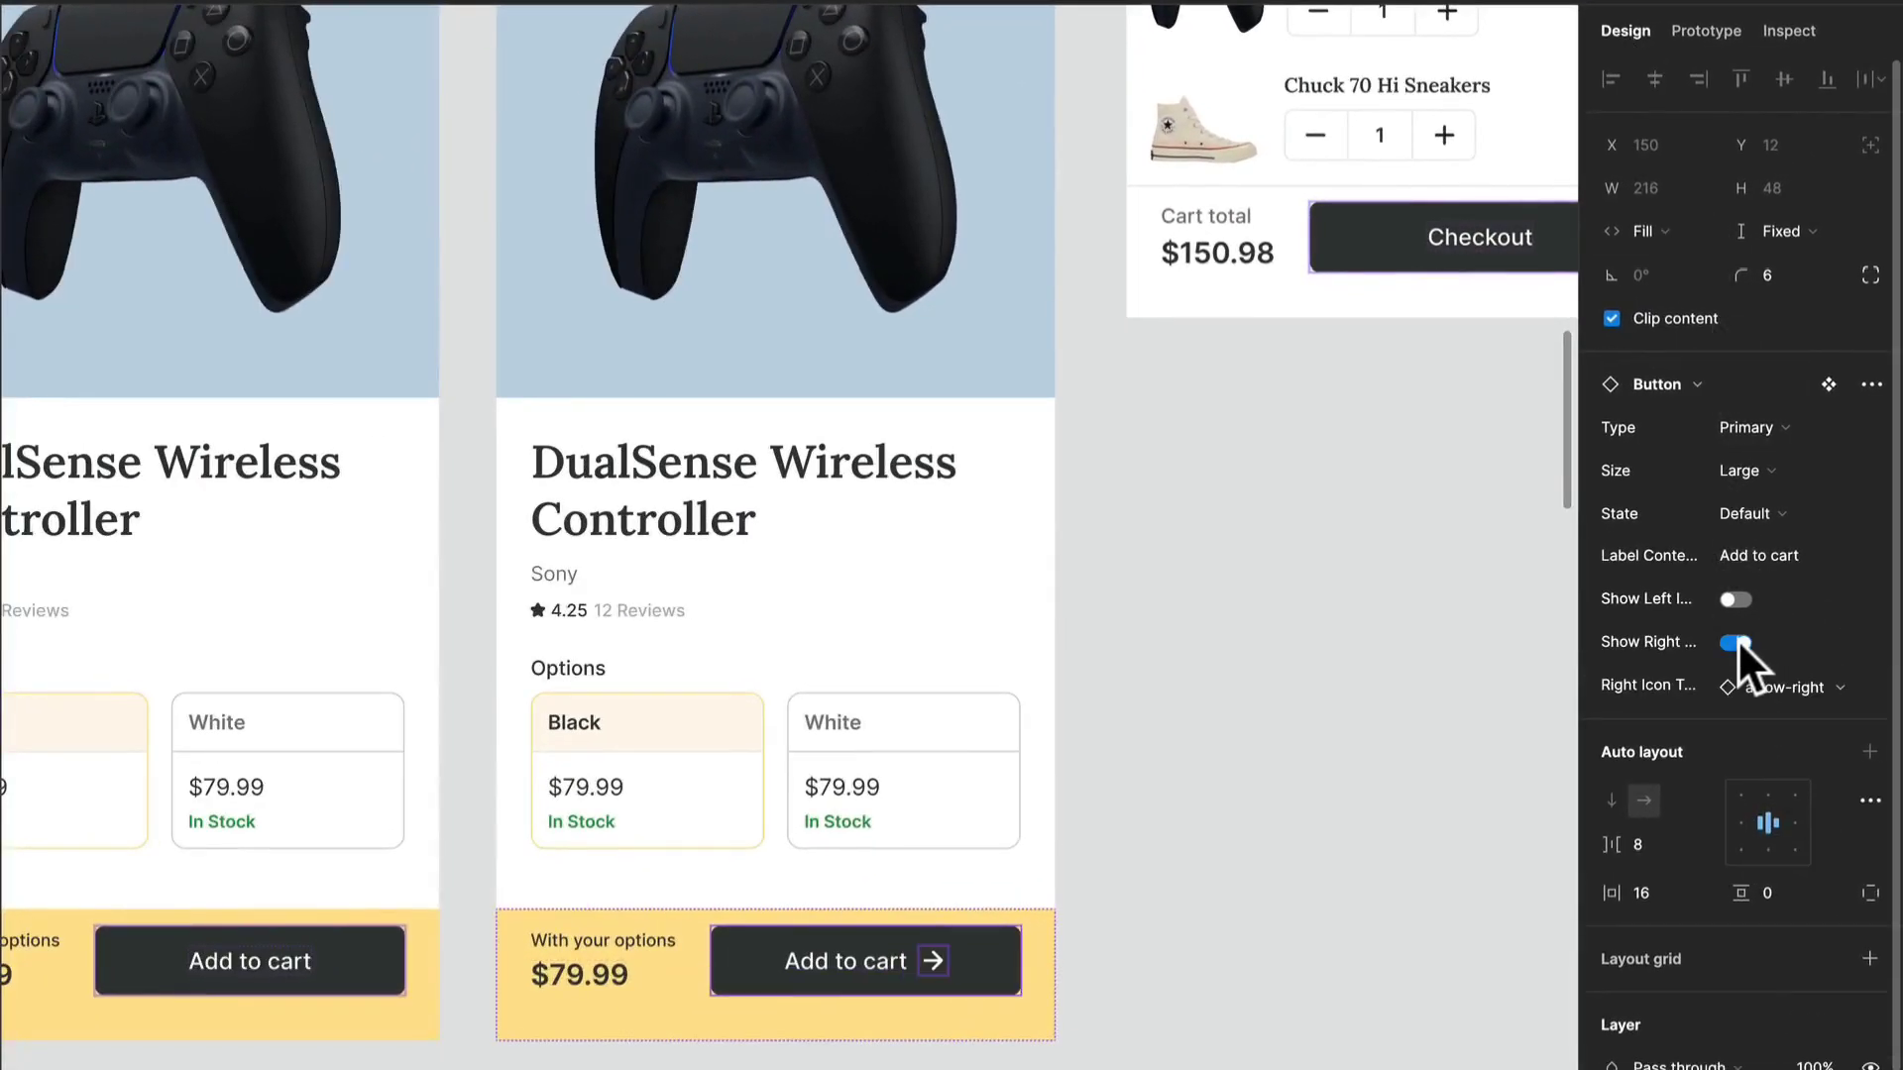
# Step: Swap that button's right icon for the check icon and change its label to "Added"
pyautogui.click(1792, 694)
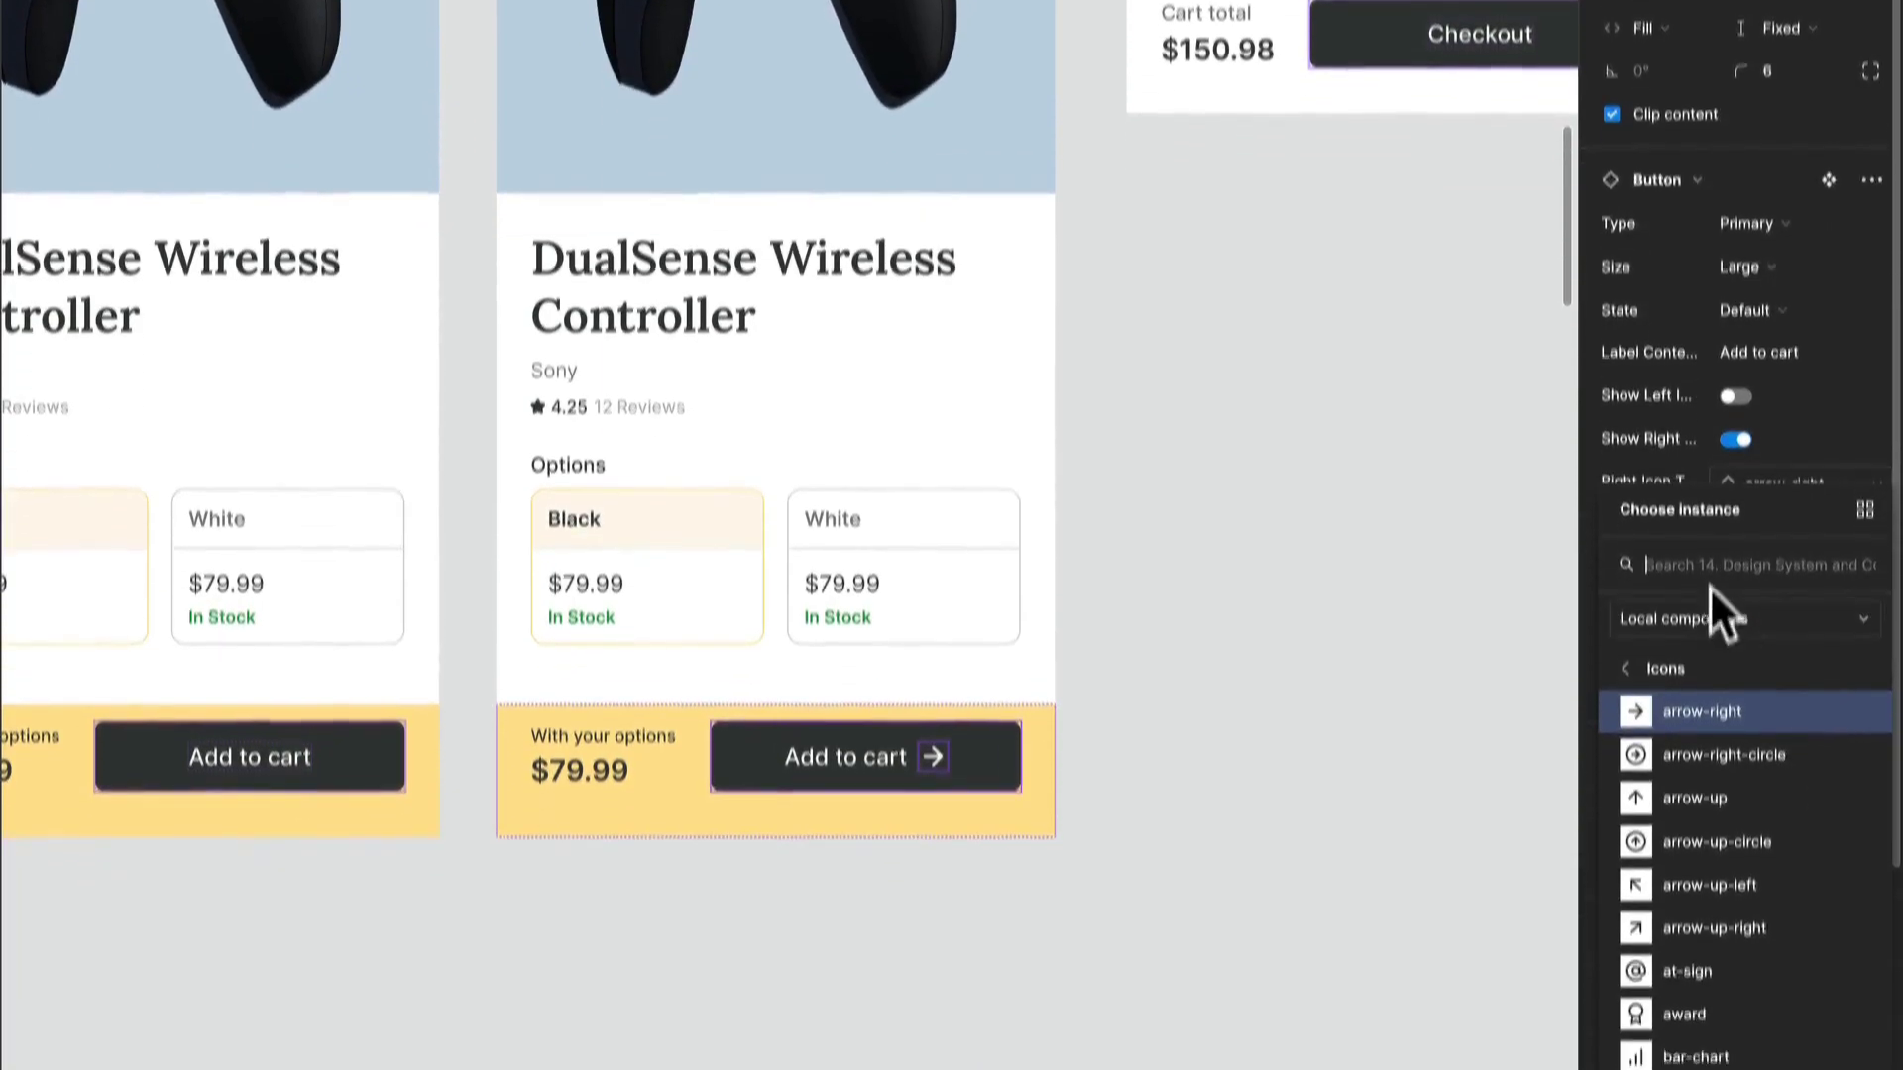
pyautogui.write('ched')
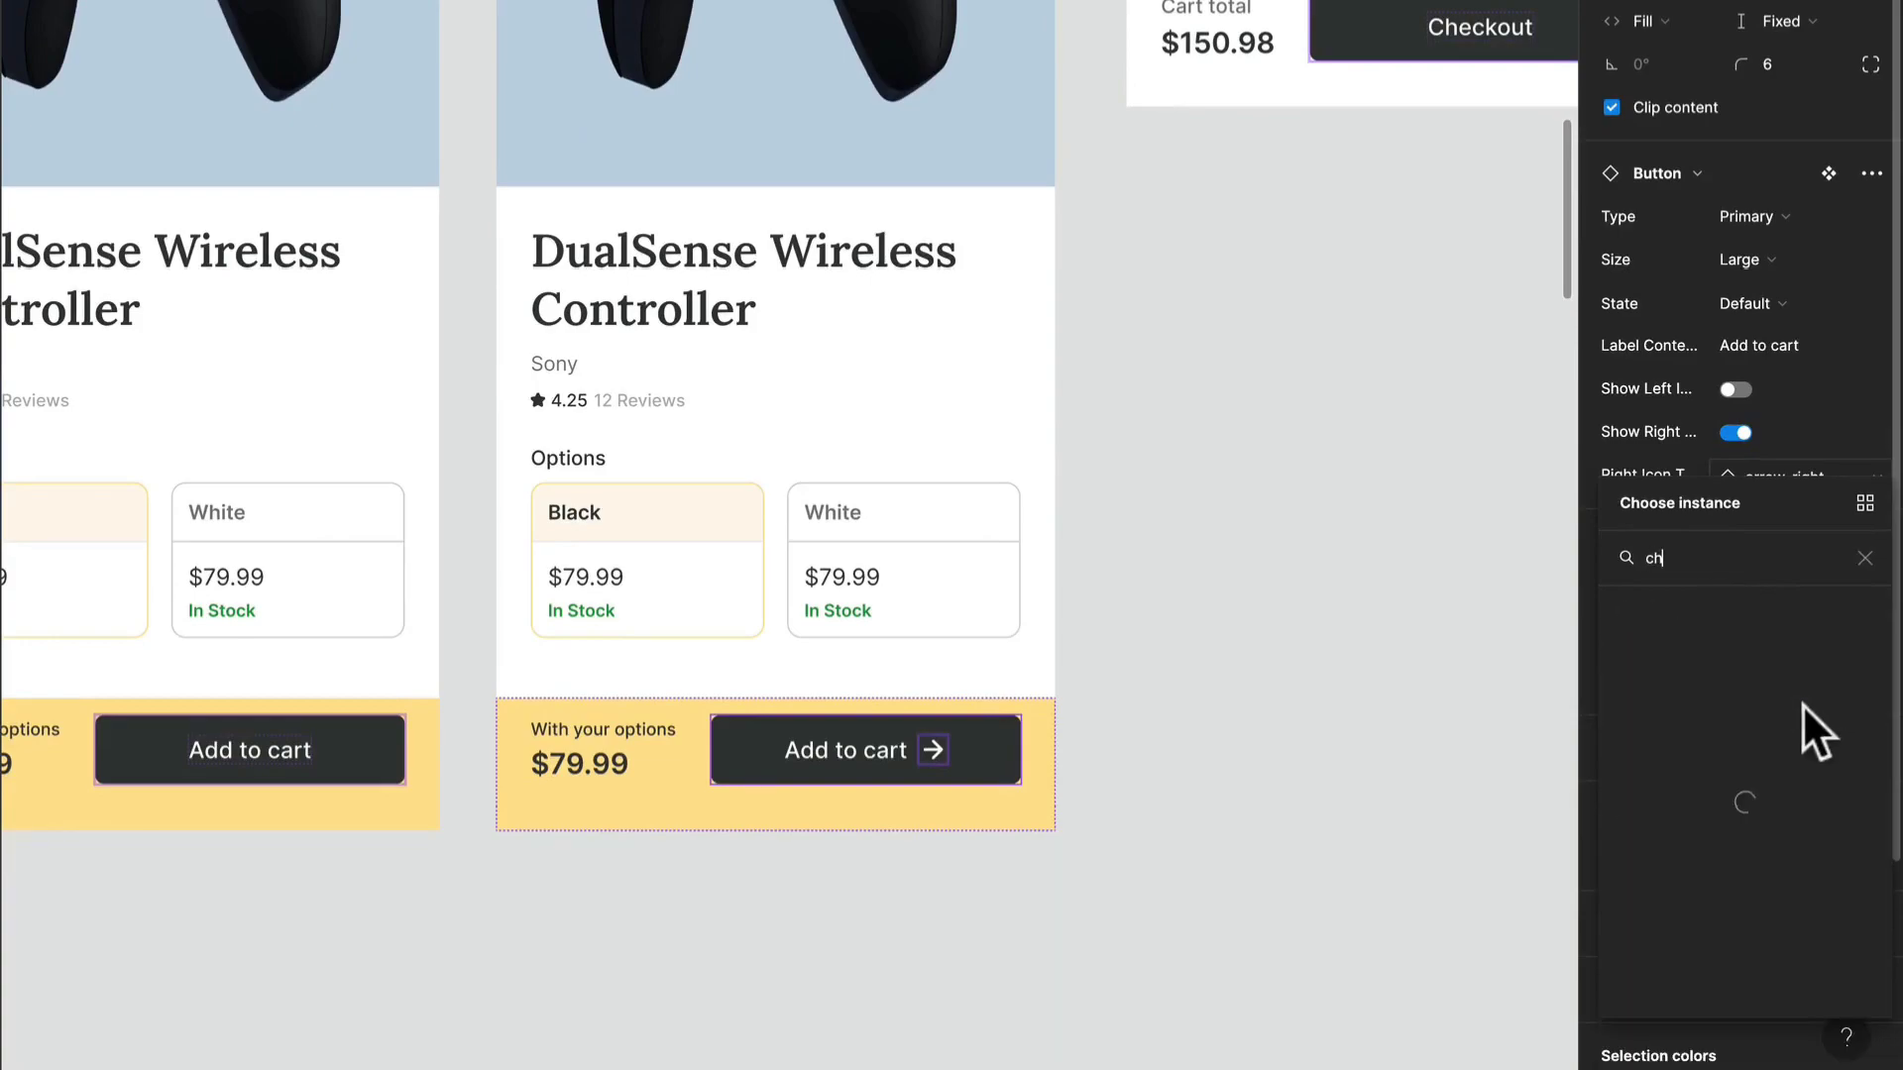
pyautogui.click(1756, 662)
pyautogui.doubleClick(832, 753)
pyautogui.write('Added')
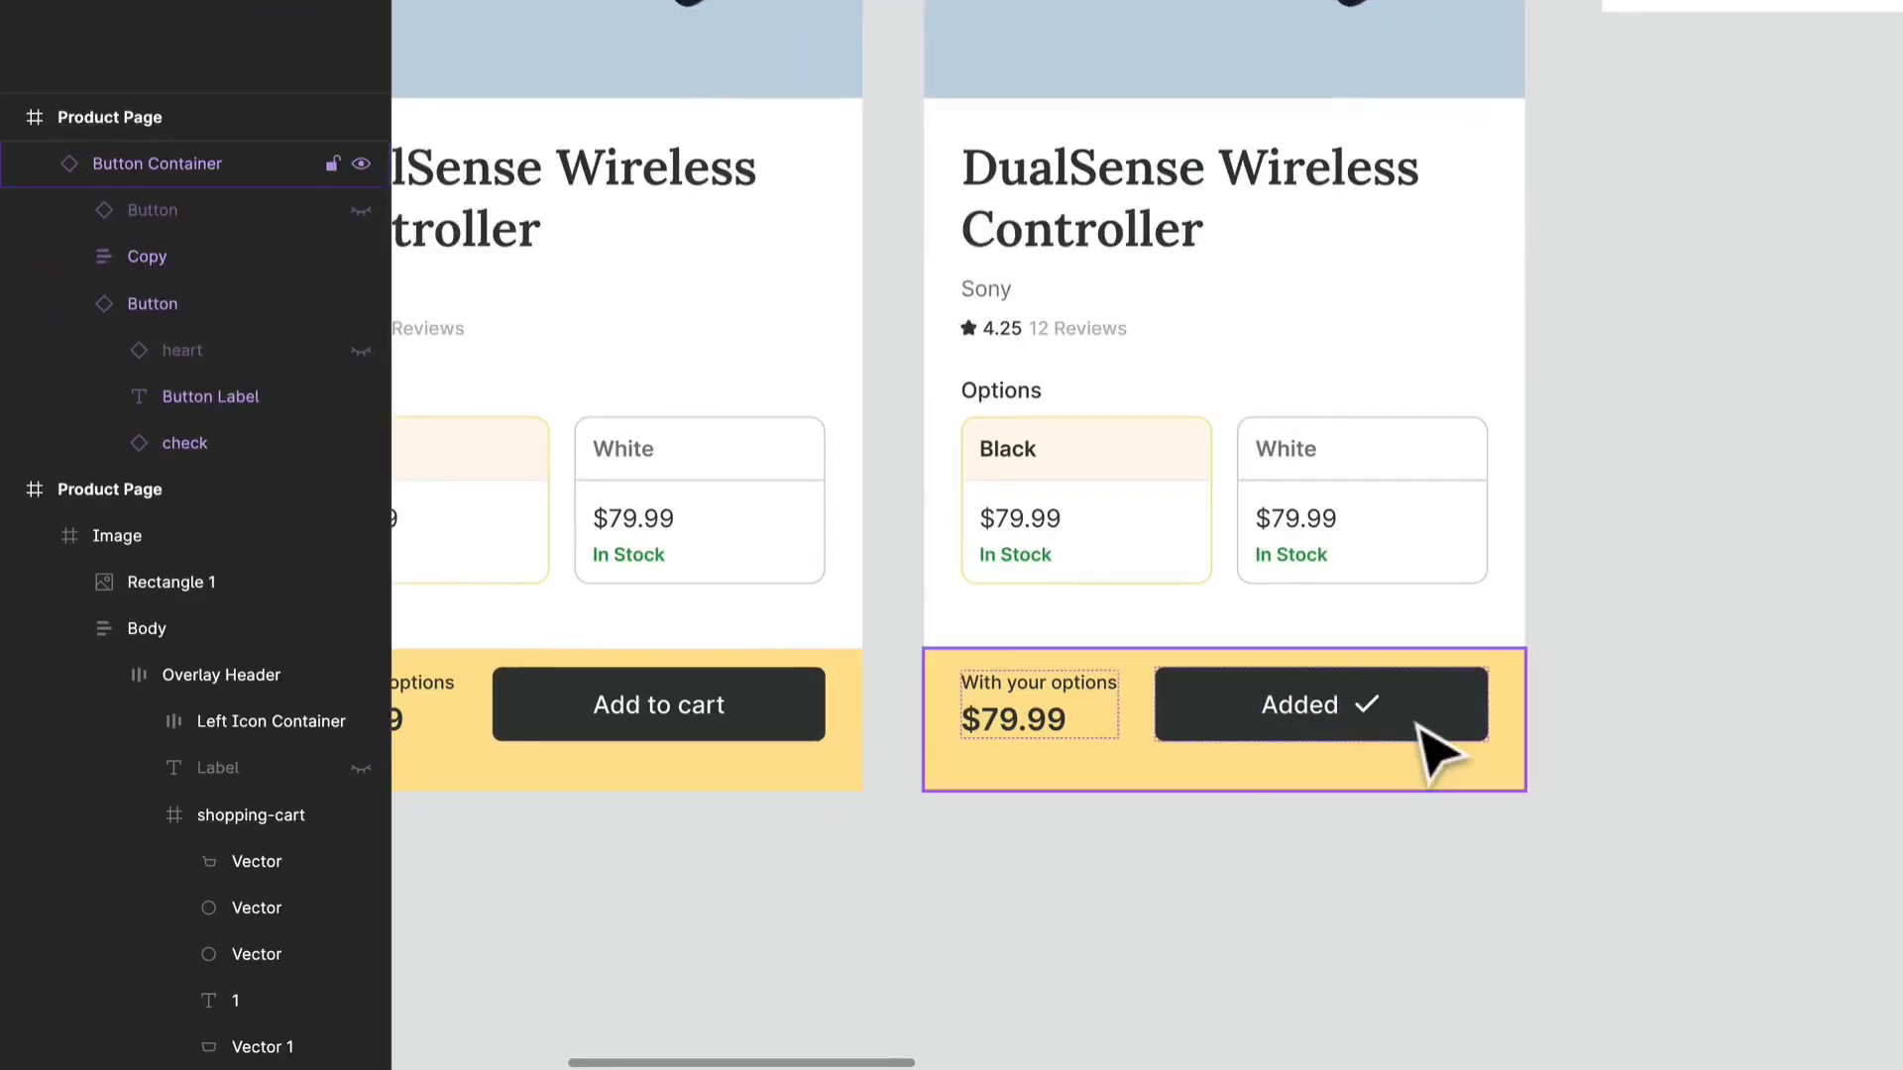
# Step: Try renaming the Added button's layer to "Button check"
pyautogui.click(1415, 724)
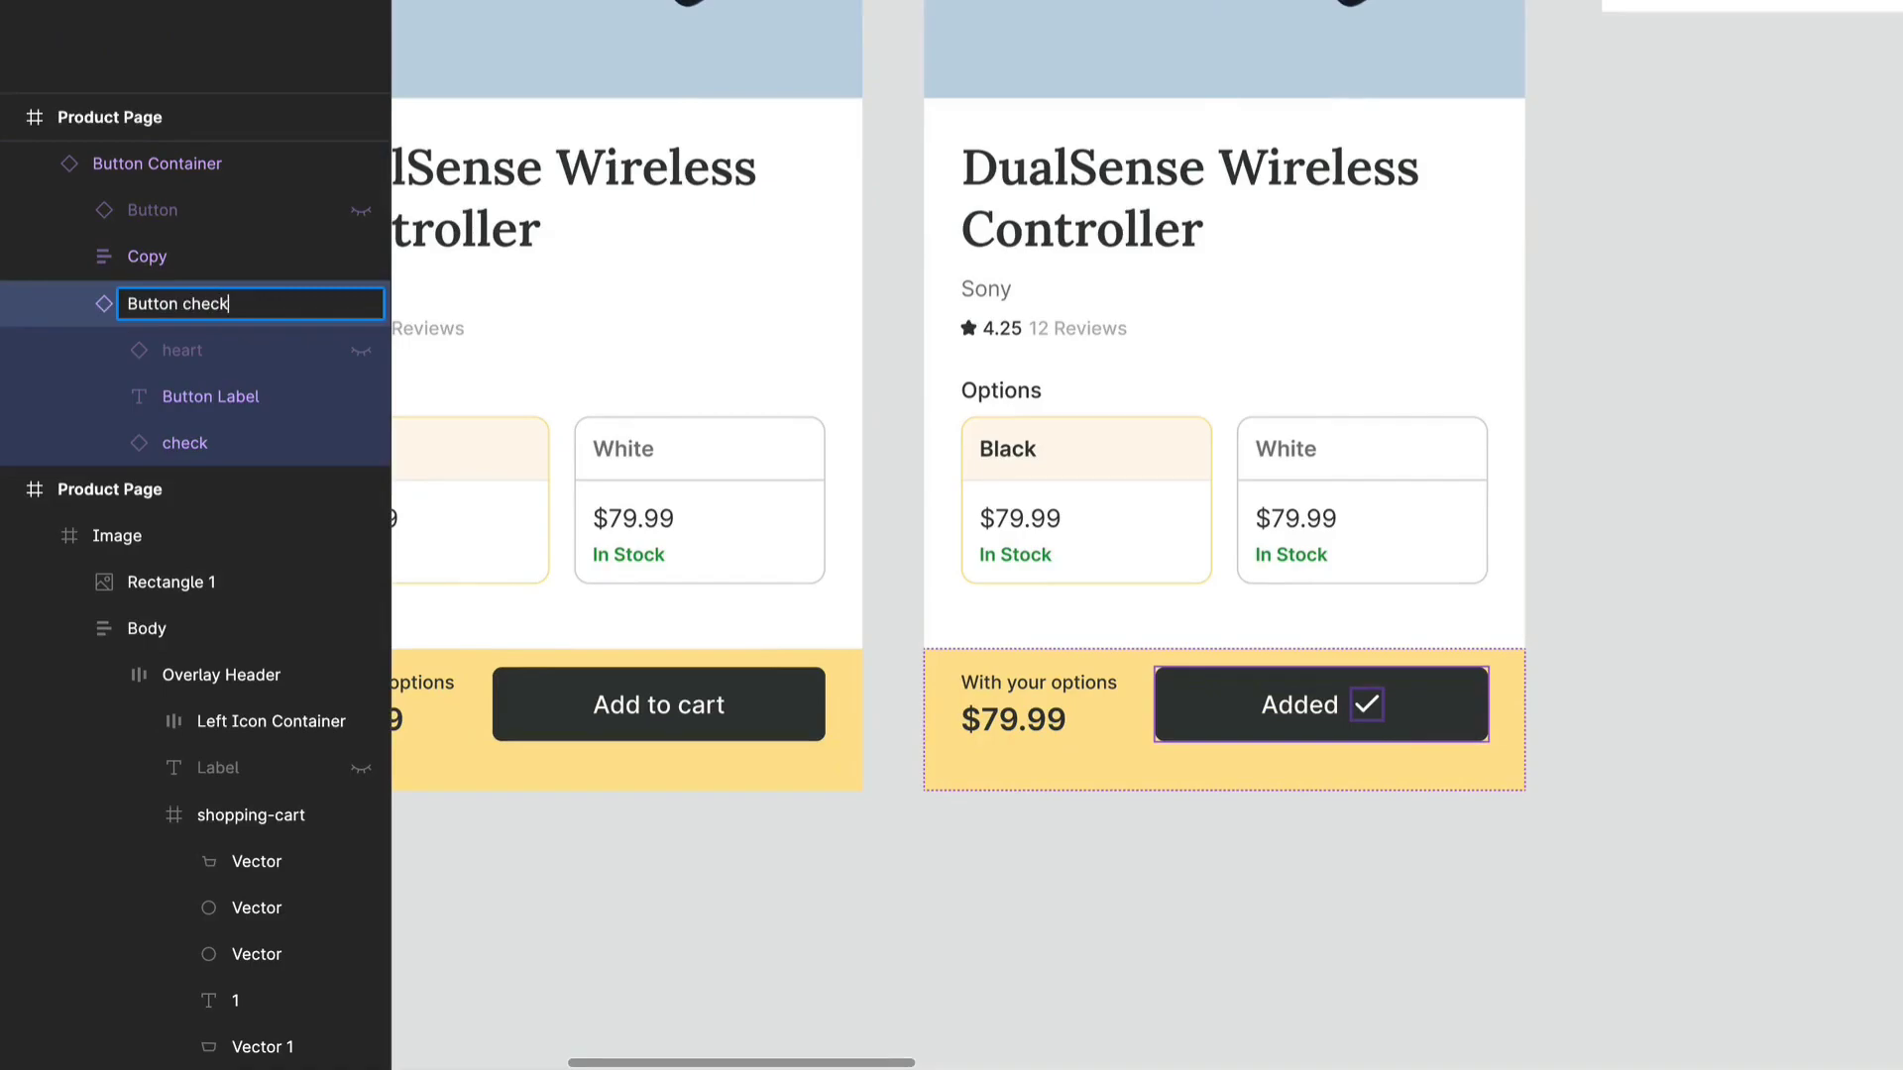
pyautogui.press('Return')
pyautogui.scroll(-2, 1496, 882)
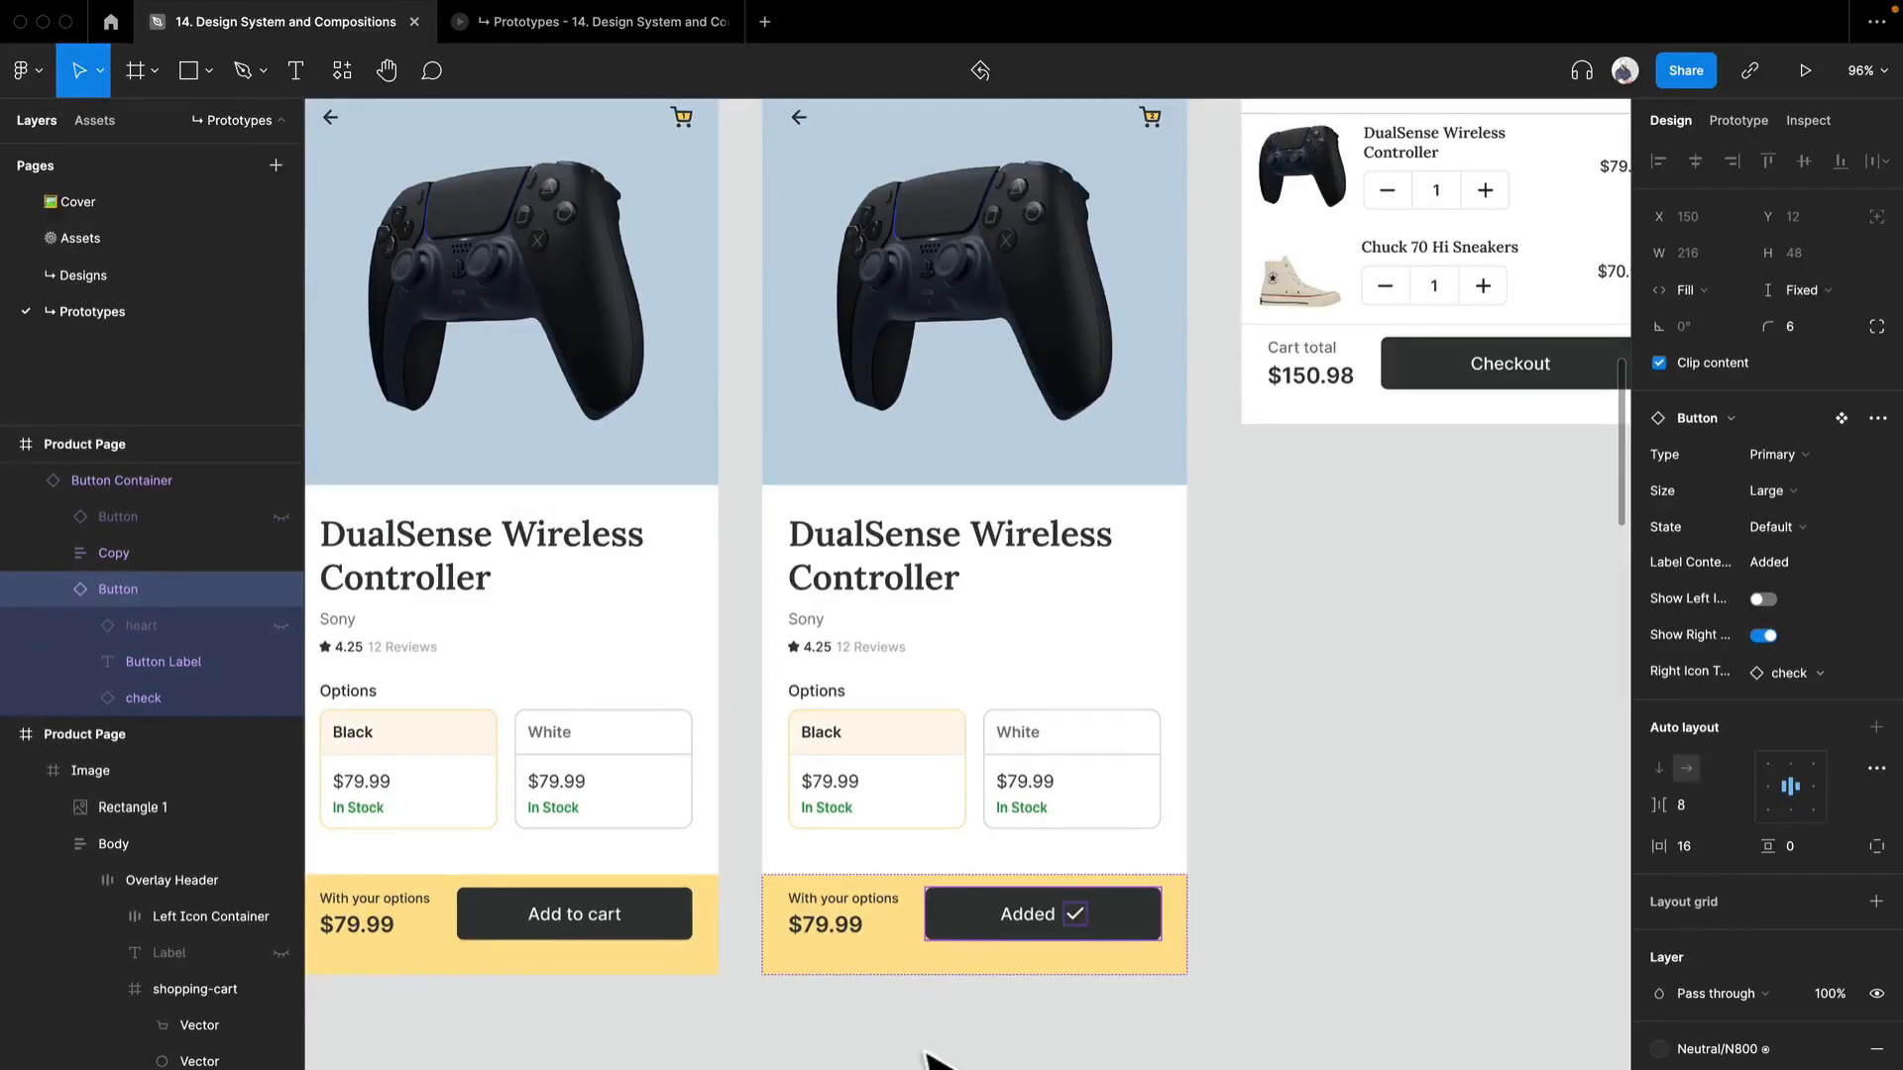
pyautogui.click(932, 1060)
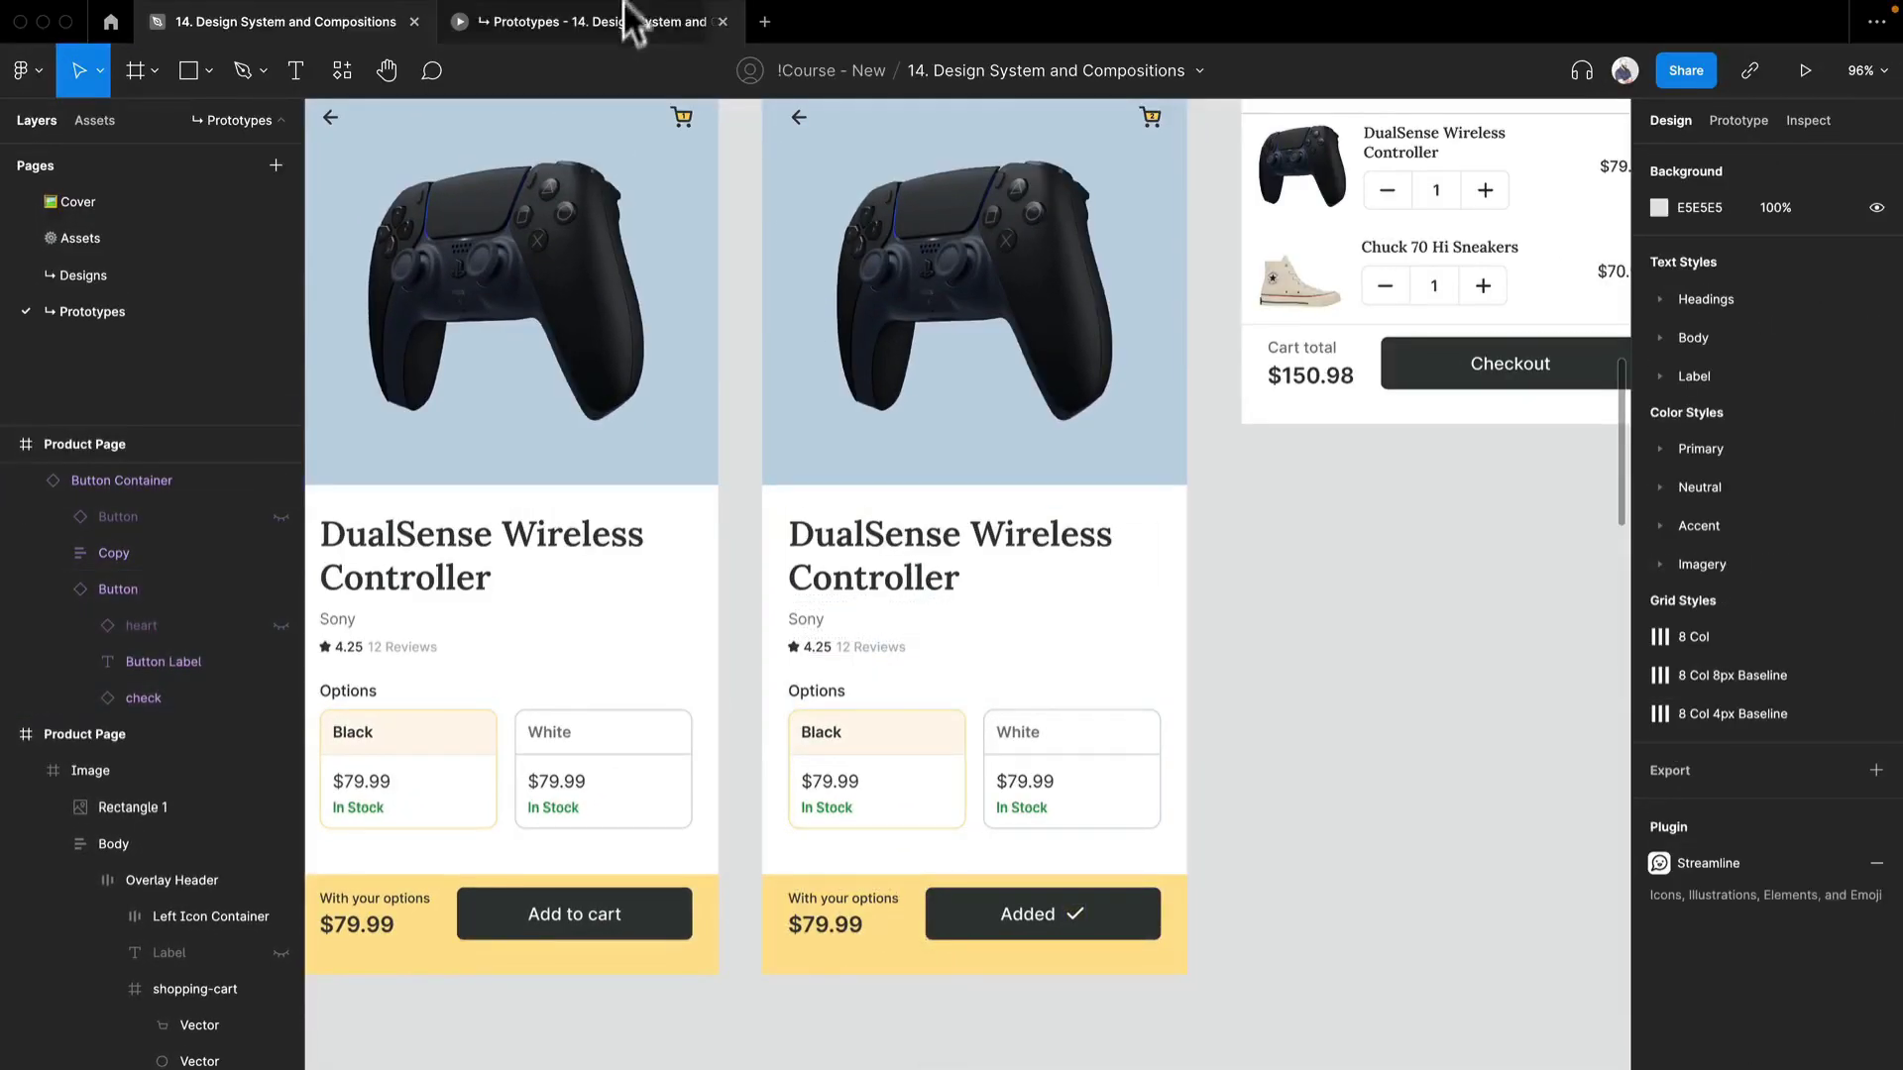
# Step: Restart the Cart flow in the prototype preview and open the DualSense Wireless Controller product page
pyautogui.click(666, 33)
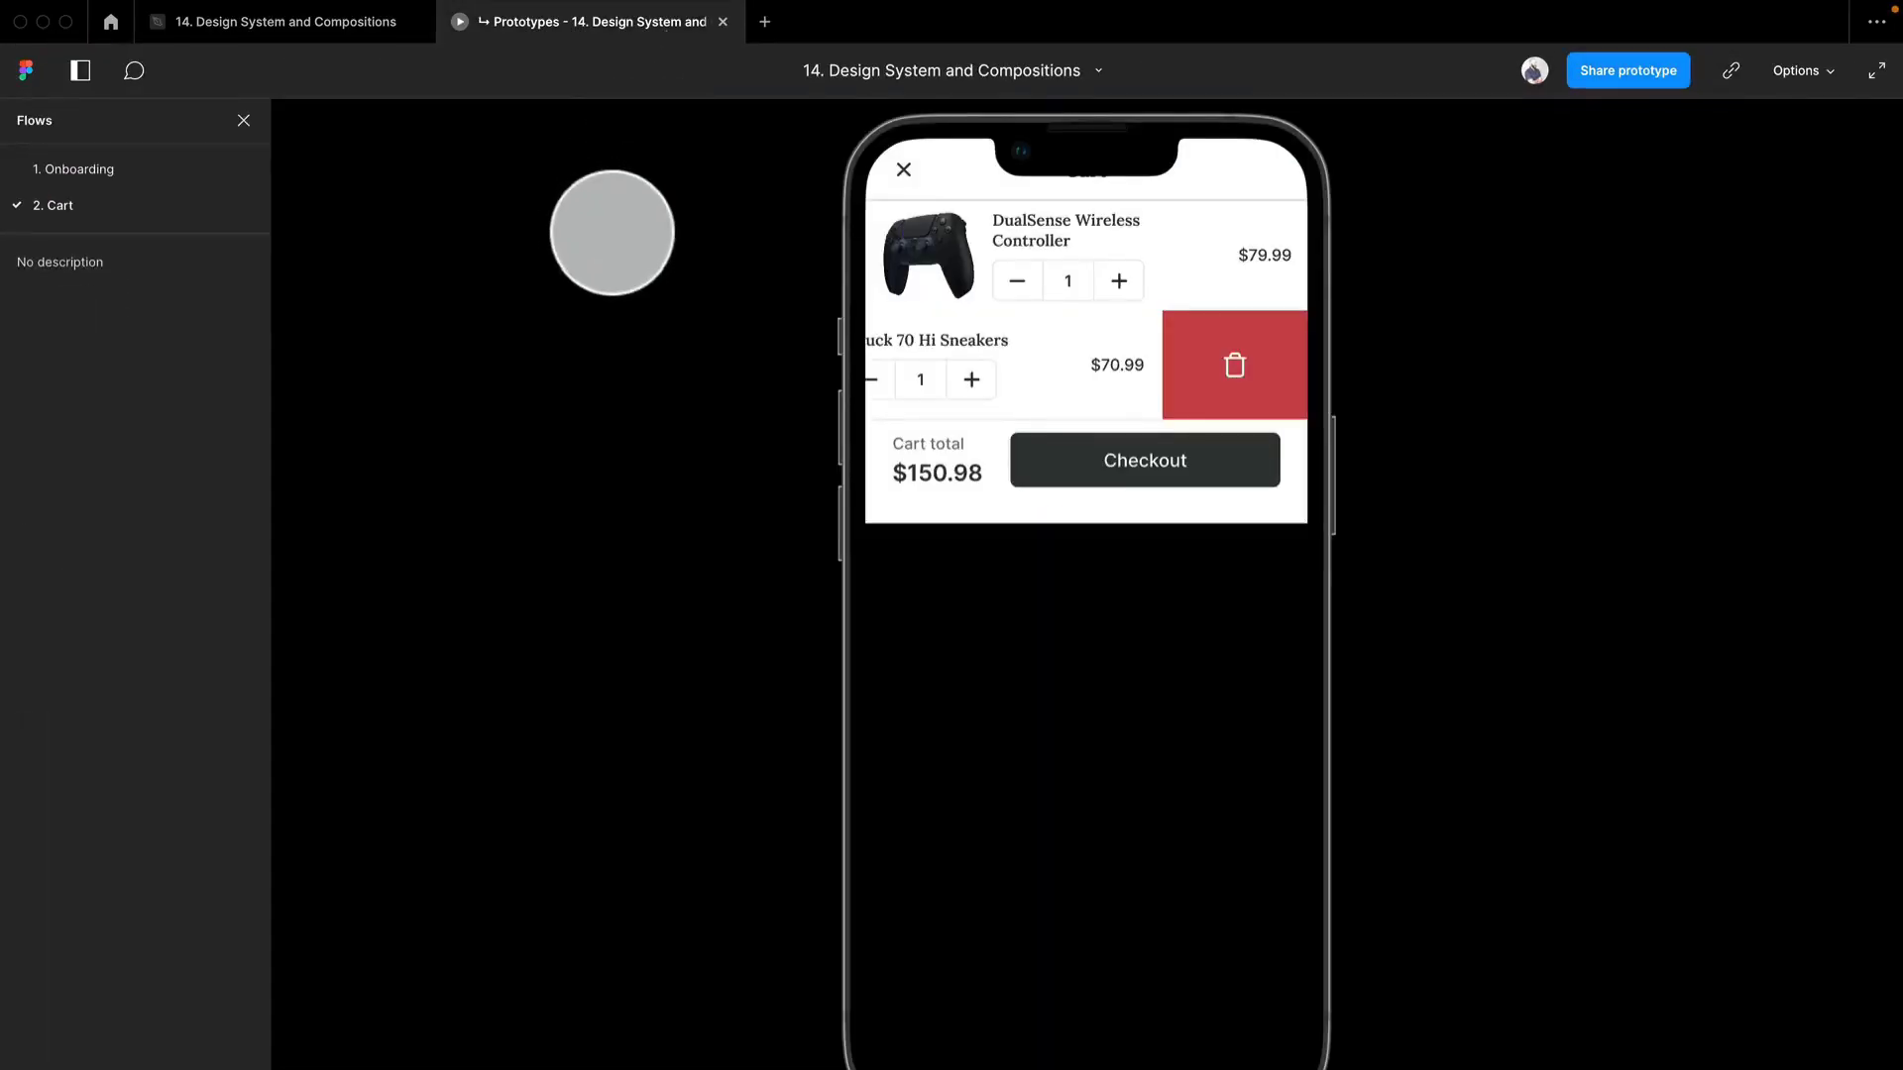
pyautogui.press('r')
pyautogui.scroll(-4, 1155, 652)
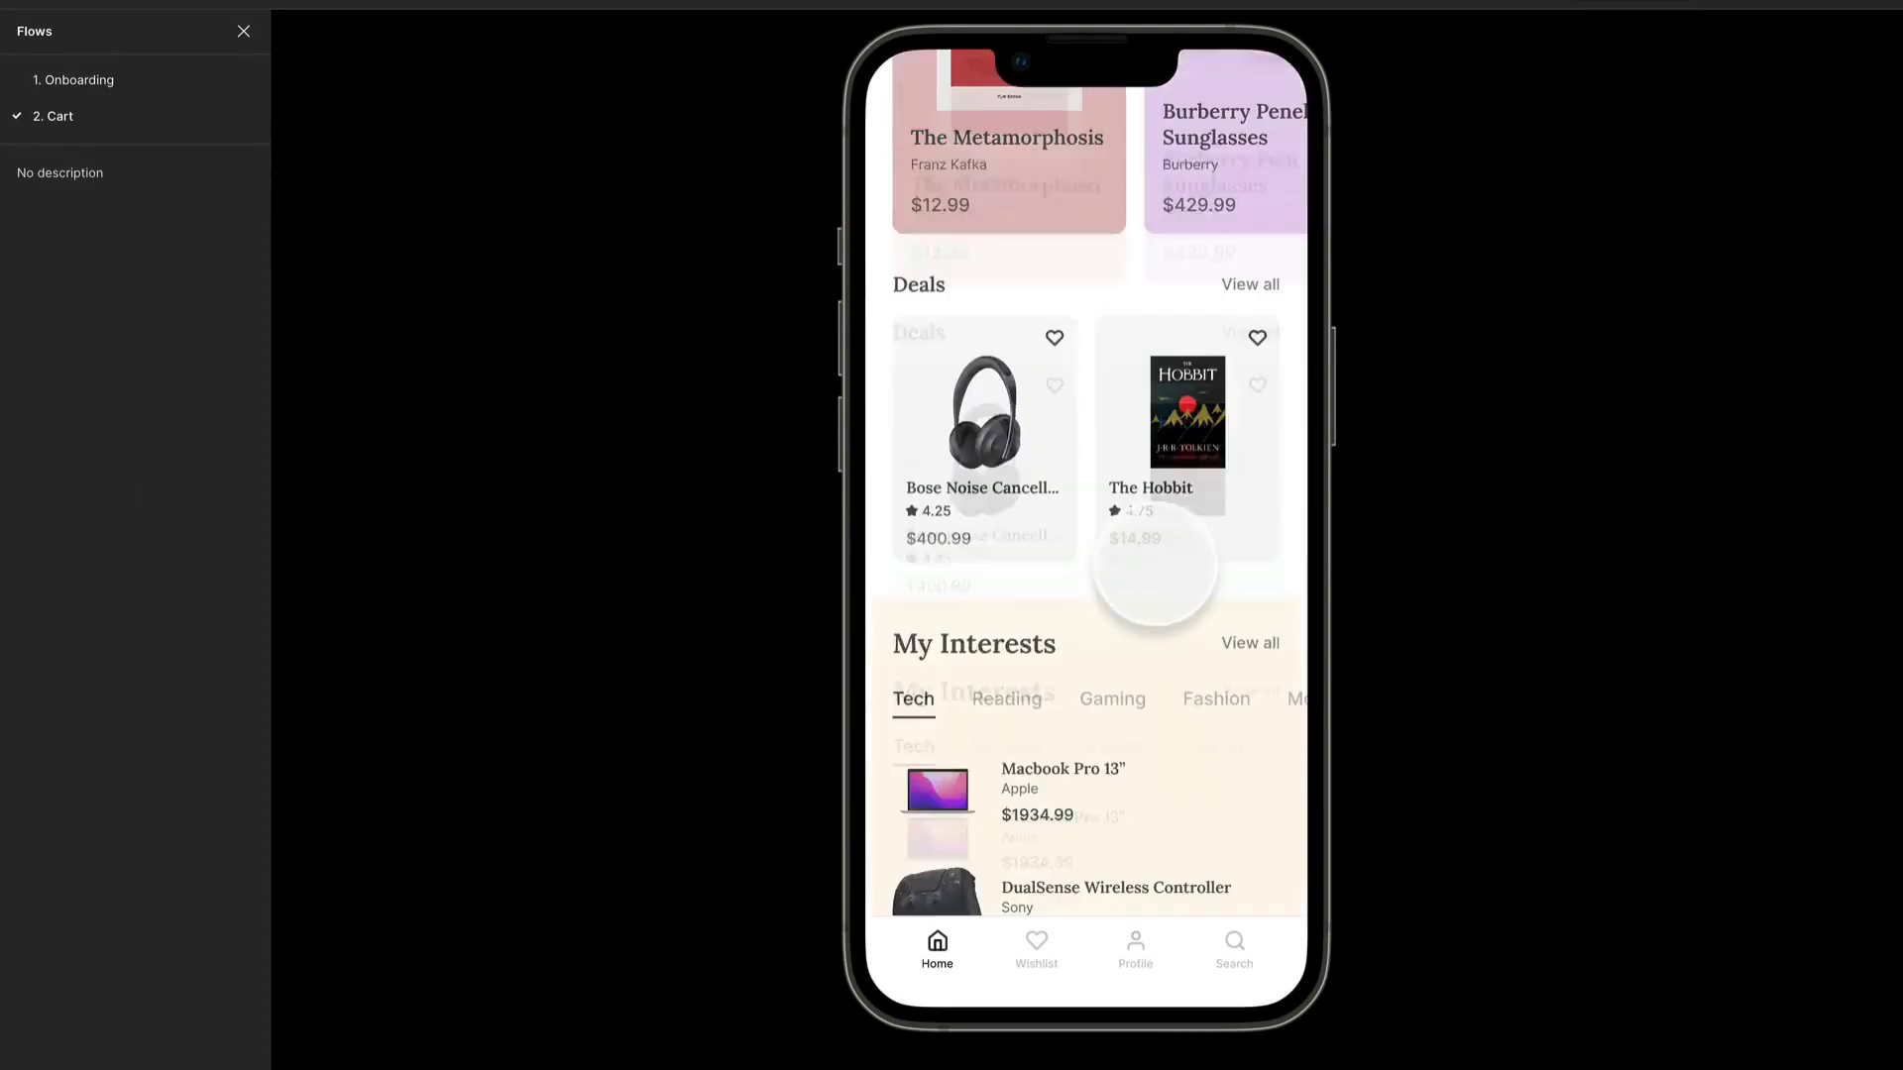
pyautogui.scroll(-4, 1154, 567)
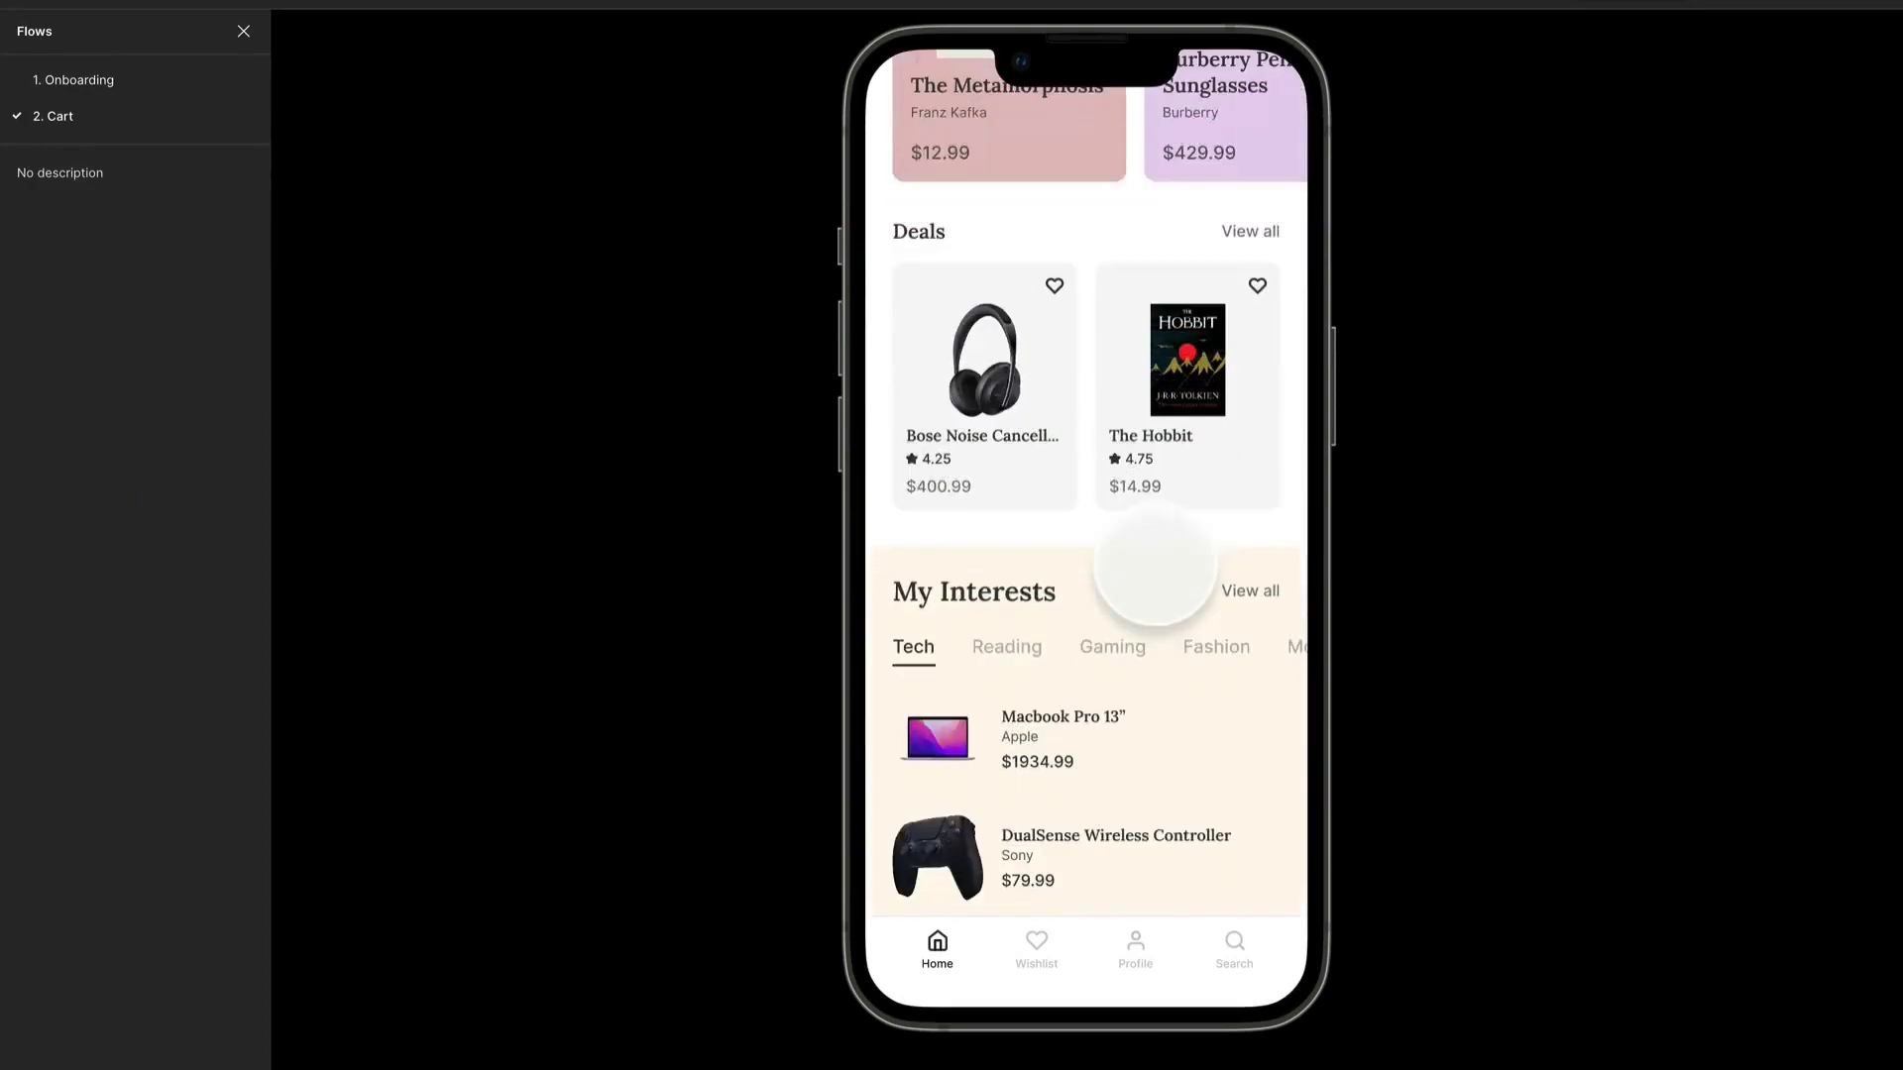
pyautogui.click(1188, 557)
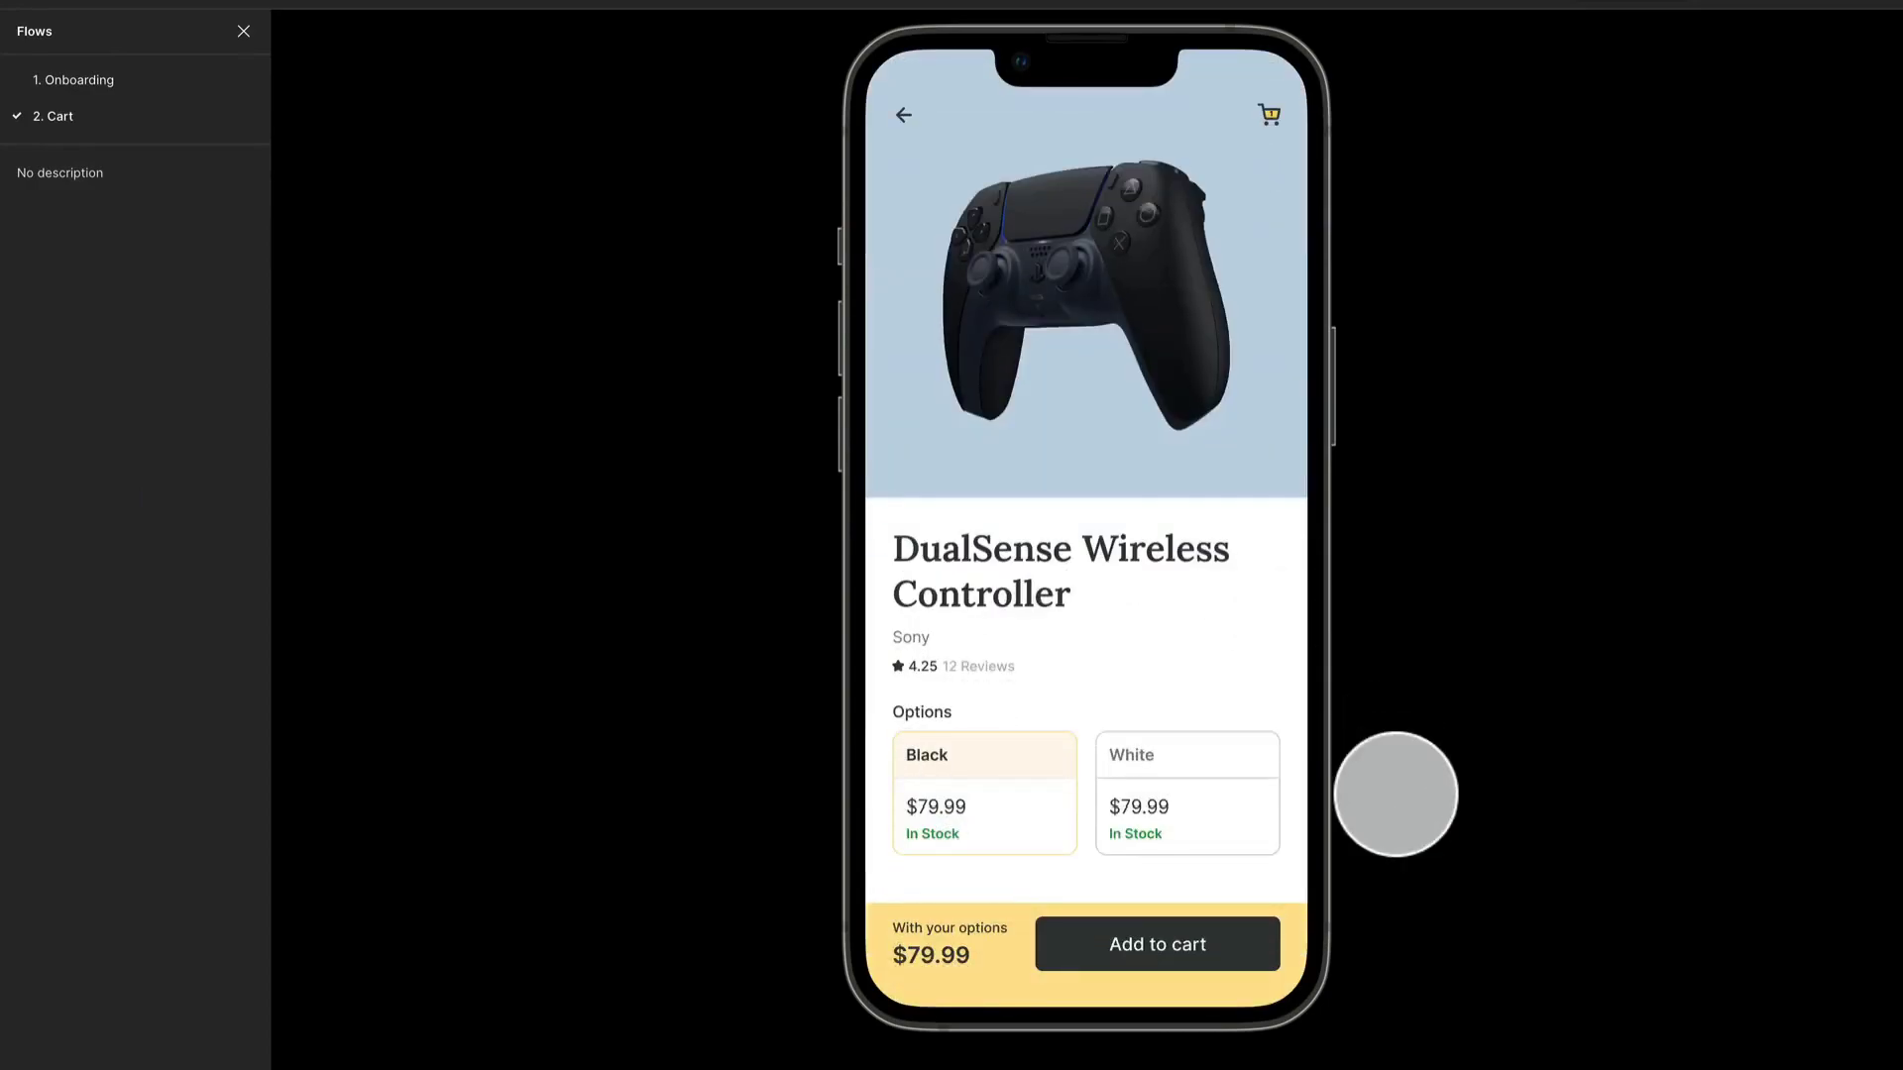
# Step: In the design file, set the animation of the home page controller item's tap interaction to 300 ms
pyautogui.click(325, 16)
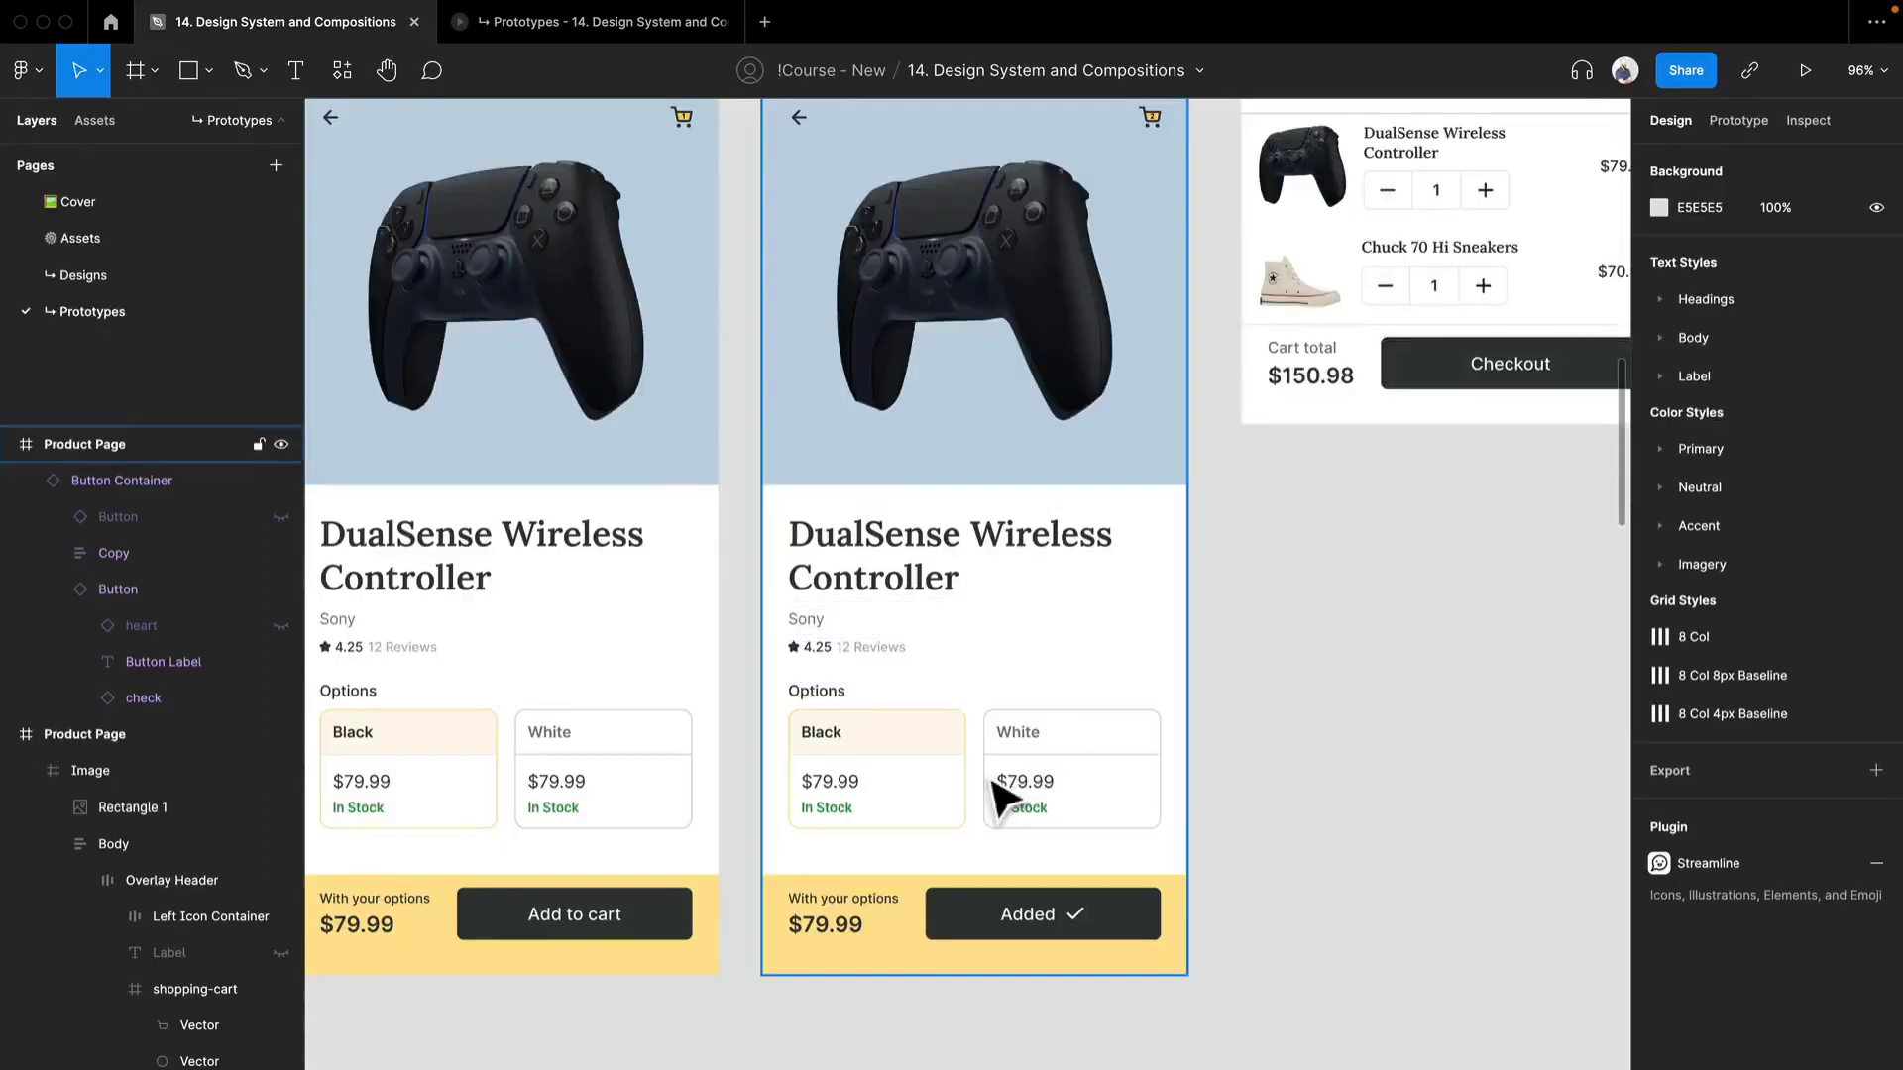
pyautogui.scroll(3, 942, 801)
pyautogui.moveTo(779, 838); pyautogui.dragTo(1465, 745)
pyautogui.scroll(-2, 1275, 730)
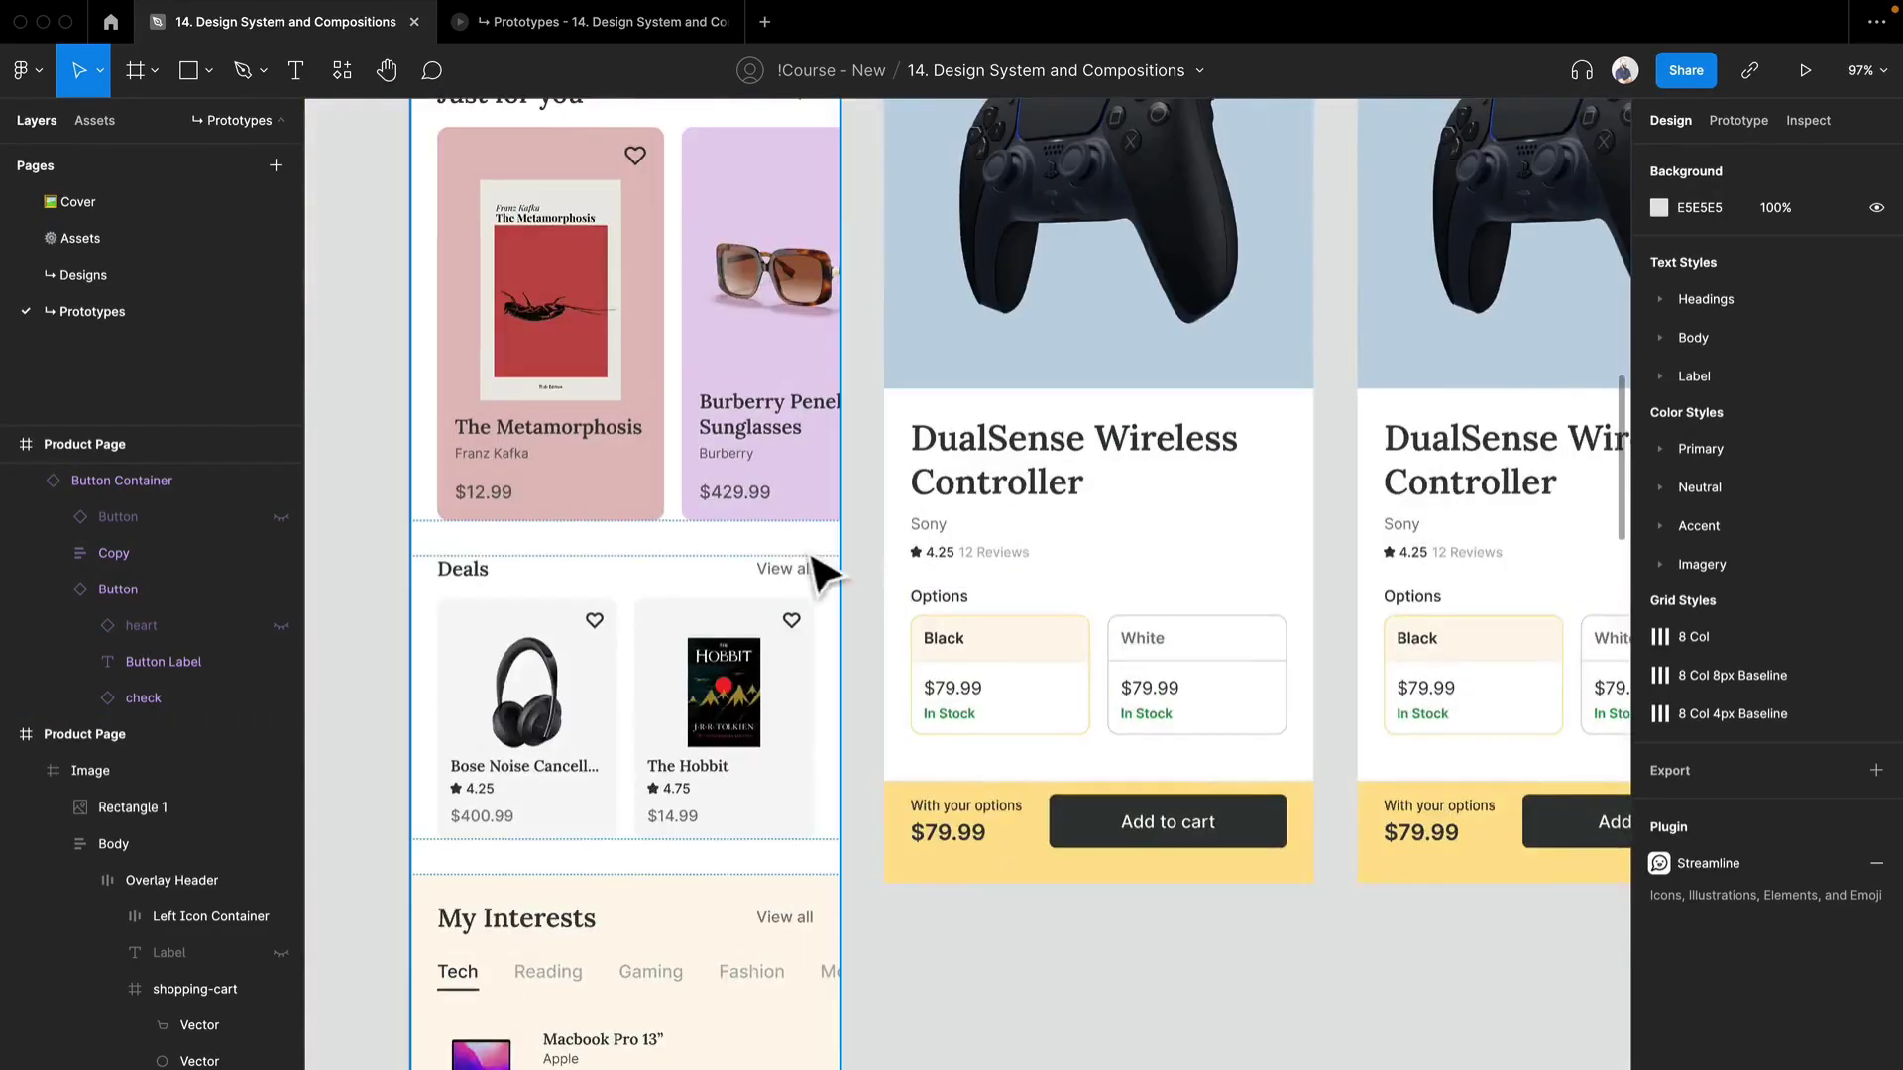
pyautogui.scroll(-3, 862, 543)
pyautogui.scroll(-4, 862, 543)
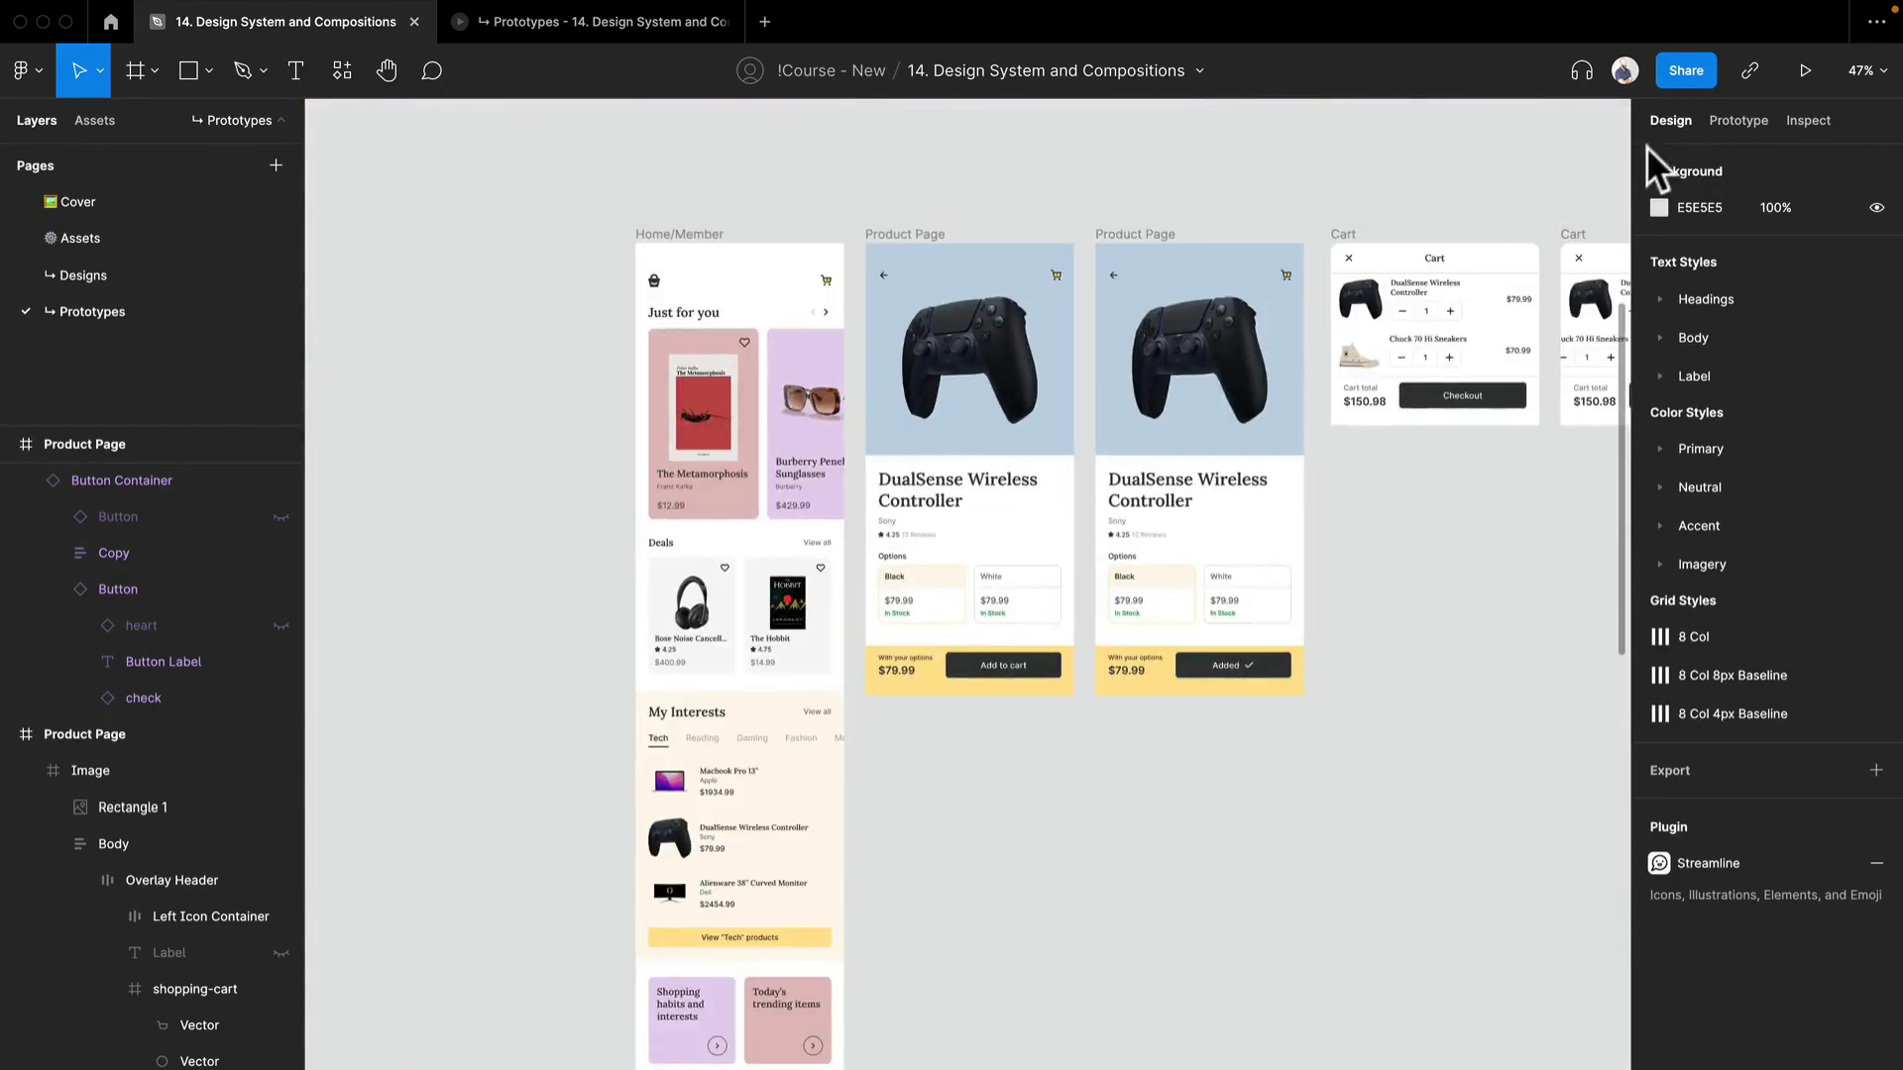
pyautogui.click(1738, 120)
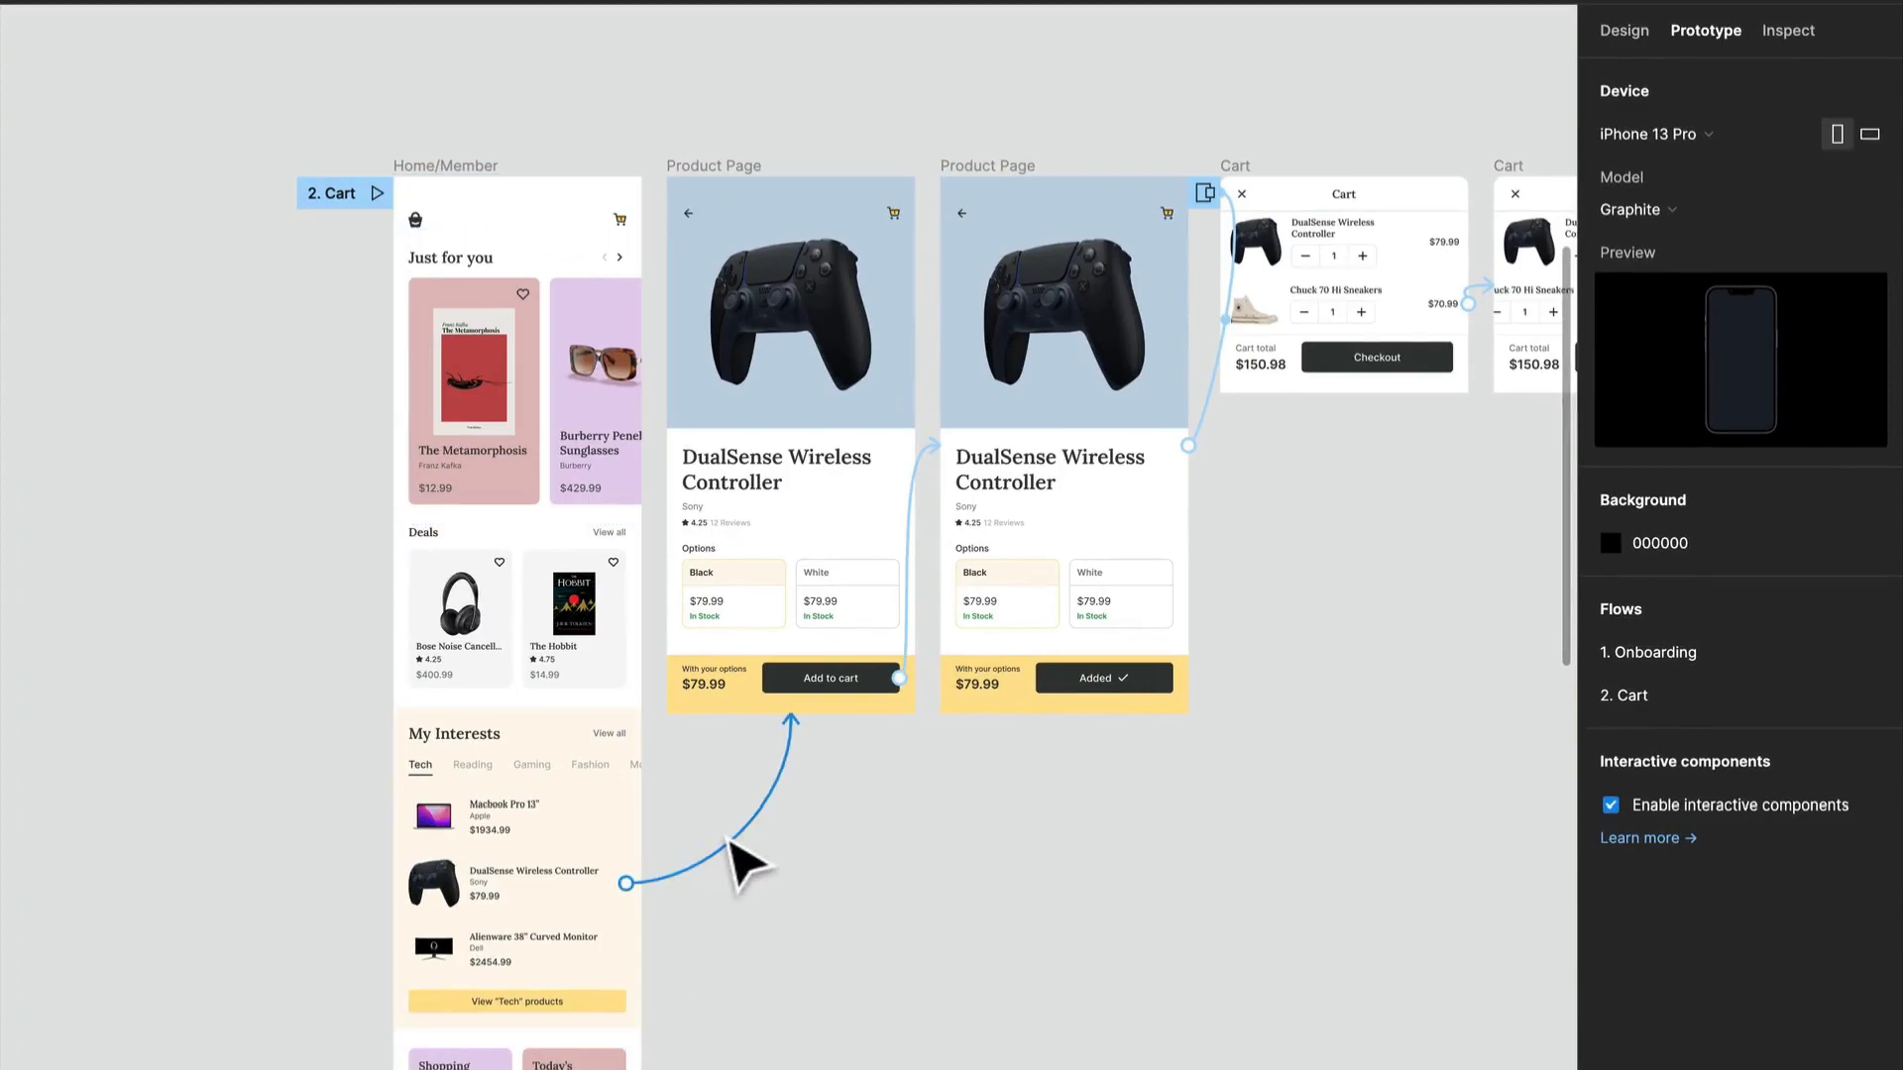
pyautogui.click(731, 845)
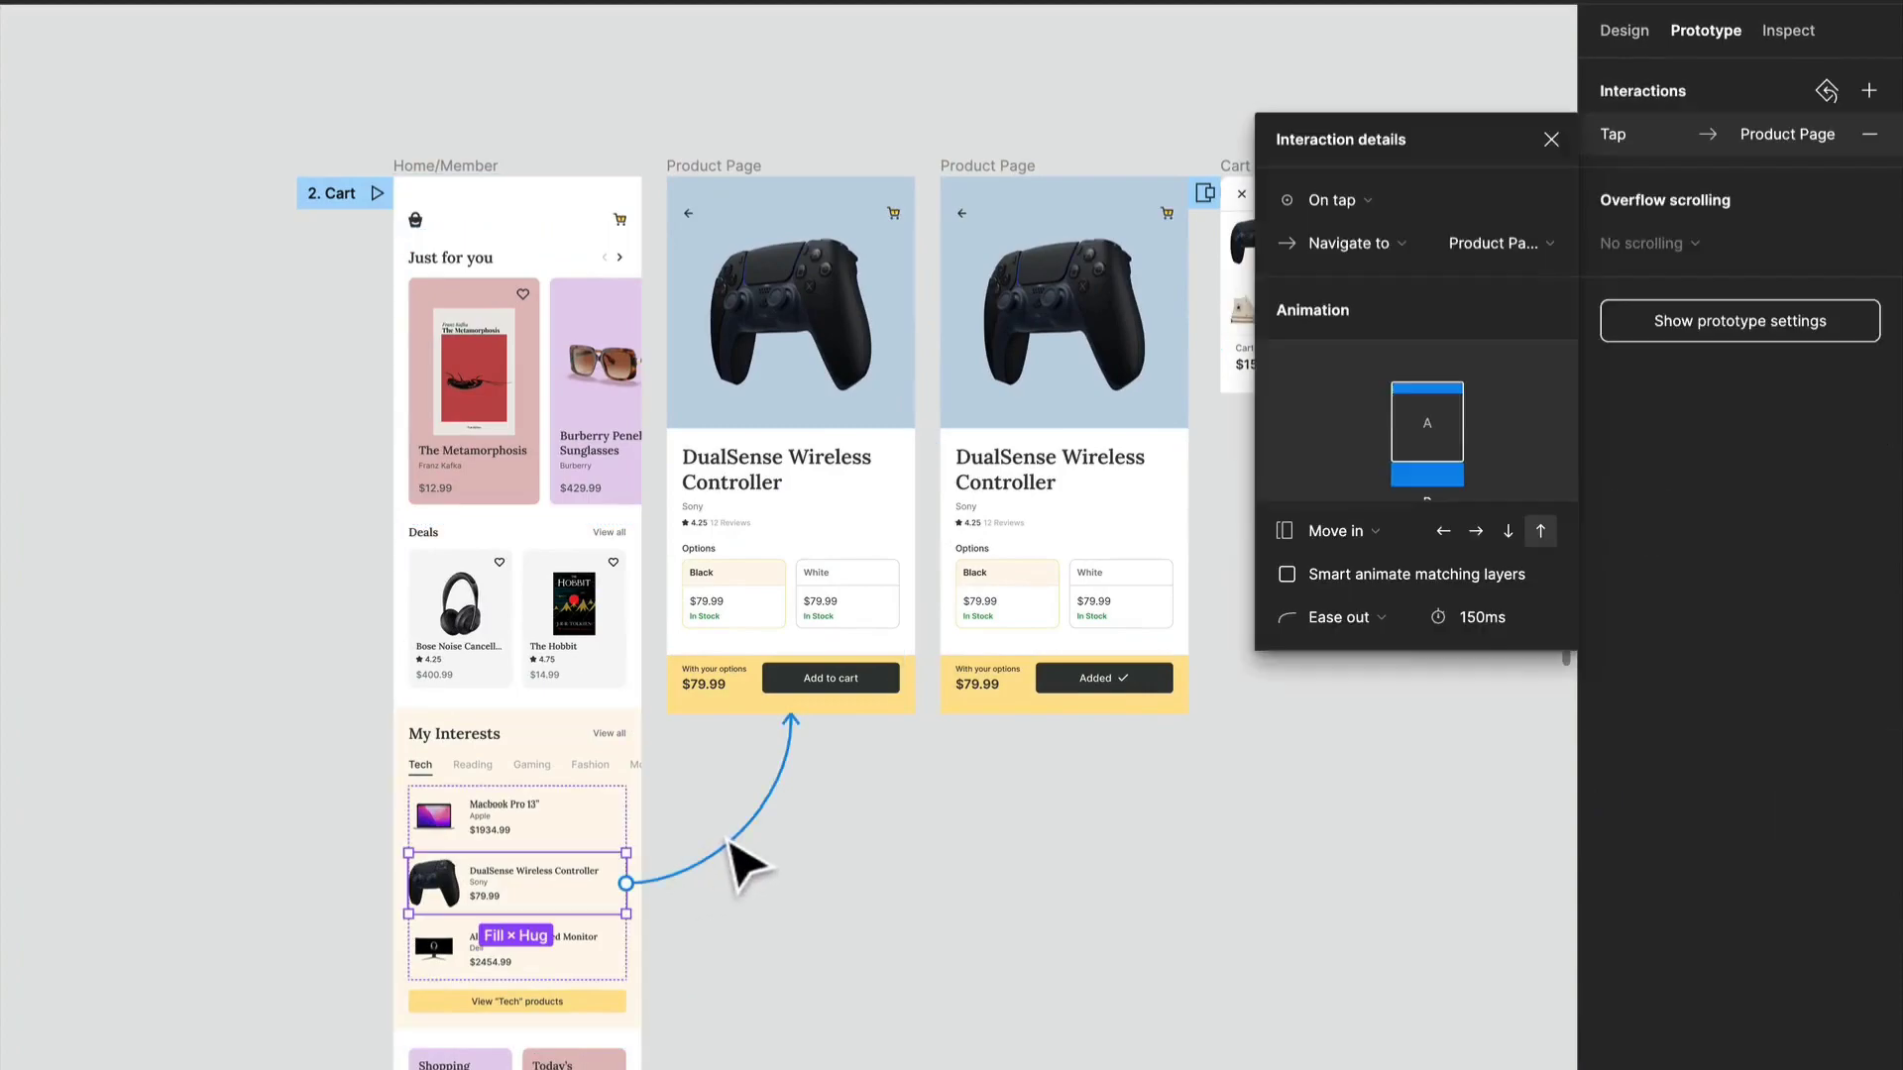
pyautogui.write('300')
pyautogui.press('Return')
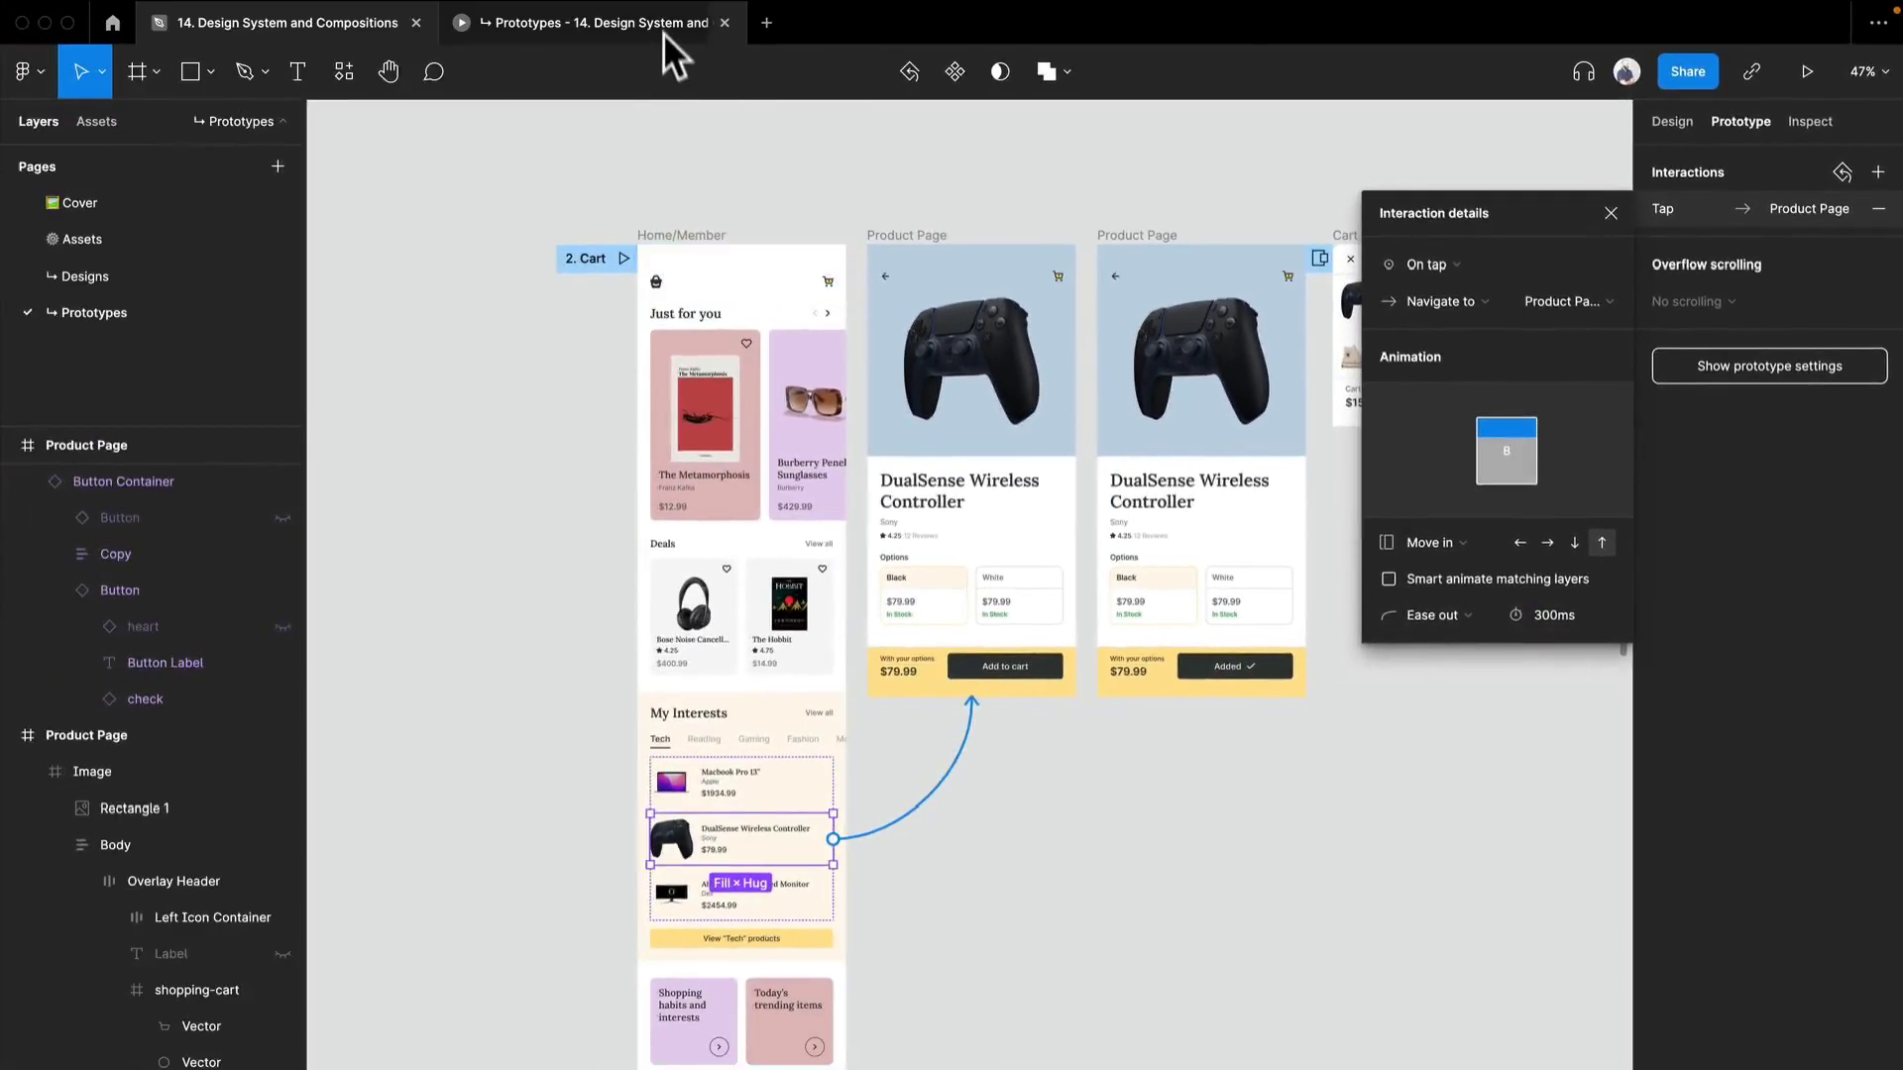
# Step: Preview the Cart flow by opening the DualSense Wireless Controller and adding it to the cart
pyautogui.click(644, 8)
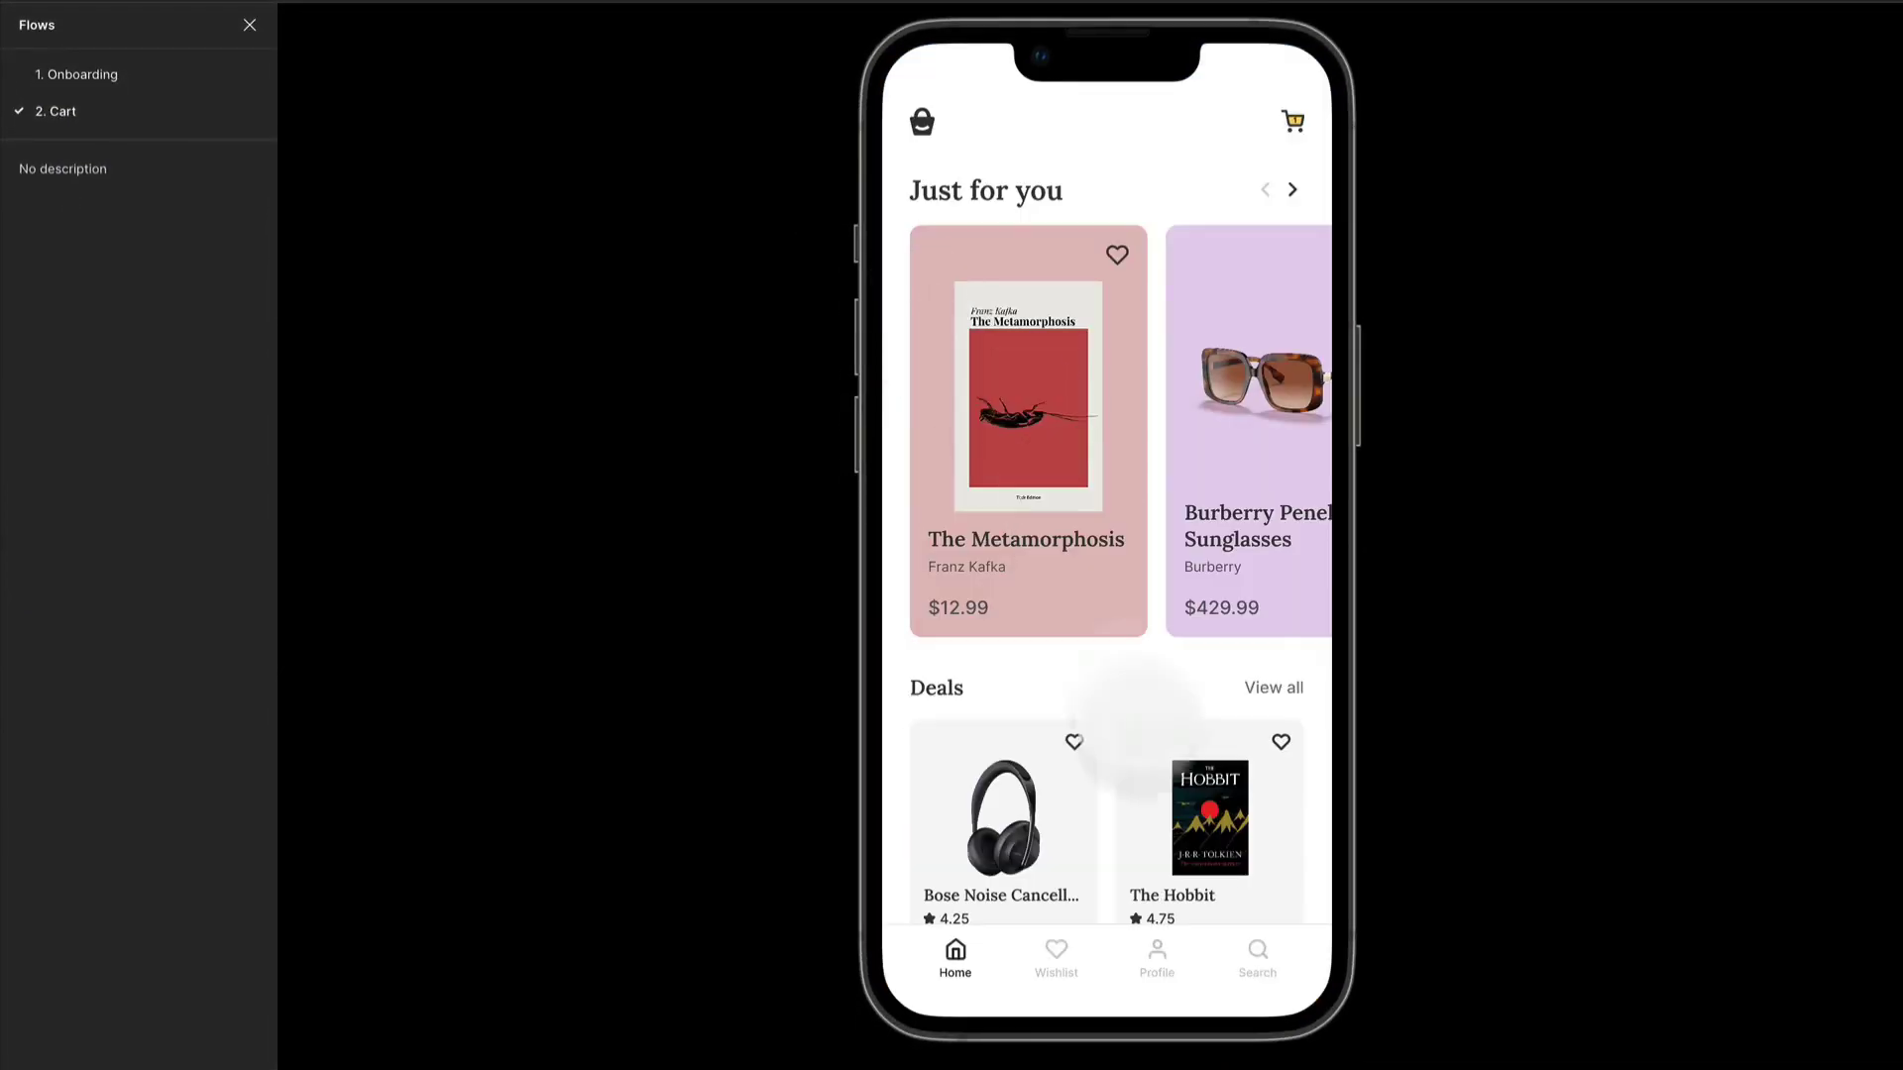
pyautogui.scroll(-10, 1061, 488)
pyautogui.click(1108, 447)
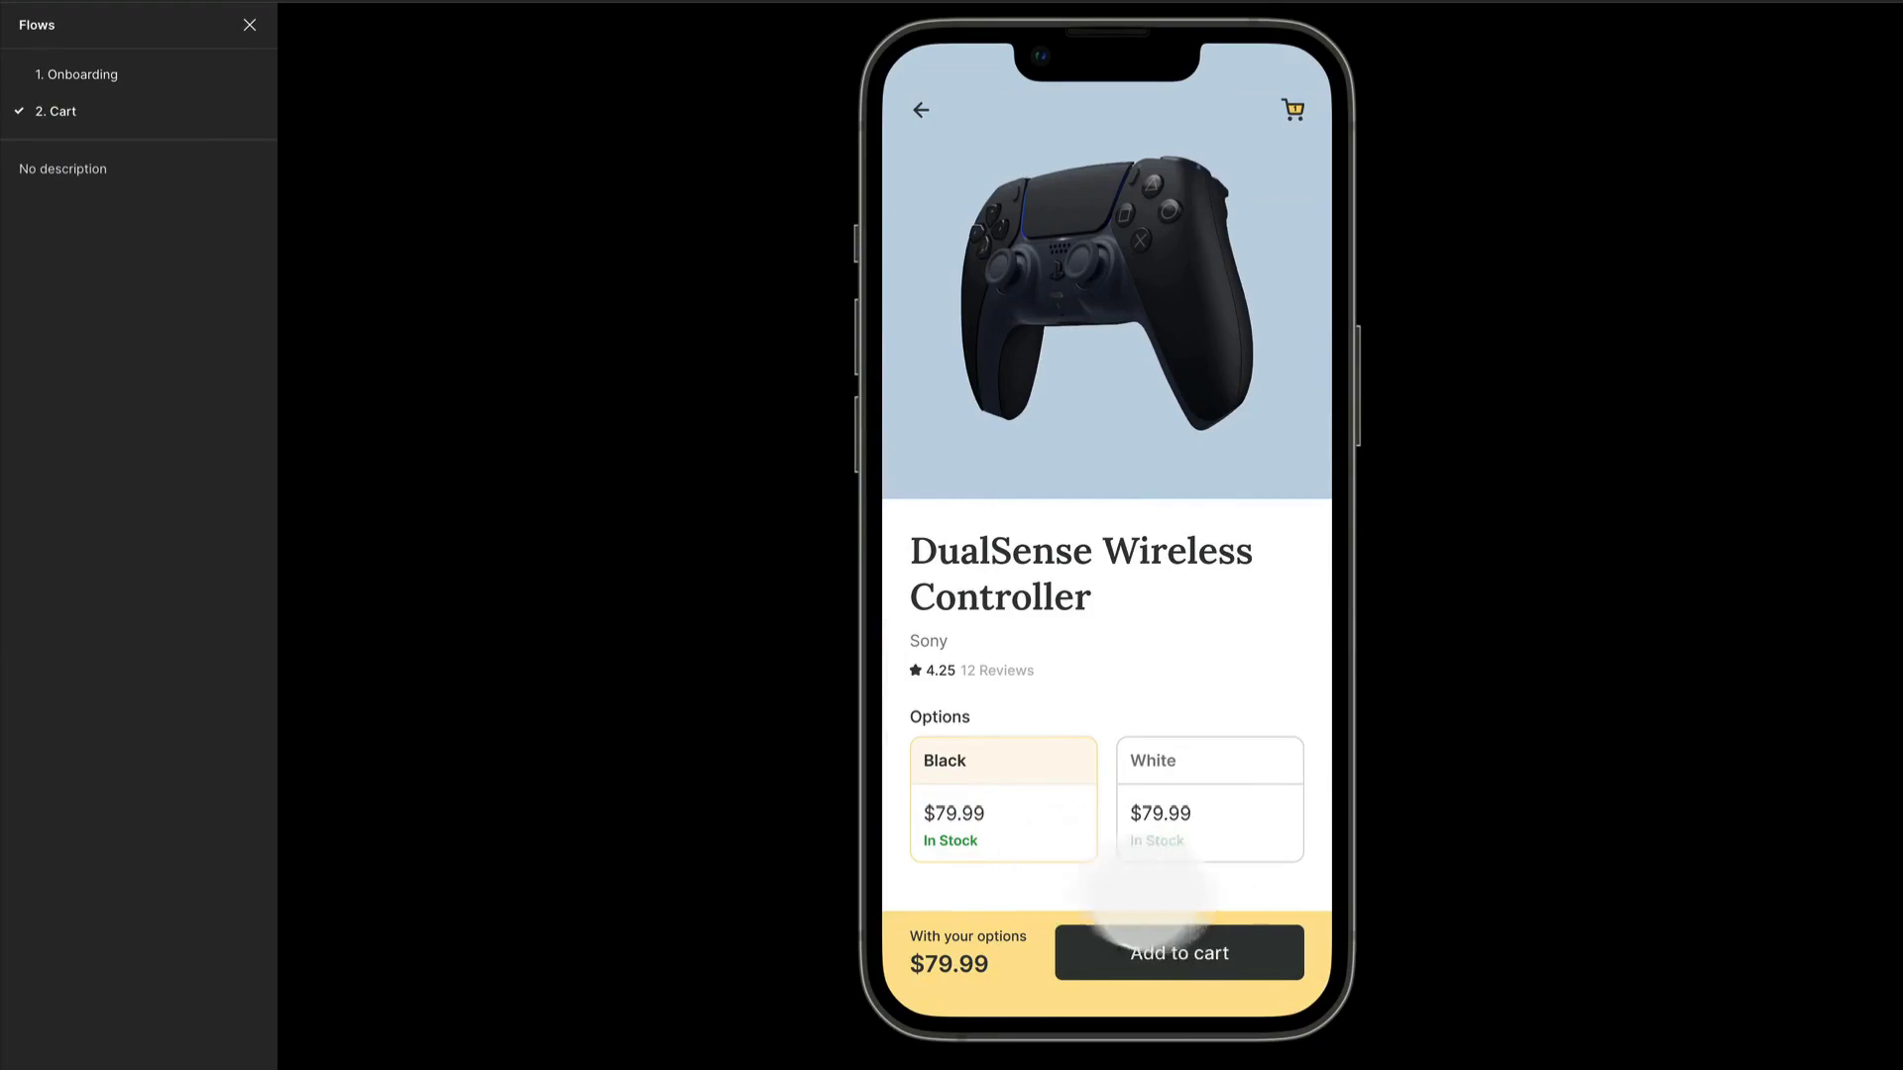
pyautogui.click(1253, 959)
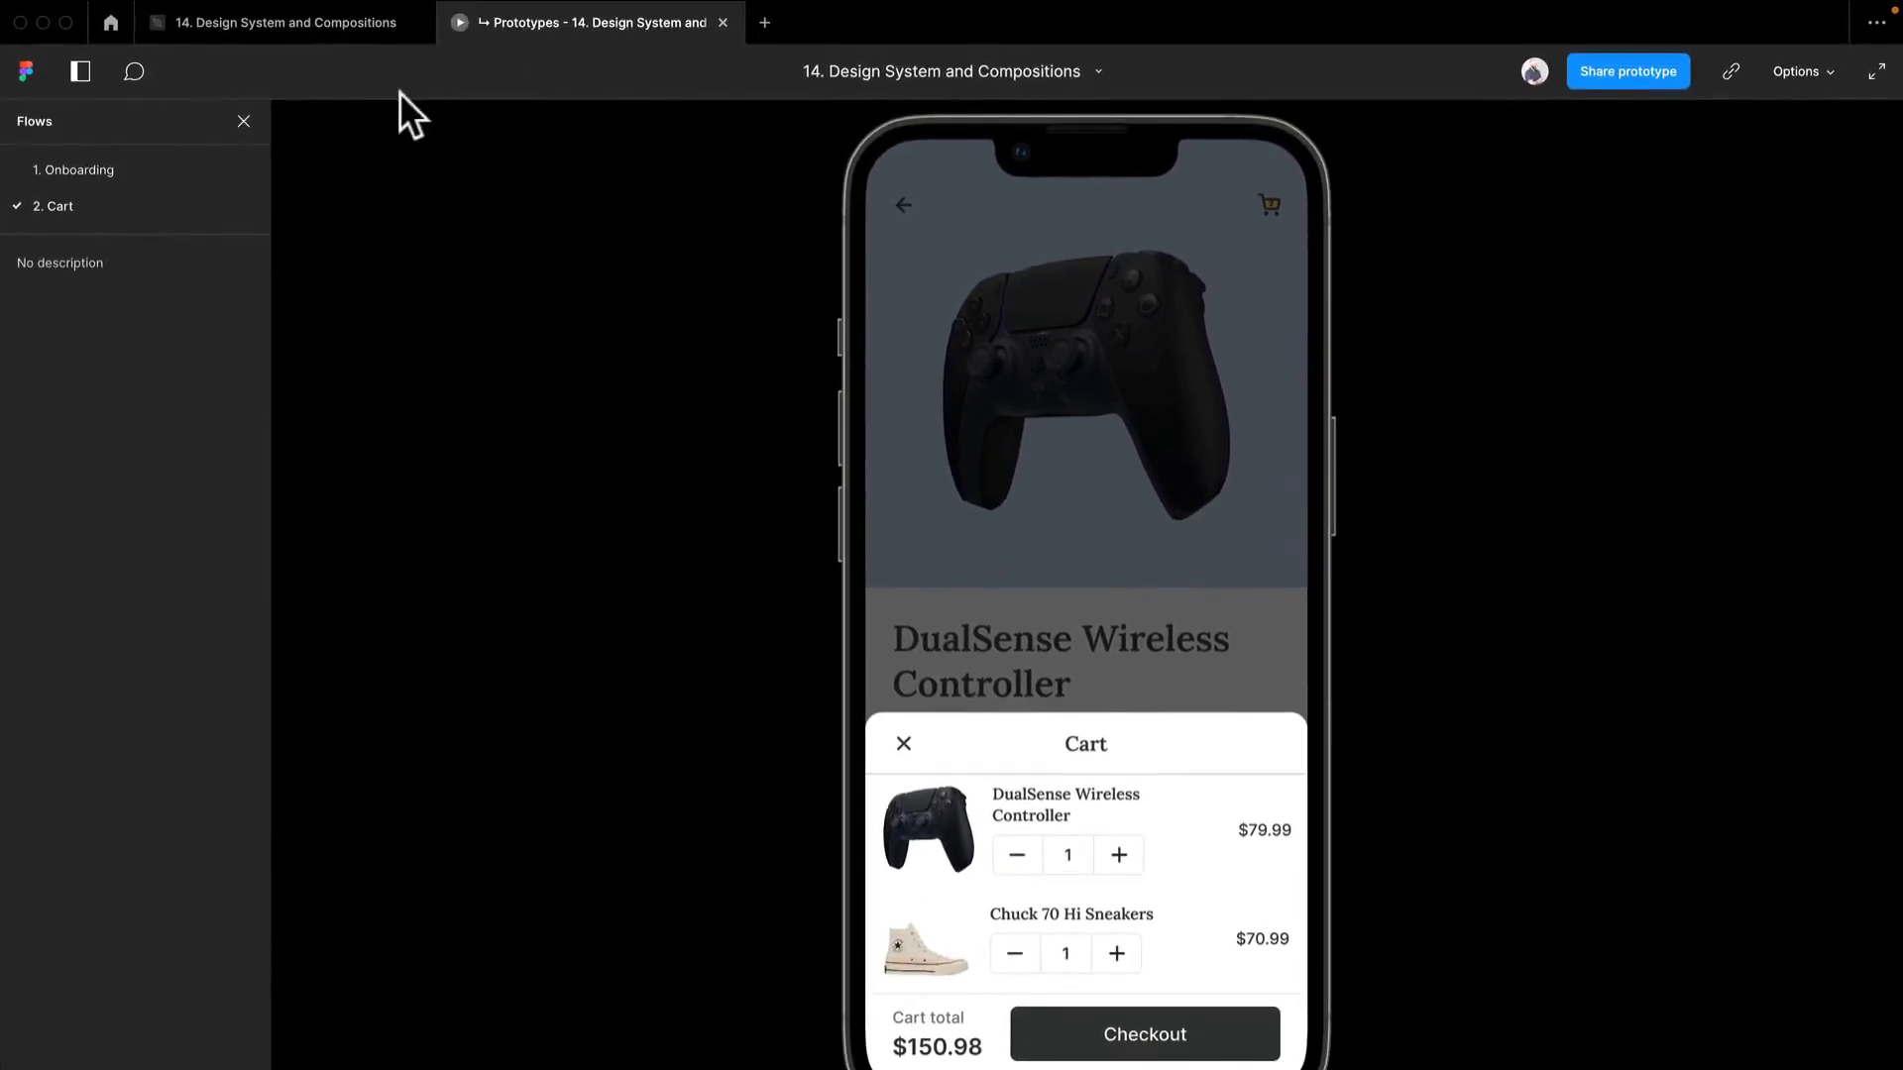
# Step: Open the sneakers item's drag interaction on the first Cart frame in the design file and test that swipe in the prototype preview
pyautogui.click(345, 30)
pyautogui.hscroll(5, 1219, 793)
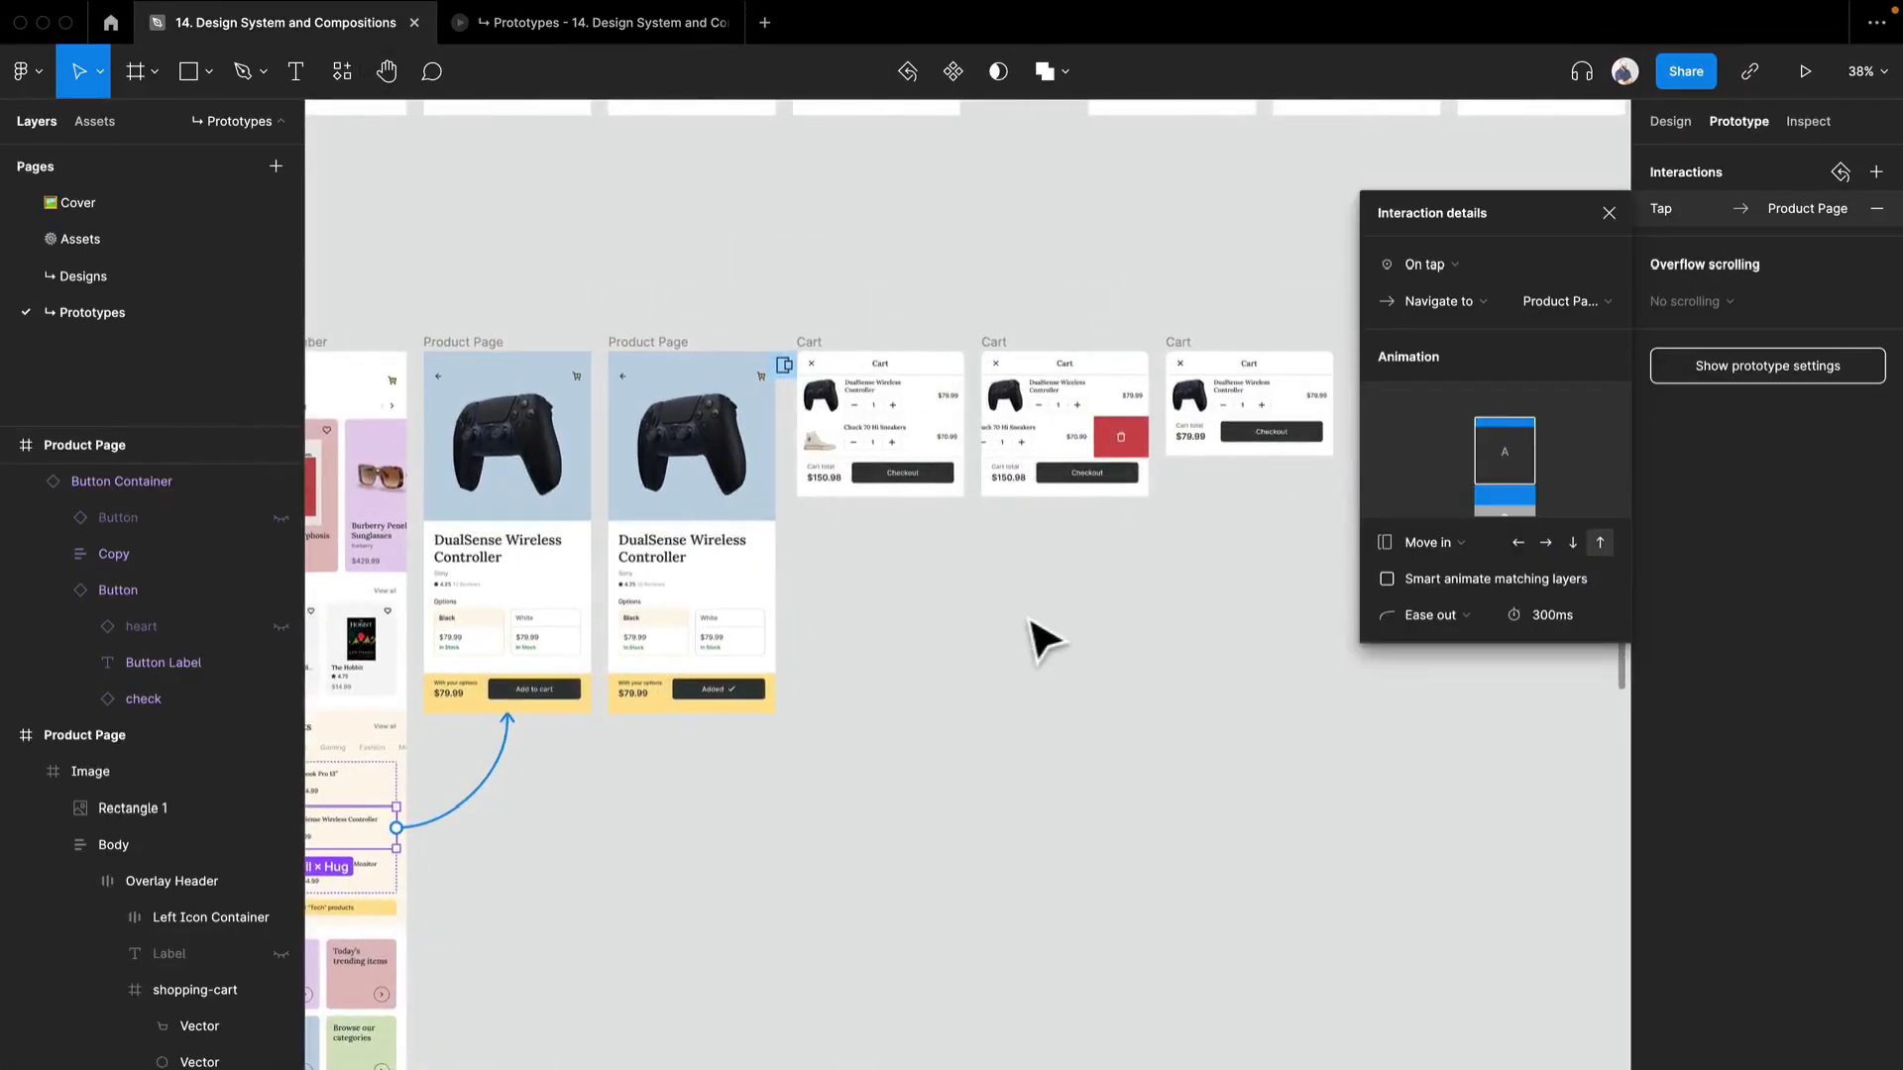
pyautogui.hscroll(2, 883, 509)
pyautogui.scroll(5, 883, 509)
pyautogui.click(903, 463)
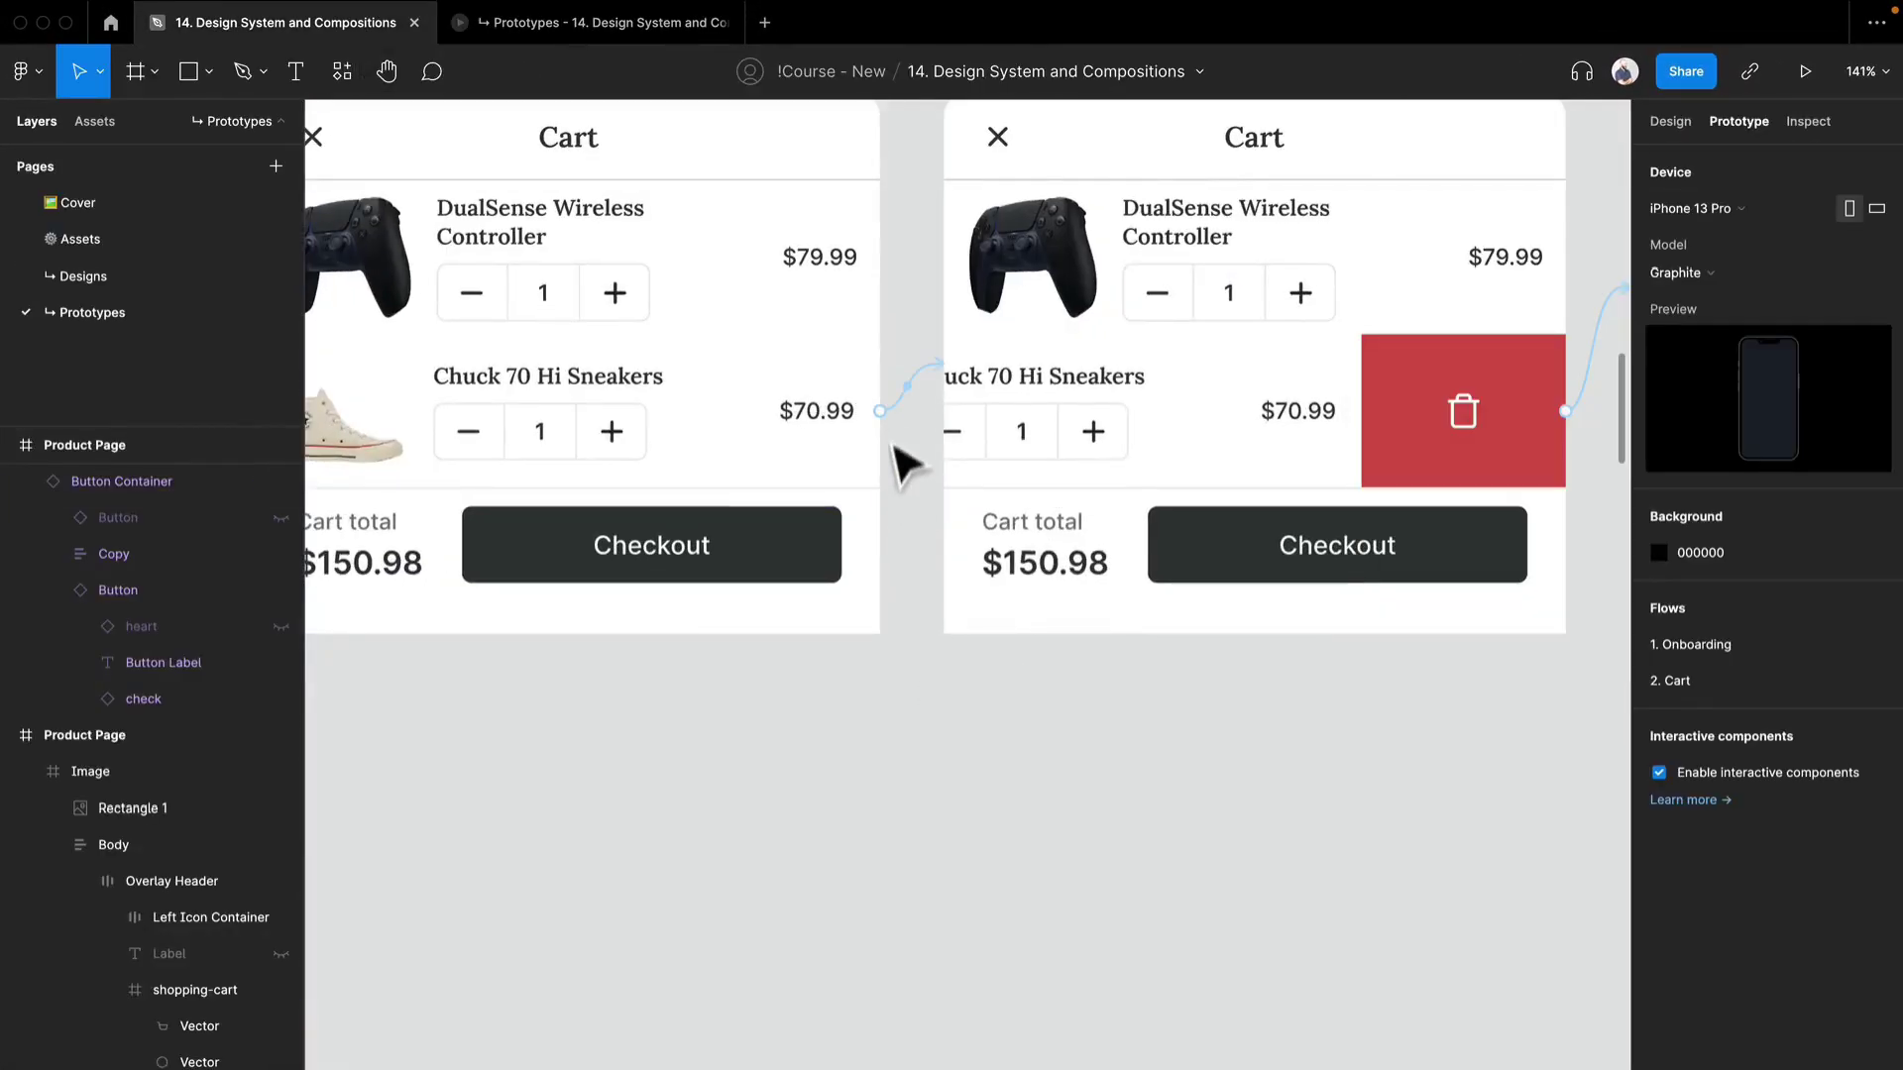
pyautogui.click(905, 397)
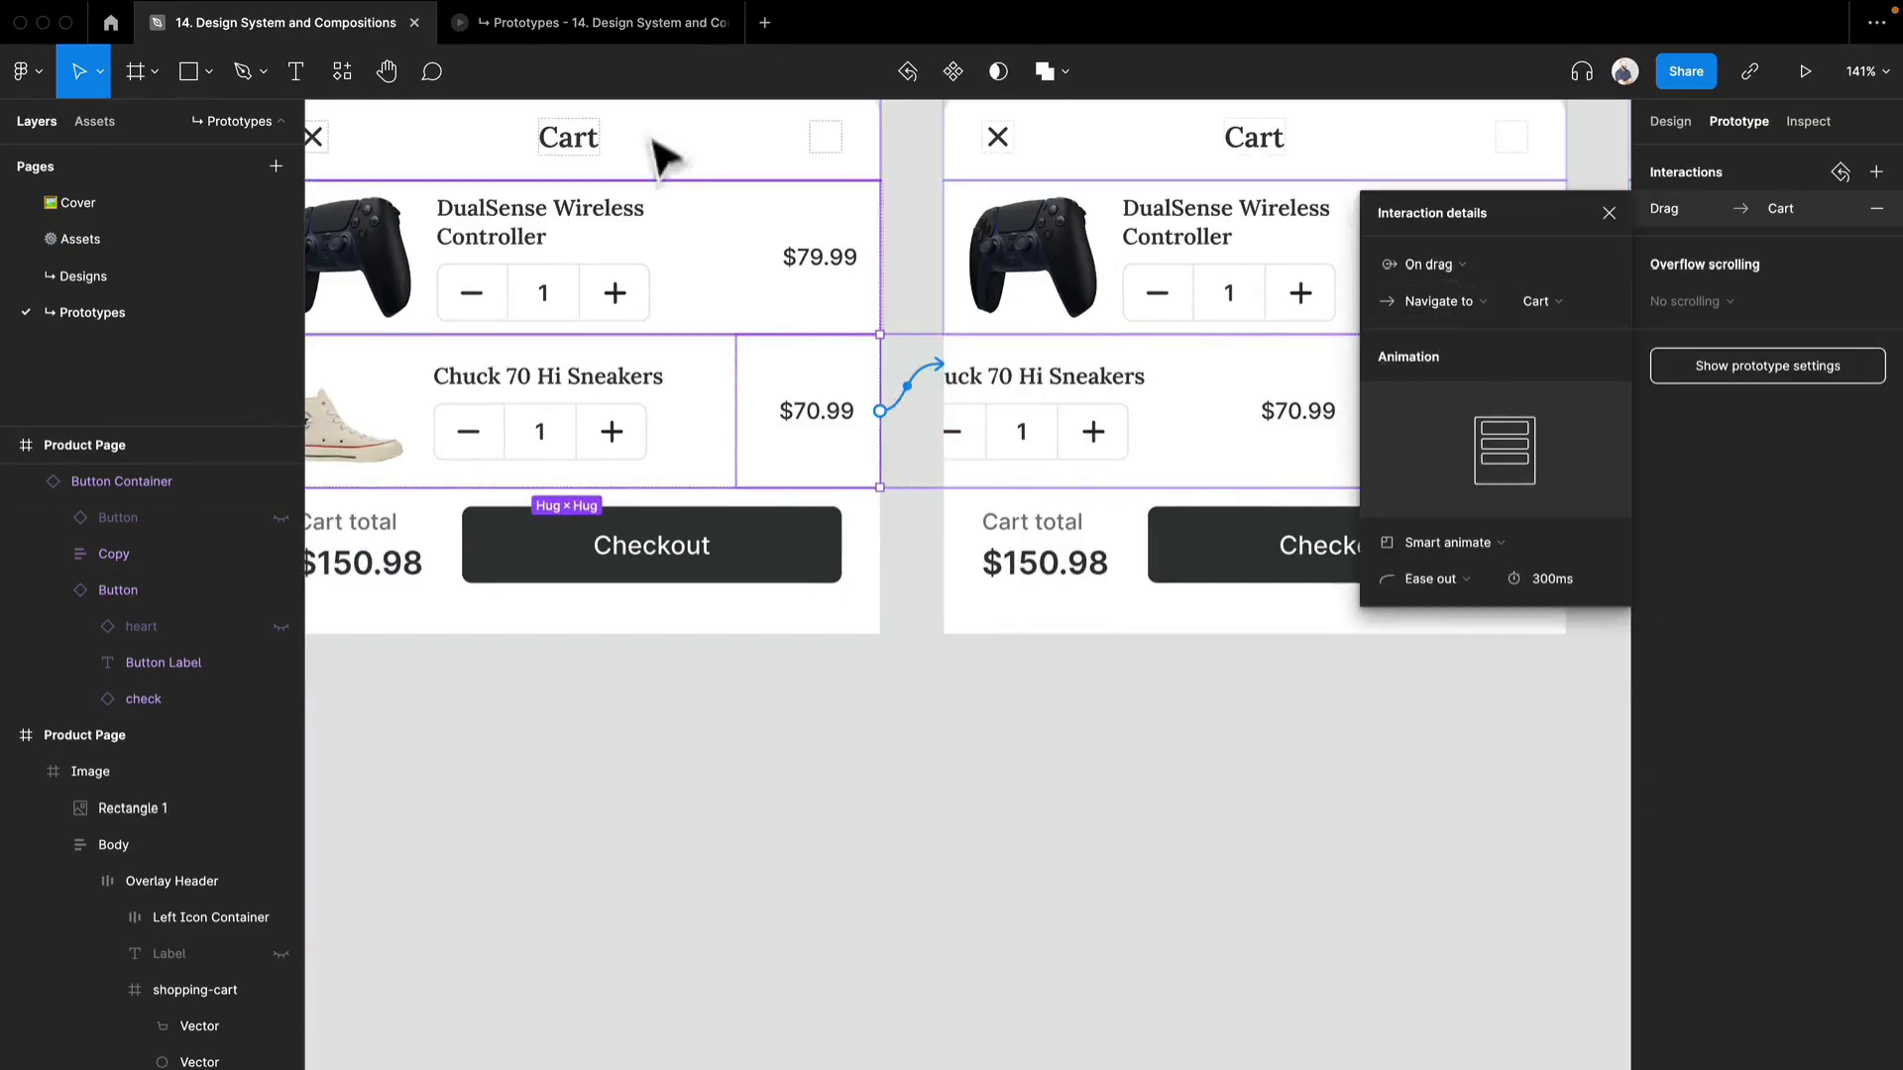
pyautogui.click(555, 24)
pyautogui.moveTo(1293, 904); pyautogui.dragTo(1079, 892)
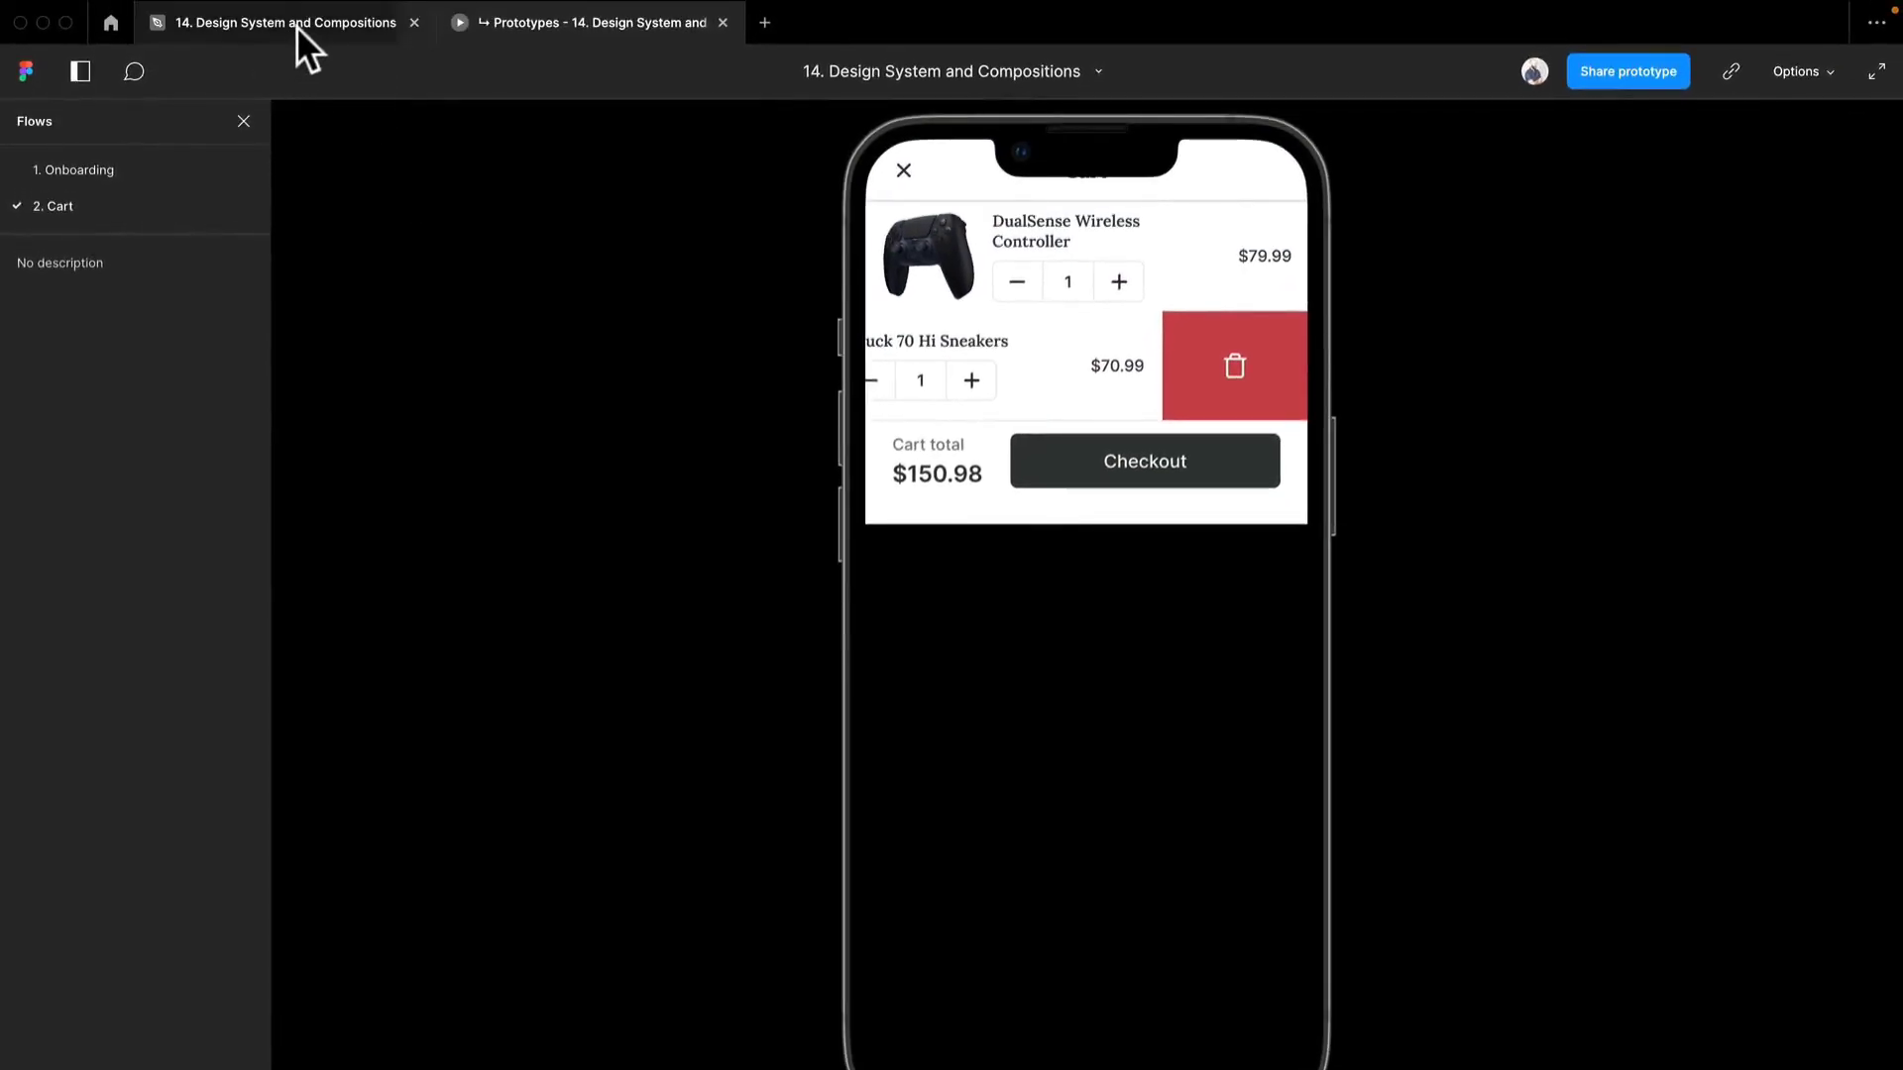
# Step: Change the action of the first Cart frame's Chuck 70 Hi Sneakers drag interaction to Swap overlay
pyautogui.click(296, 26)
pyautogui.scroll(-3, 926, 787)
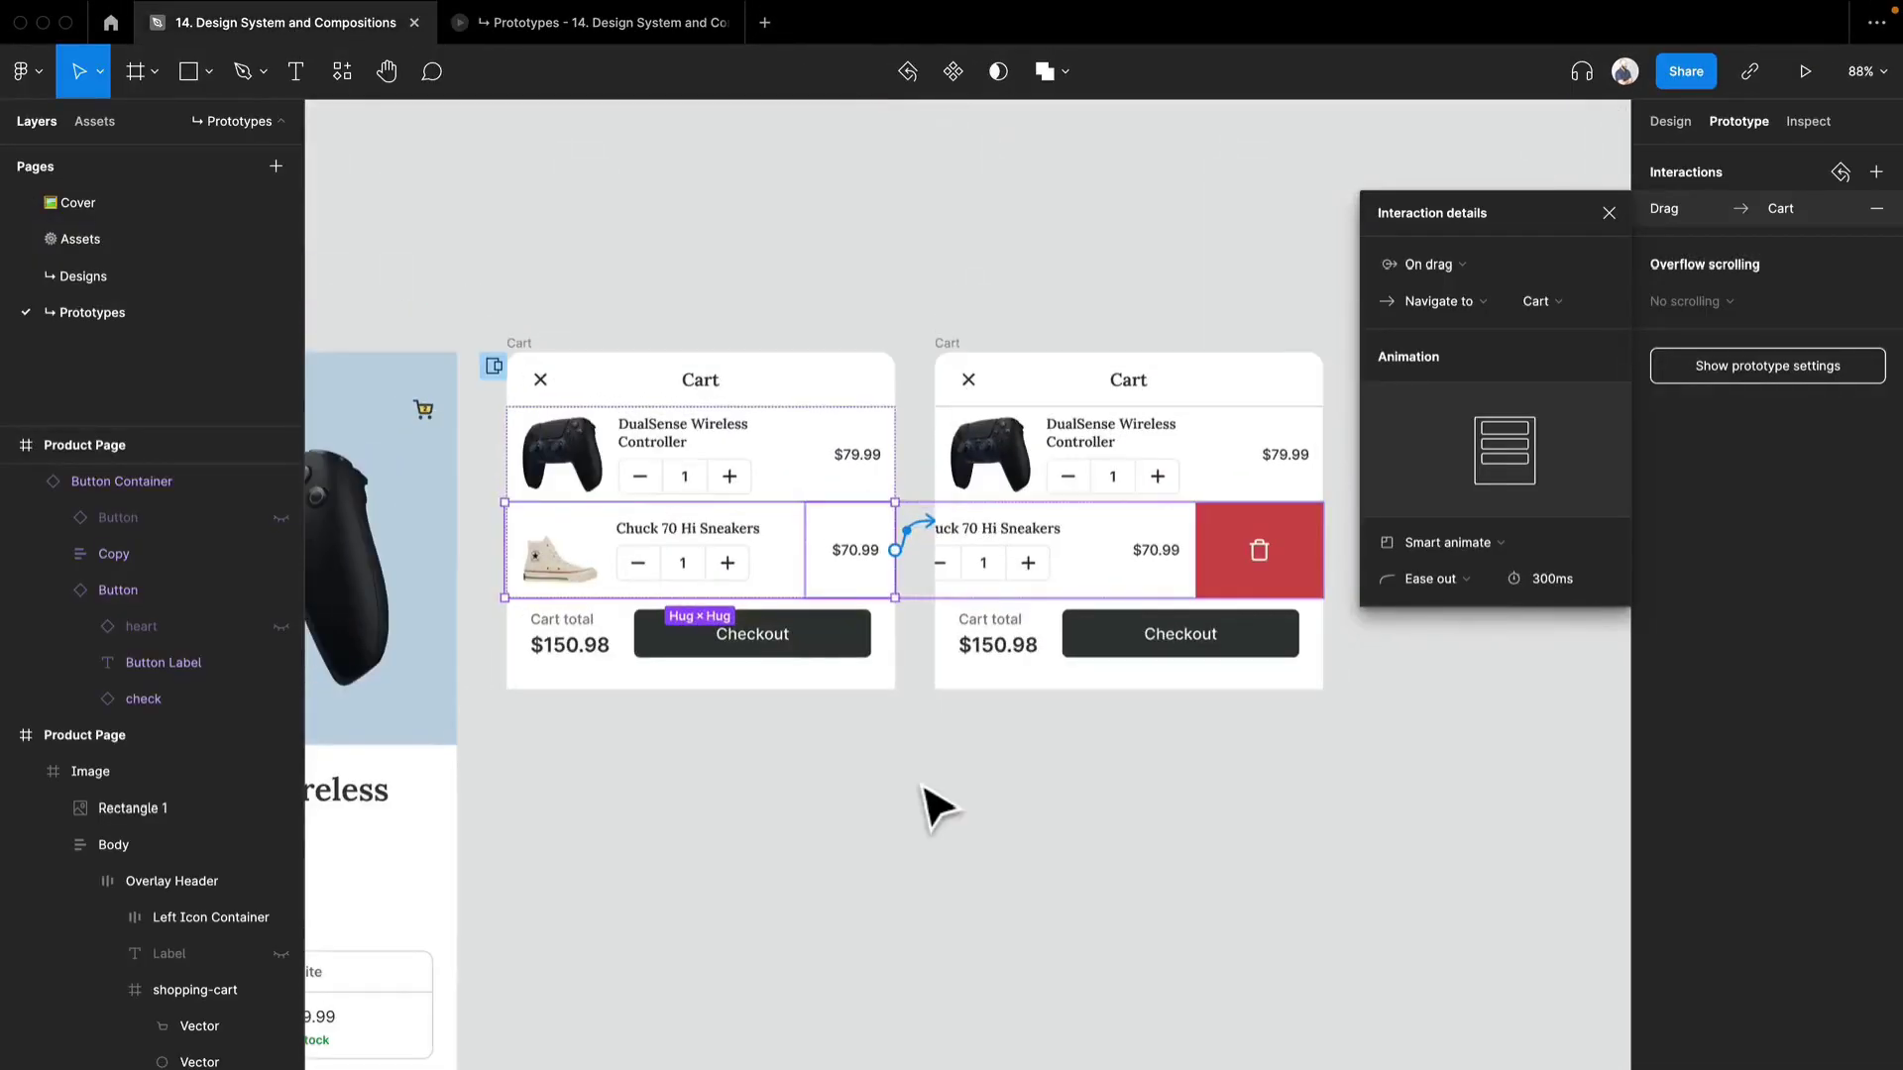
pyautogui.click(922, 785)
pyautogui.click(913, 526)
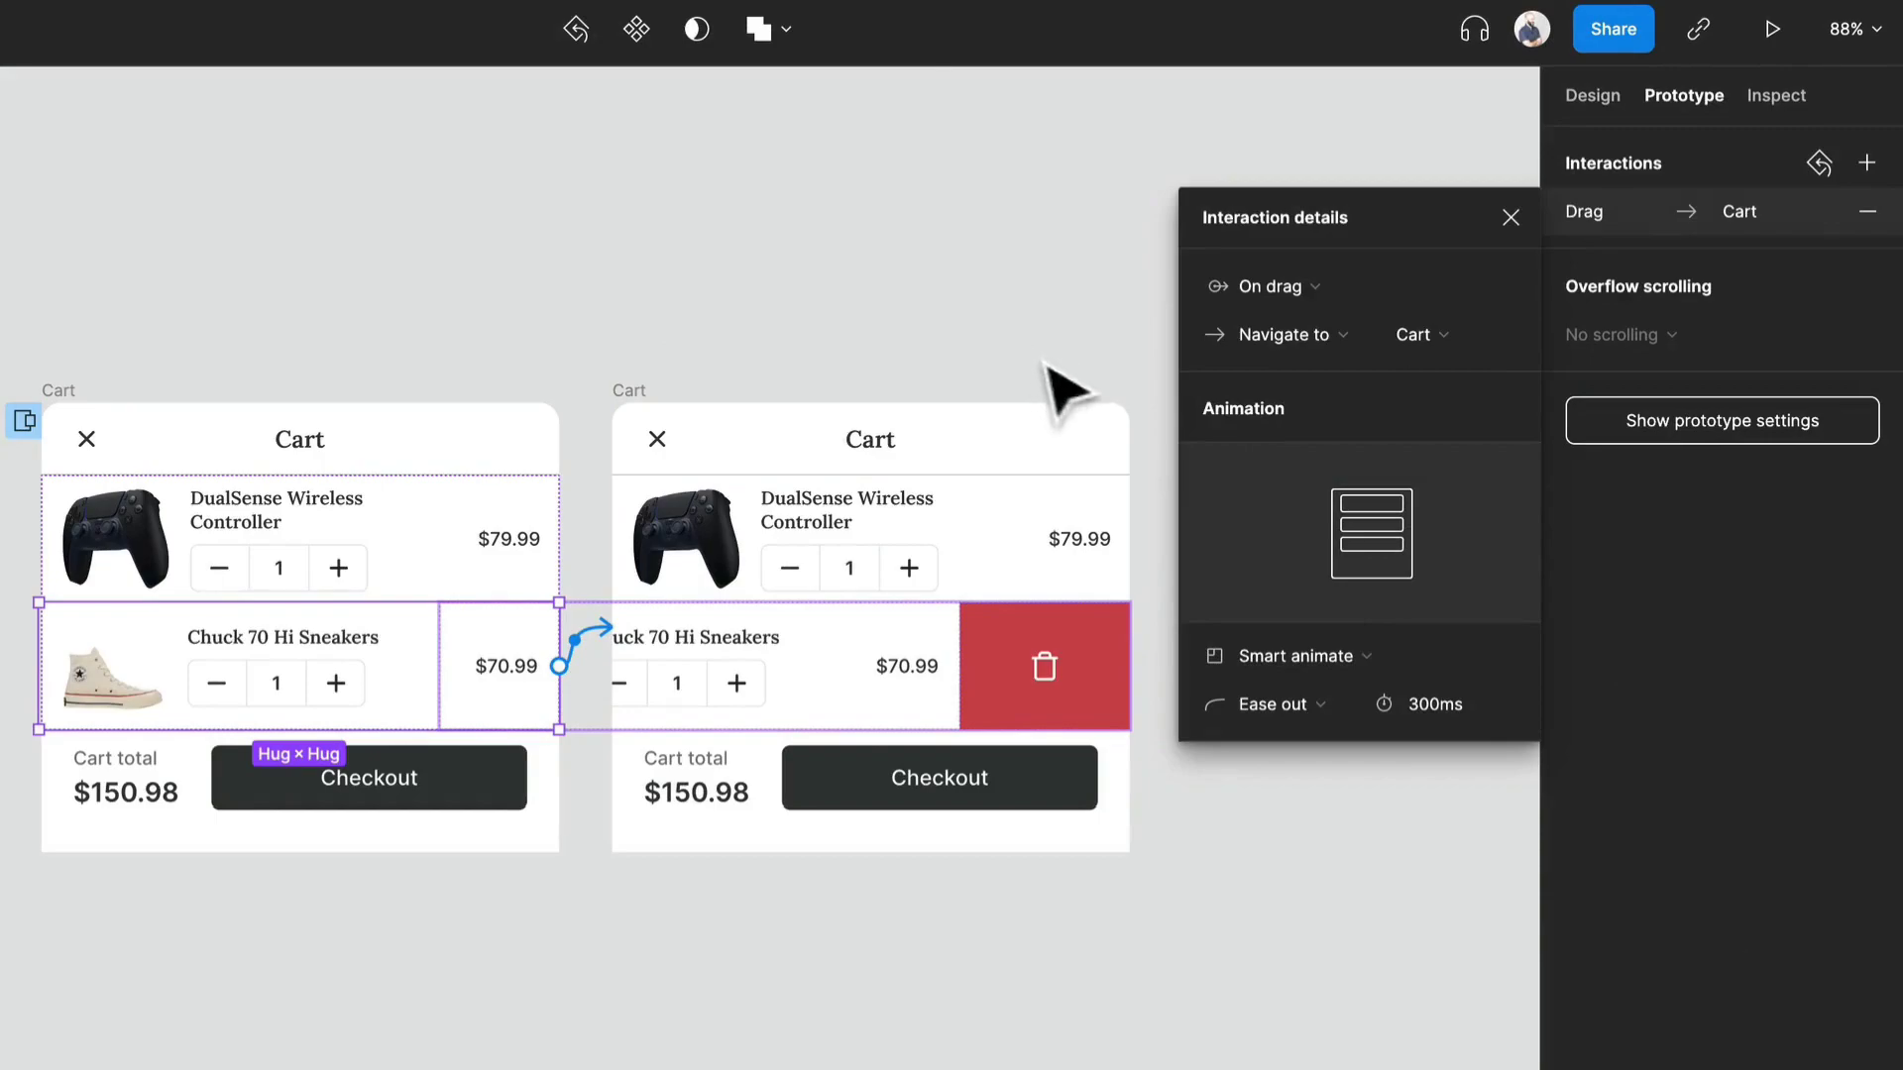
pyautogui.click(1257, 341)
pyautogui.click(1352, 468)
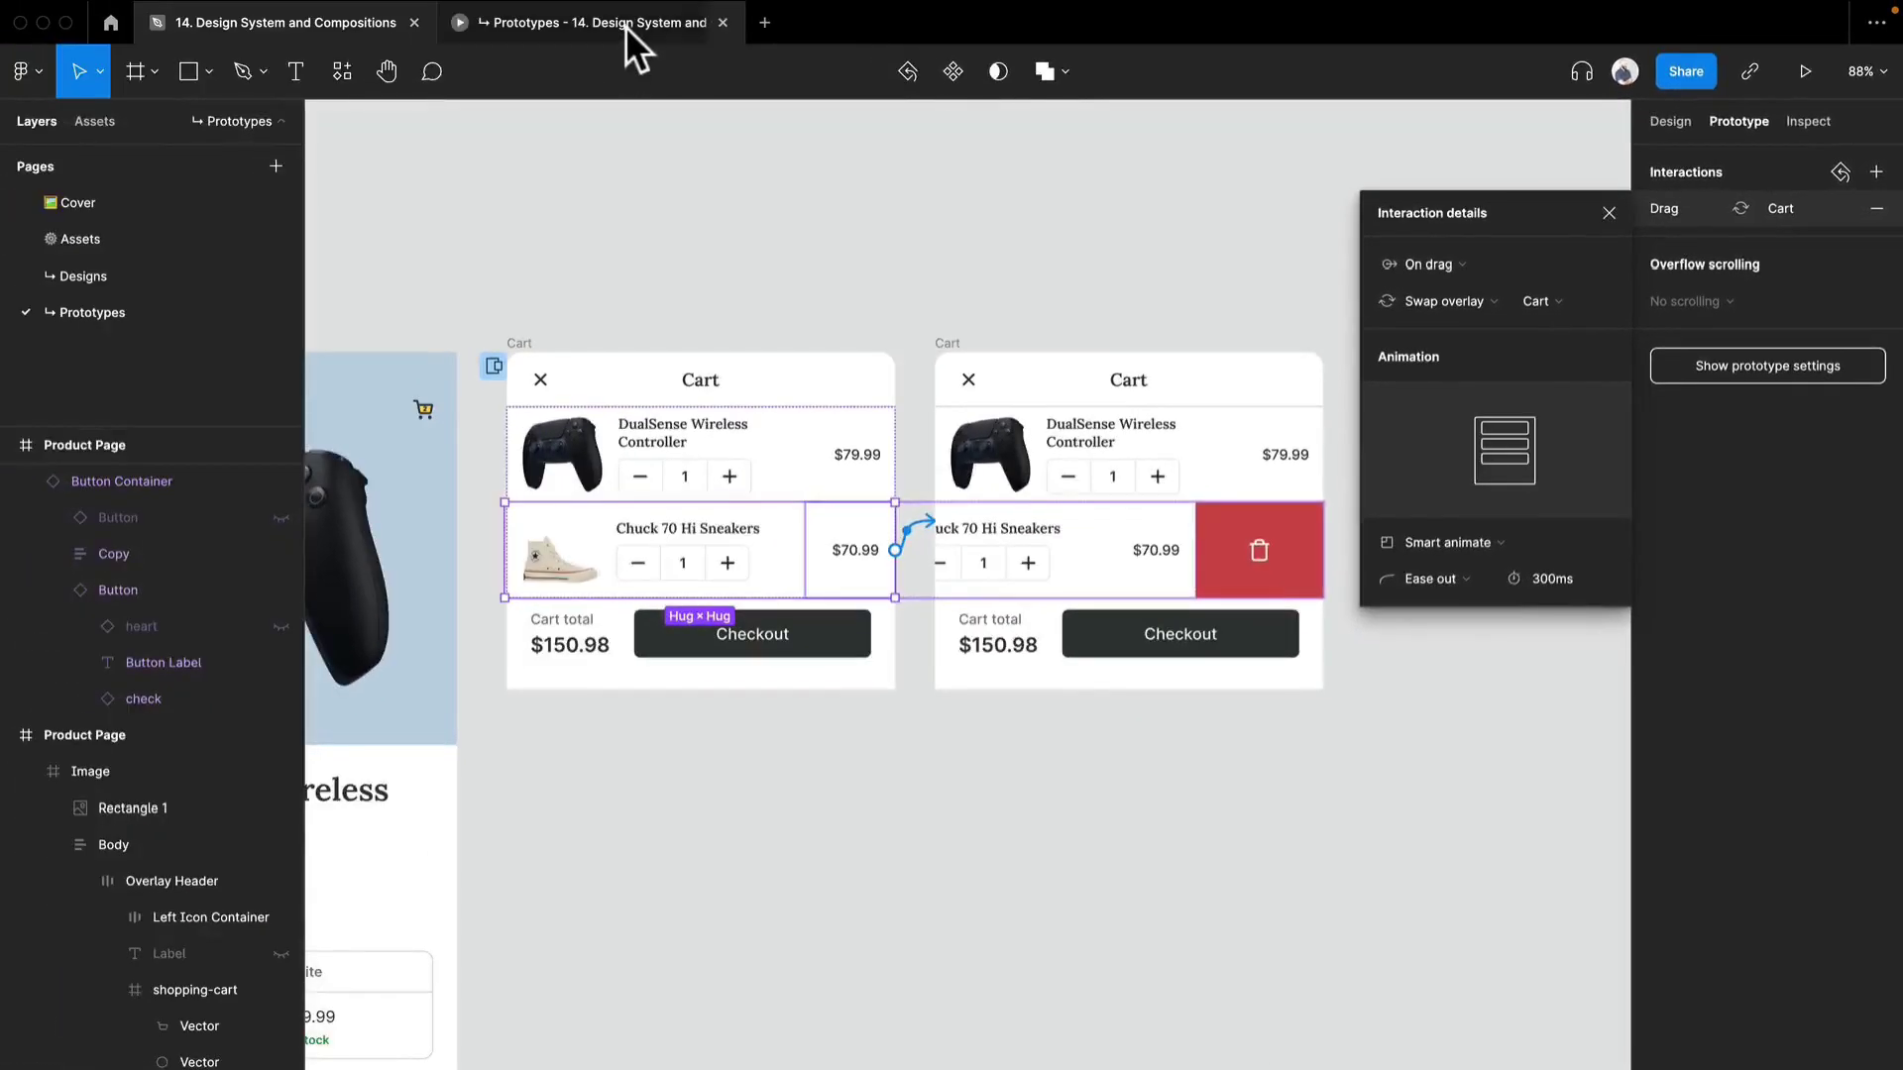
# Step: Preview the Cart flow by adding the DualSense Wireless Controller, swiping the sneakers item in the cart and deleting it
pyautogui.click(626, 14)
pyautogui.click(1110, 543)
pyautogui.scroll(-10, 1084, 804)
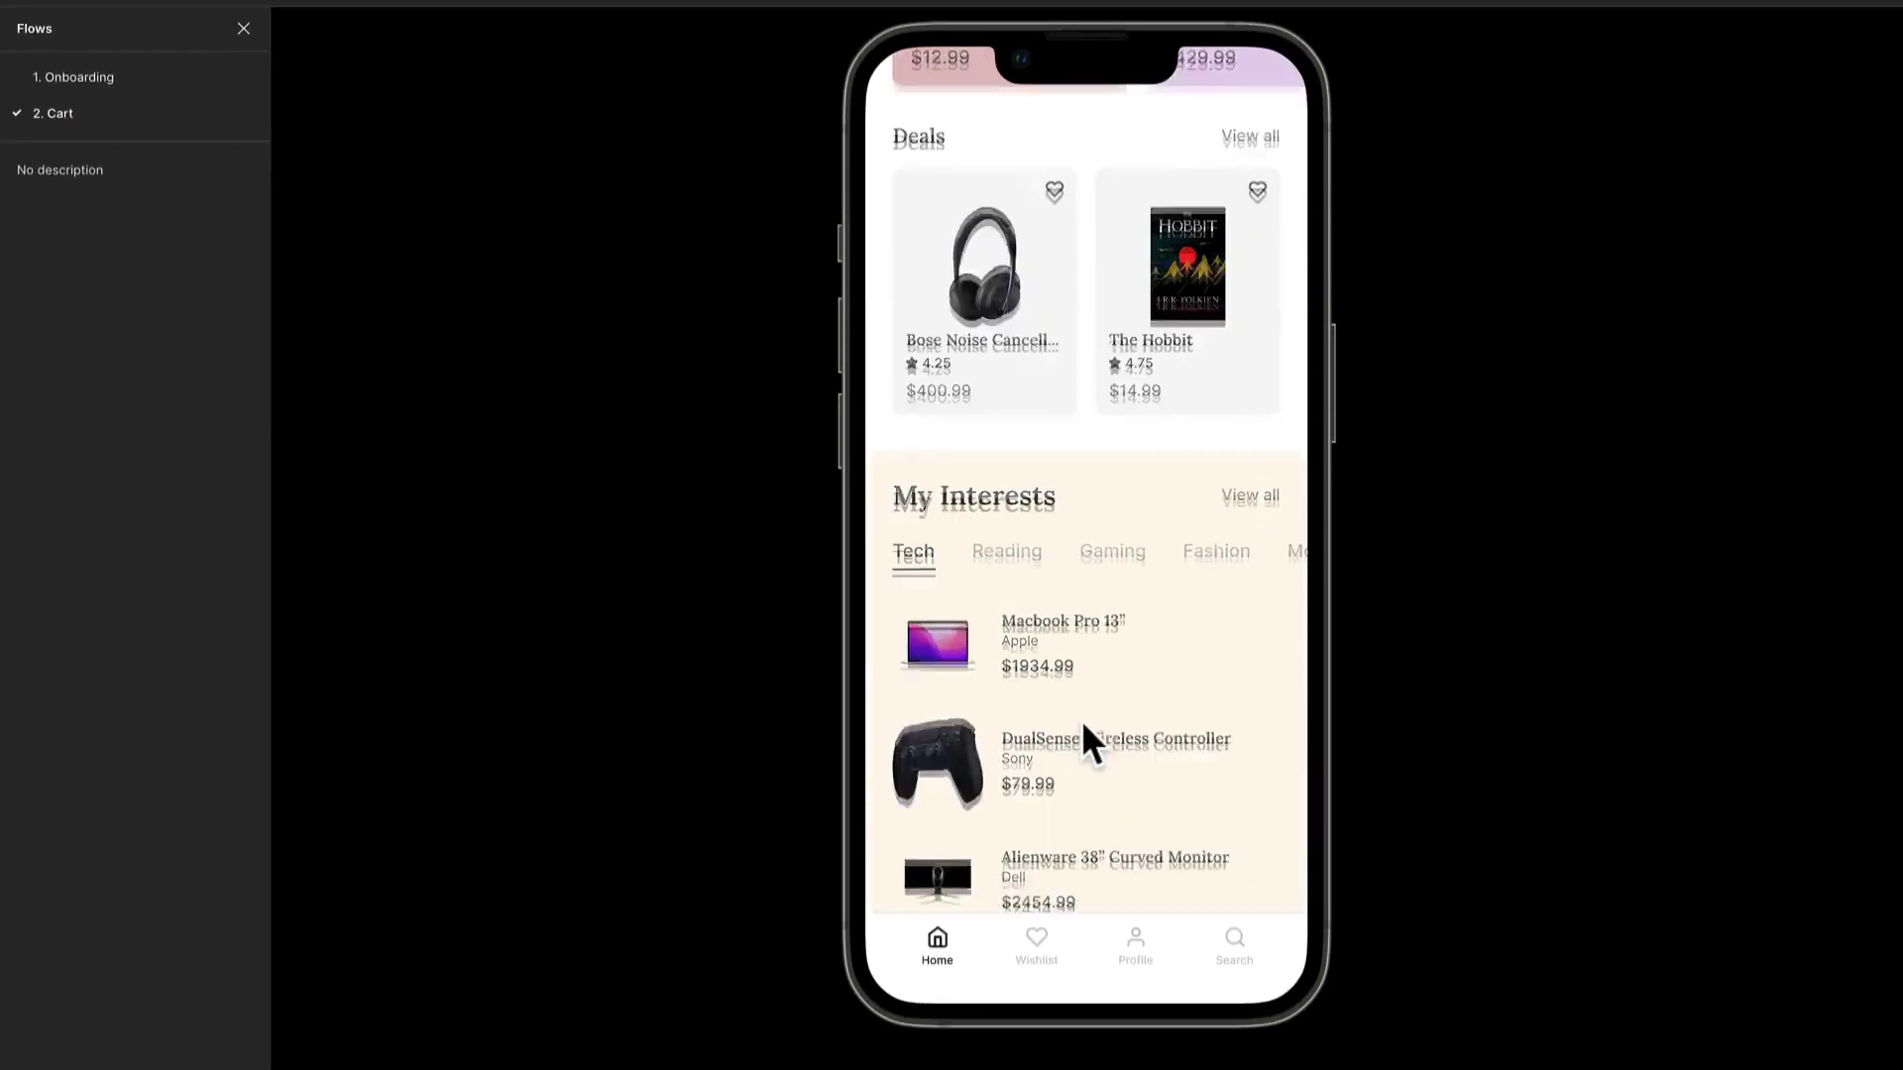
pyautogui.click(1098, 696)
pyautogui.click(1259, 939)
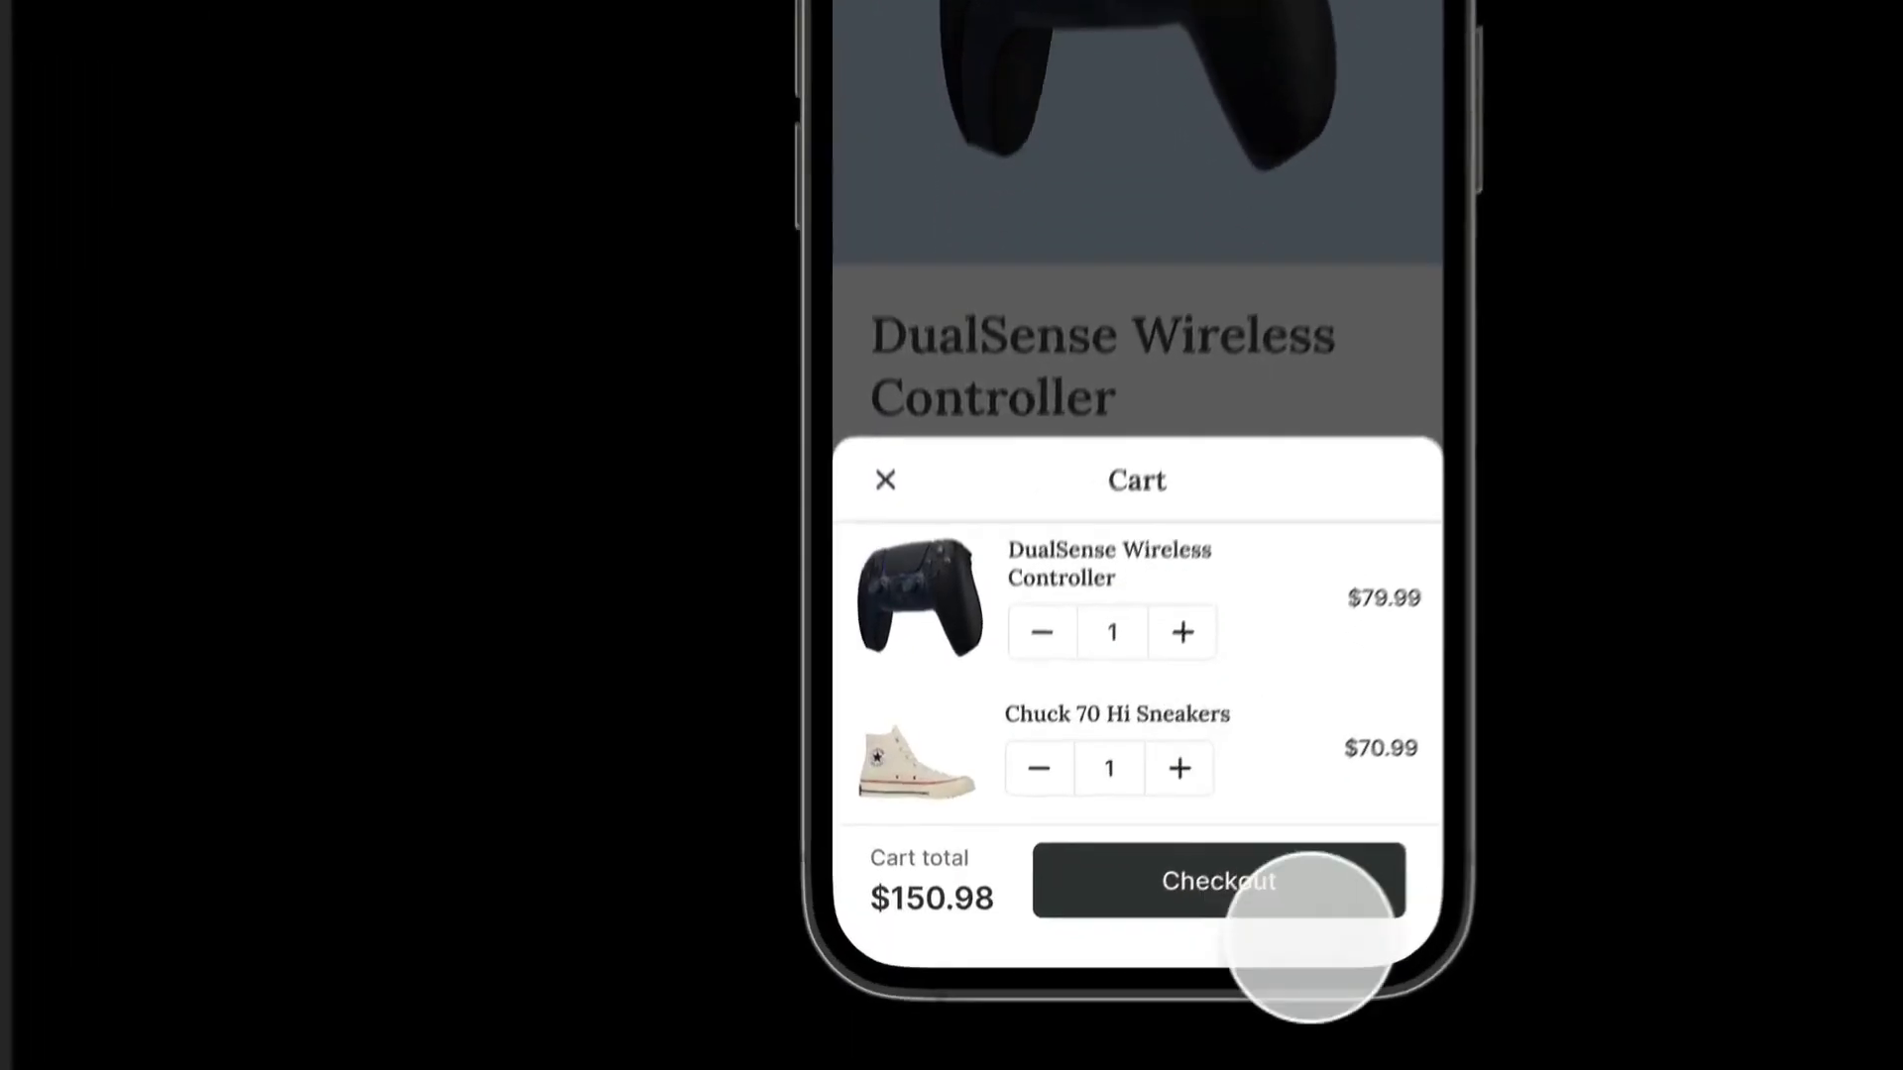
pyautogui.moveTo(1371, 808); pyautogui.dragTo(1065, 822)
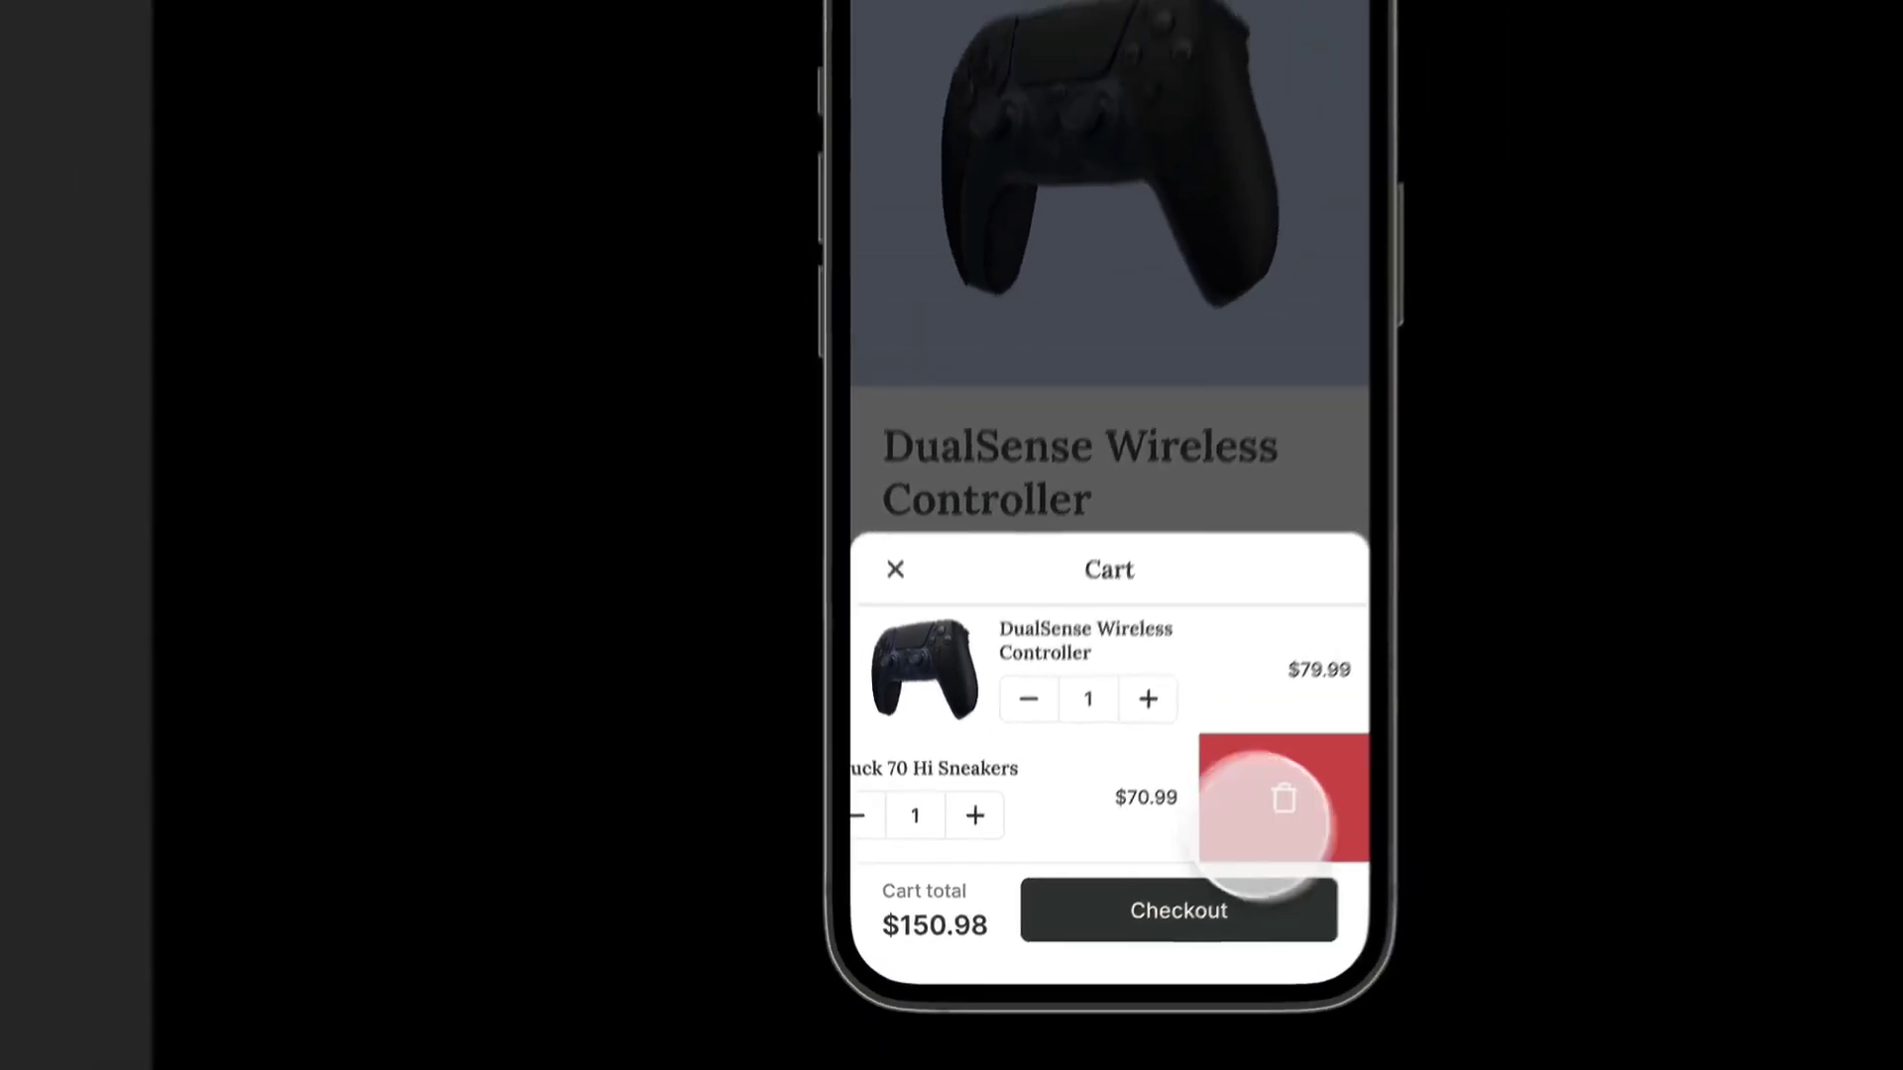
pyautogui.click(1274, 807)
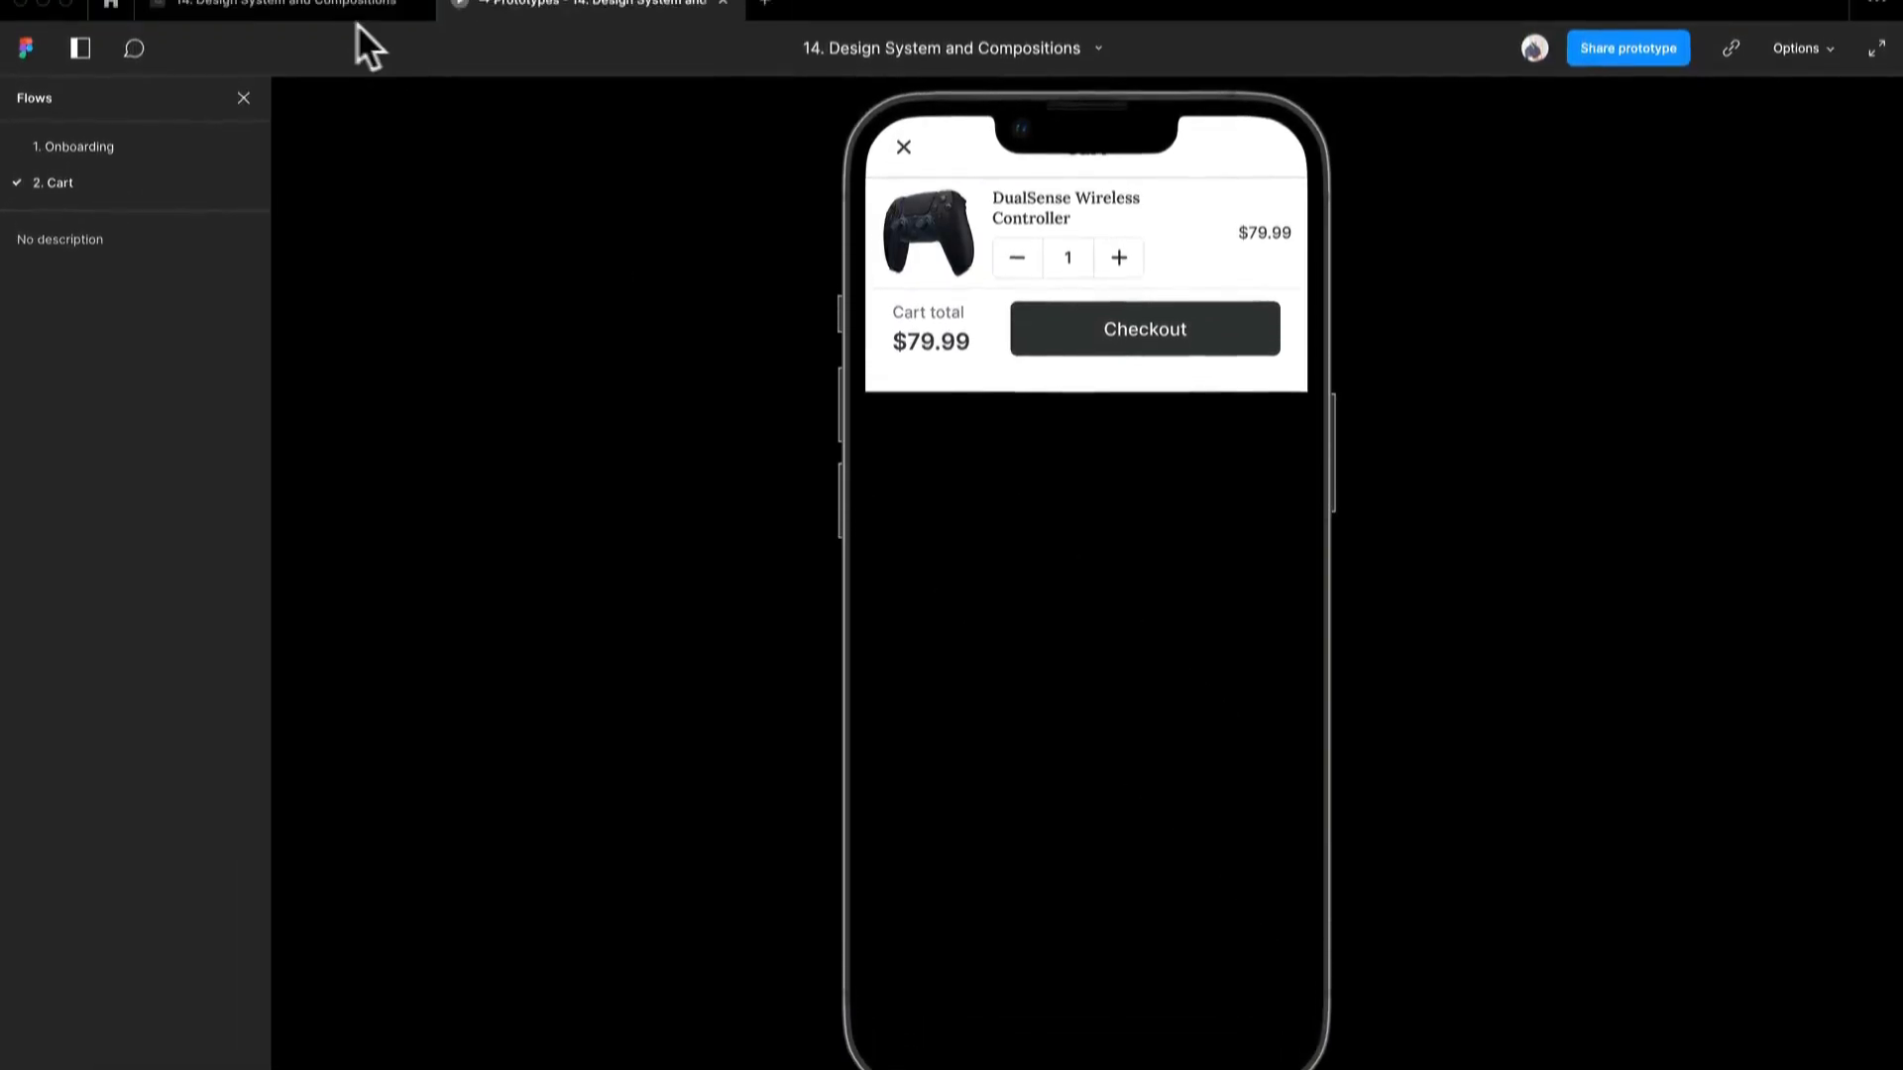
# Step: In the design file, change the action of the second Cart frame's delete item tap interaction to Swap overlay
pyautogui.click(351, 28)
pyautogui.hscroll(5, 1272, 700)
pyautogui.click(883, 777)
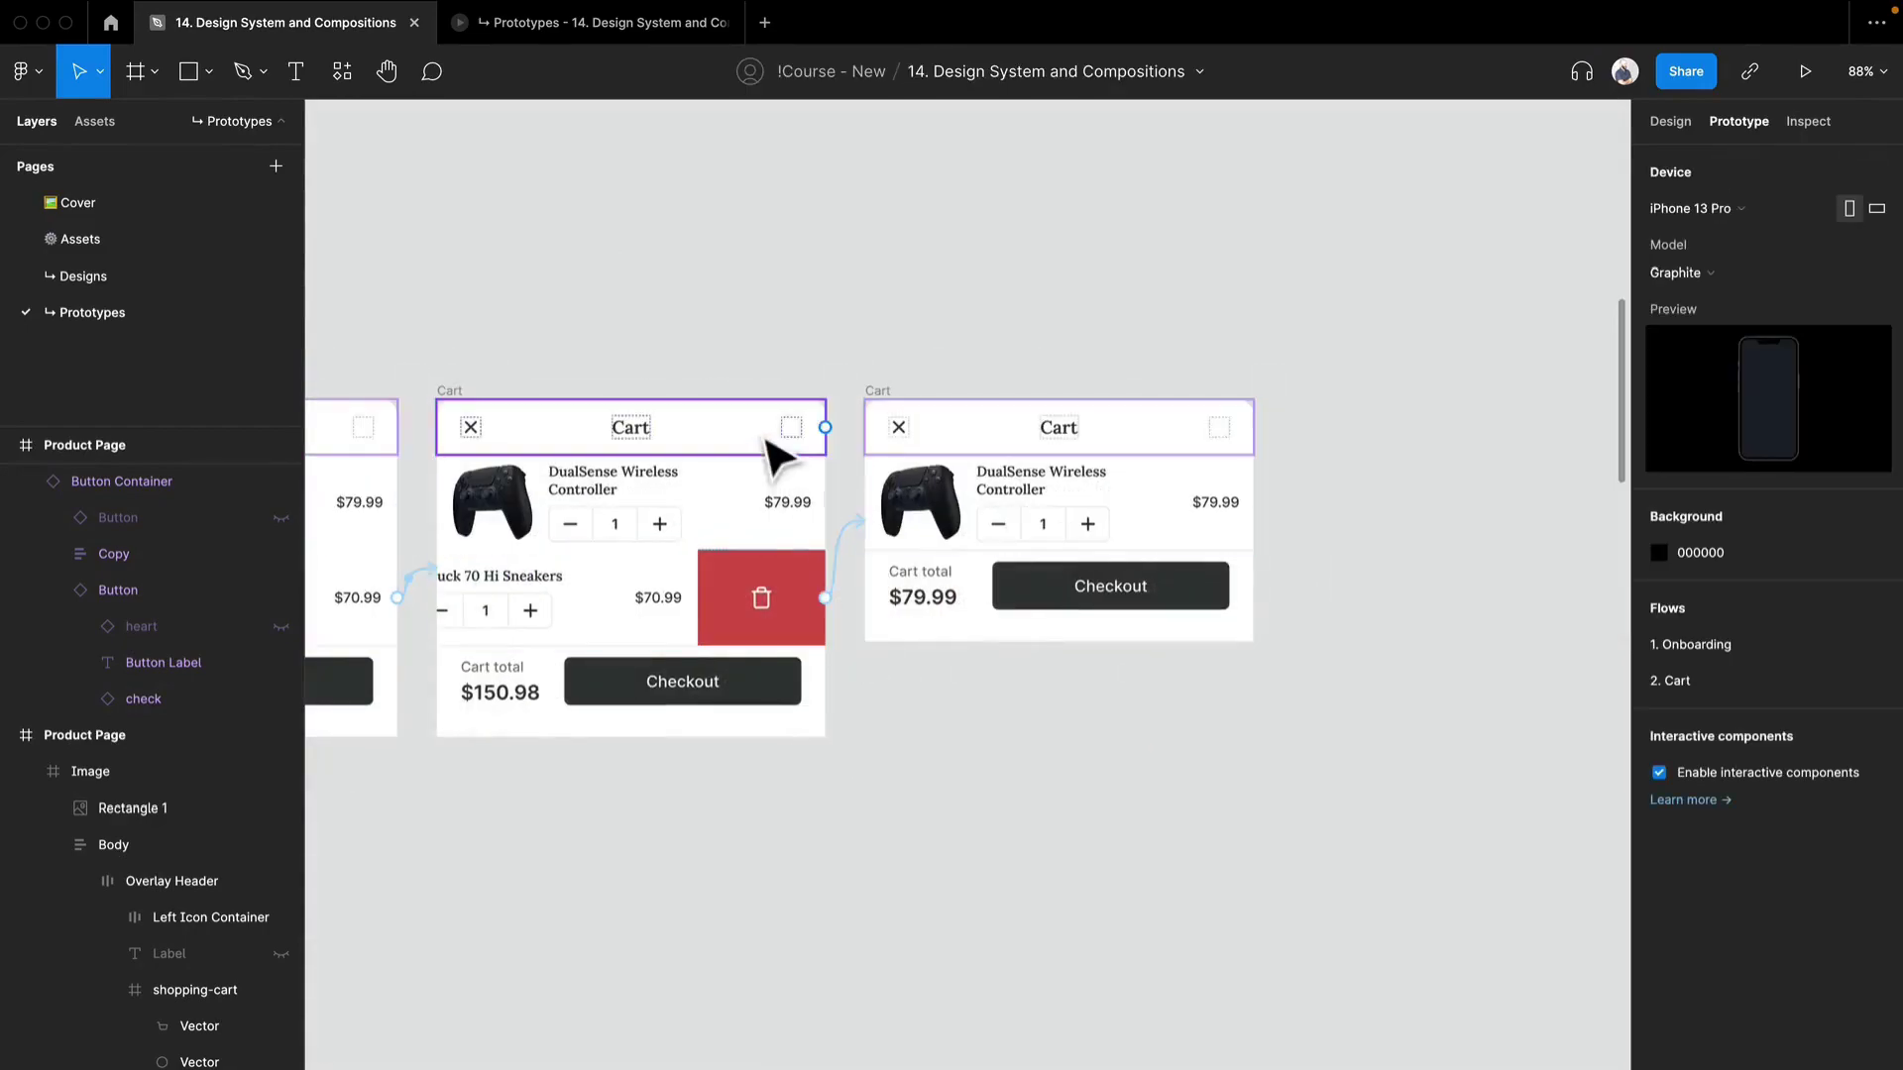
pyautogui.click(835, 550)
pyautogui.click(1464, 301)
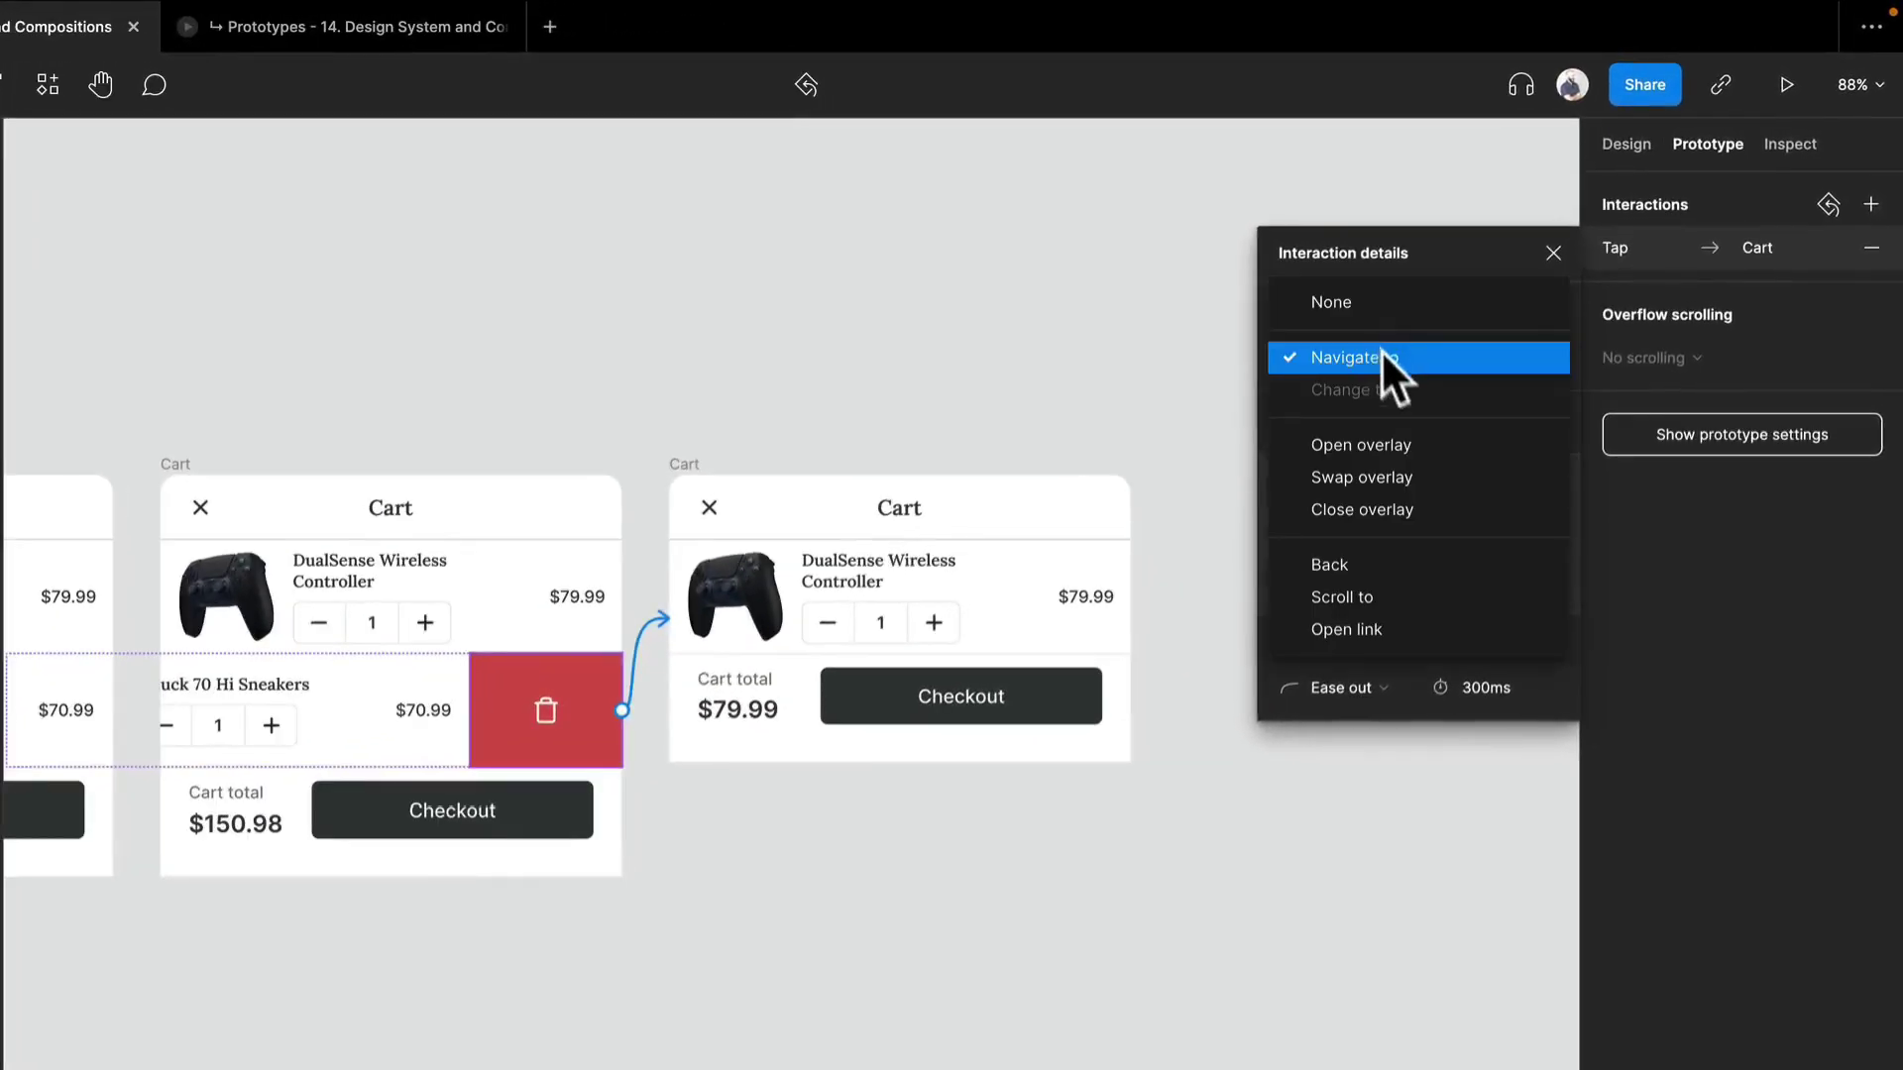
pyautogui.click(1401, 475)
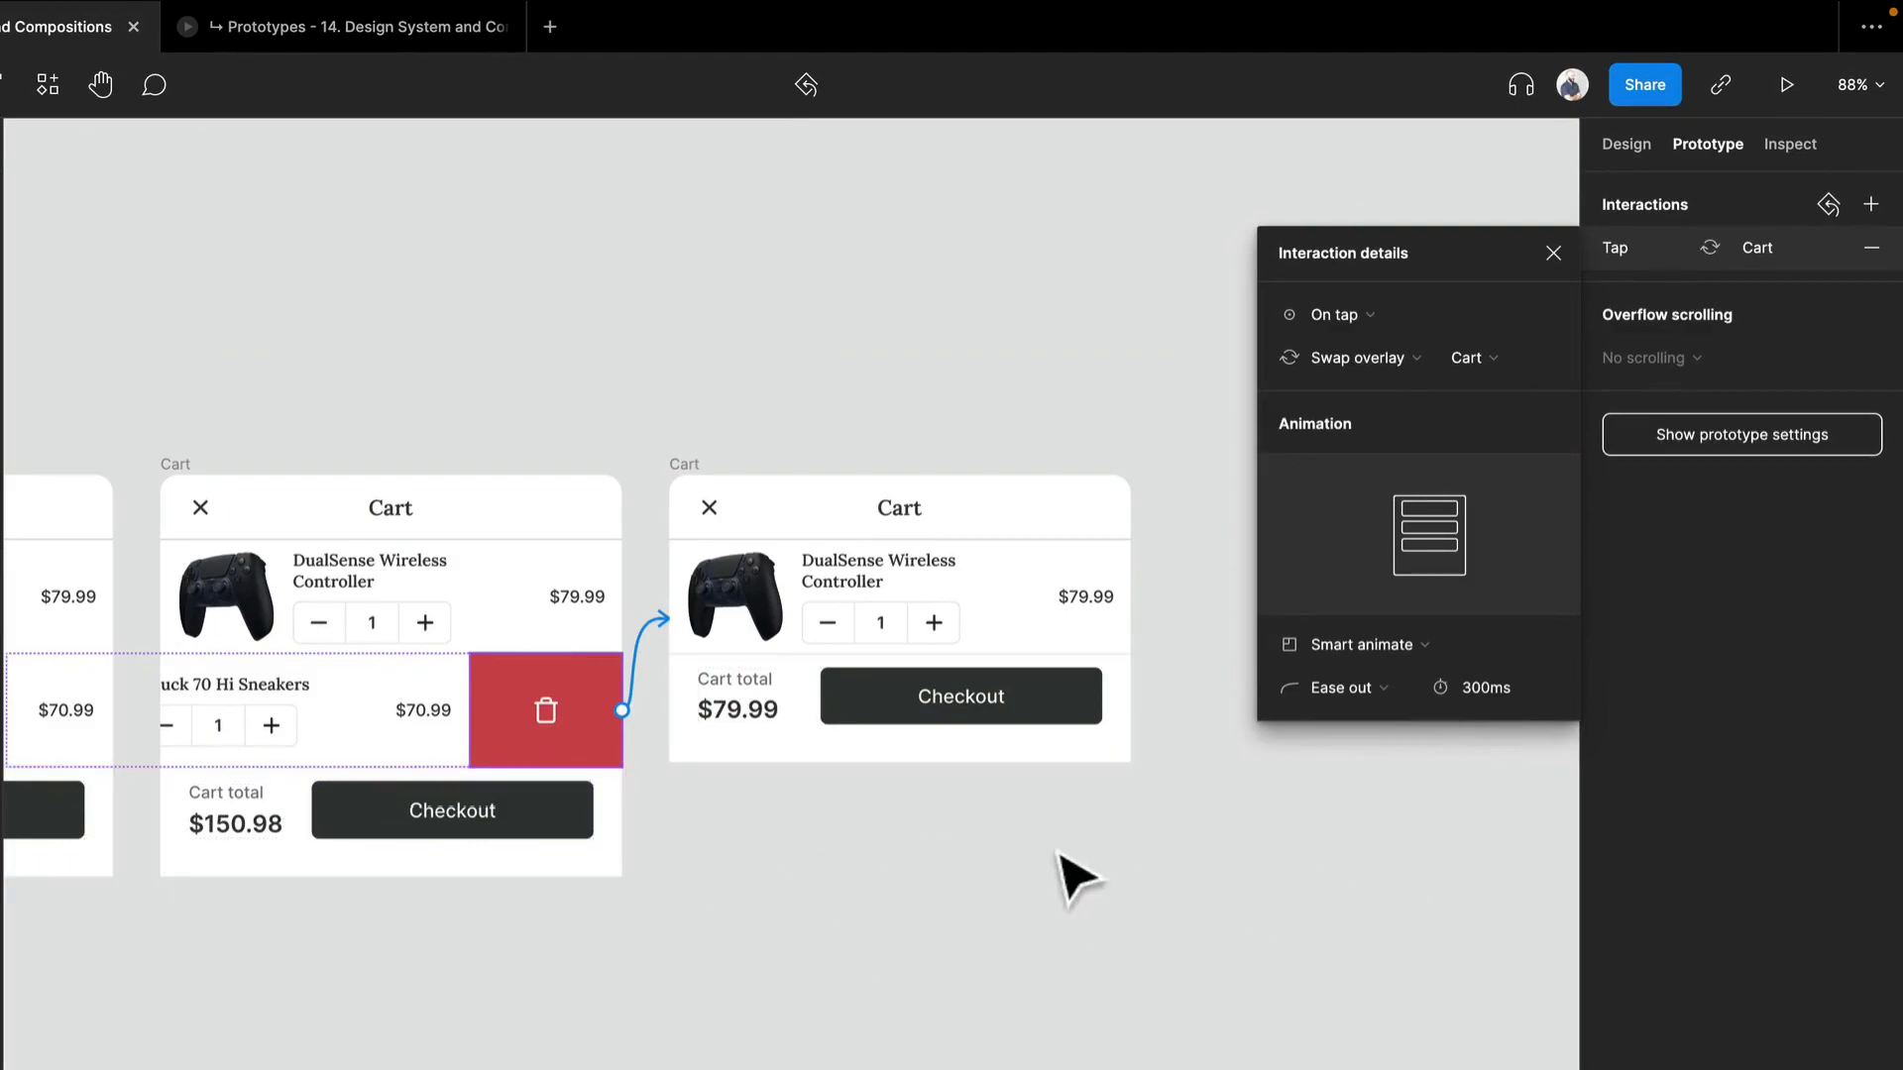
# Step: Preview the Cart flow again from the home page through adding the controller to removing the sneakers from the cart overlay
pyautogui.click(297, 27)
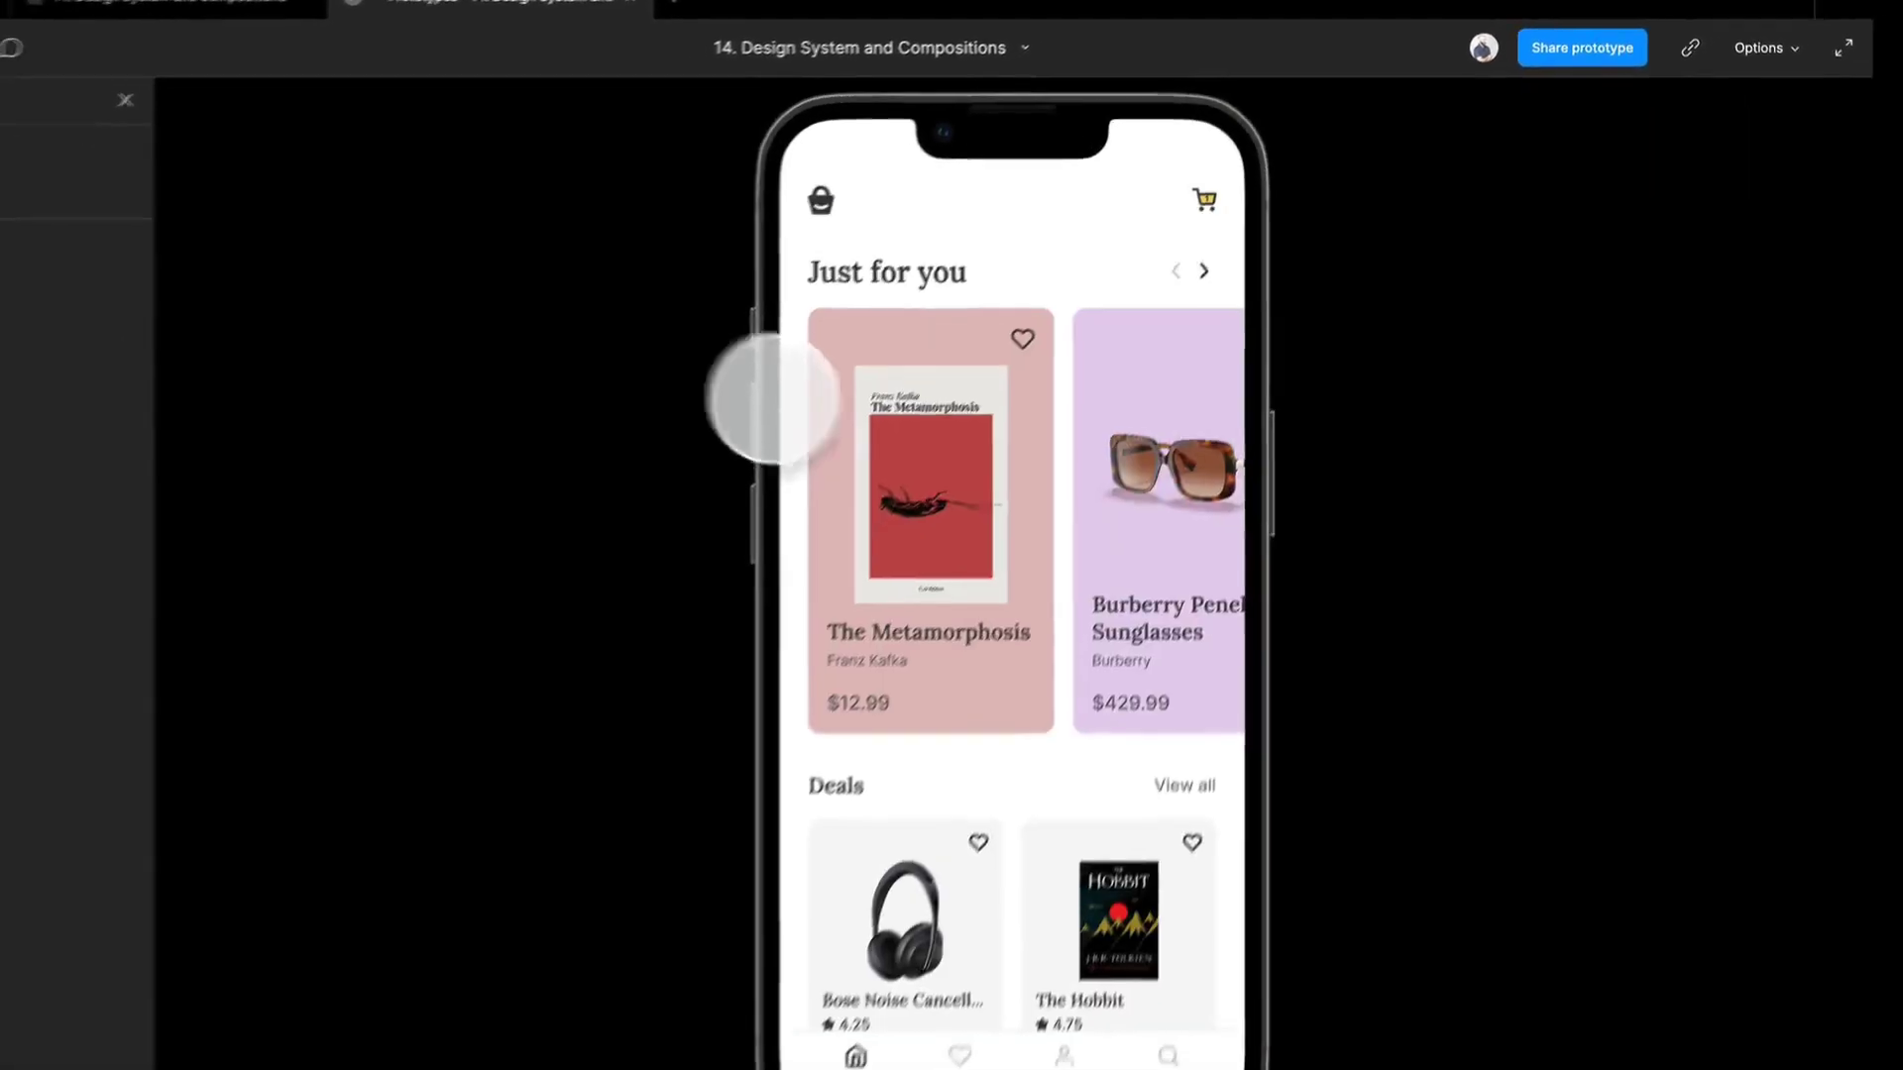
pyautogui.scroll(-5, 1031, 733)
pyautogui.scroll(-1, 1061, 713)
pyautogui.click(1095, 615)
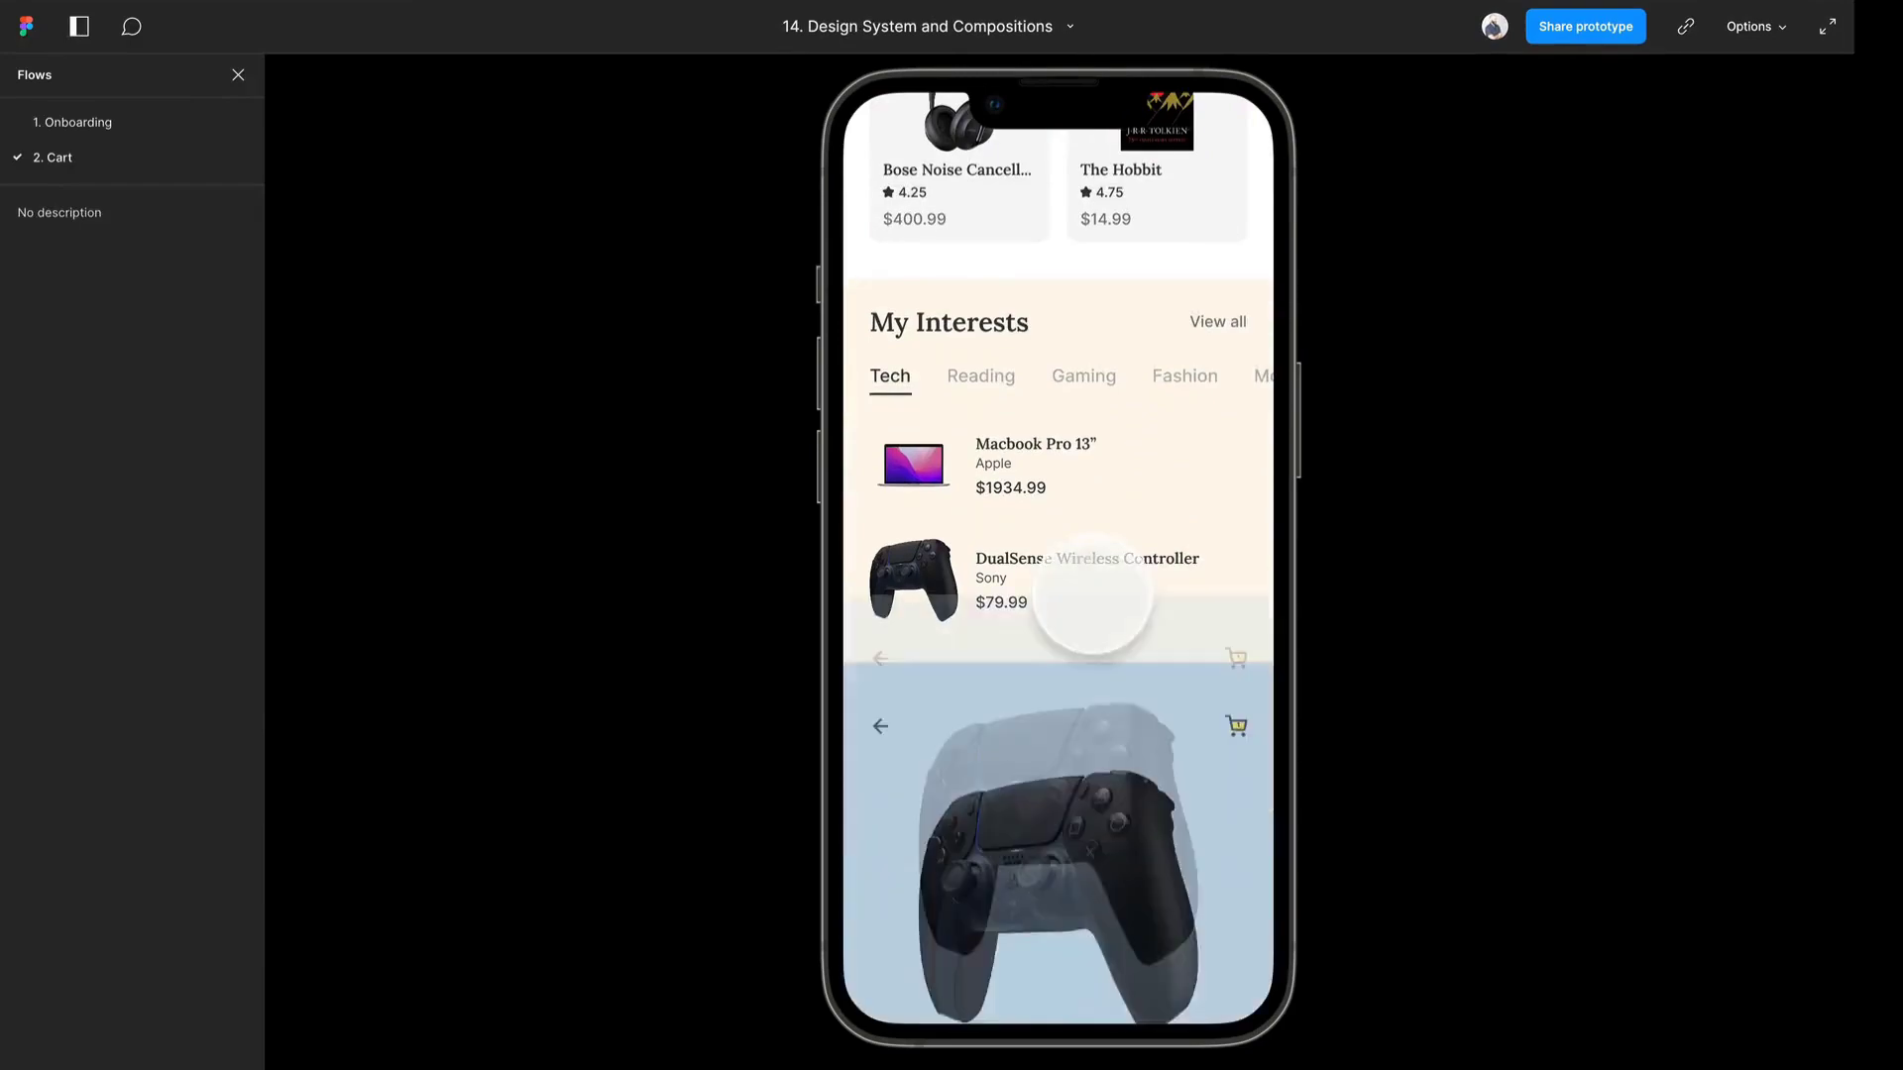
pyautogui.click(1170, 962)
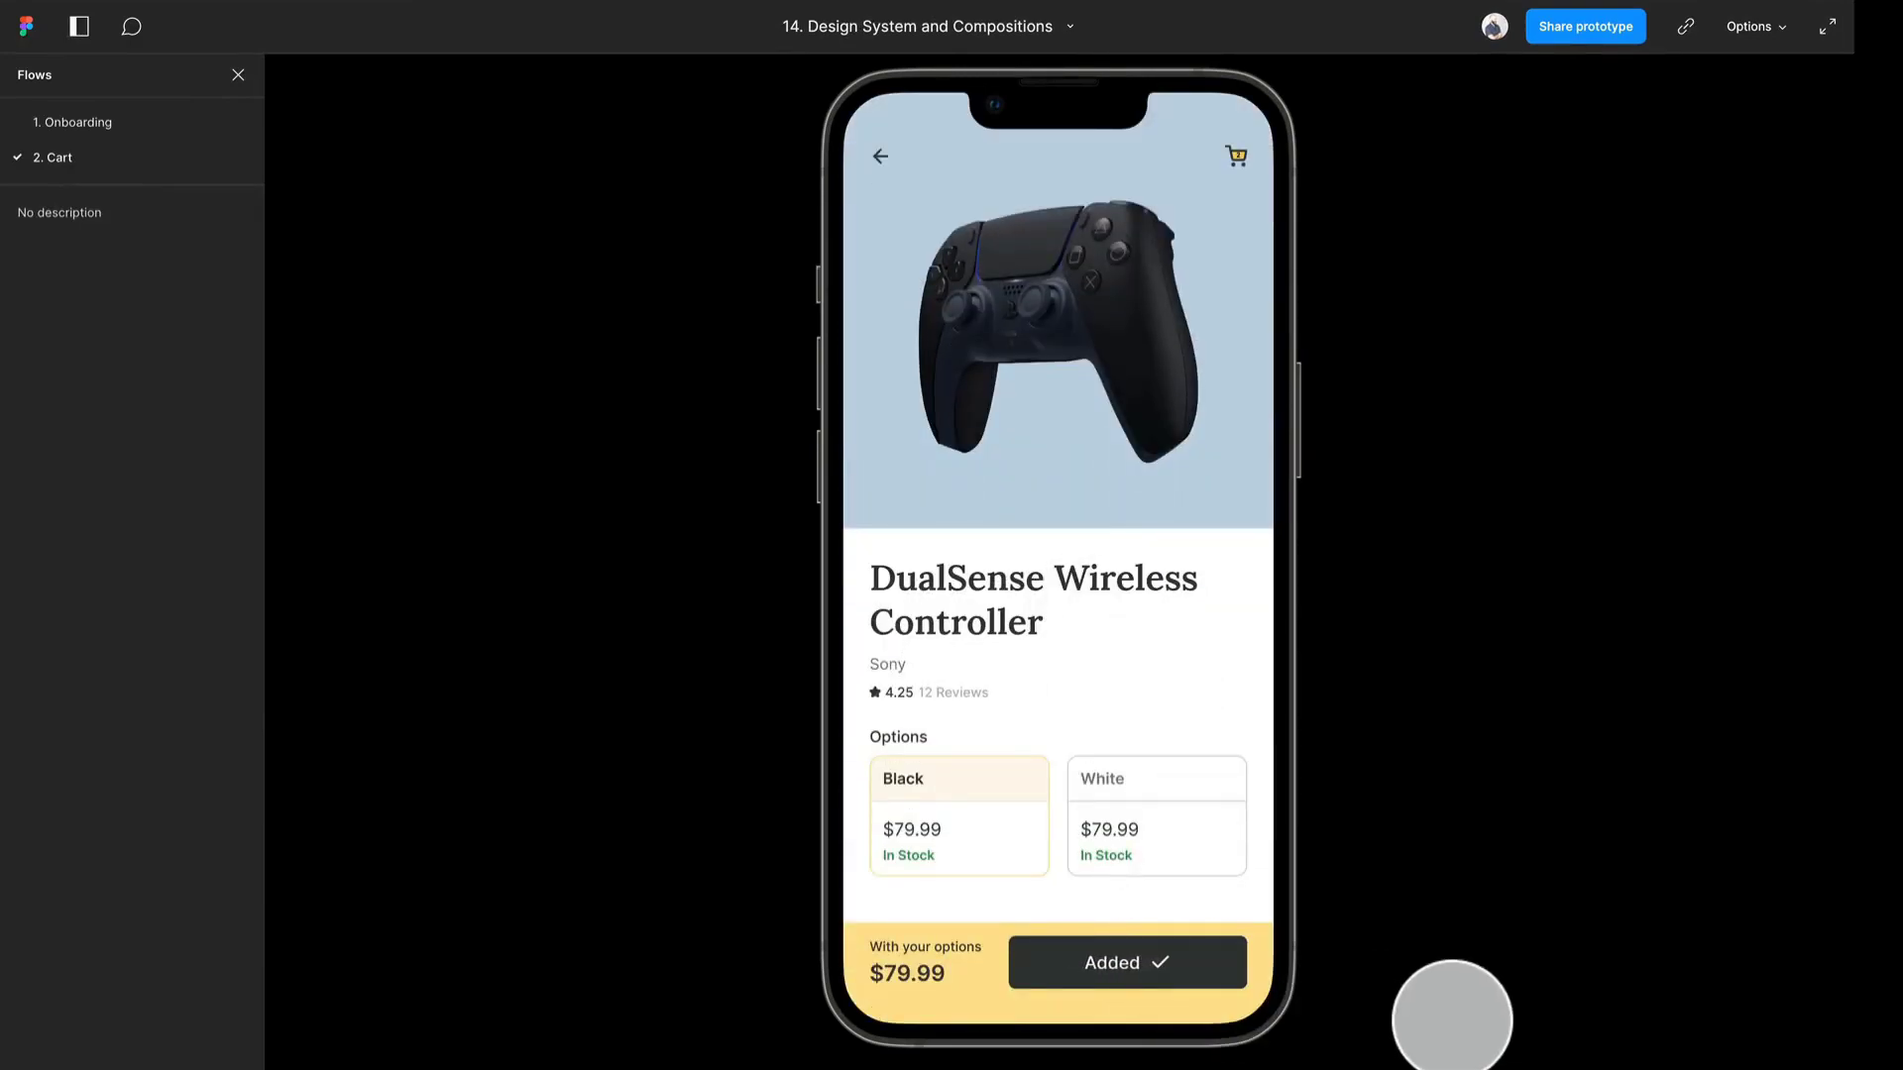
pyautogui.moveTo(1185, 872); pyautogui.dragTo(917, 882)
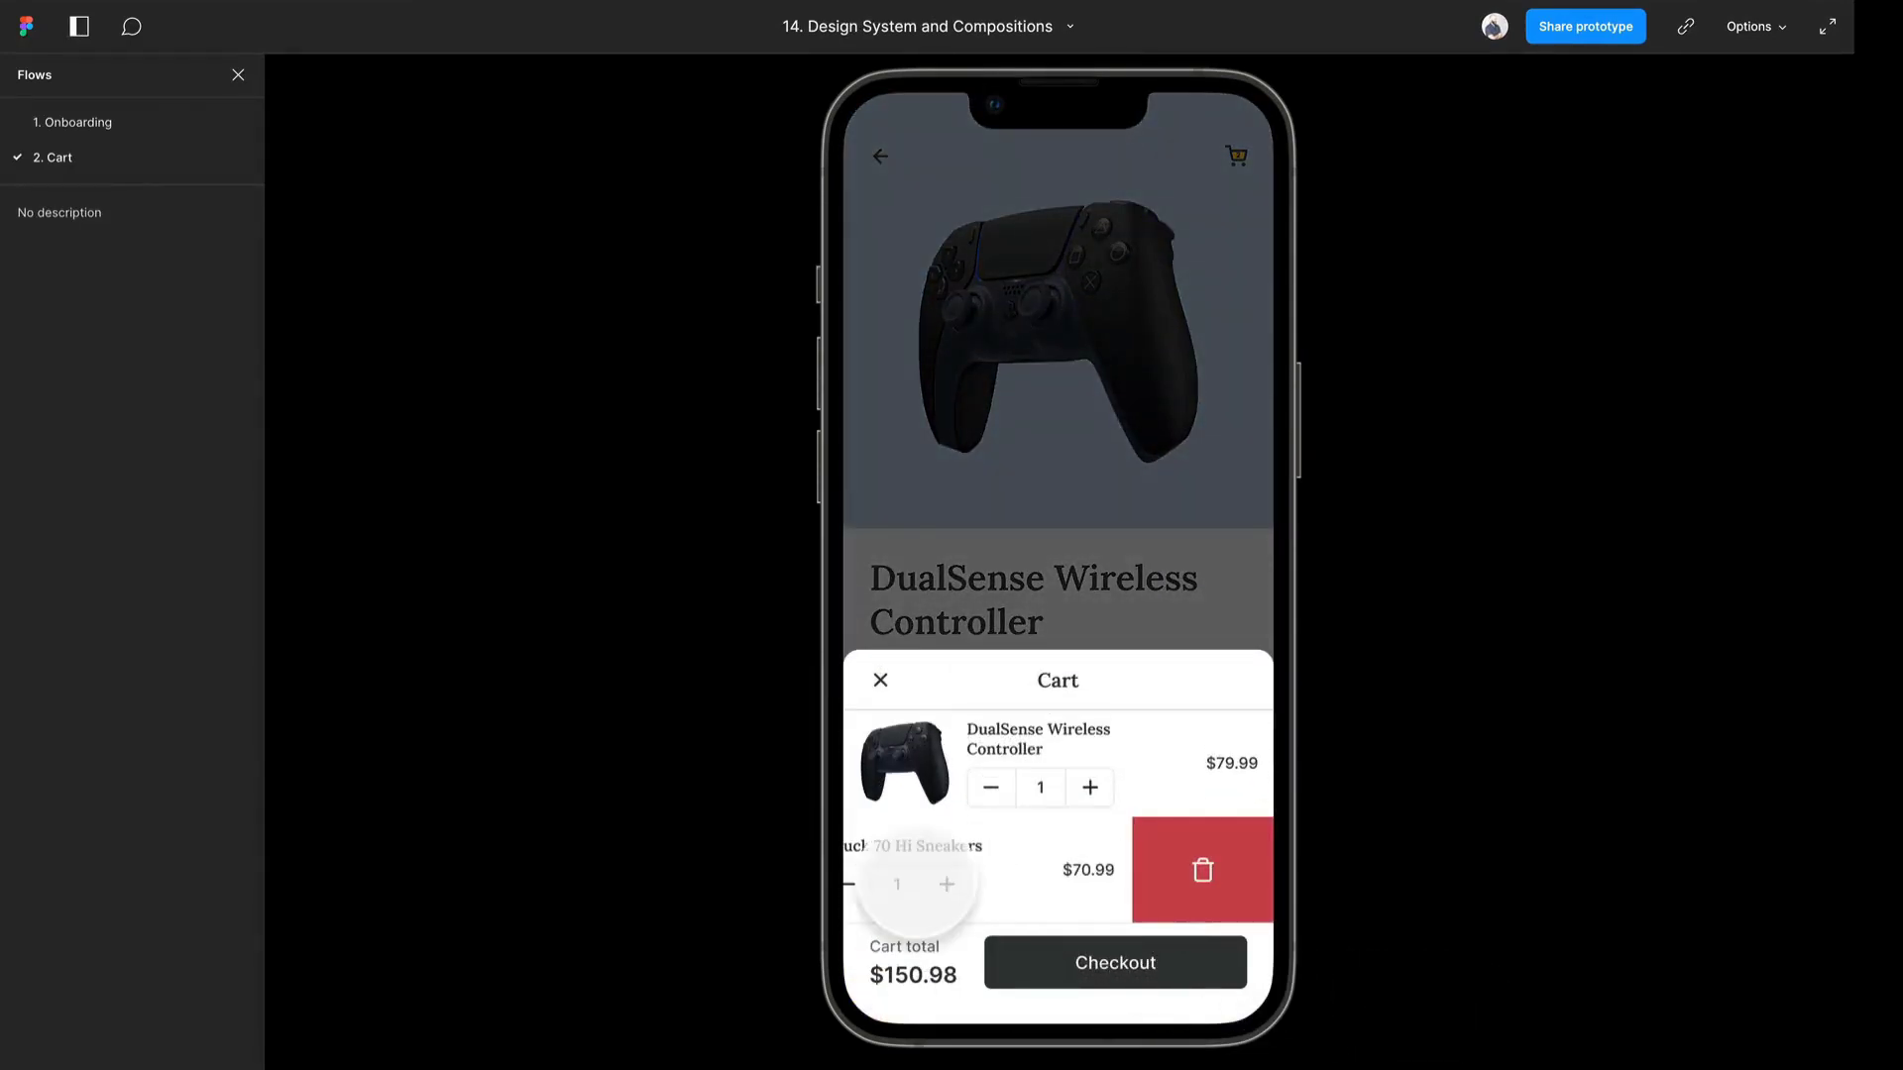
pyautogui.click(1174, 871)
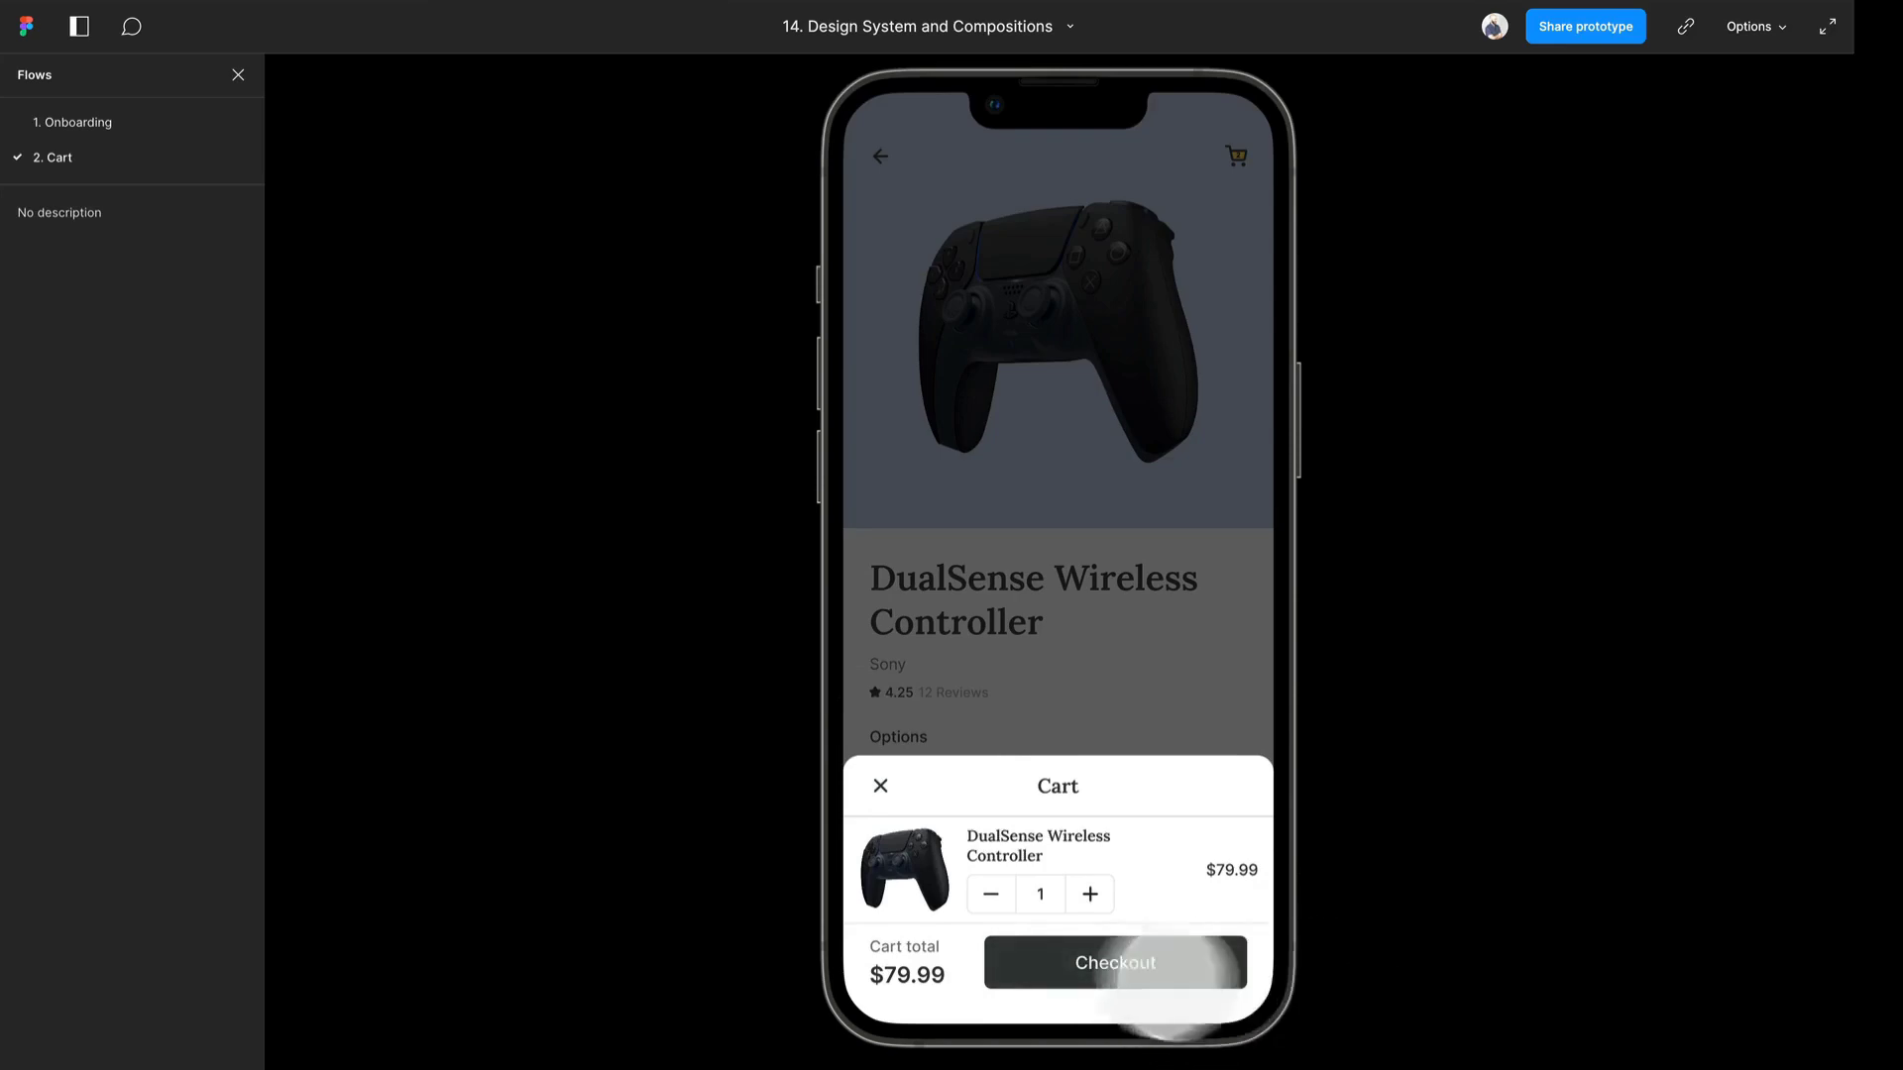
# Step: In the design file, duplicate the Cart flow's Home/Member frame below the original and remove the copy's connection to the Product Page
pyautogui.moveTo(585, 102)
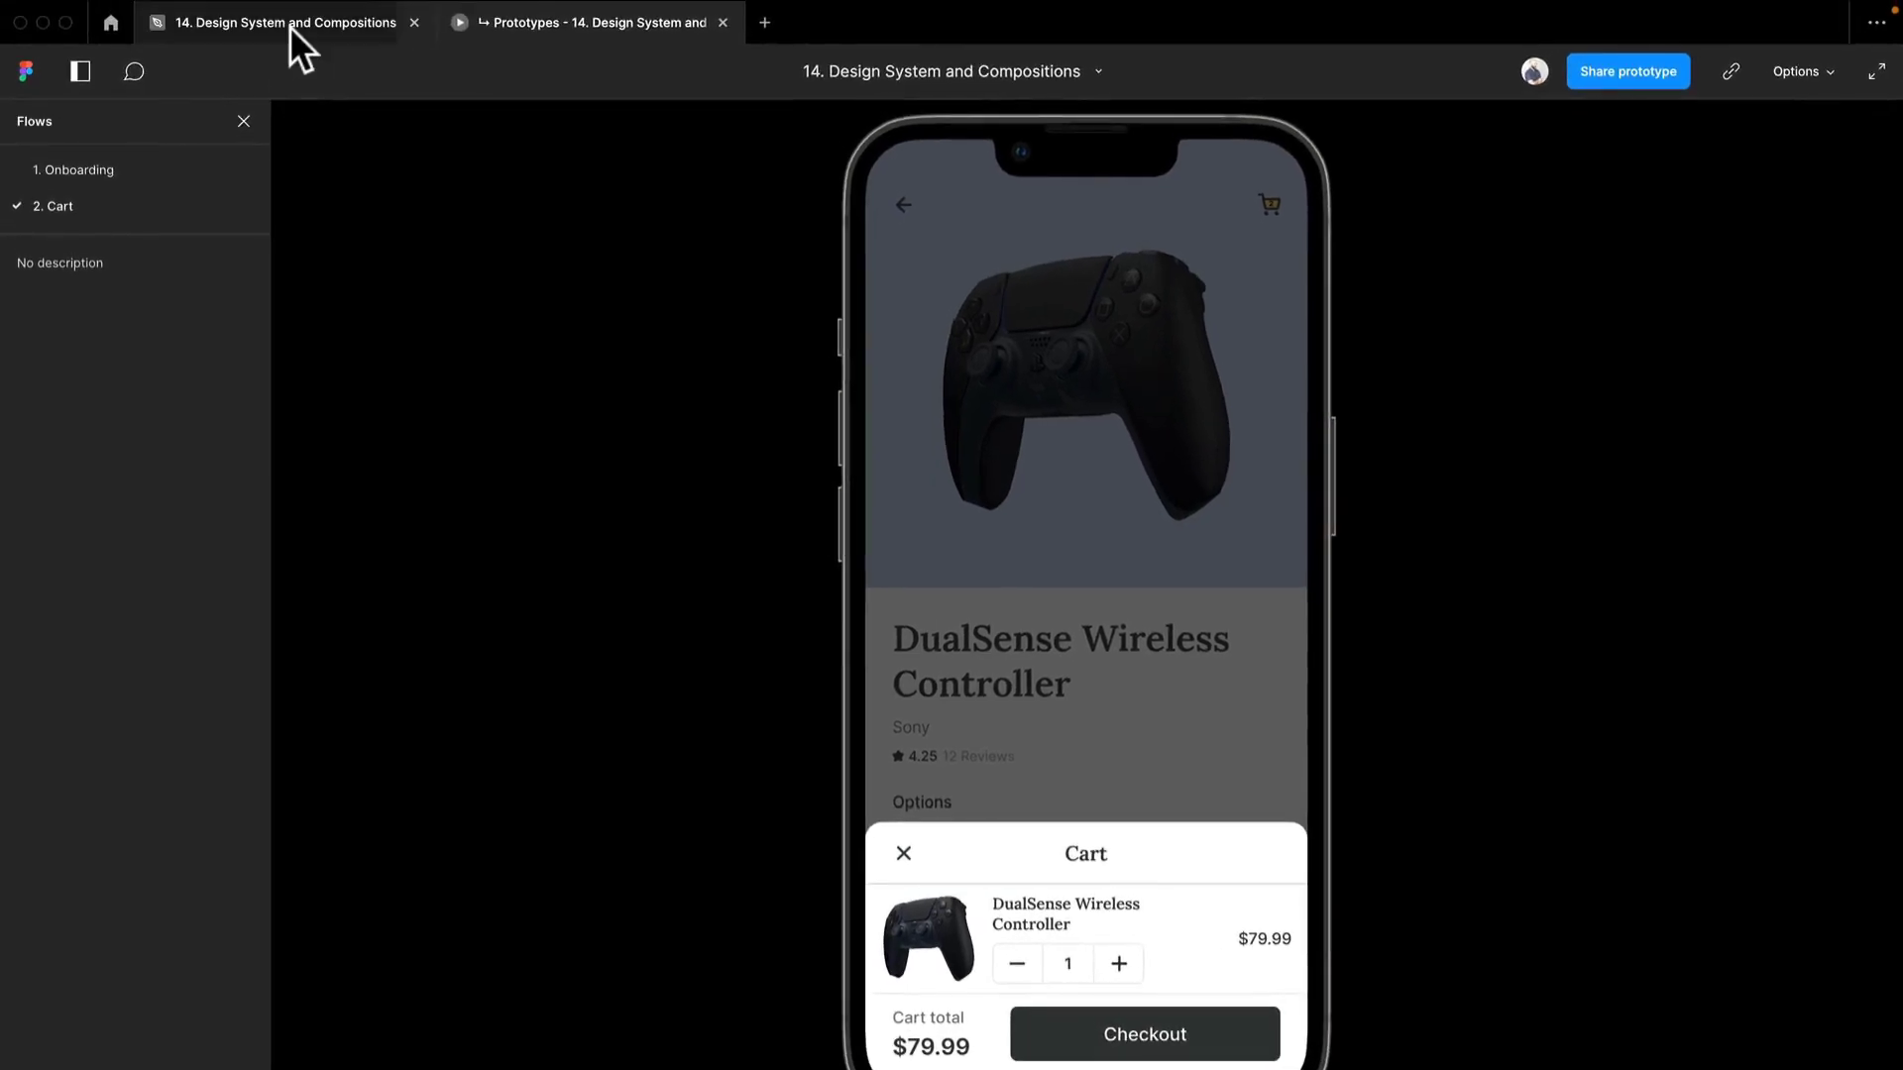
pyautogui.click(290, 25)
pyautogui.scroll(-10, 870, 531)
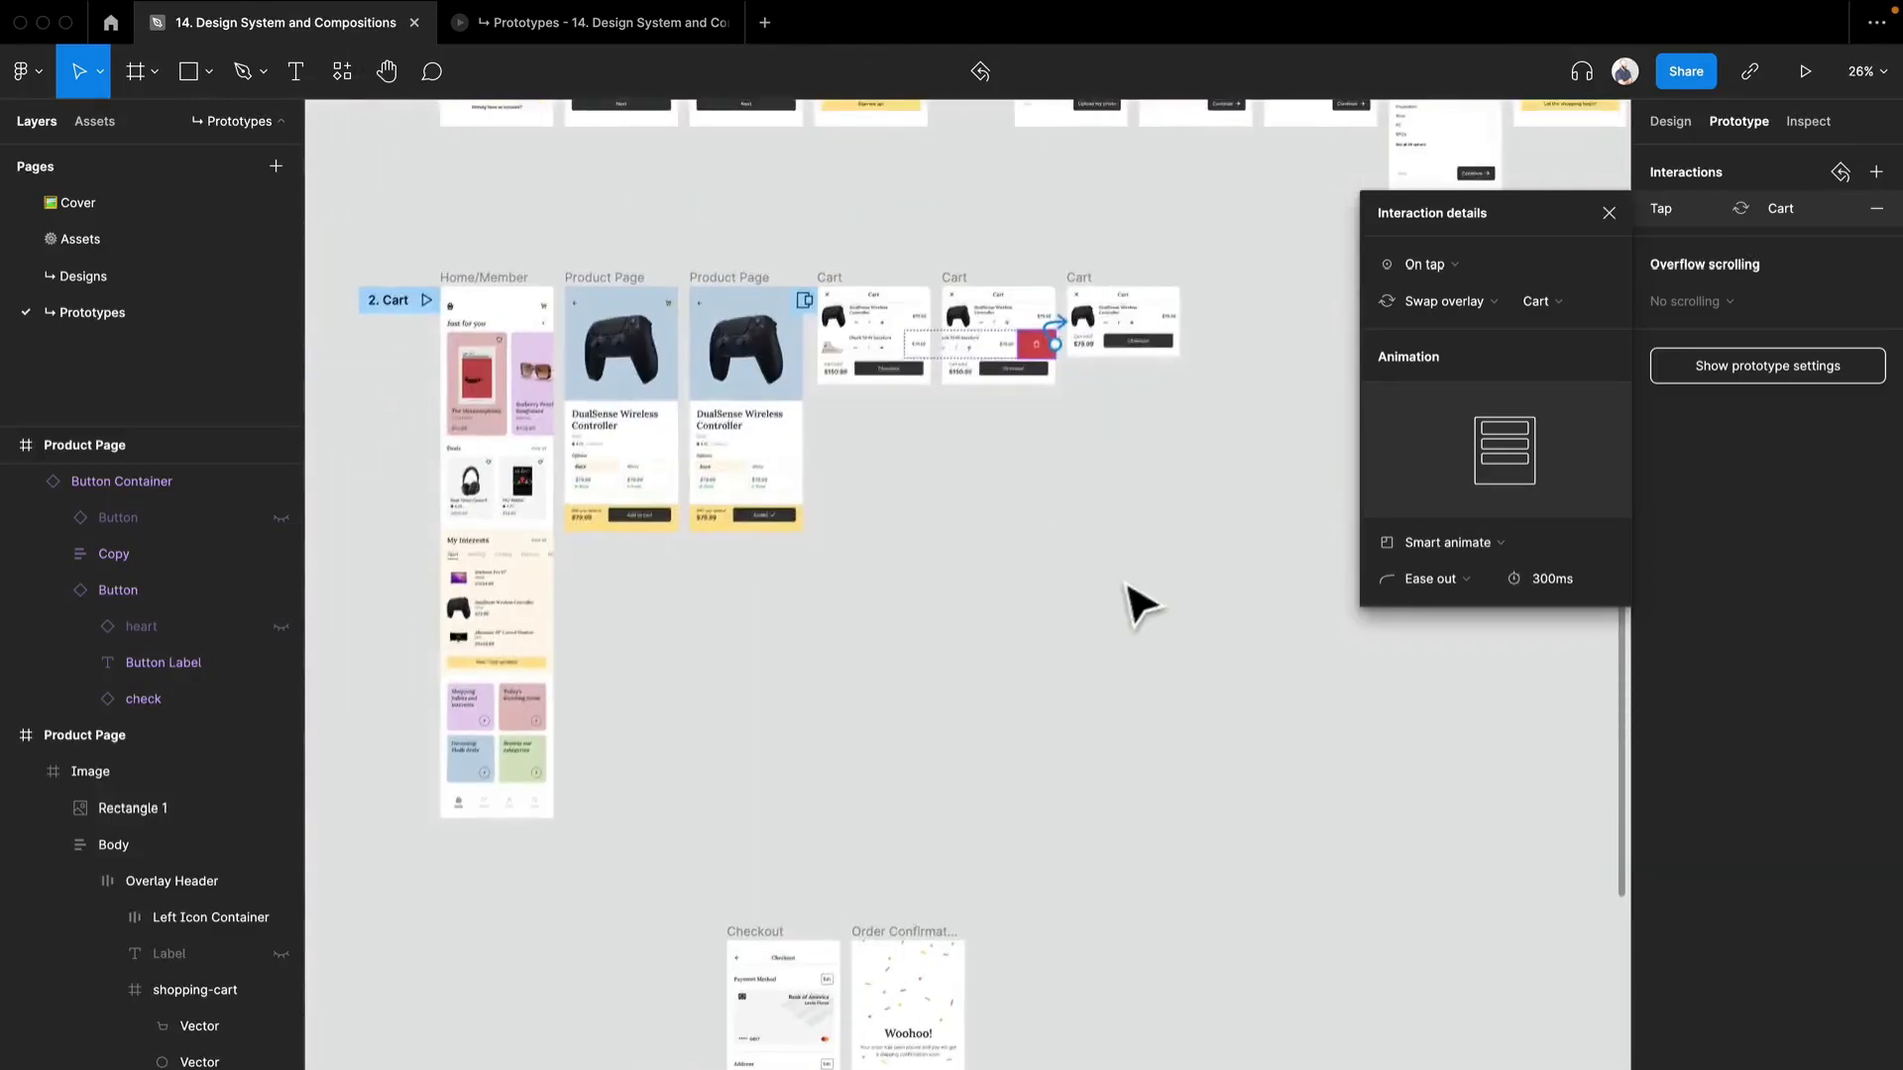
pyautogui.scroll(-3, 949, 783)
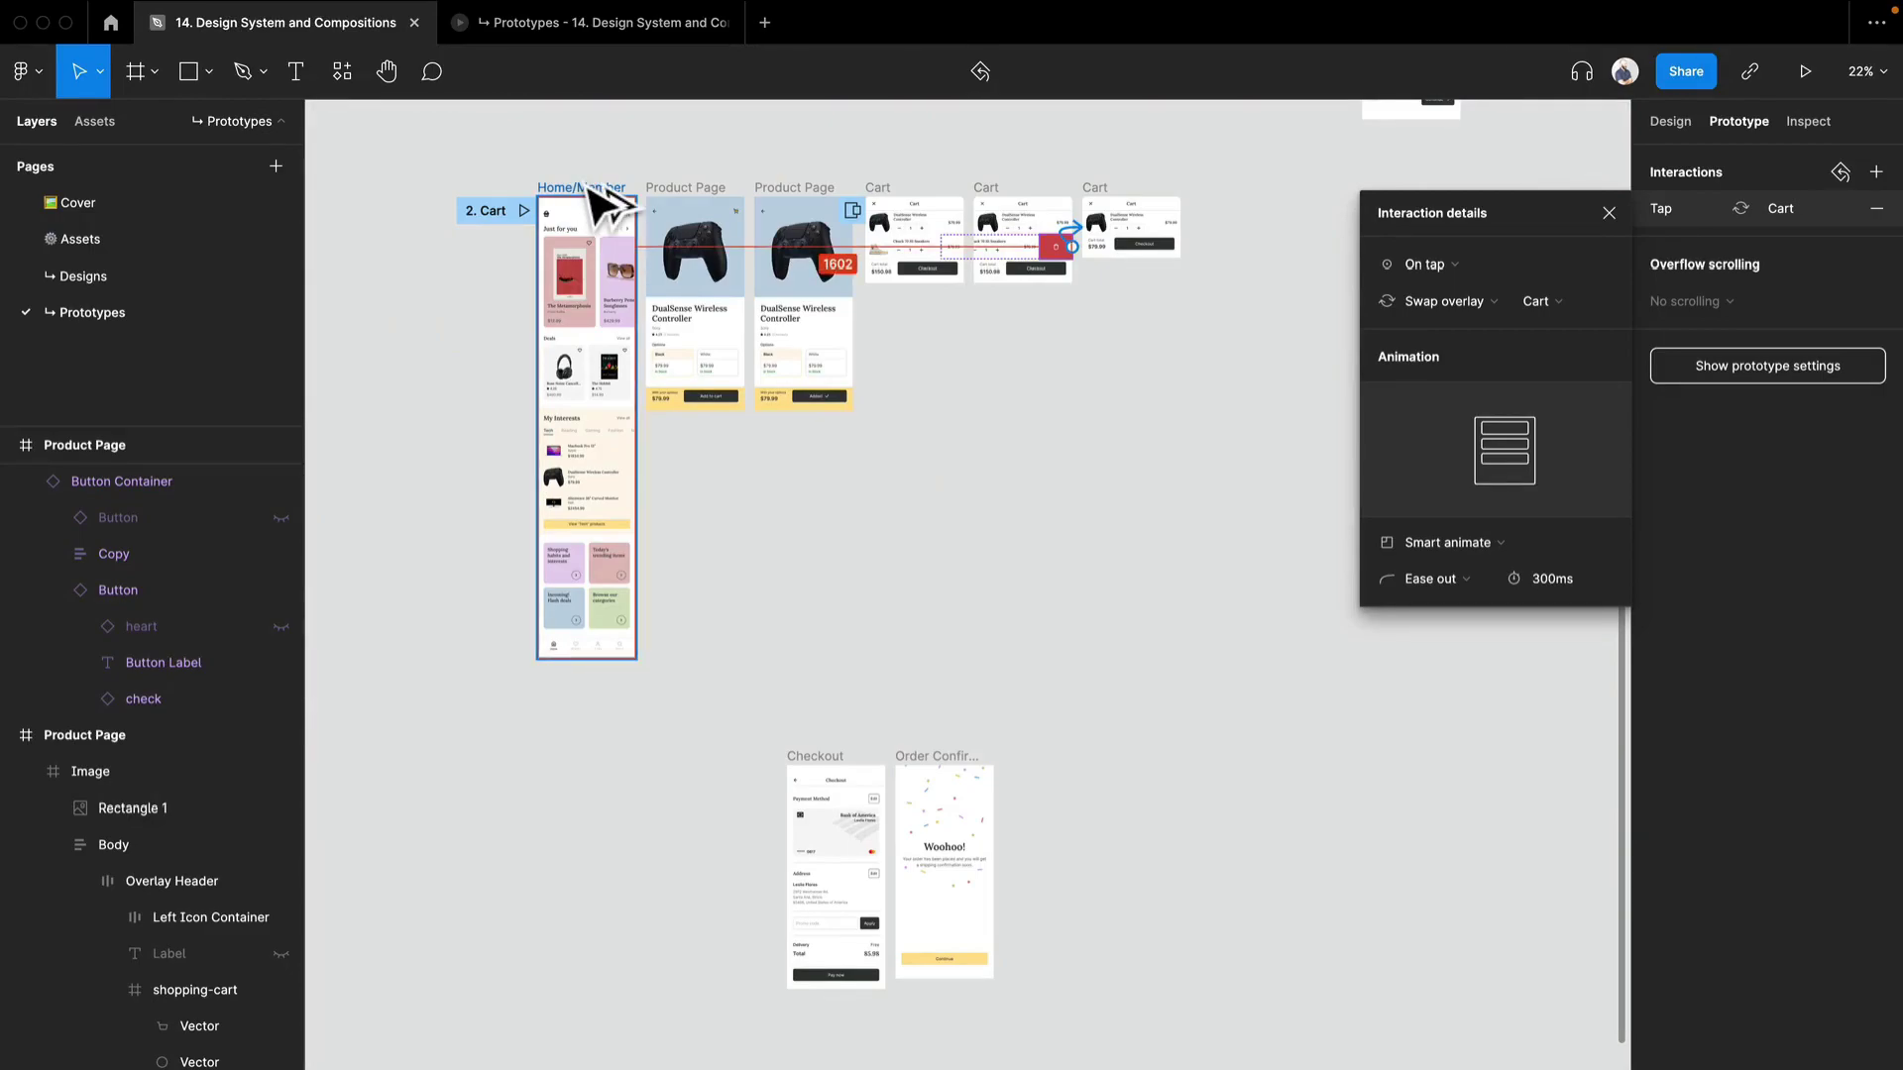
pyautogui.moveTo(590, 189); pyautogui.dragTo(582, 690)
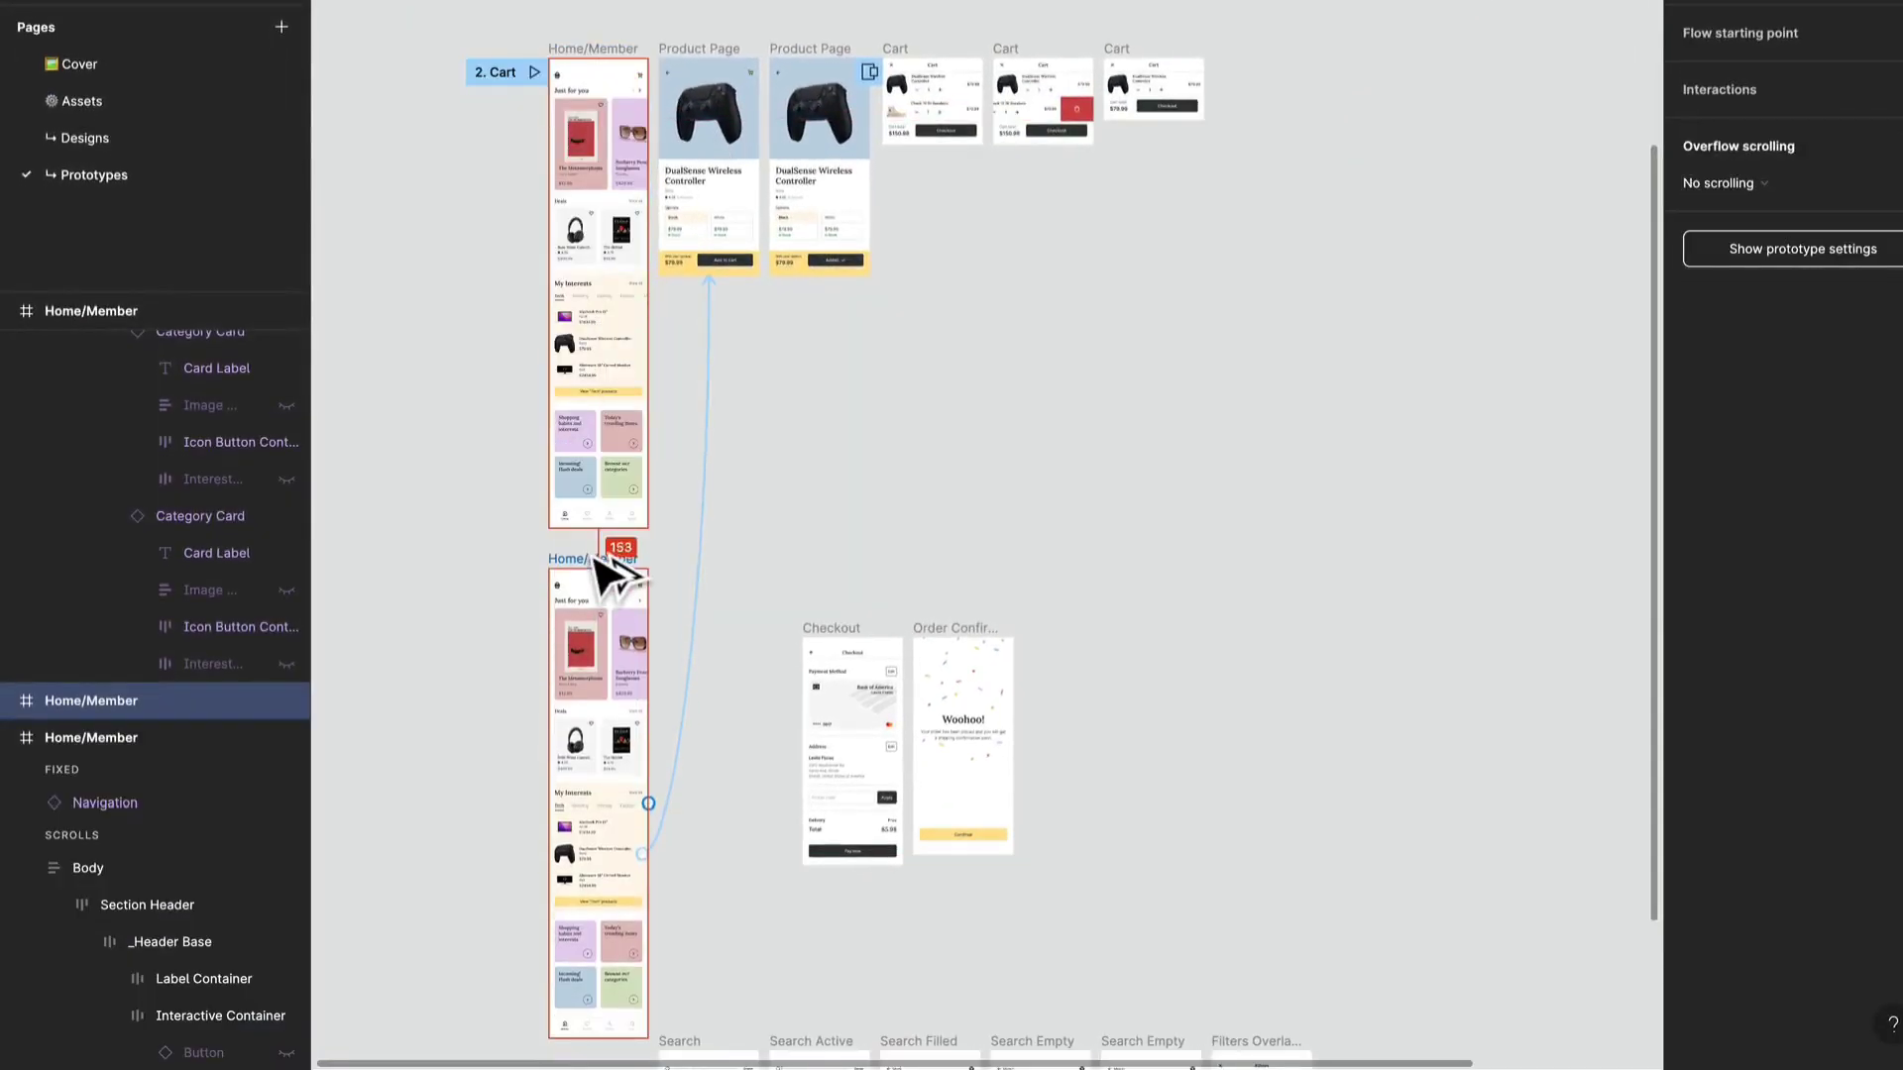
pyautogui.moveTo(595, 557); pyautogui.dragTo(595, 546)
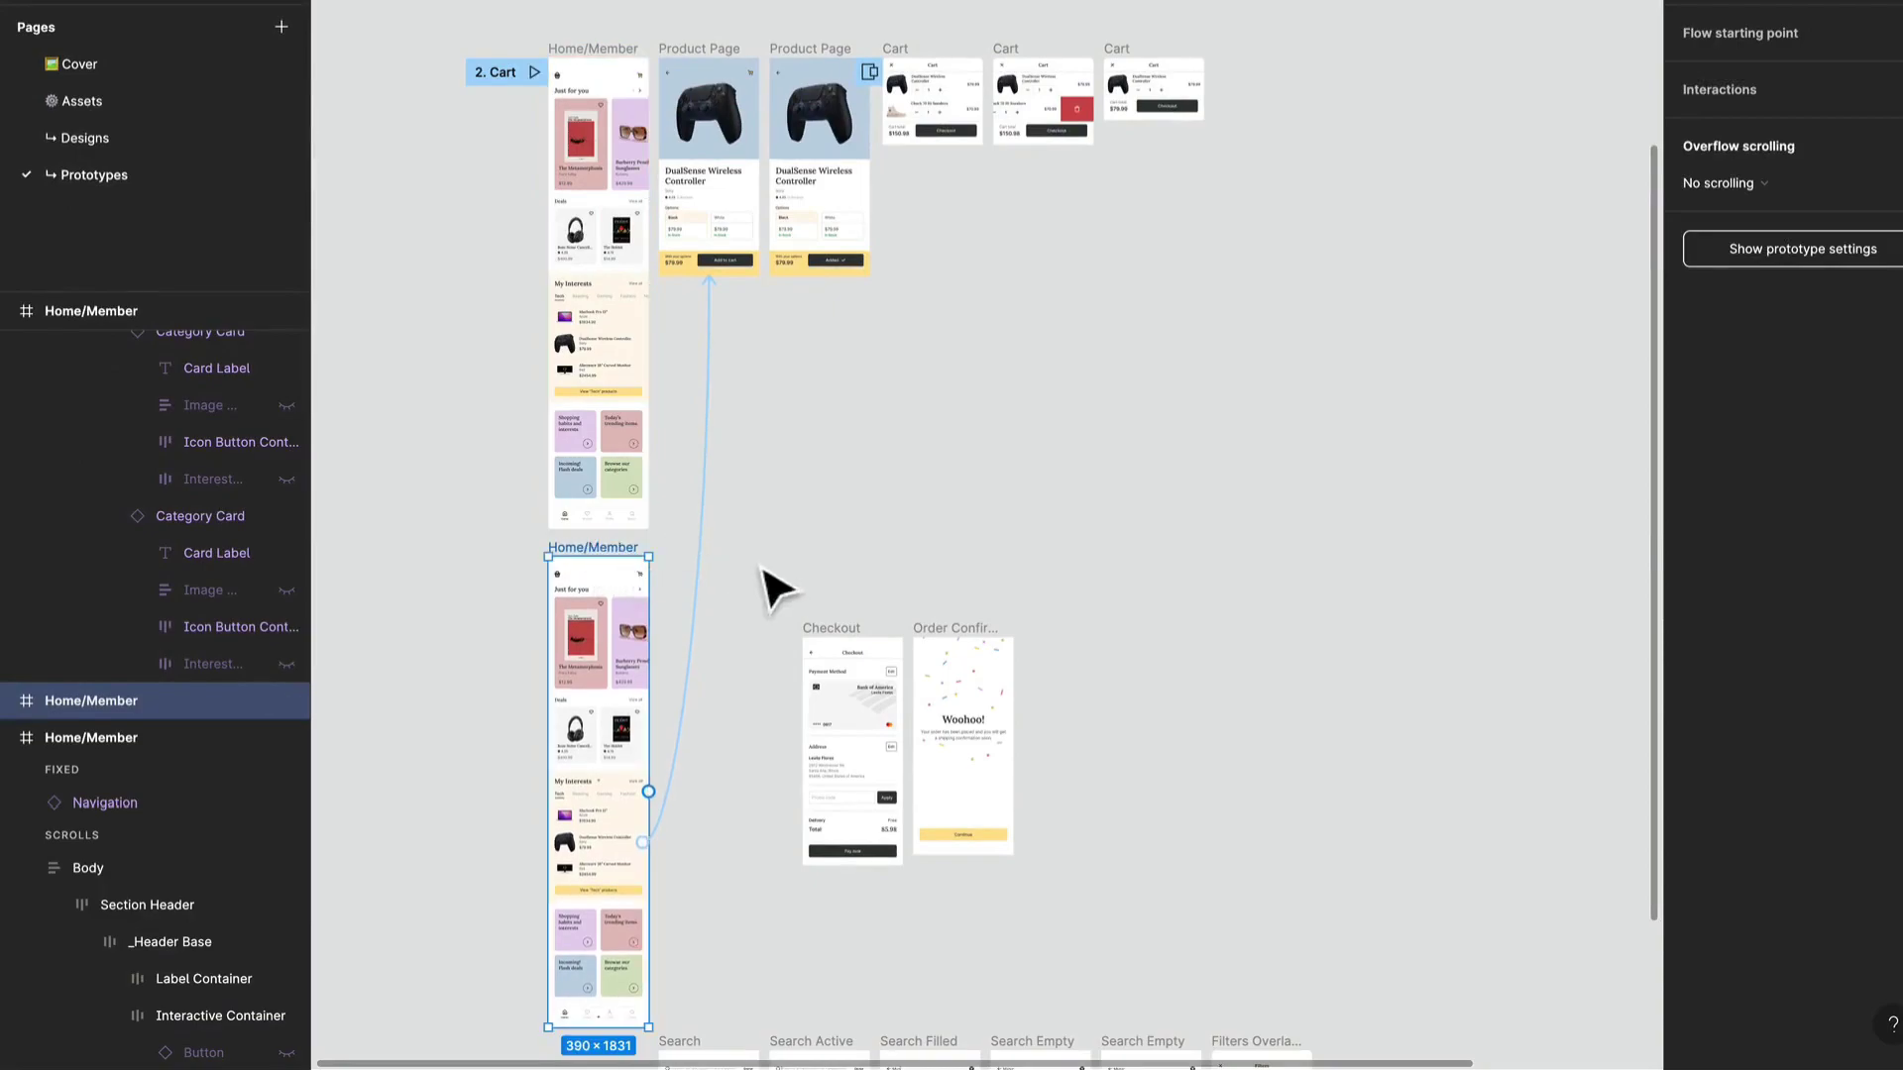
pyautogui.click(706, 536)
pyautogui.press('Delete')
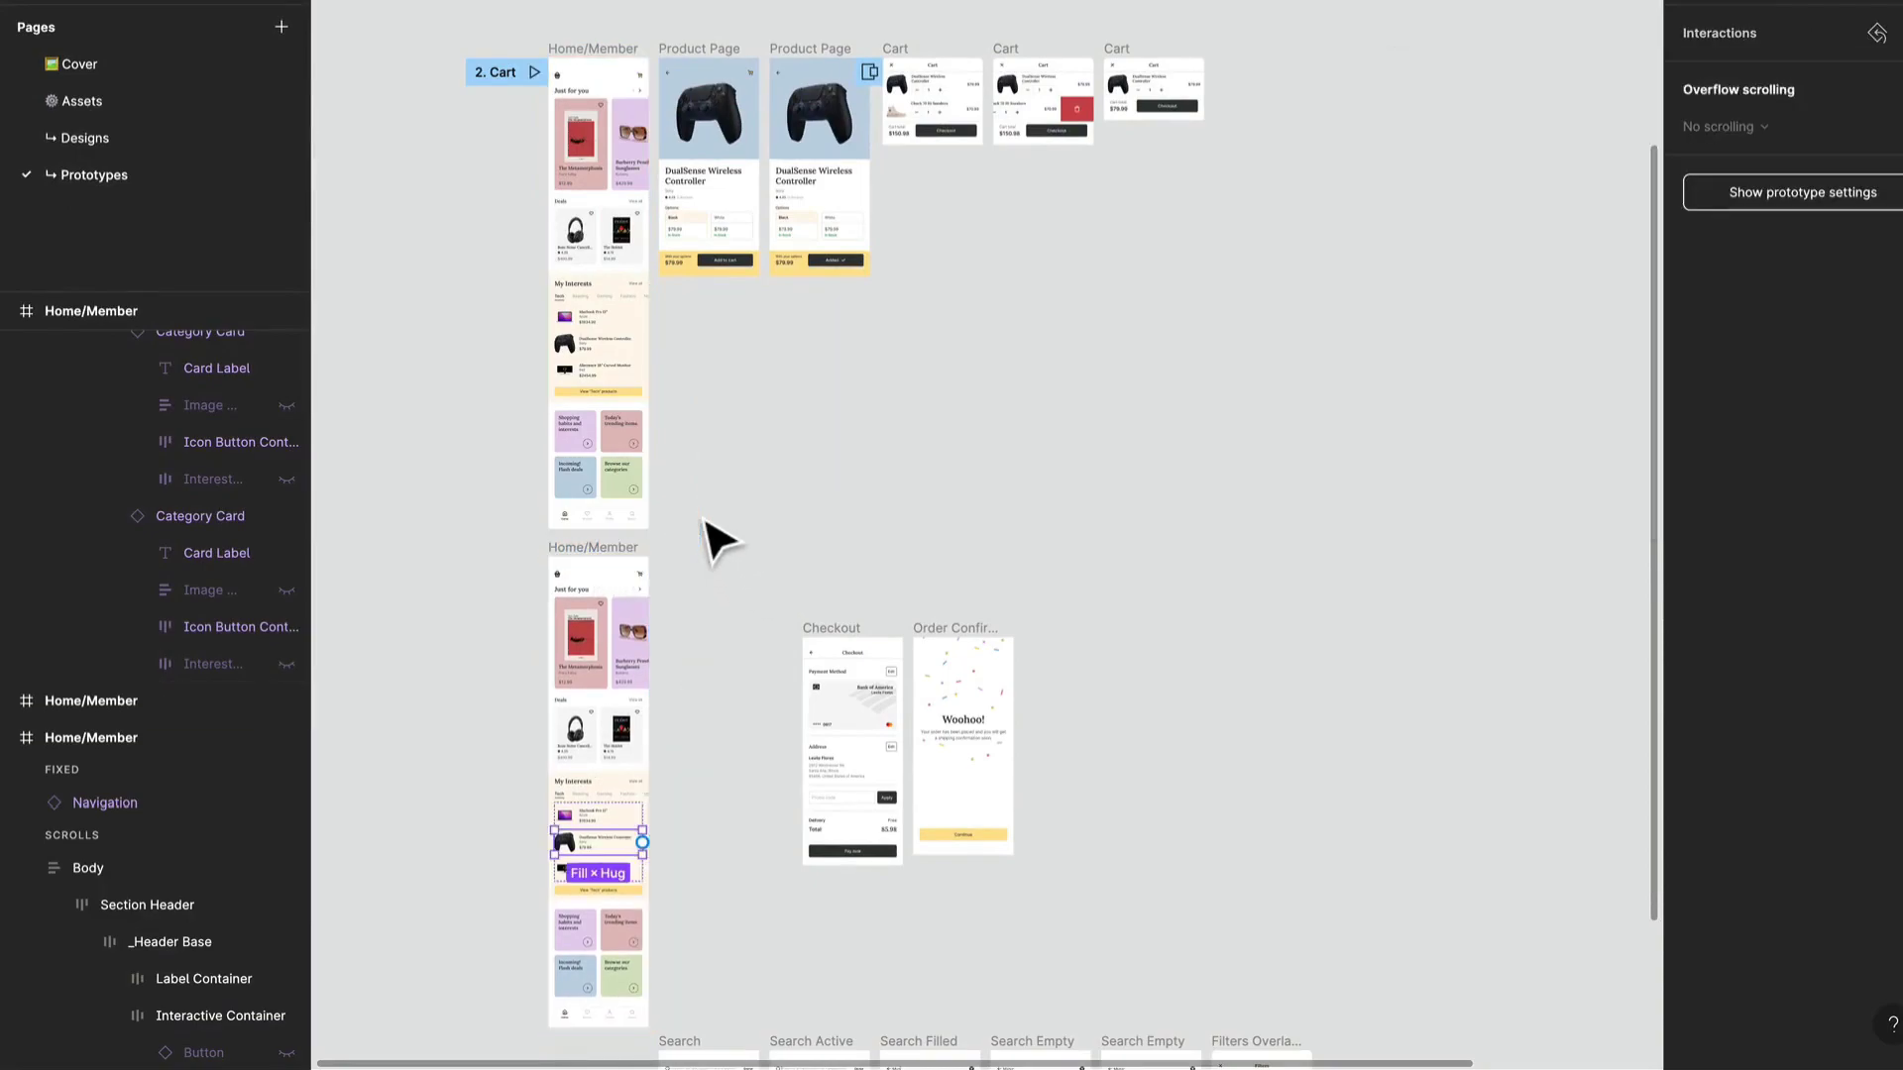
# Step: Add a flow starting point named "3. Checkout" to the duplicated Home/Member frame
pyautogui.click(622, 580)
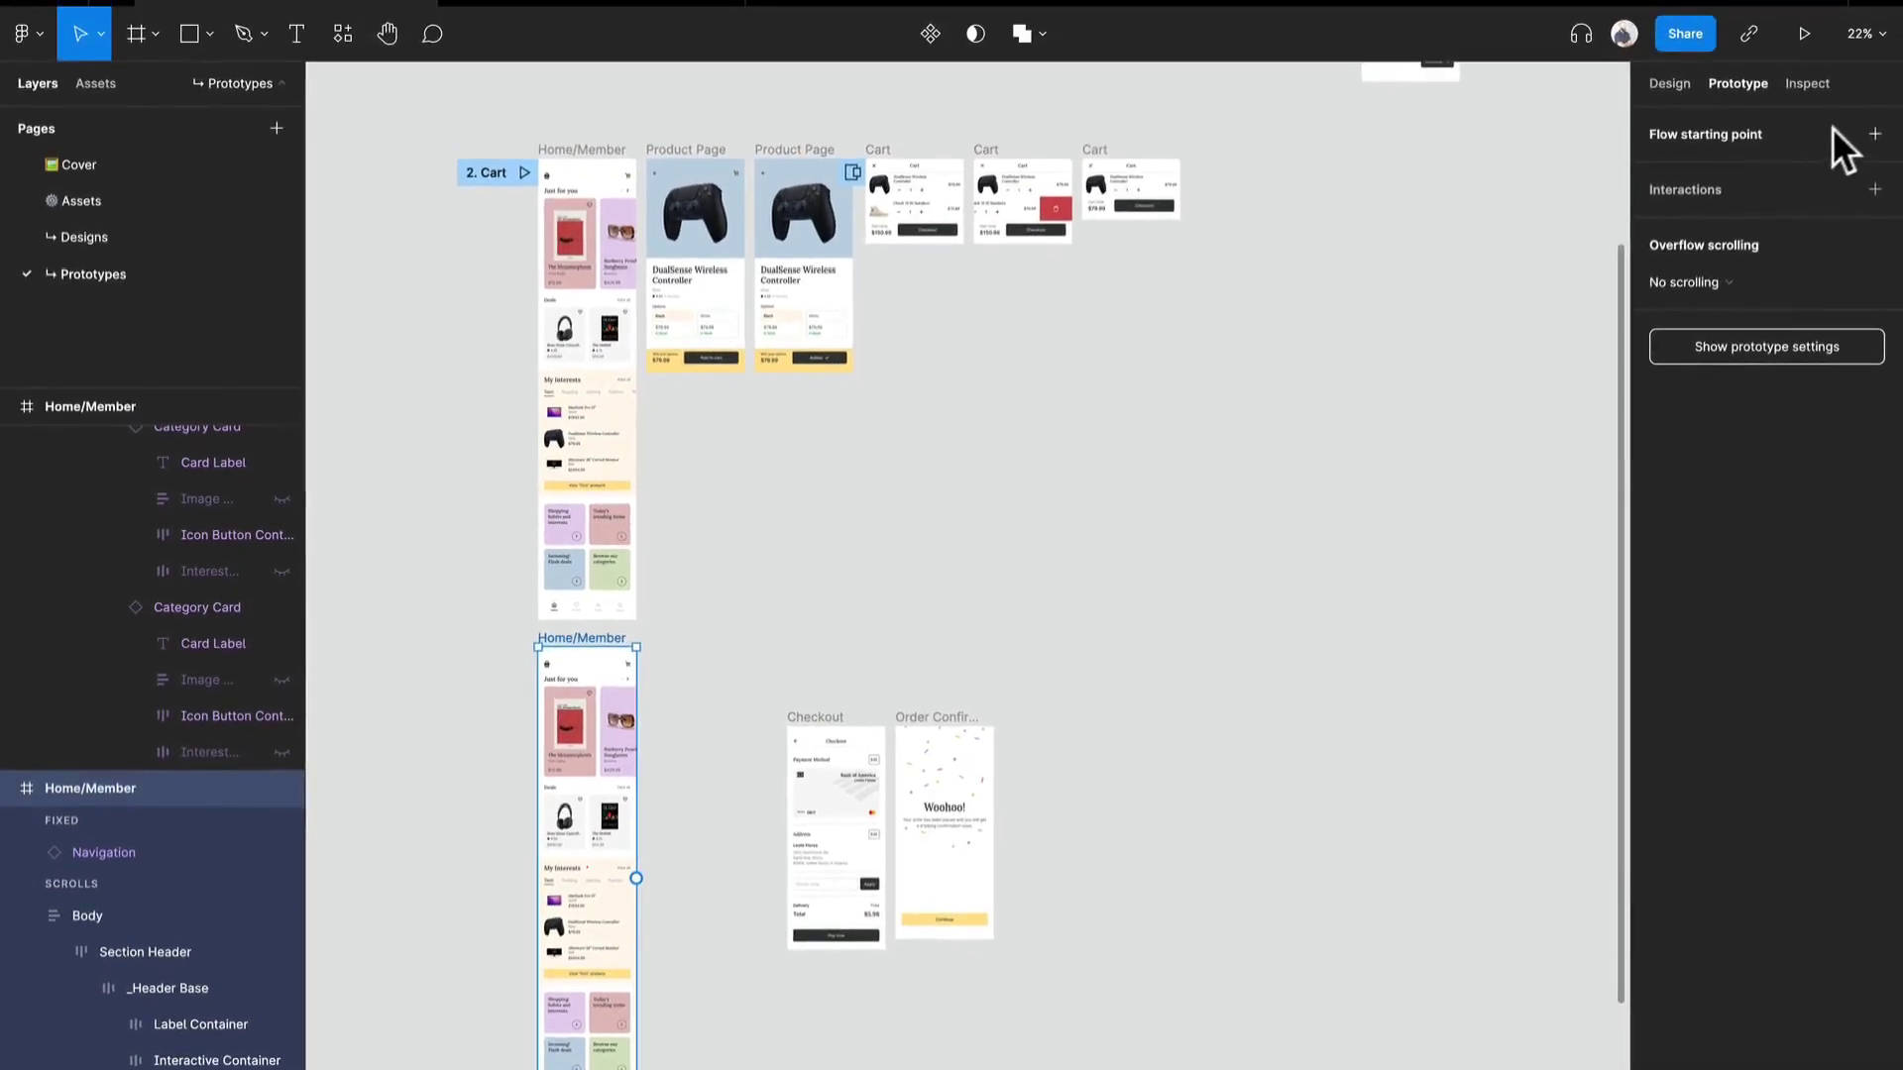
pyautogui.click(1874, 134)
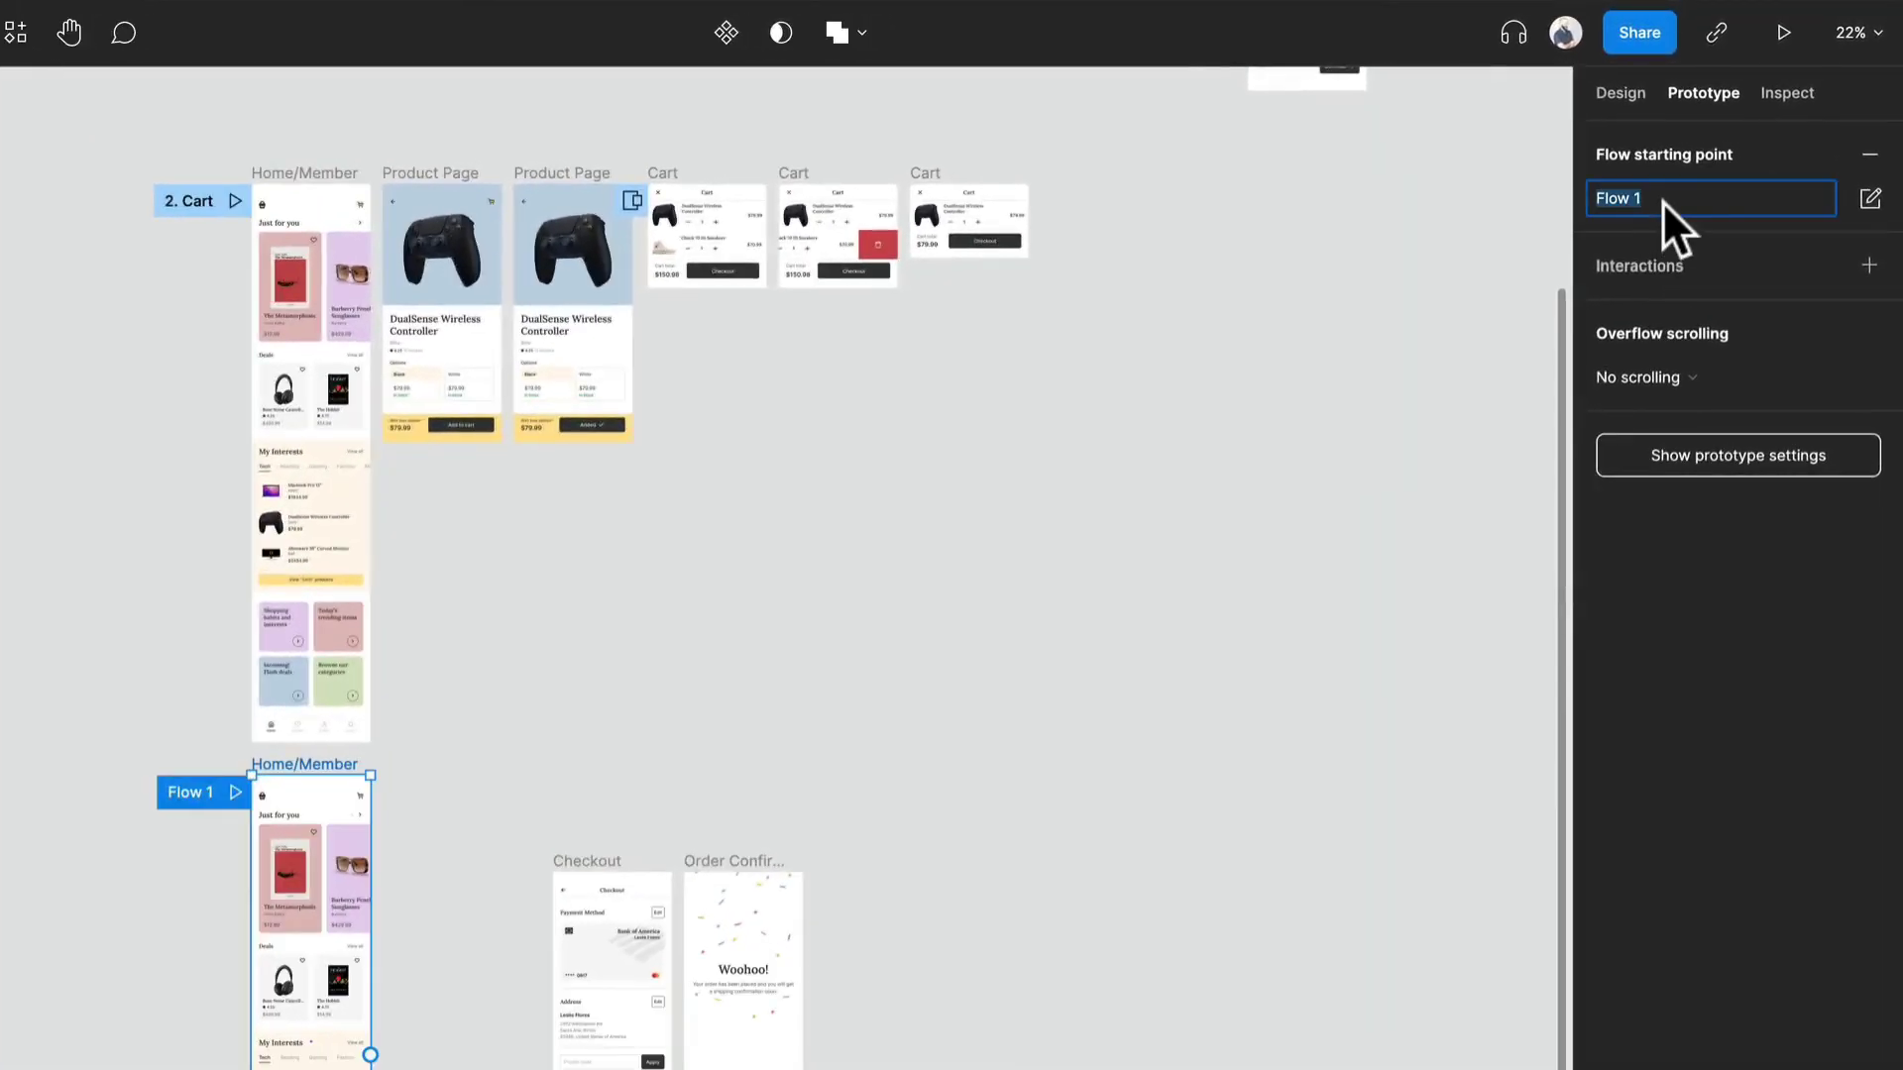
pyautogui.write('3. Checkout')
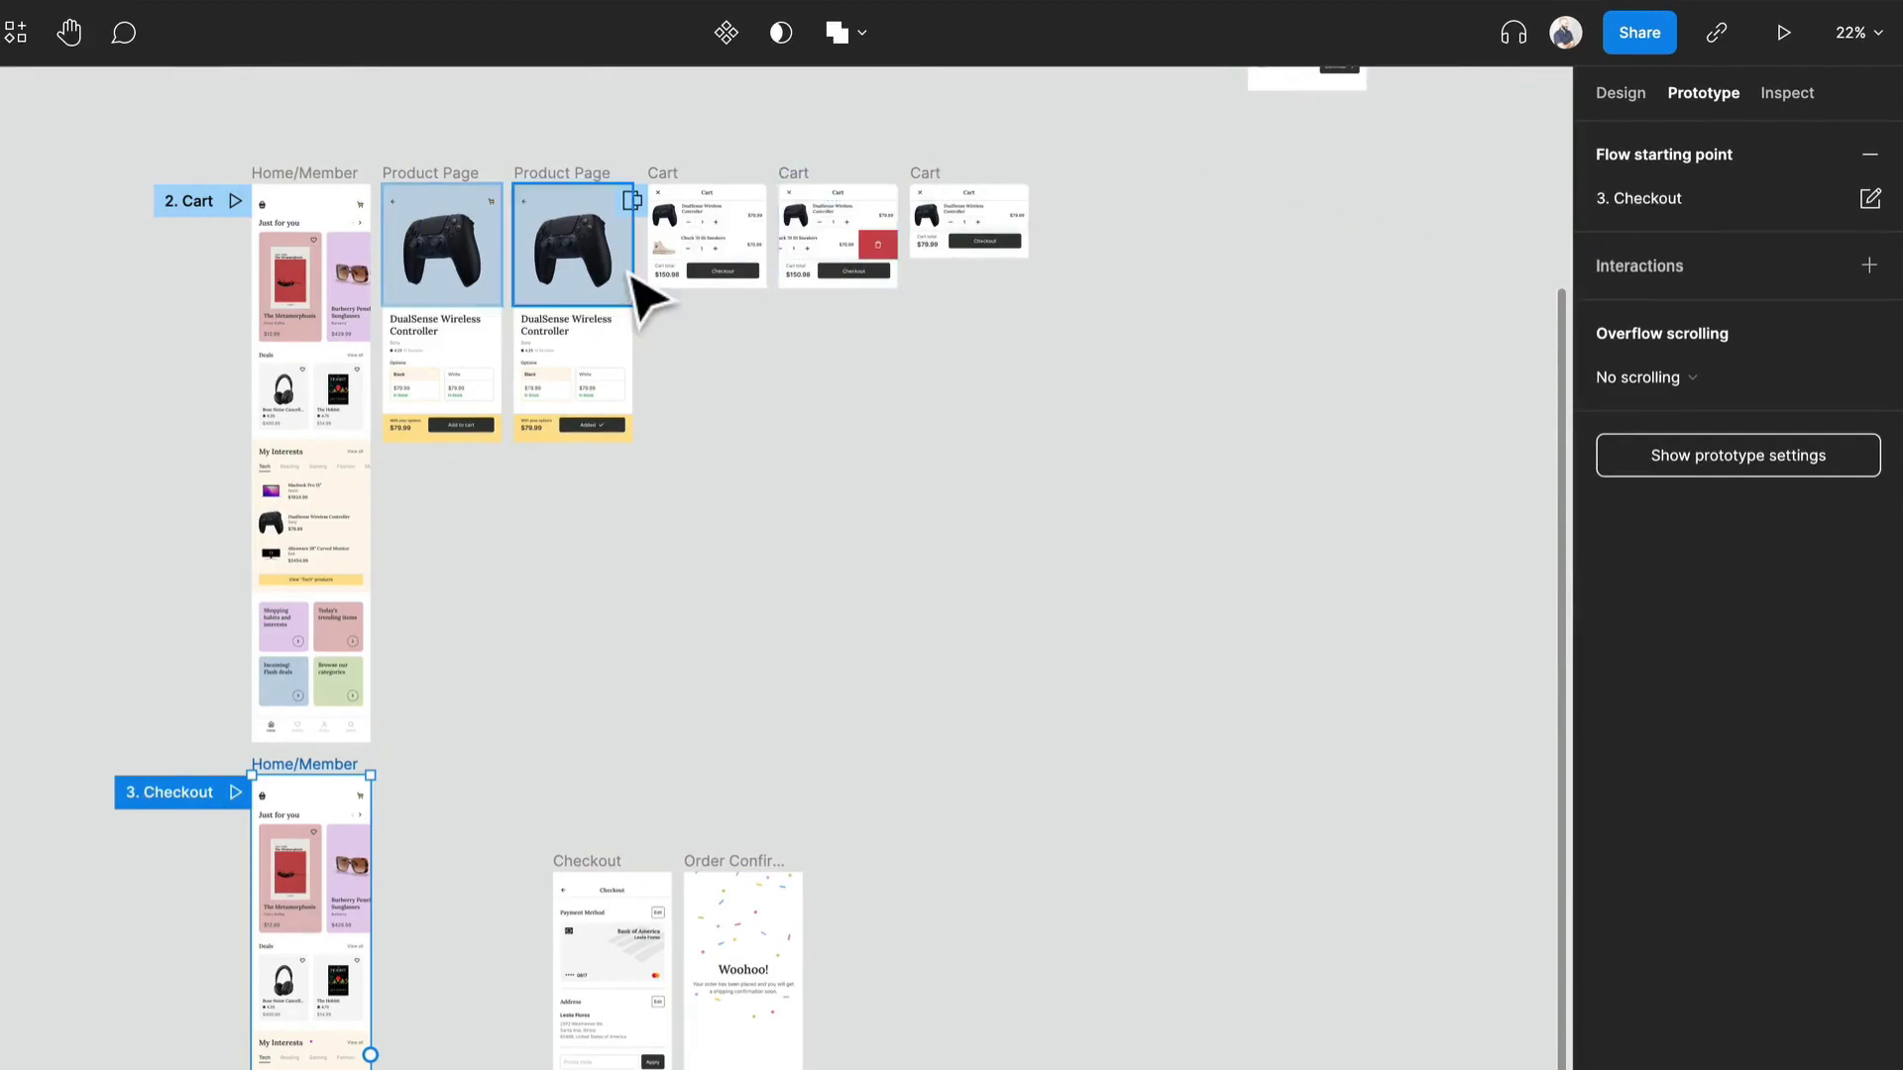
# Step: Select all six frames of the Cart flow and move them up, closer to the onboarding frames
pyautogui.scroll(5, 649, 297)
pyautogui.scroll(-3, 649, 298)
pyautogui.moveTo(352, 334); pyautogui.dragTo(871, 312)
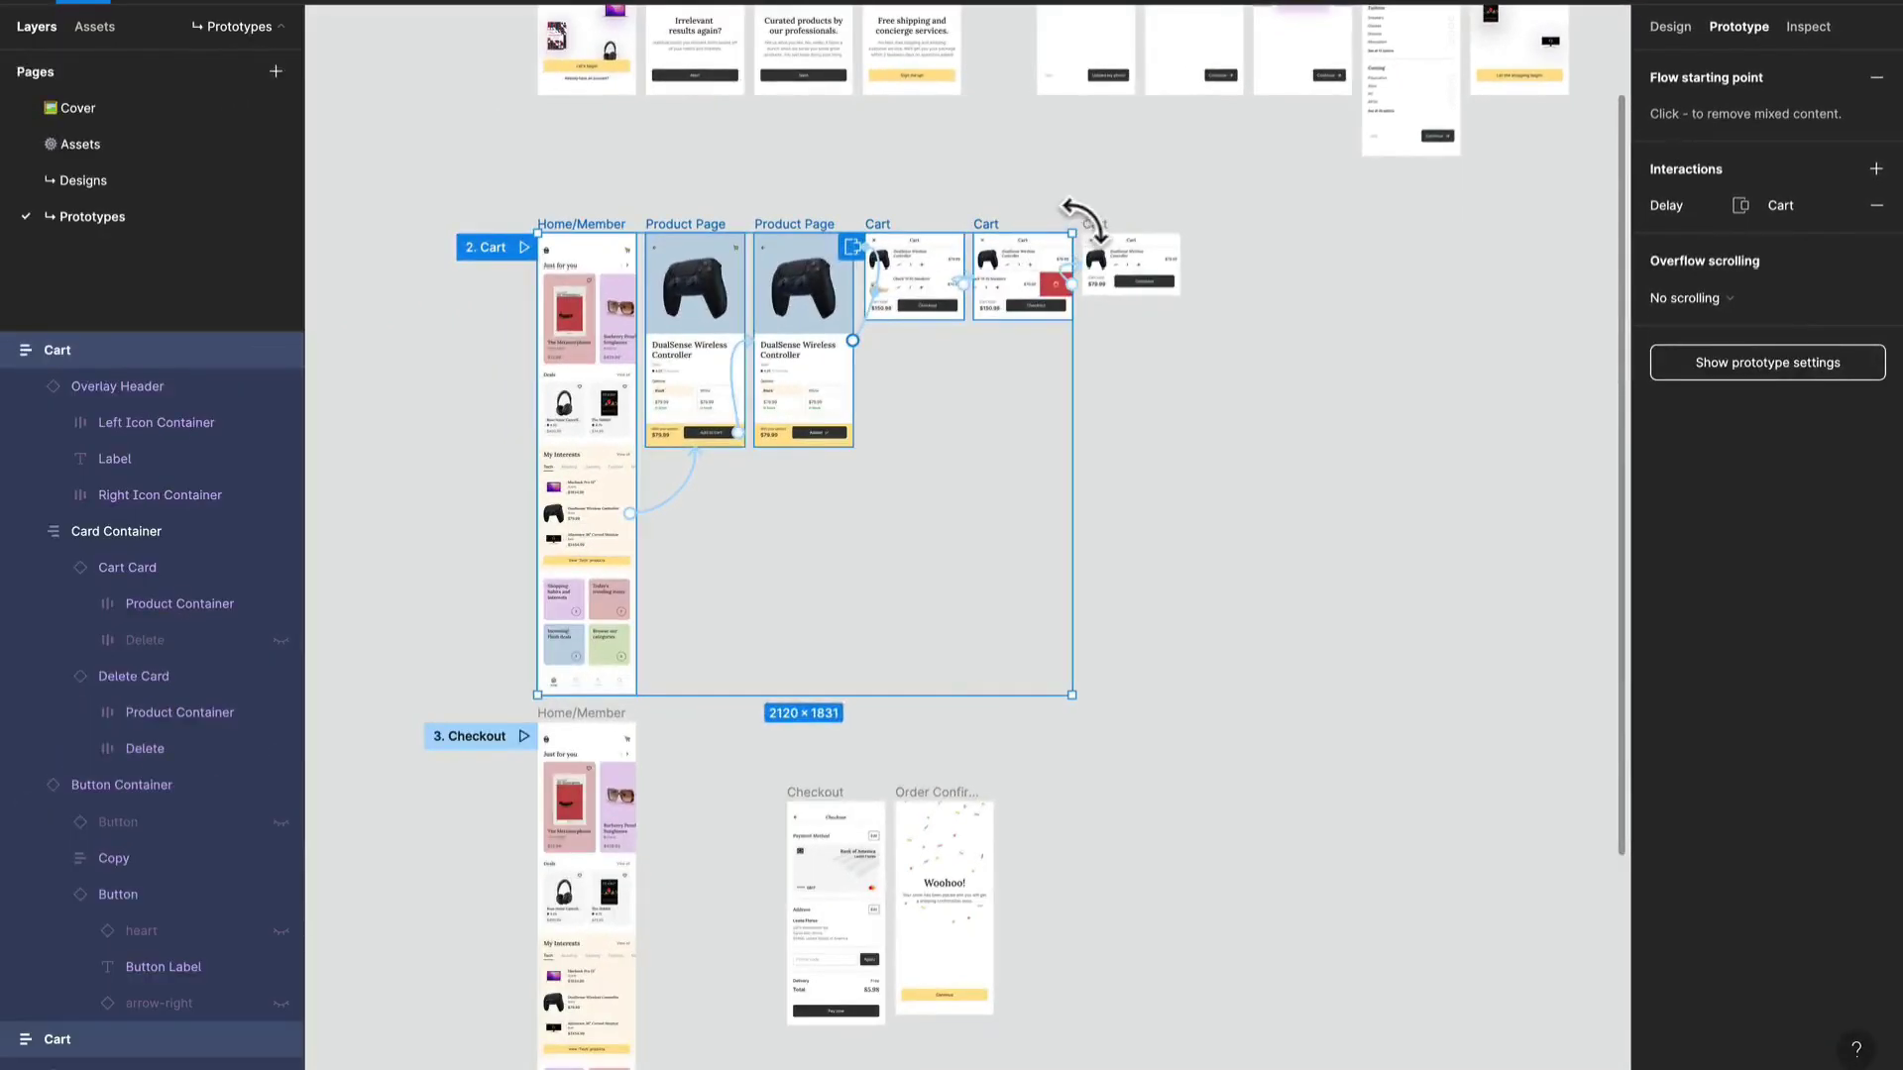
pyautogui.moveTo(1083, 213); pyautogui.dragTo(1095, 226)
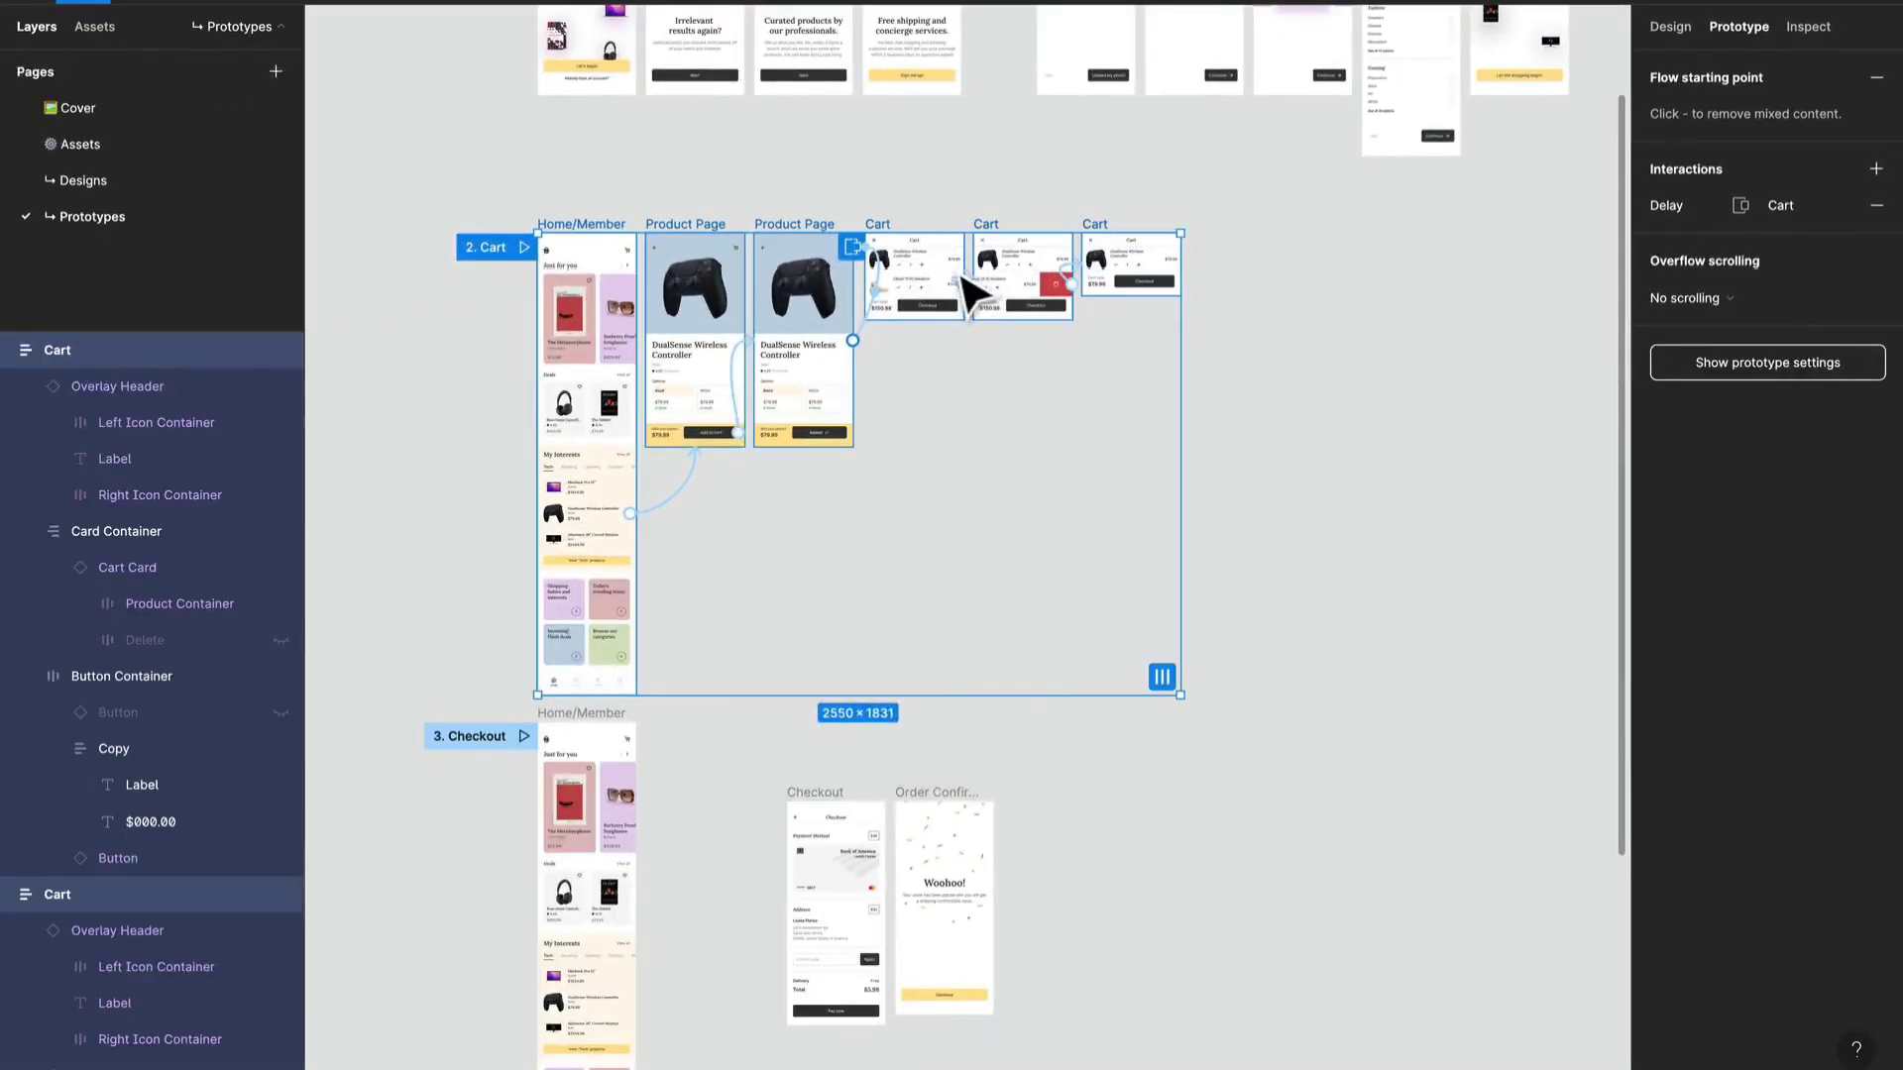
pyautogui.click(953, 246)
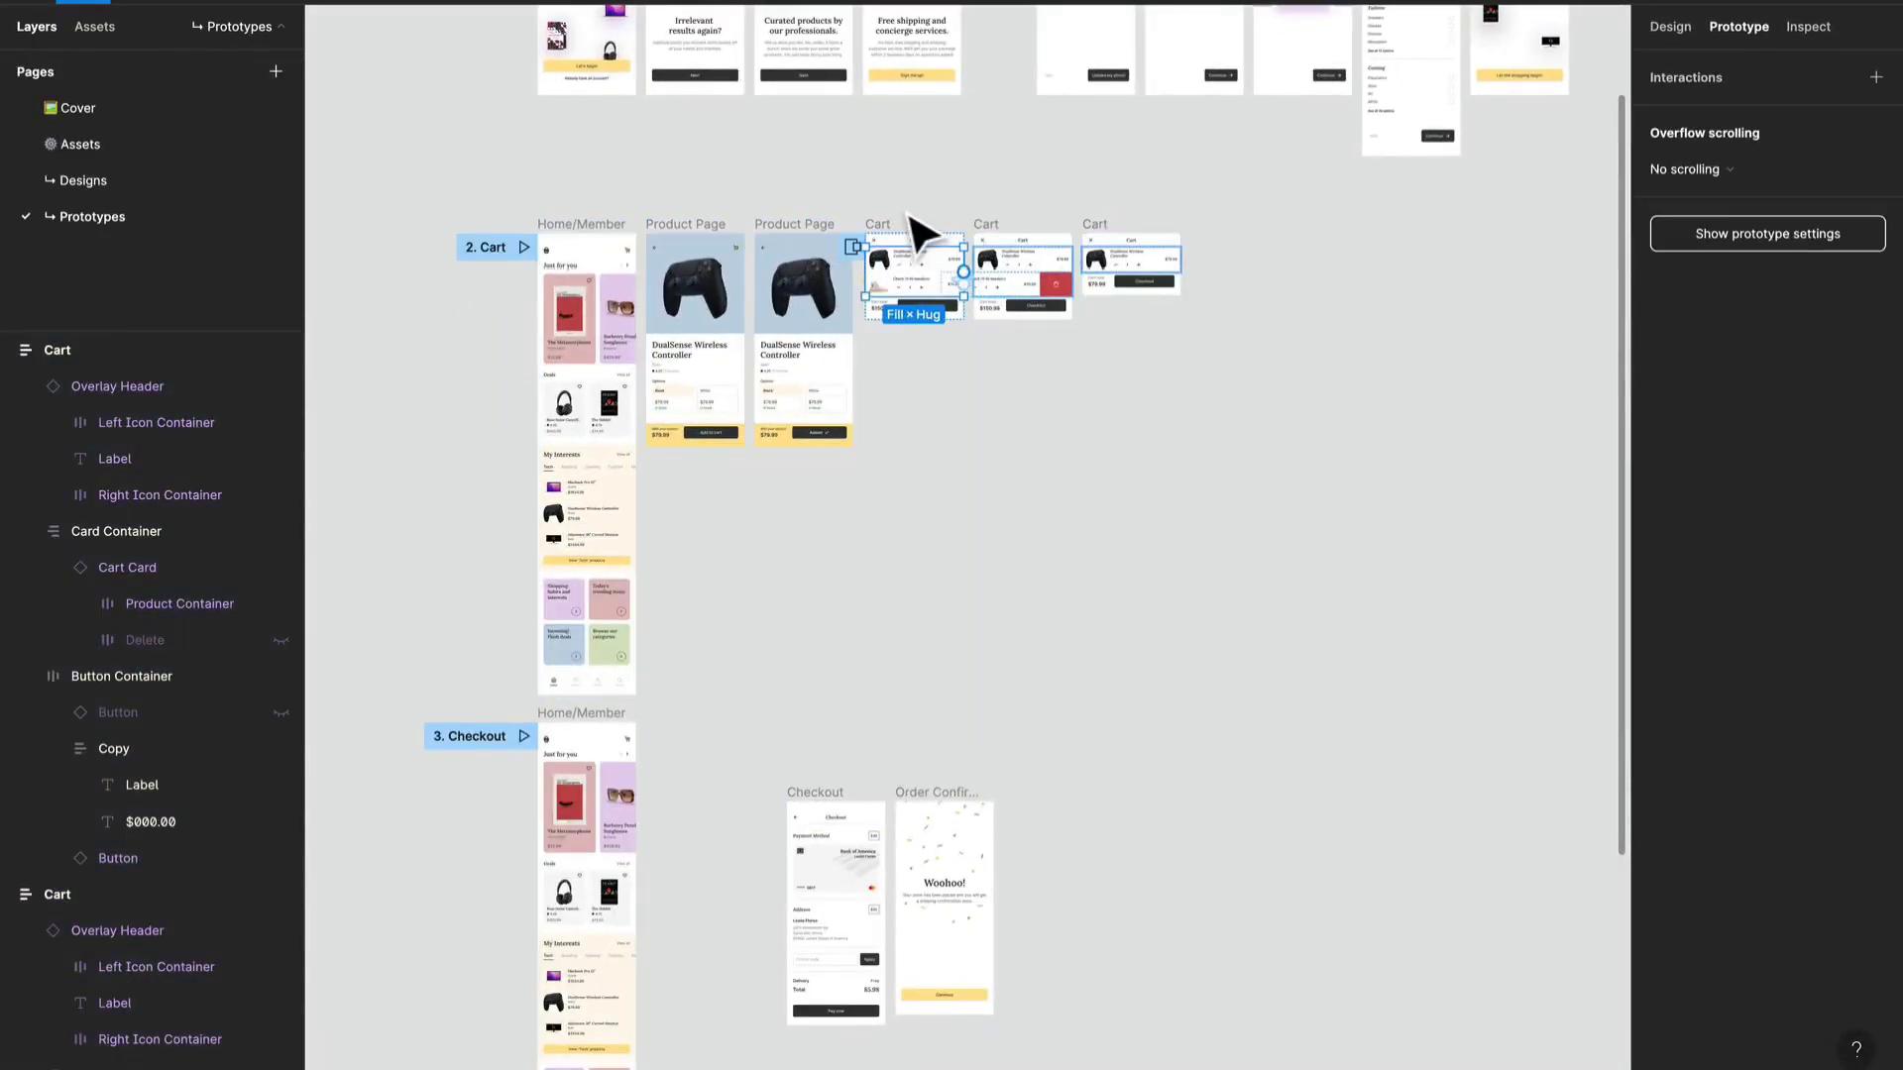
pyautogui.moveTo(377, 174); pyautogui.dragTo(1353, 734)
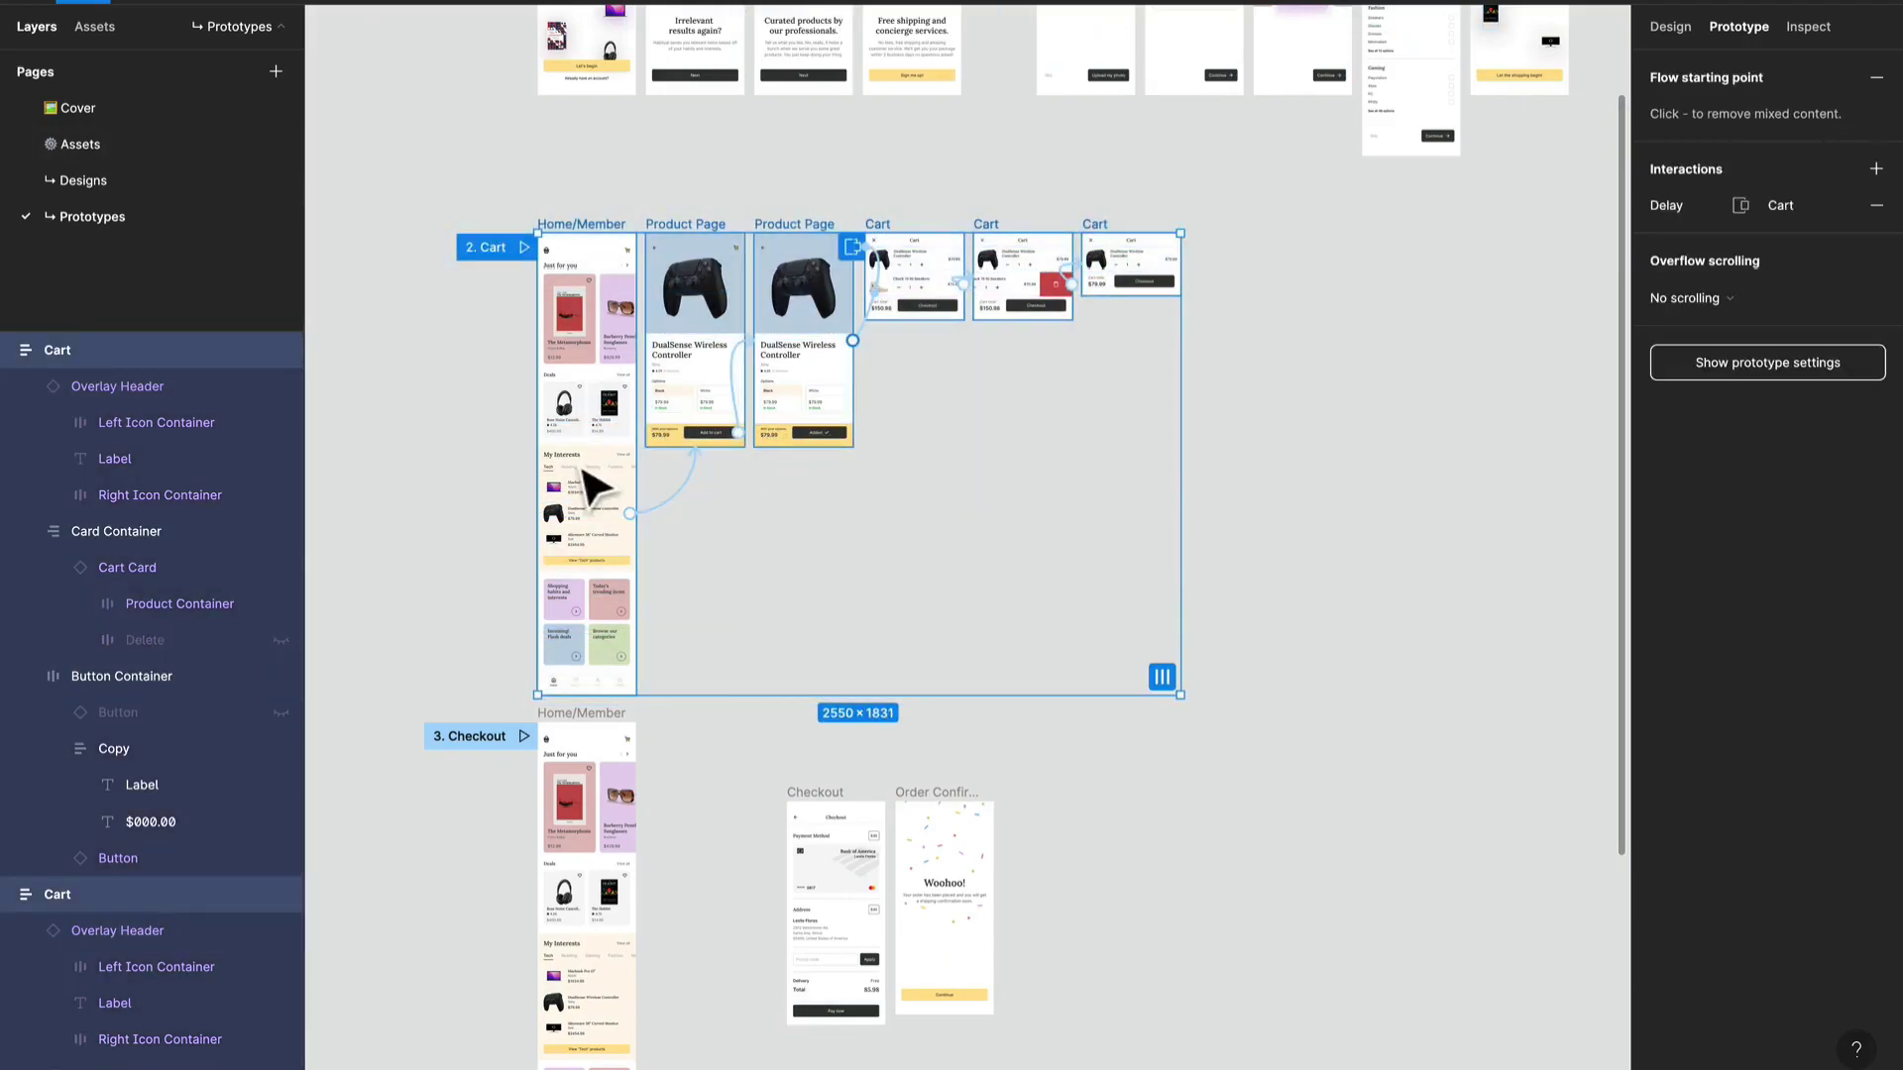
pyautogui.moveTo(593, 488); pyautogui.dragTo(597, 421)
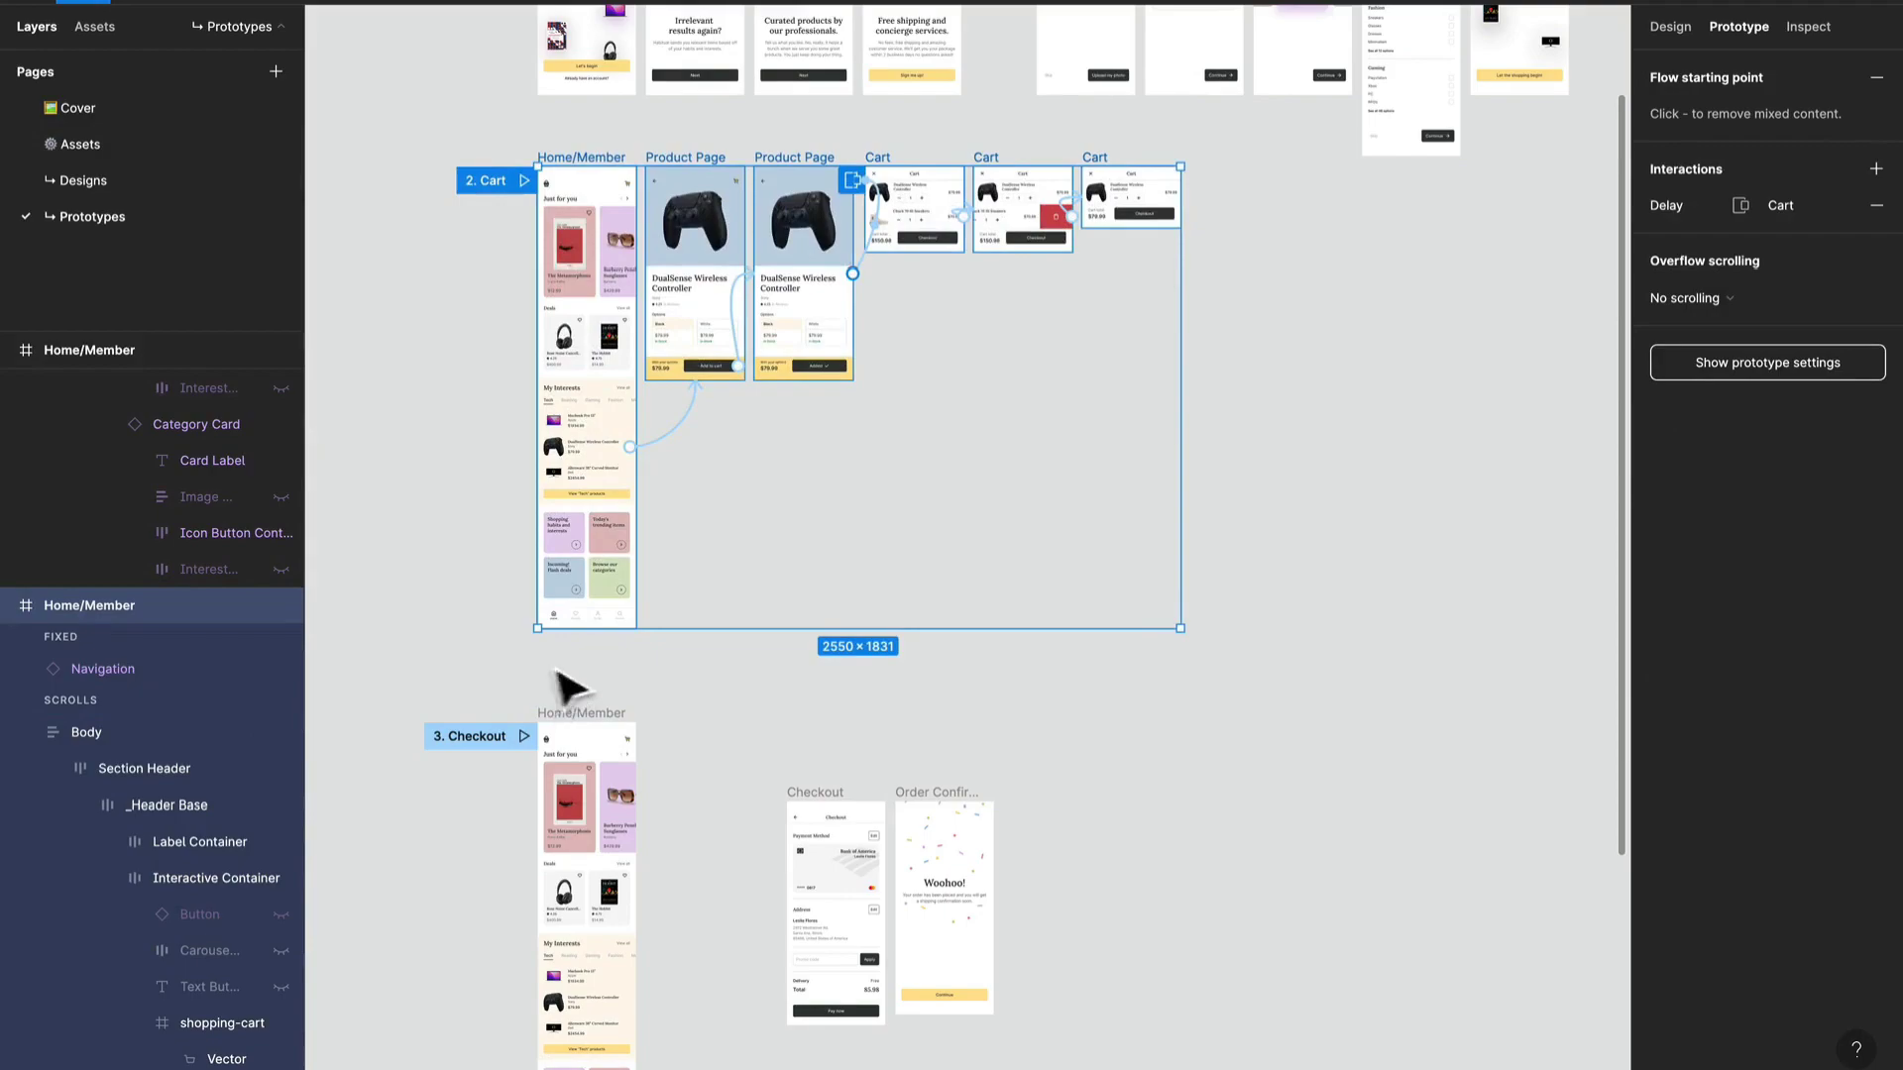
# Step: Move the Checkout flow's Home/Member frame up, closer to the Cart flow's frames
pyautogui.scroll(-5, 584, 682)
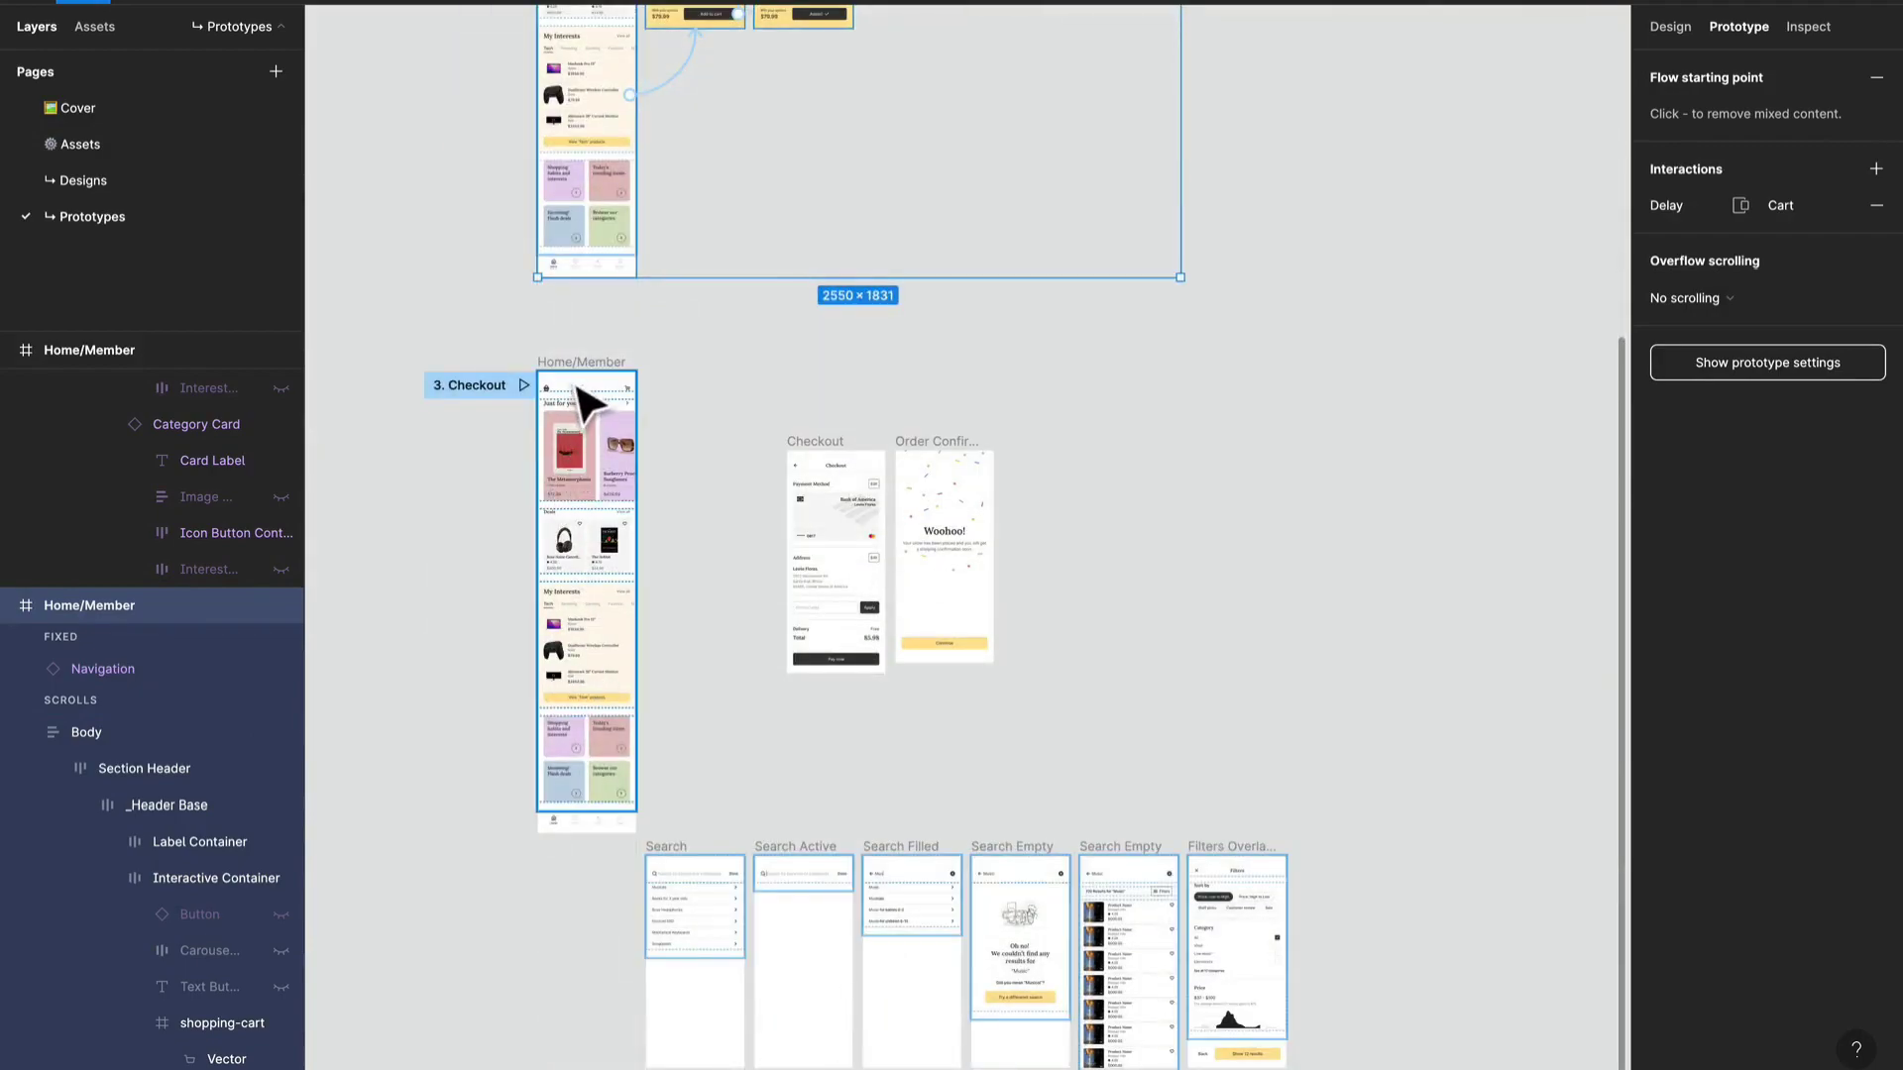
pyautogui.moveTo(582, 363); pyautogui.dragTo(582, 307)
pyautogui.scroll(3, 639, 357)
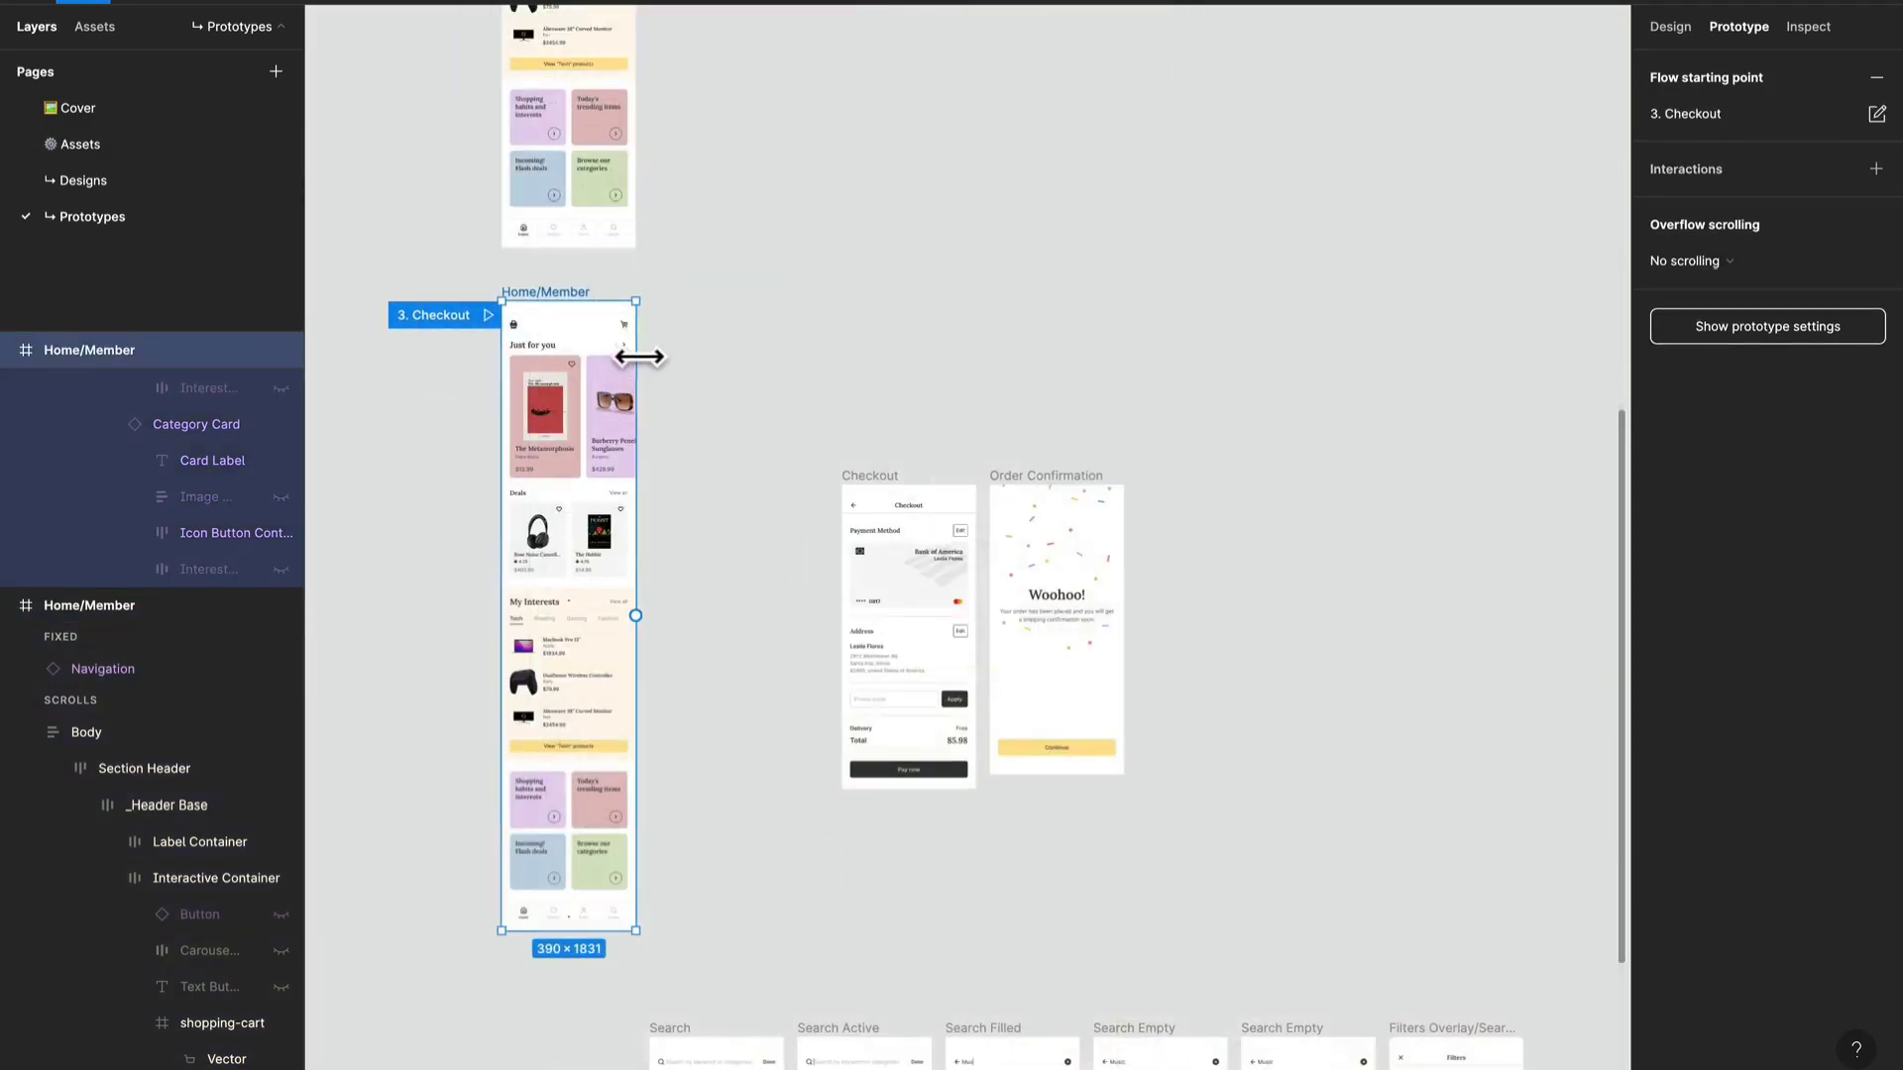
# Step: Move the Checkout and Order Confirmation frames up into the row of the Checkout flow's Home/Member frame
pyautogui.moveTo(903, 476); pyautogui.dragTo(903, 298)
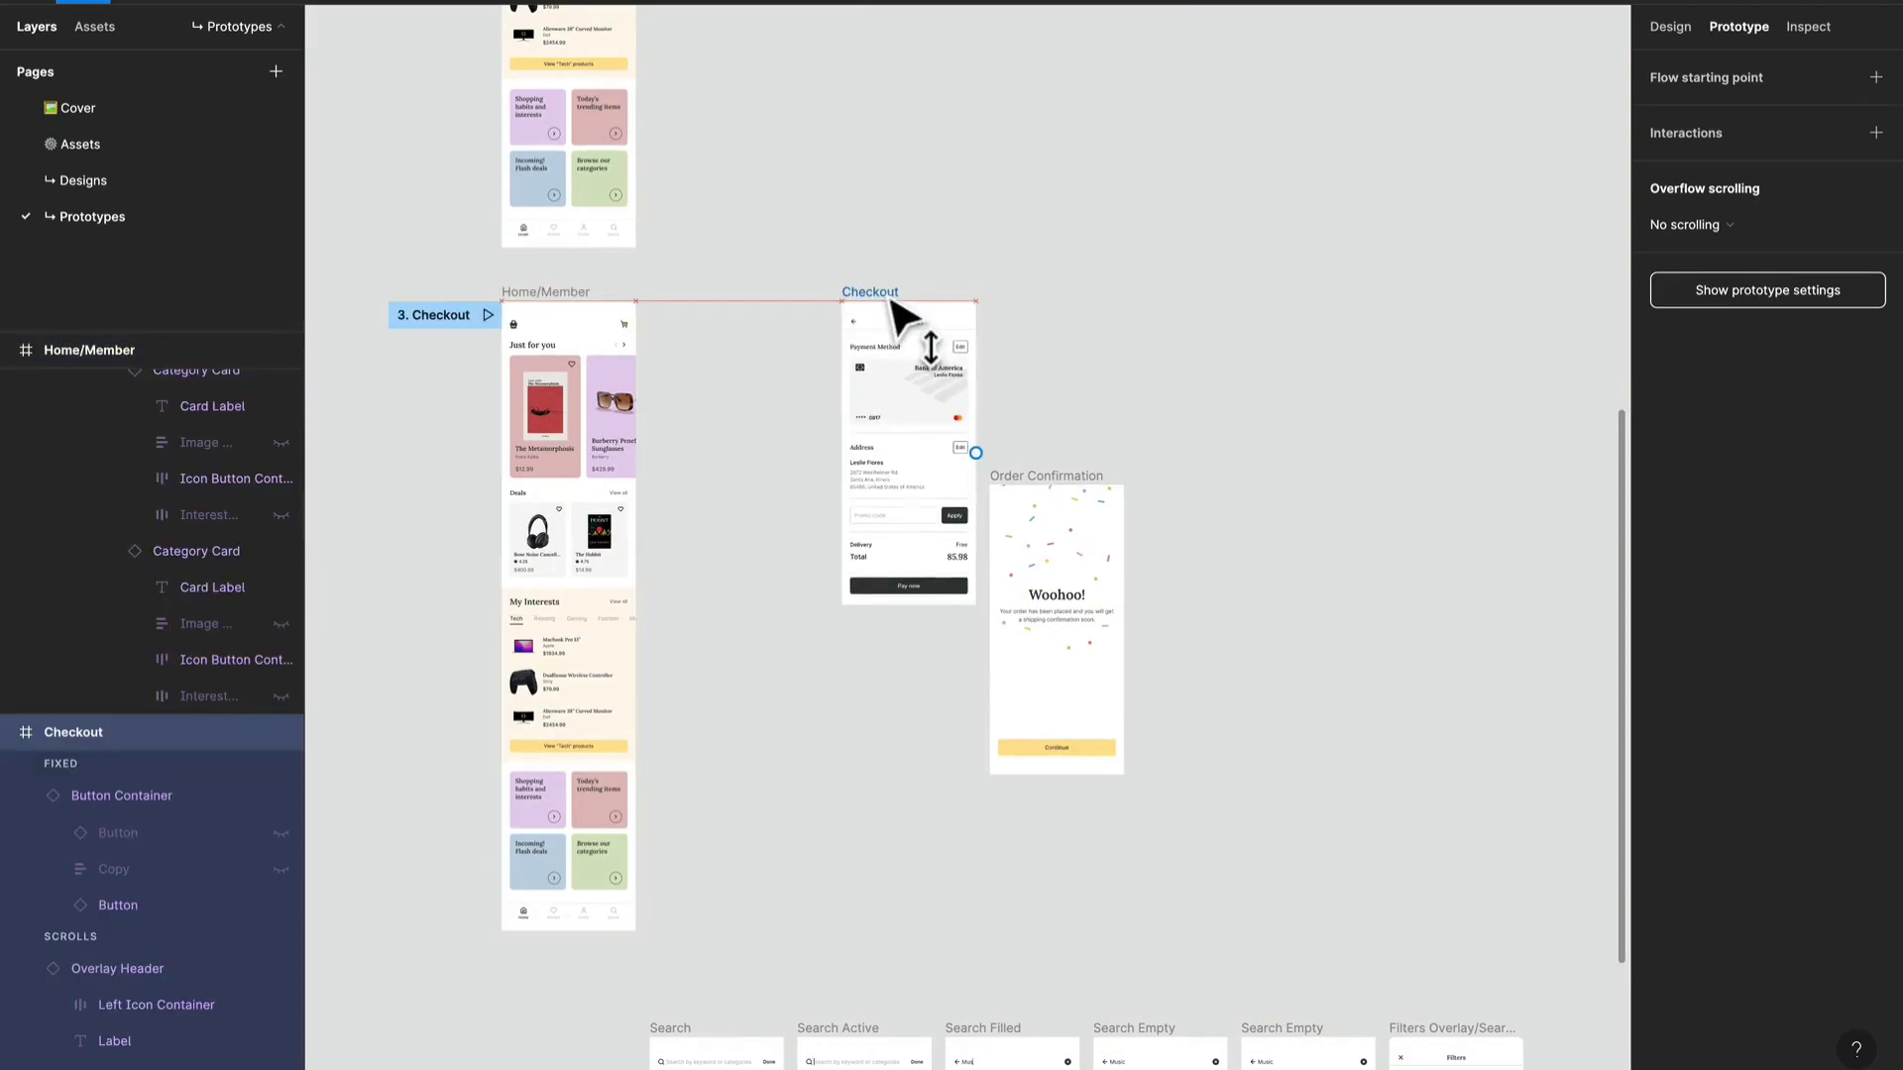
pyautogui.moveTo(1026, 473); pyautogui.dragTo(1010, 306)
# Step: Duplicate the Cart flow's single-item Cart frame into the Checkout flow, between the Home/Member and Checkout frames
pyautogui.scroll(10, 913, 404)
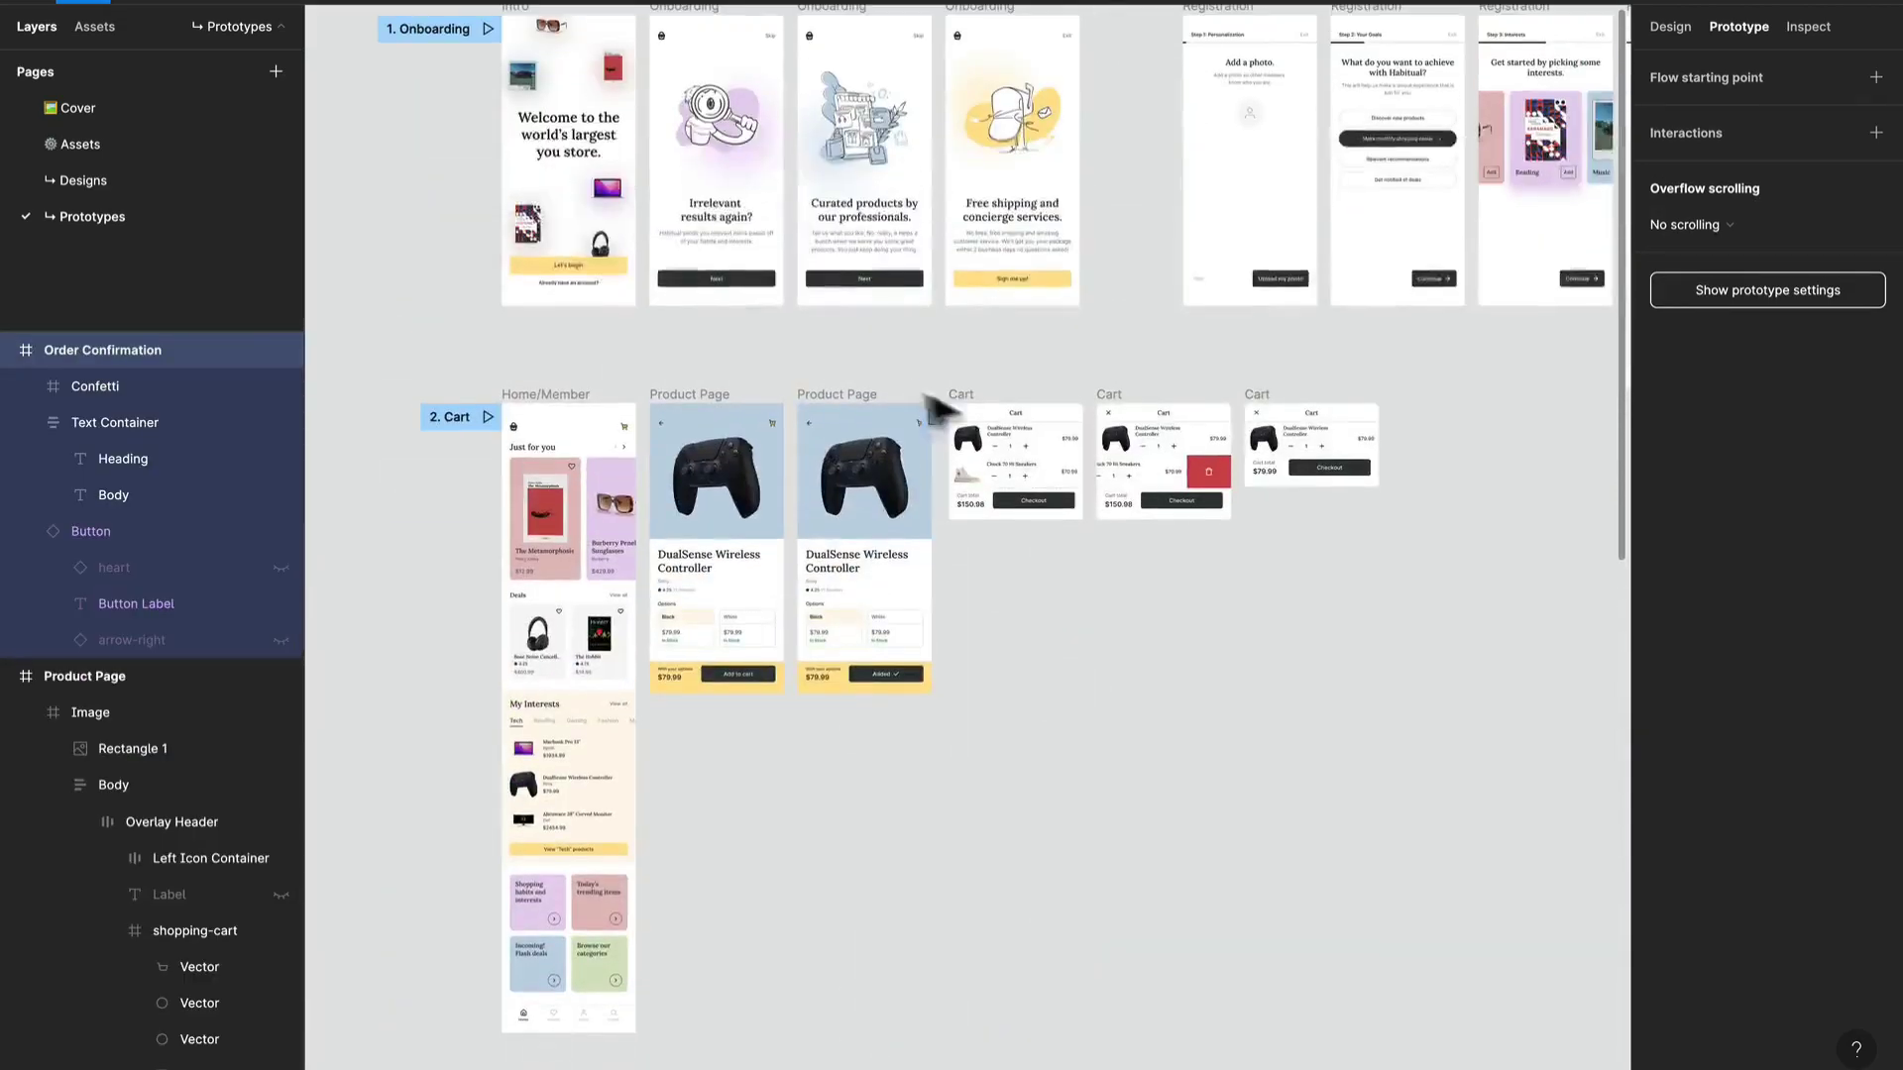
pyautogui.moveTo(1278, 406); pyautogui.dragTo(691, 424)
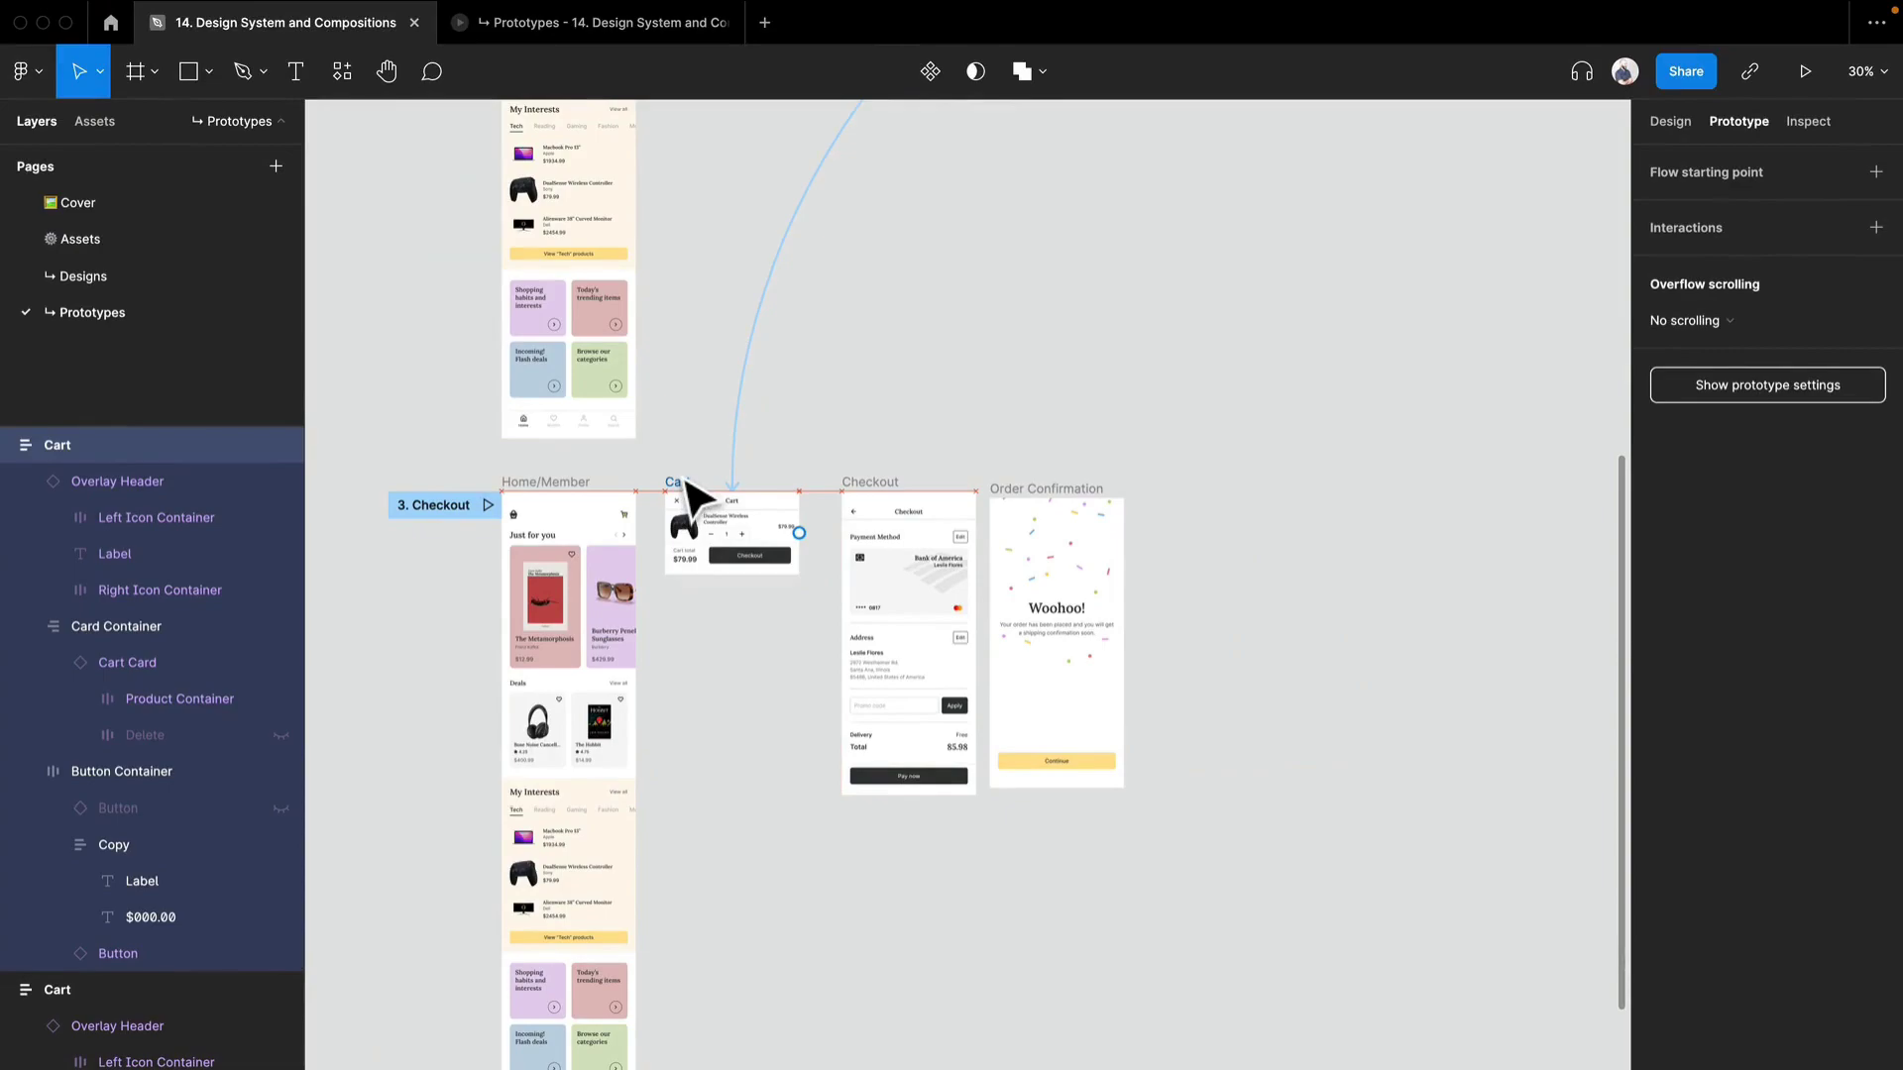
pyautogui.press('alt')
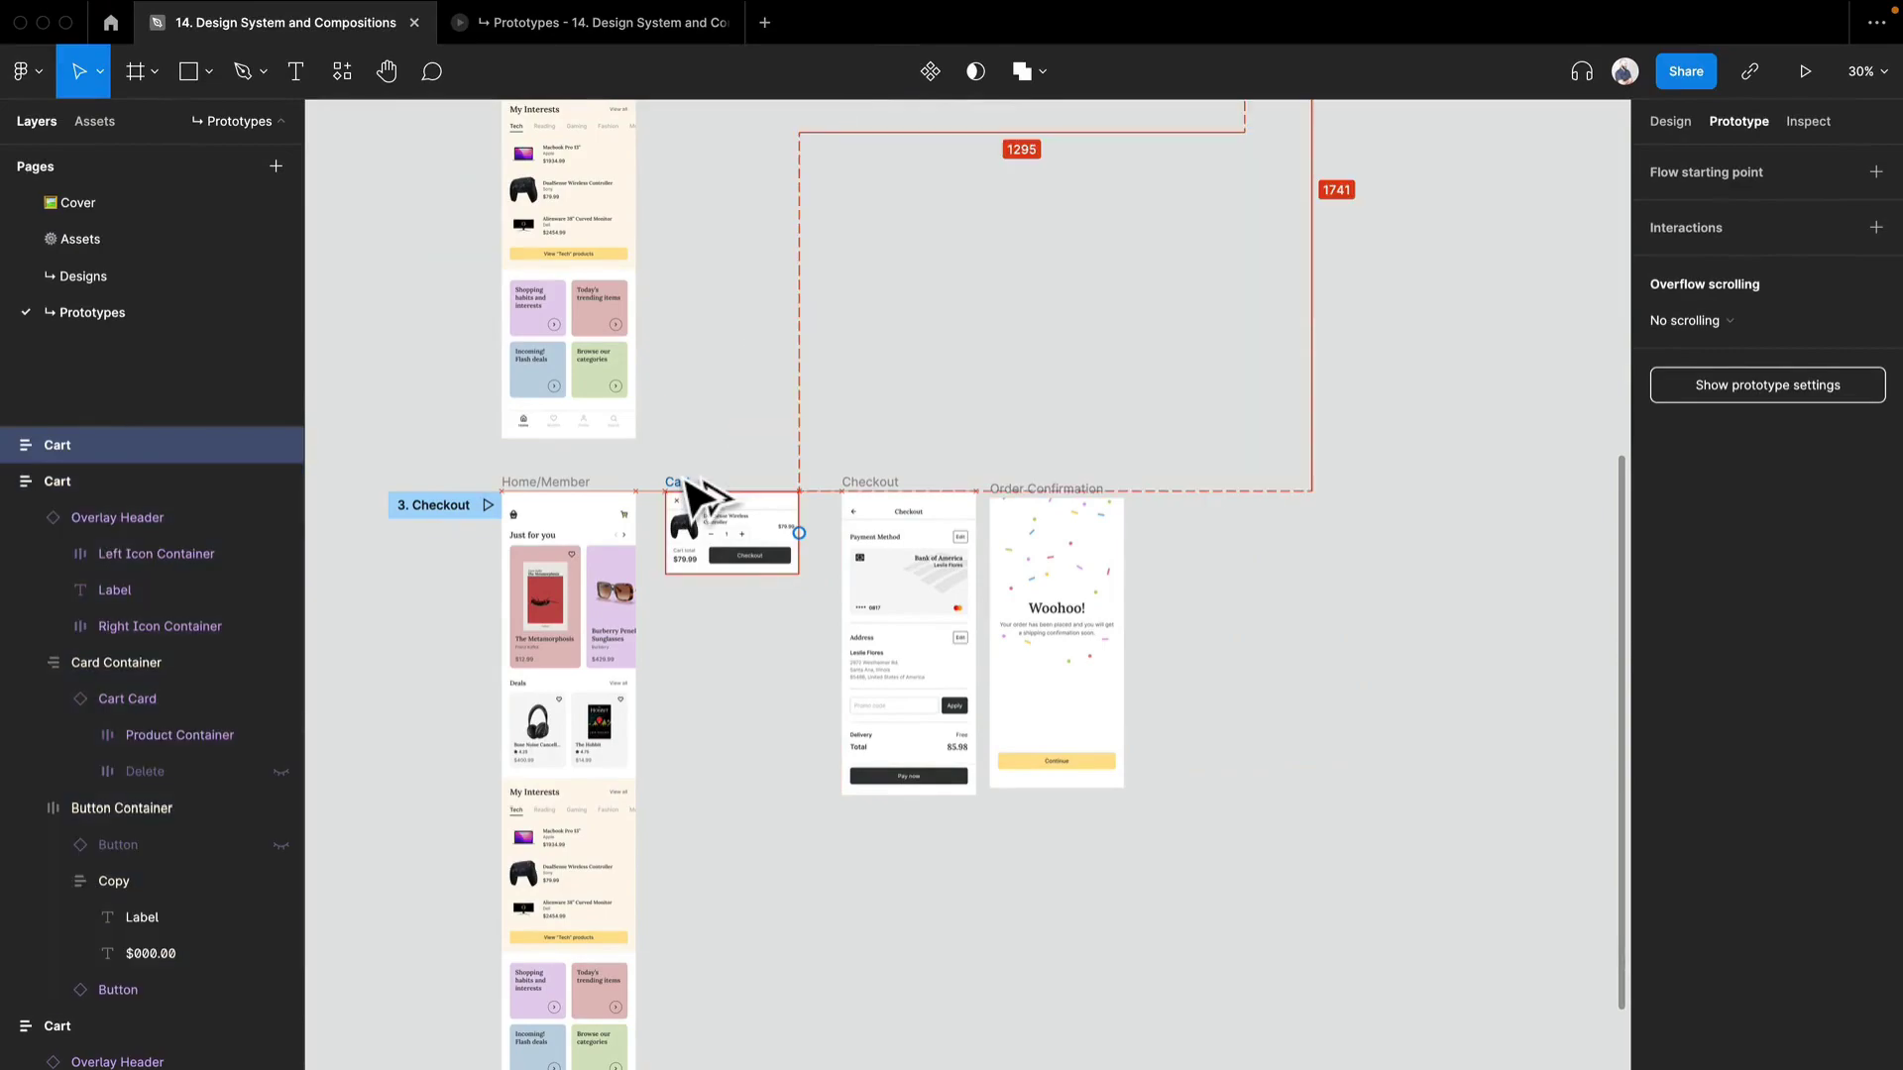
pyautogui.moveTo(694, 491); pyautogui.dragTo(696, 493)
# Step: Connect the shopping cart icon in the Checkout flow's Home/Member frame to the Cart copy, opening it as an overlay on tap
pyautogui.scroll(4, 763, 500)
pyautogui.moveTo(783, 629); pyautogui.dragTo(1023, 420)
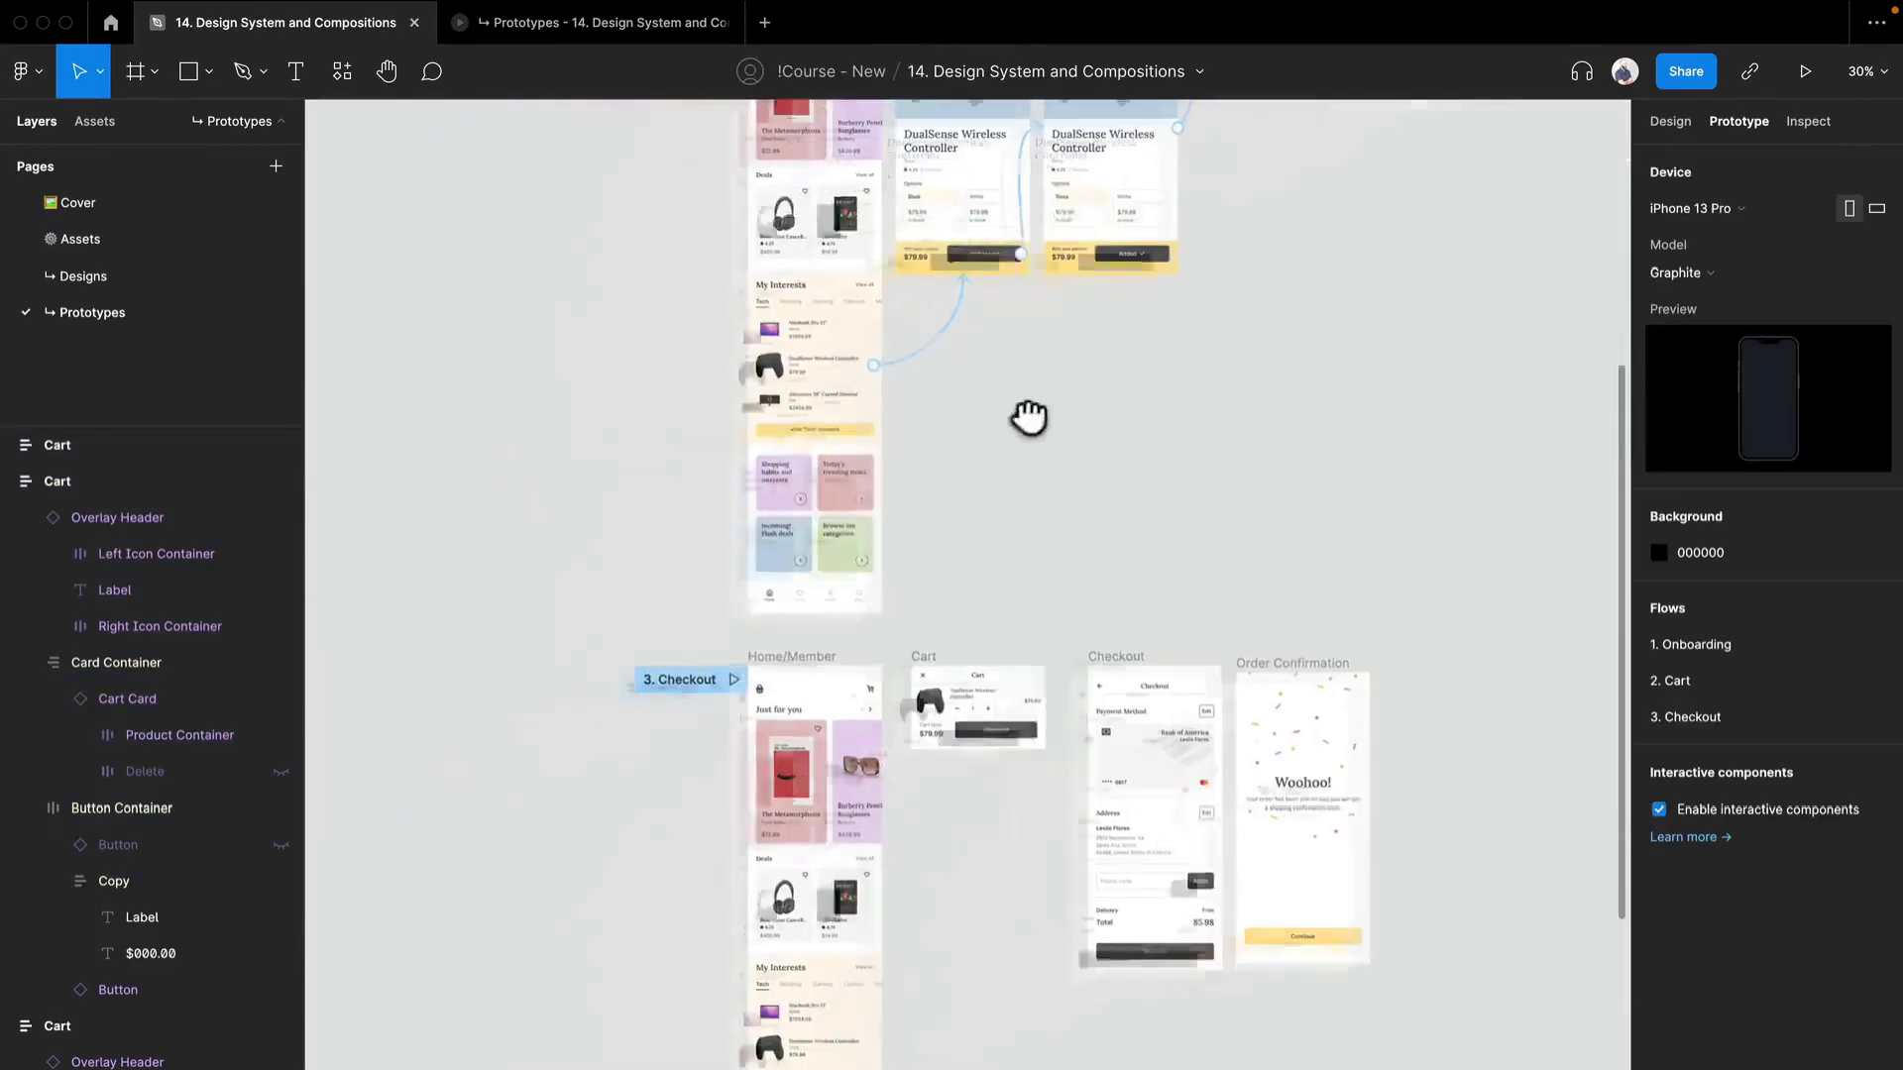
pyautogui.scroll(5, 970, 678)
pyautogui.scroll(3, 846, 731)
pyautogui.scroll(3, 847, 748)
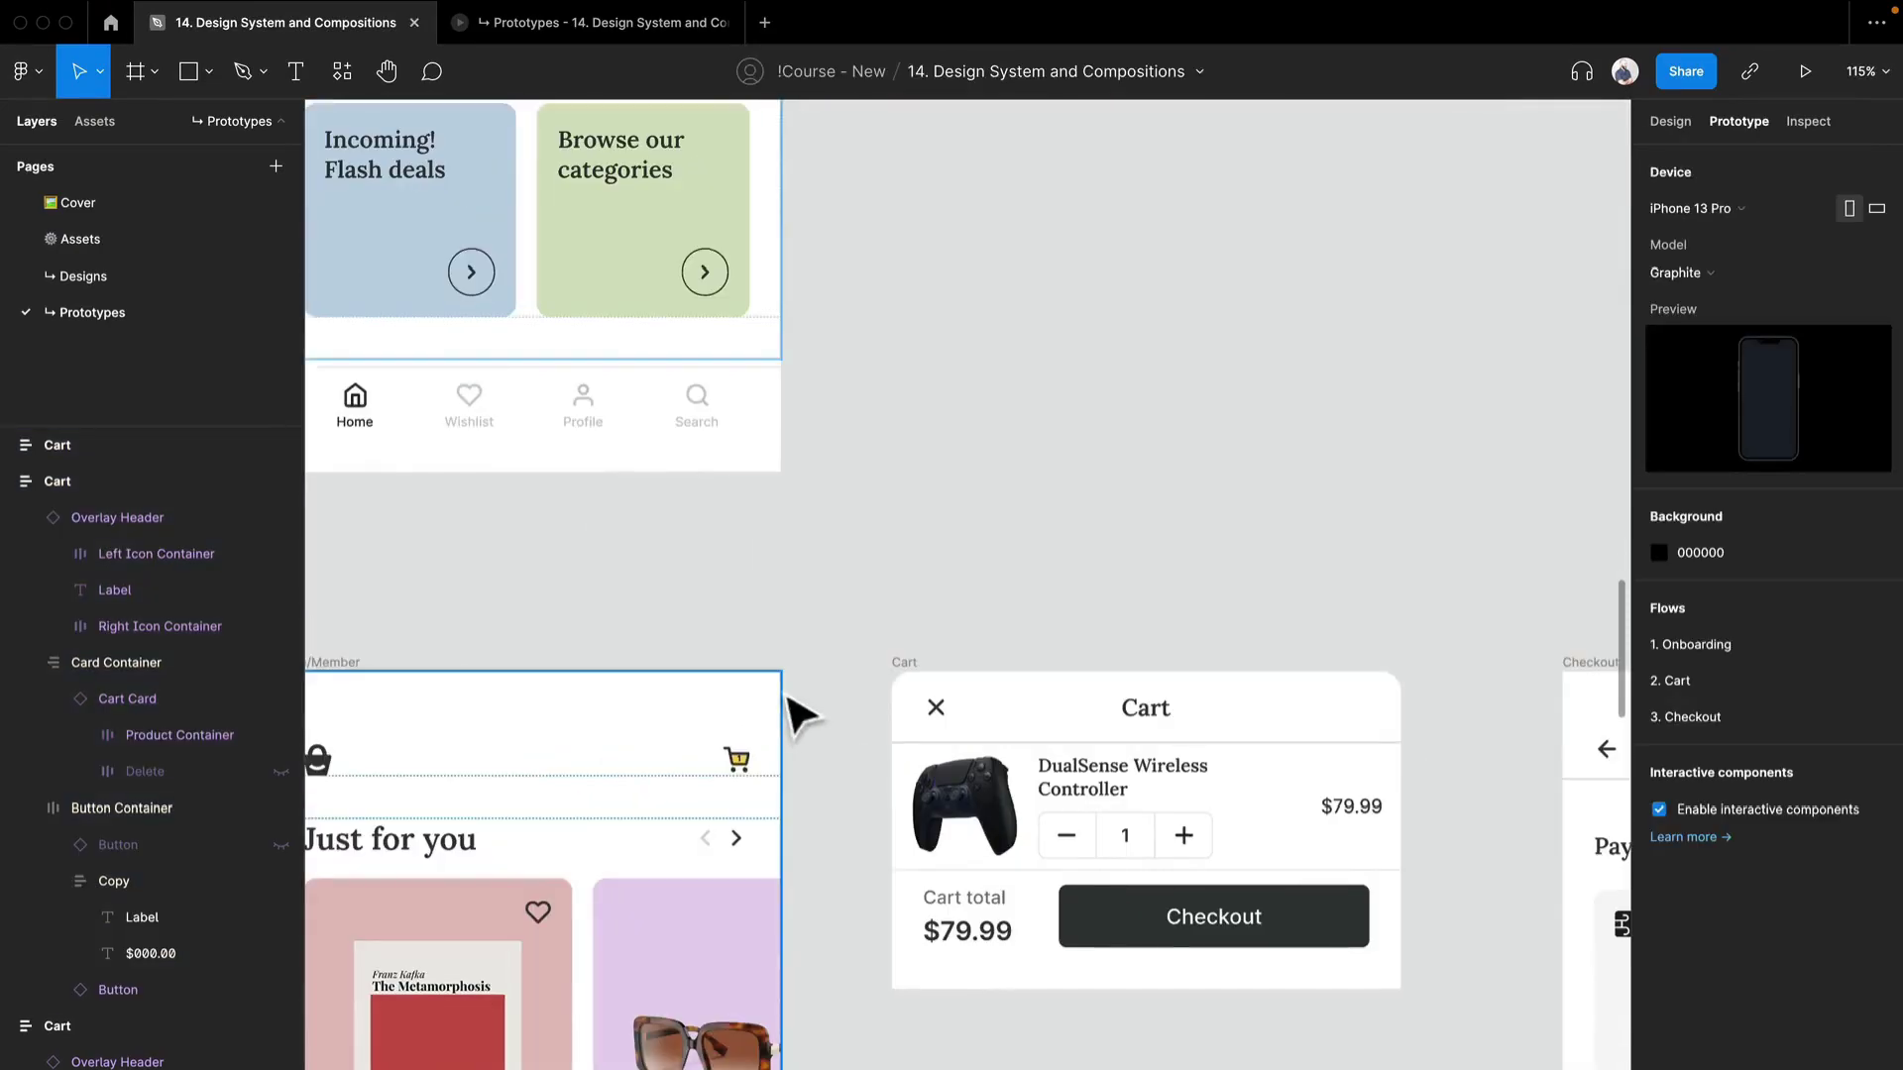
pyautogui.click(748, 772)
pyautogui.doubleClick(734, 762)
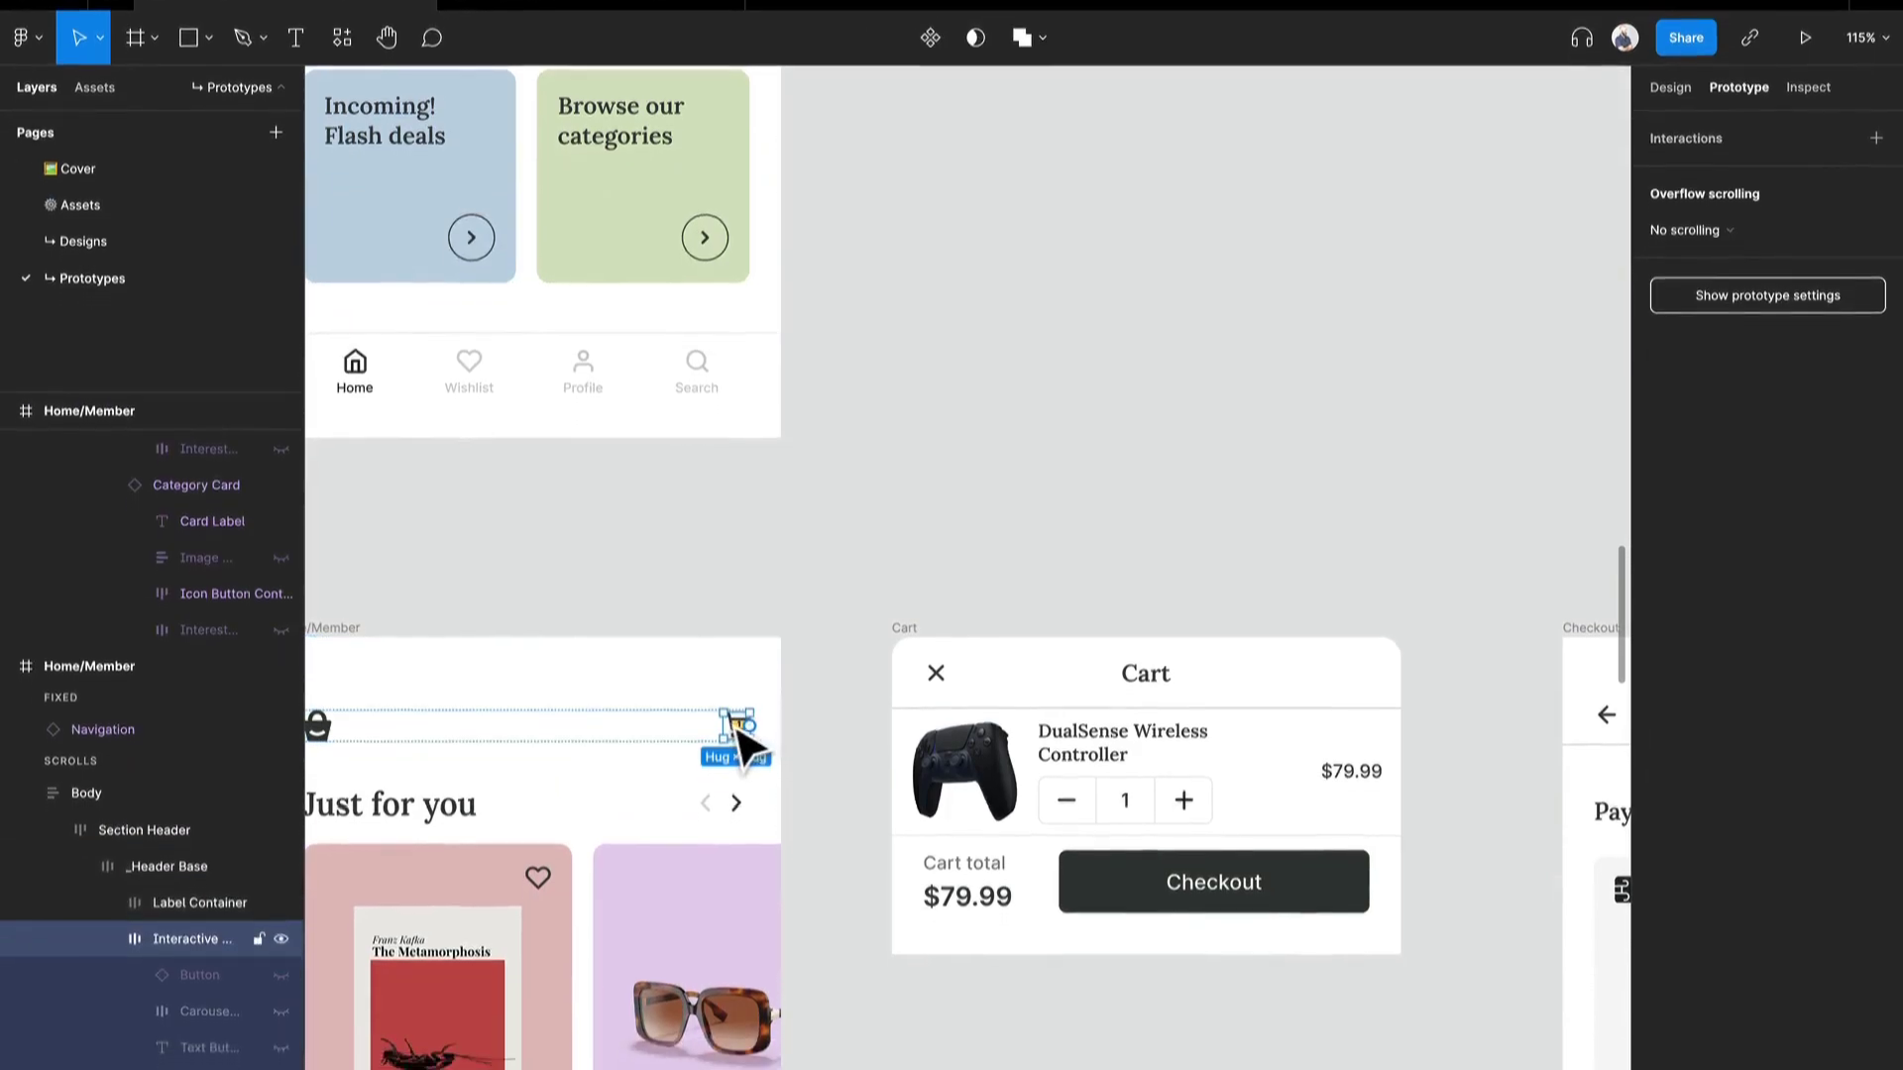
pyautogui.moveTo(749, 760); pyautogui.dragTo(548, 679)
pyautogui.scroll(-2, 551, 594)
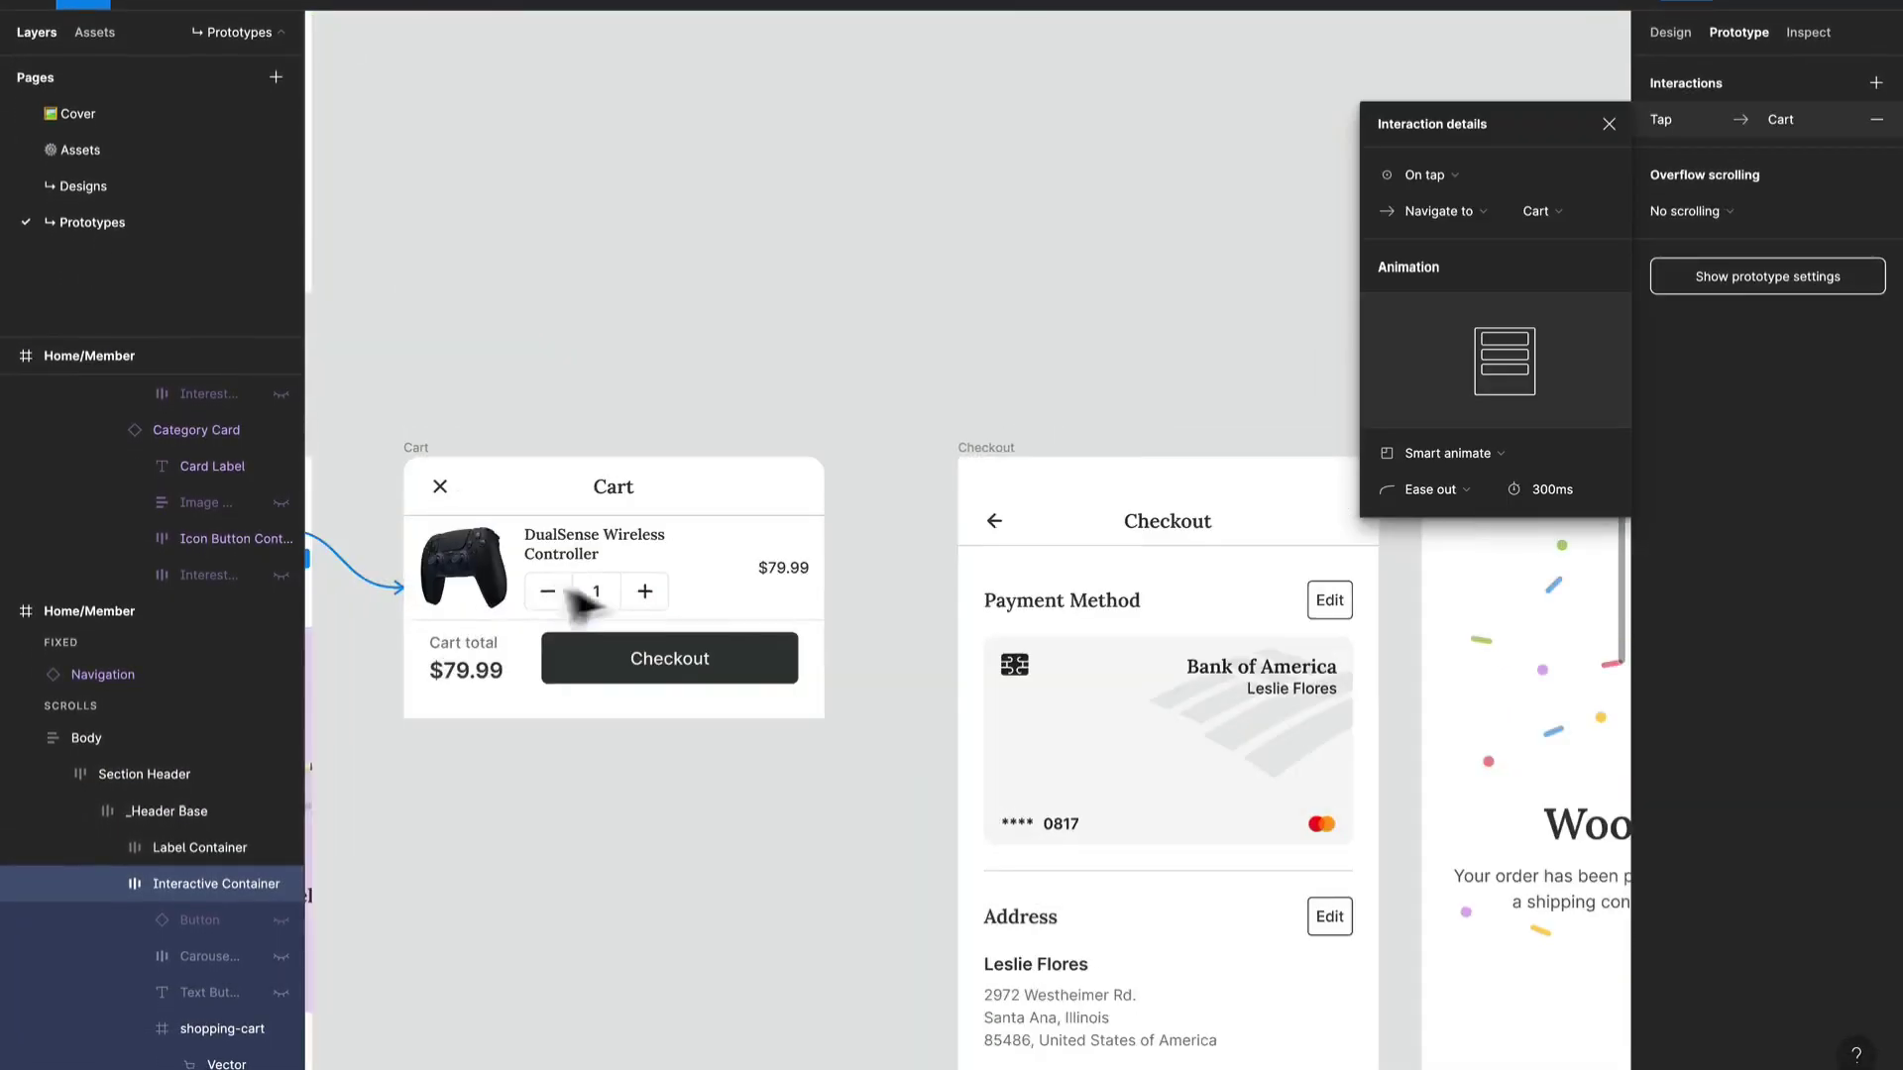
pyautogui.click(1442, 211)
pyautogui.click(1459, 285)
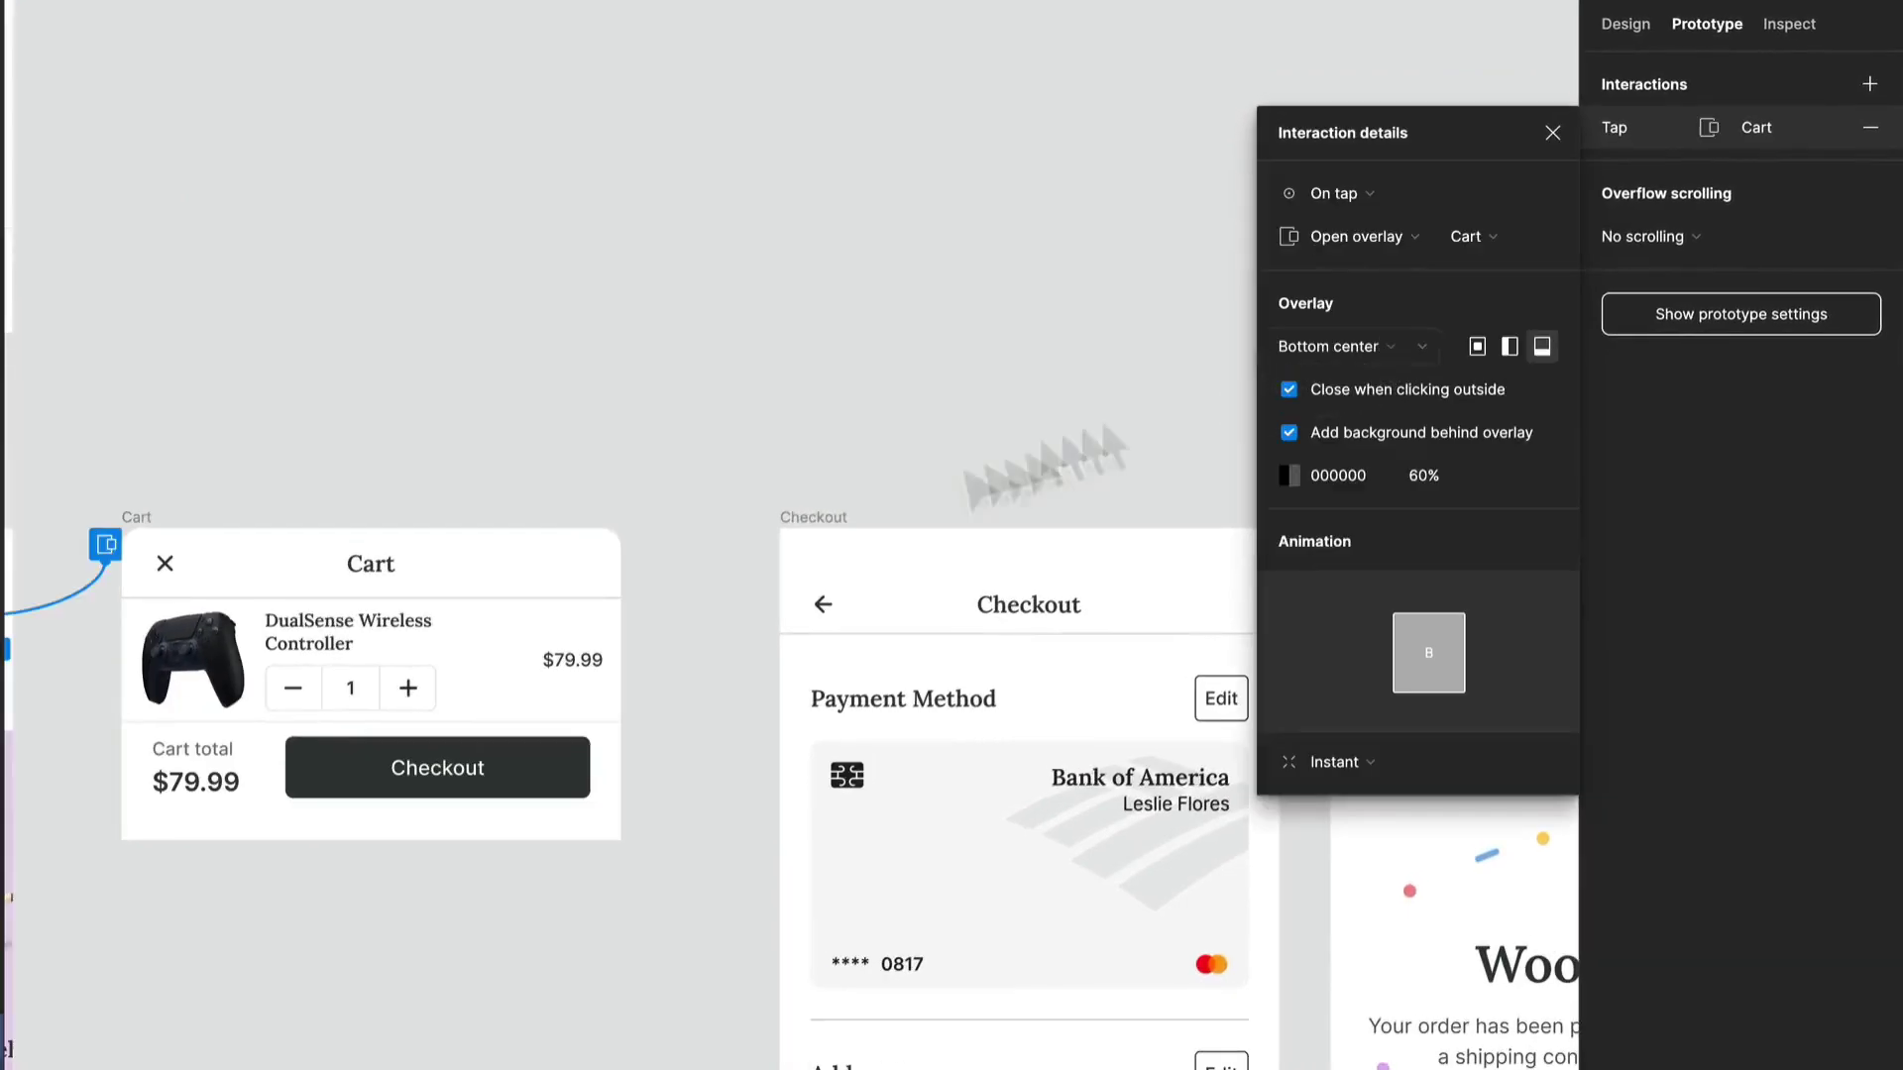
# Step: Set the Cart overlay's animation to Move in with an upward direction
pyautogui.moveTo(695, 503); pyautogui.dragTo(827, 325)
pyautogui.moveTo(627, 370); pyautogui.dragTo(882, 288)
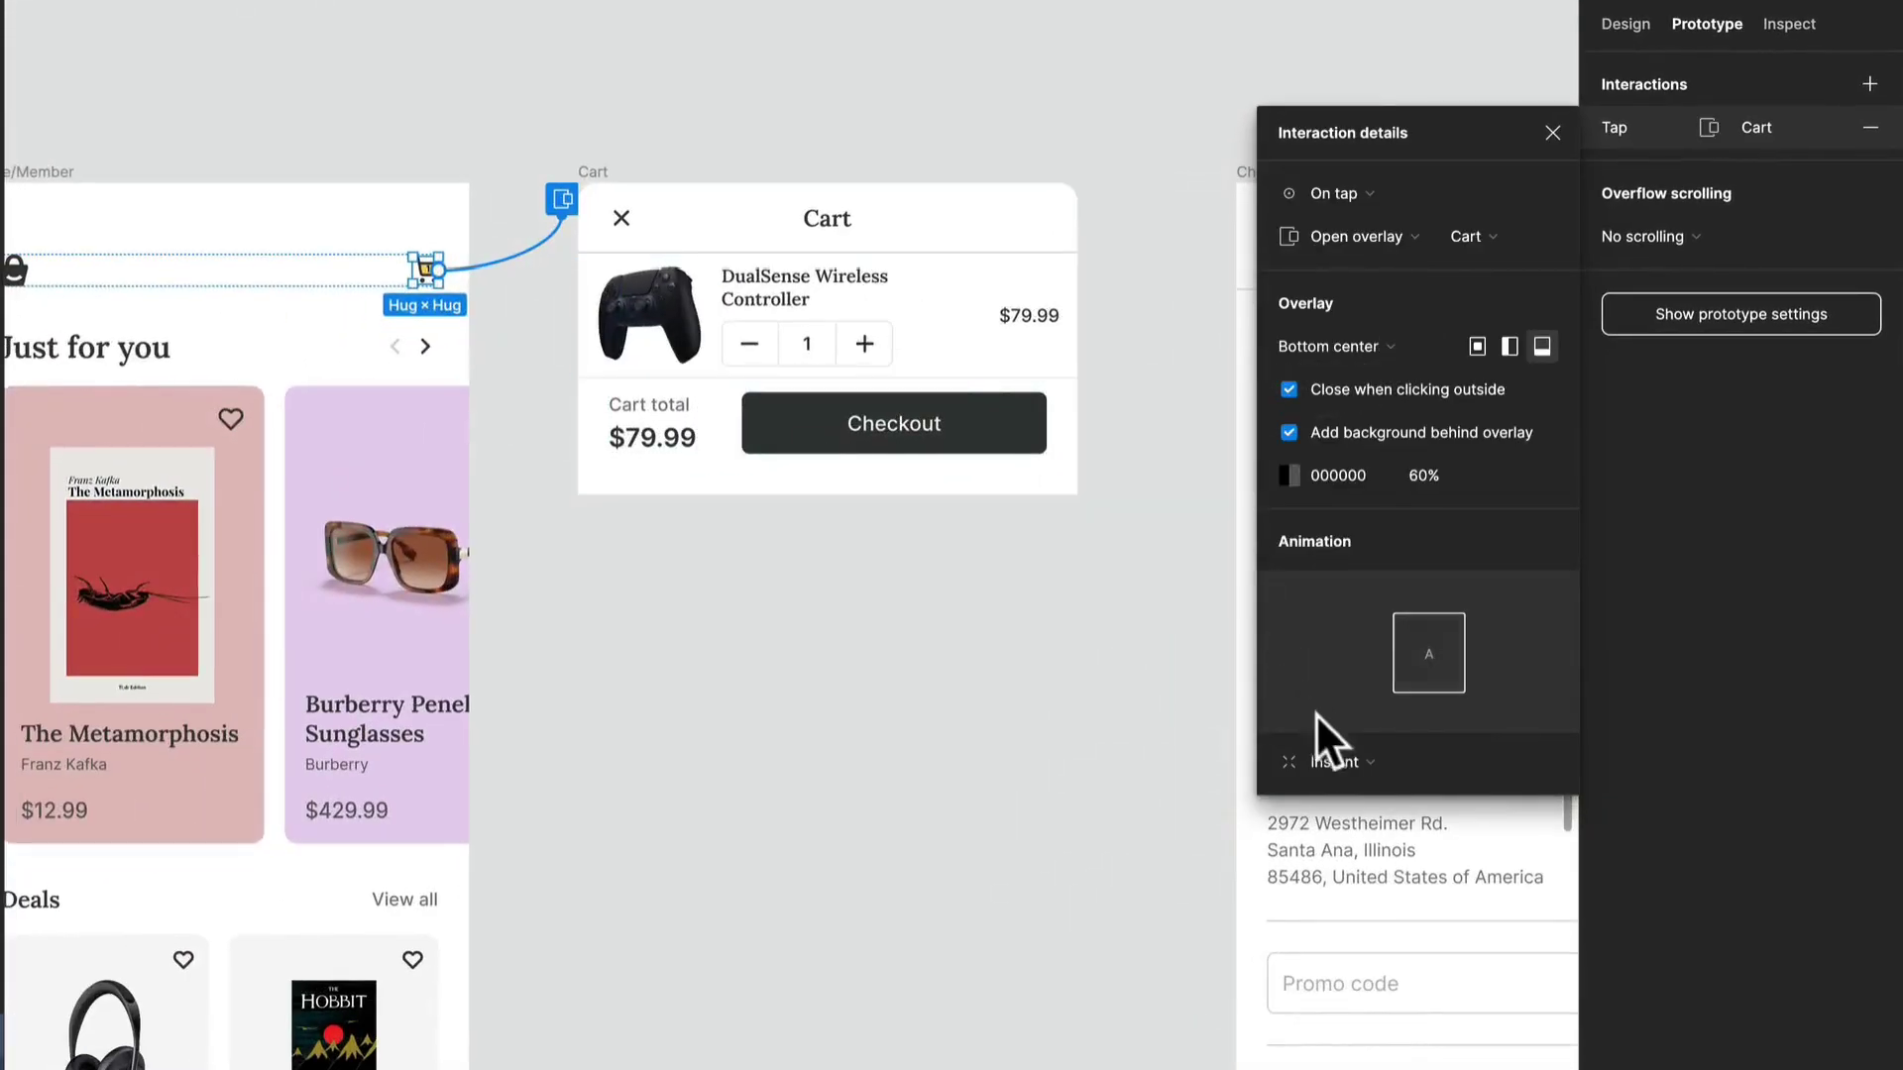
pyautogui.click(1346, 761)
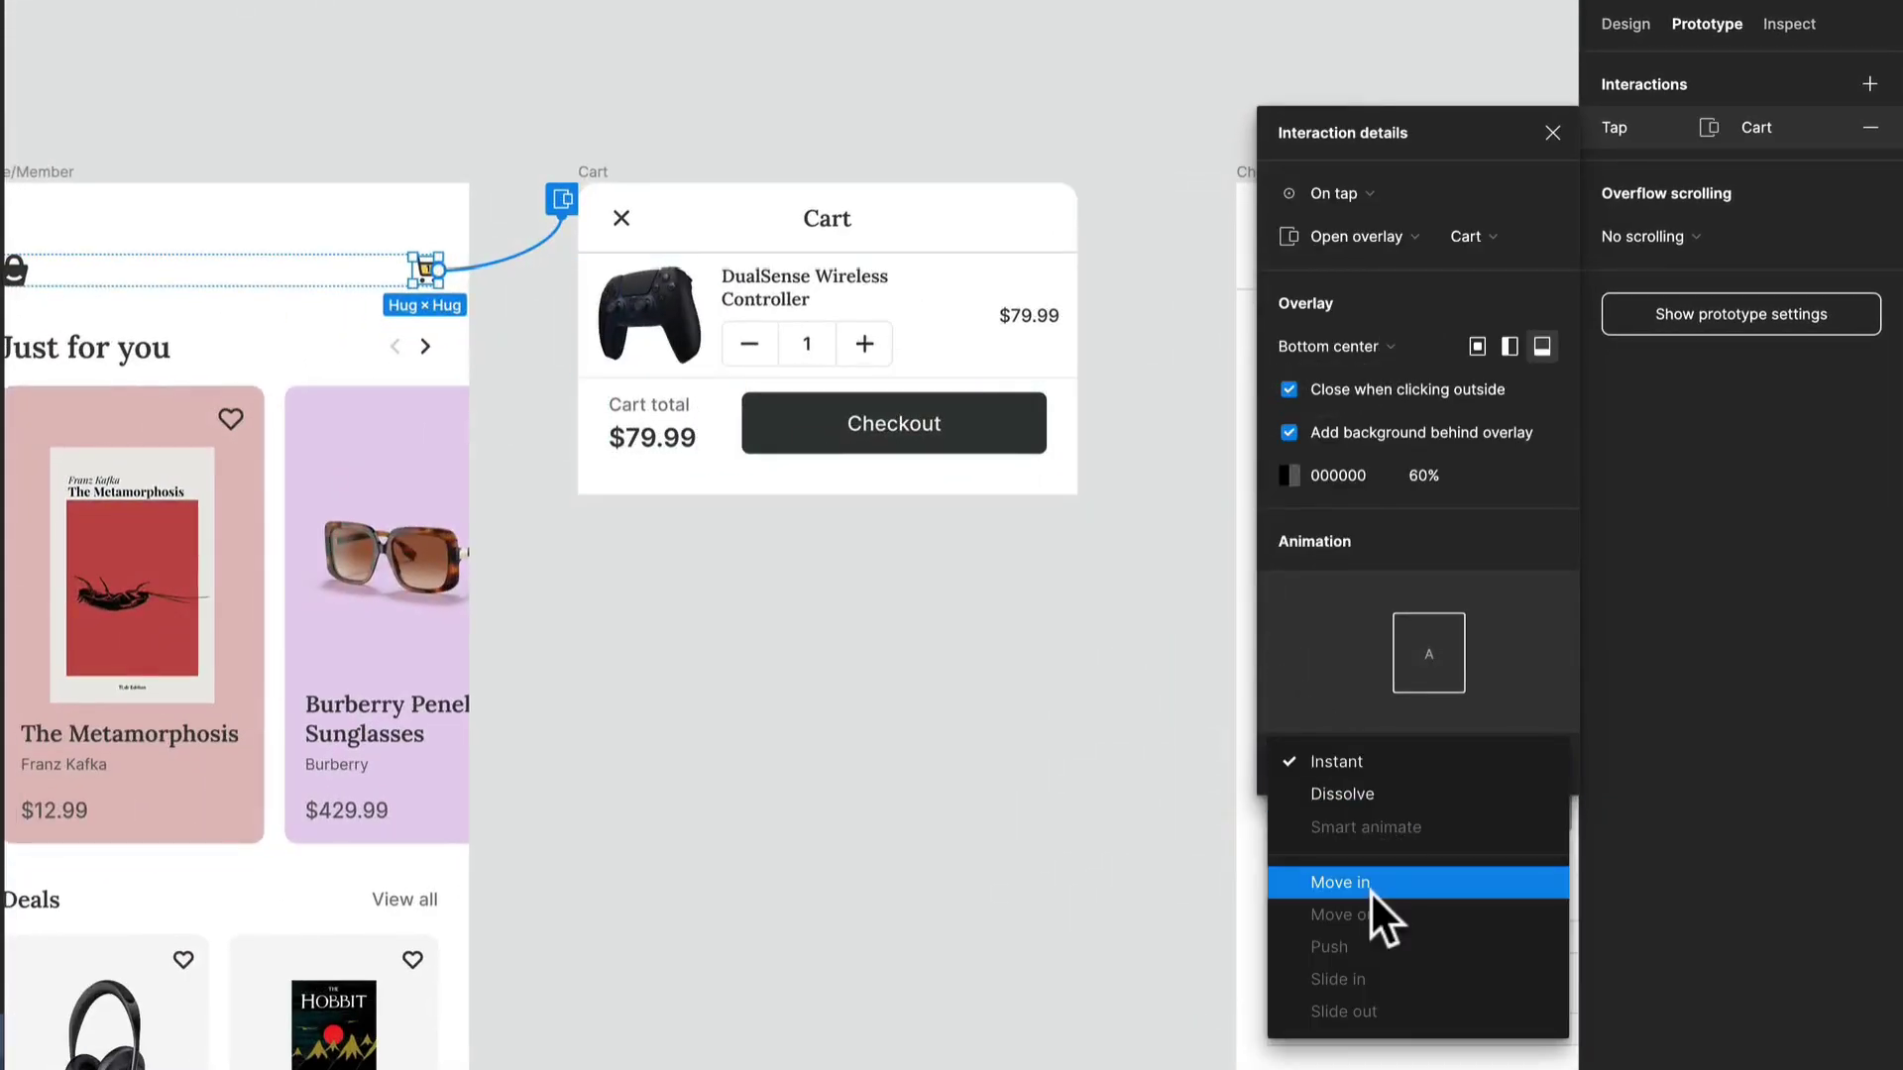
pyautogui.click(1370, 882)
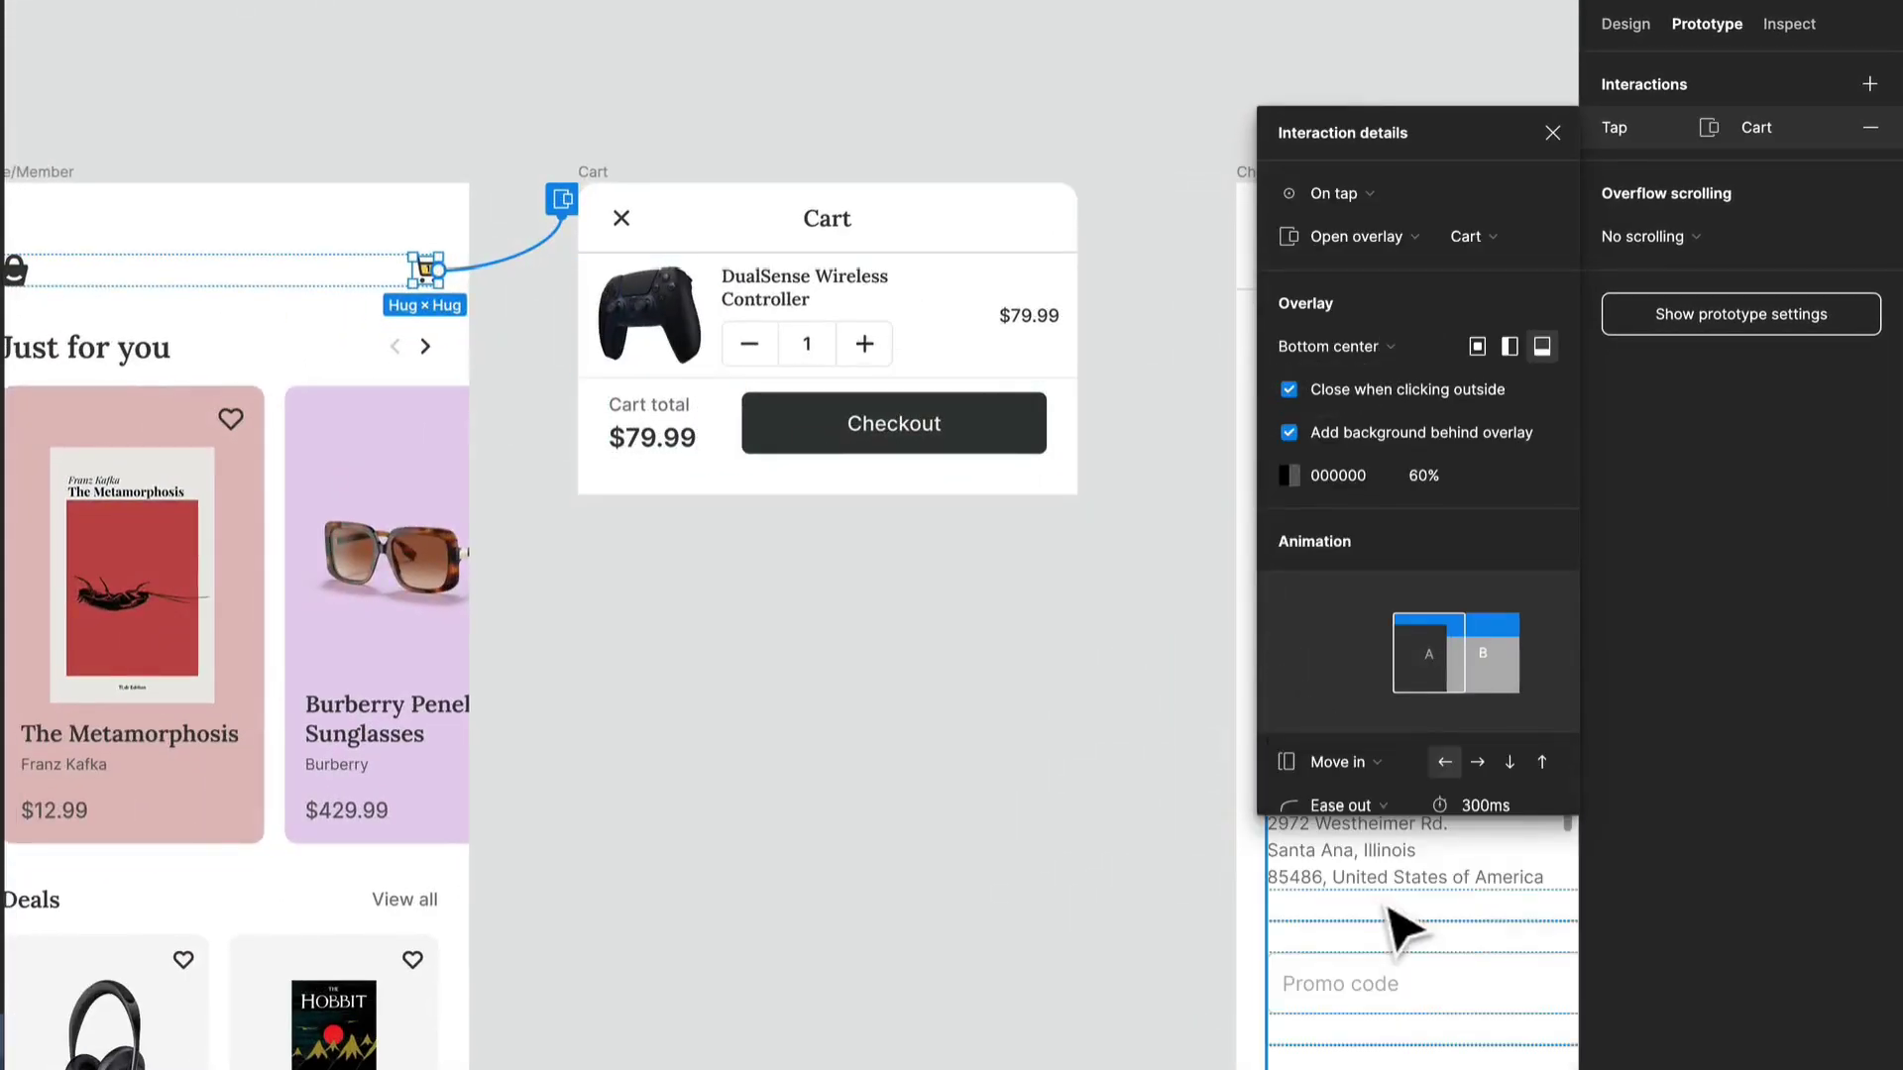
pyautogui.click(1540, 761)
pyautogui.click(734, 722)
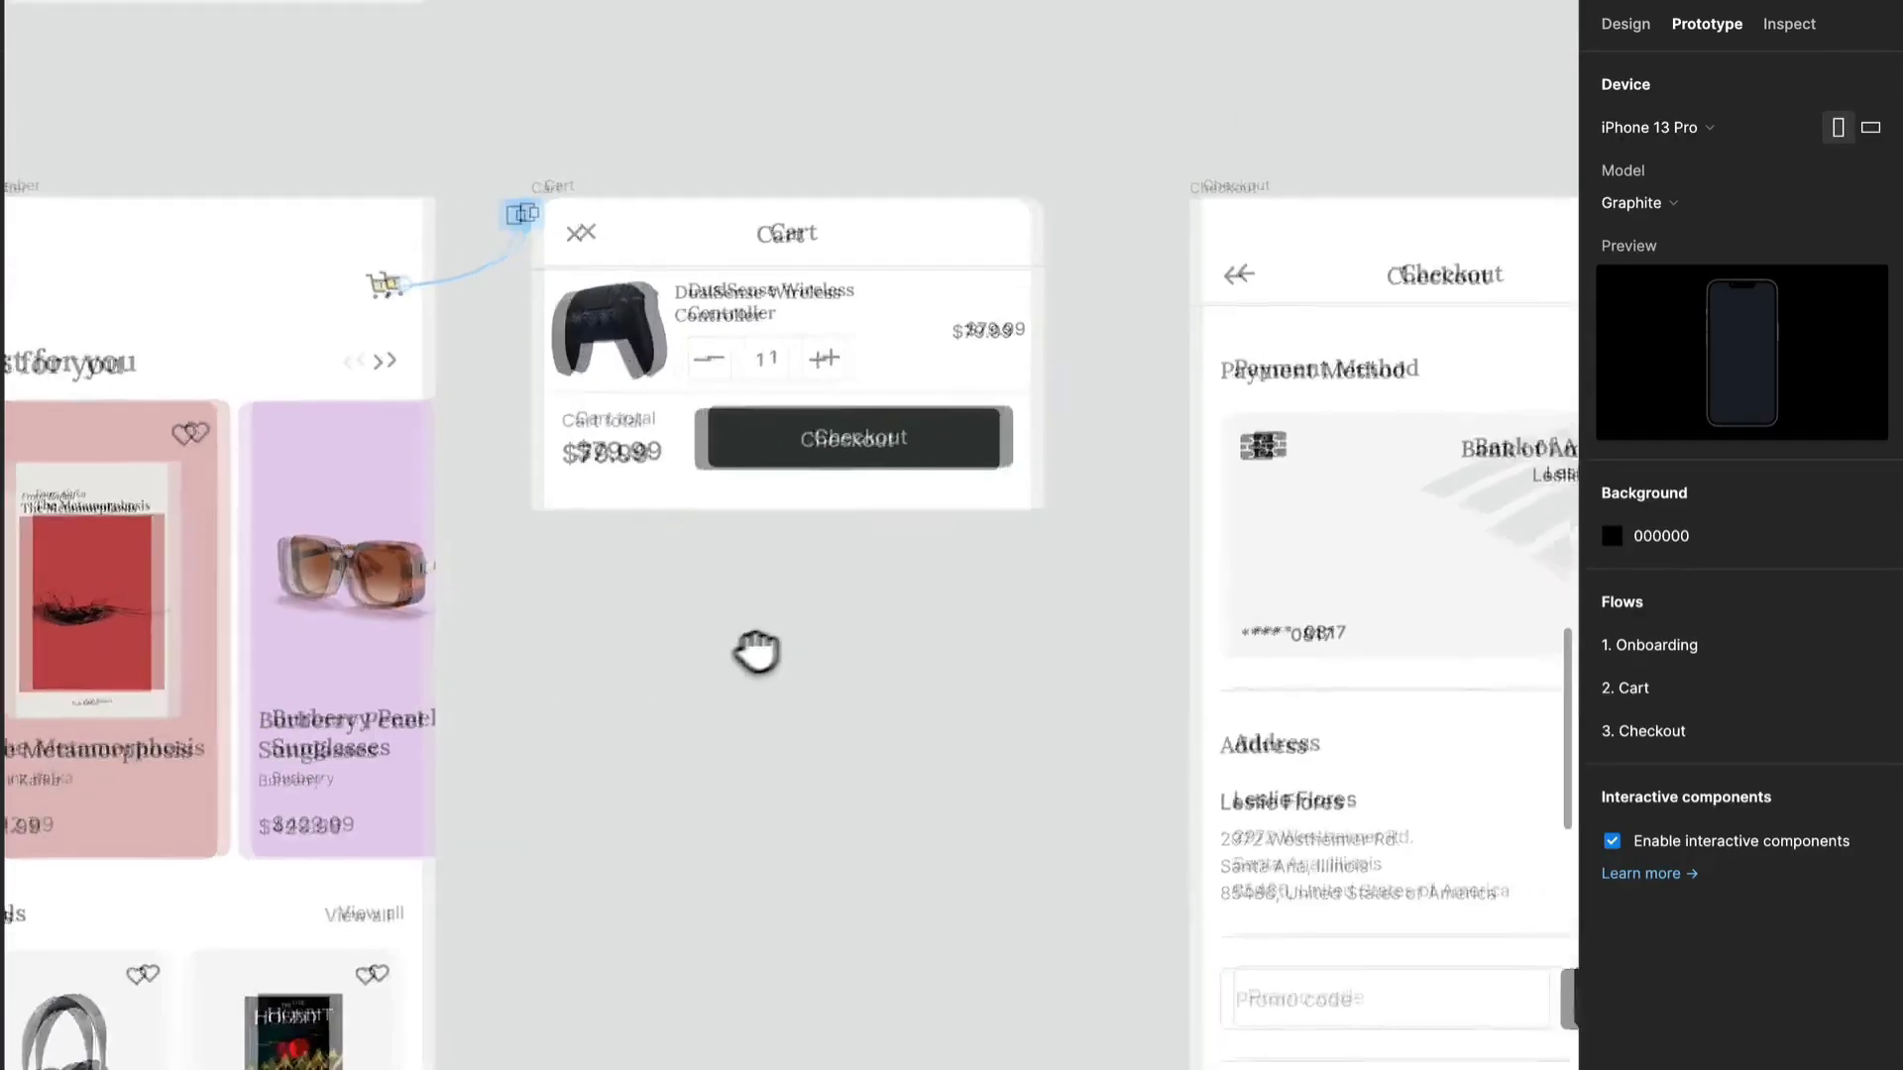
# Step: Connect the Cart's Checkout button to the Checkout frame, using a Move in animation directed left
pyautogui.hscroll(5, 644, 615)
pyautogui.click(555, 454)
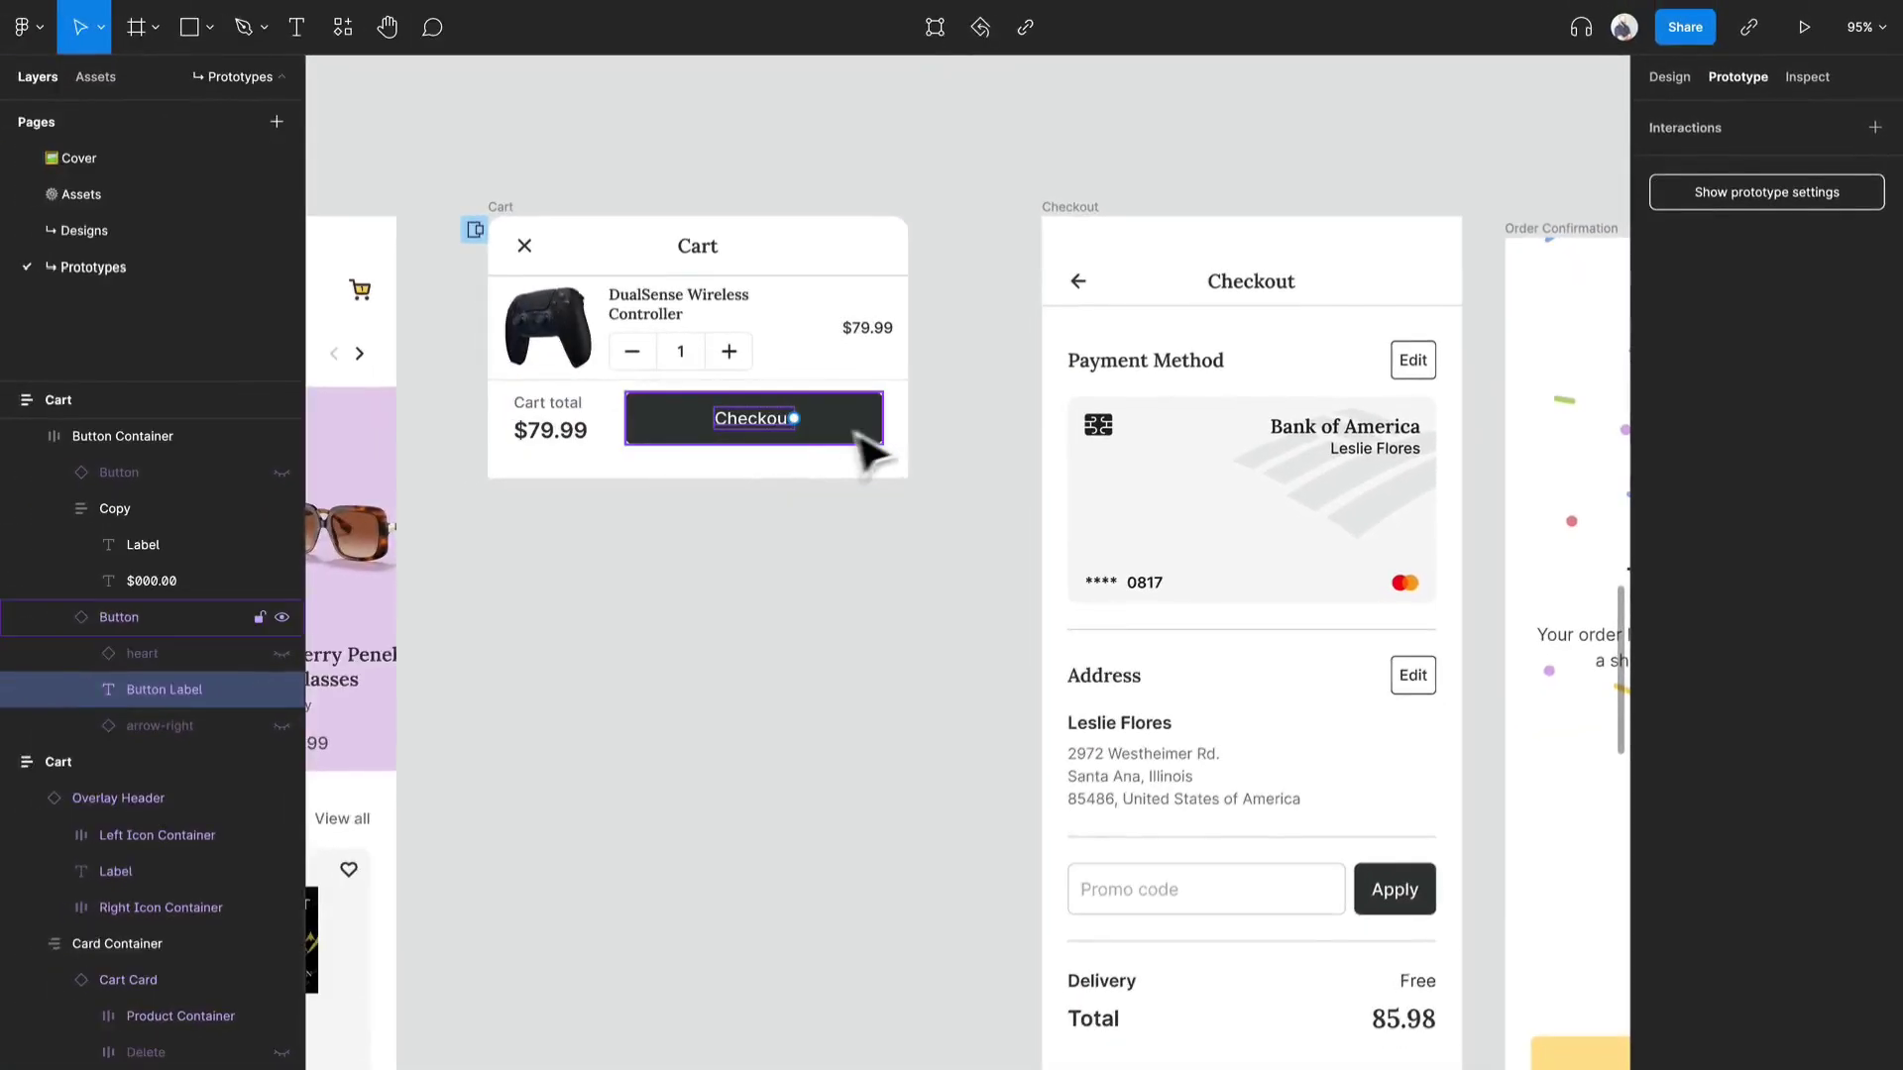
pyautogui.moveTo(882, 418); pyautogui.dragTo(1318, 448)
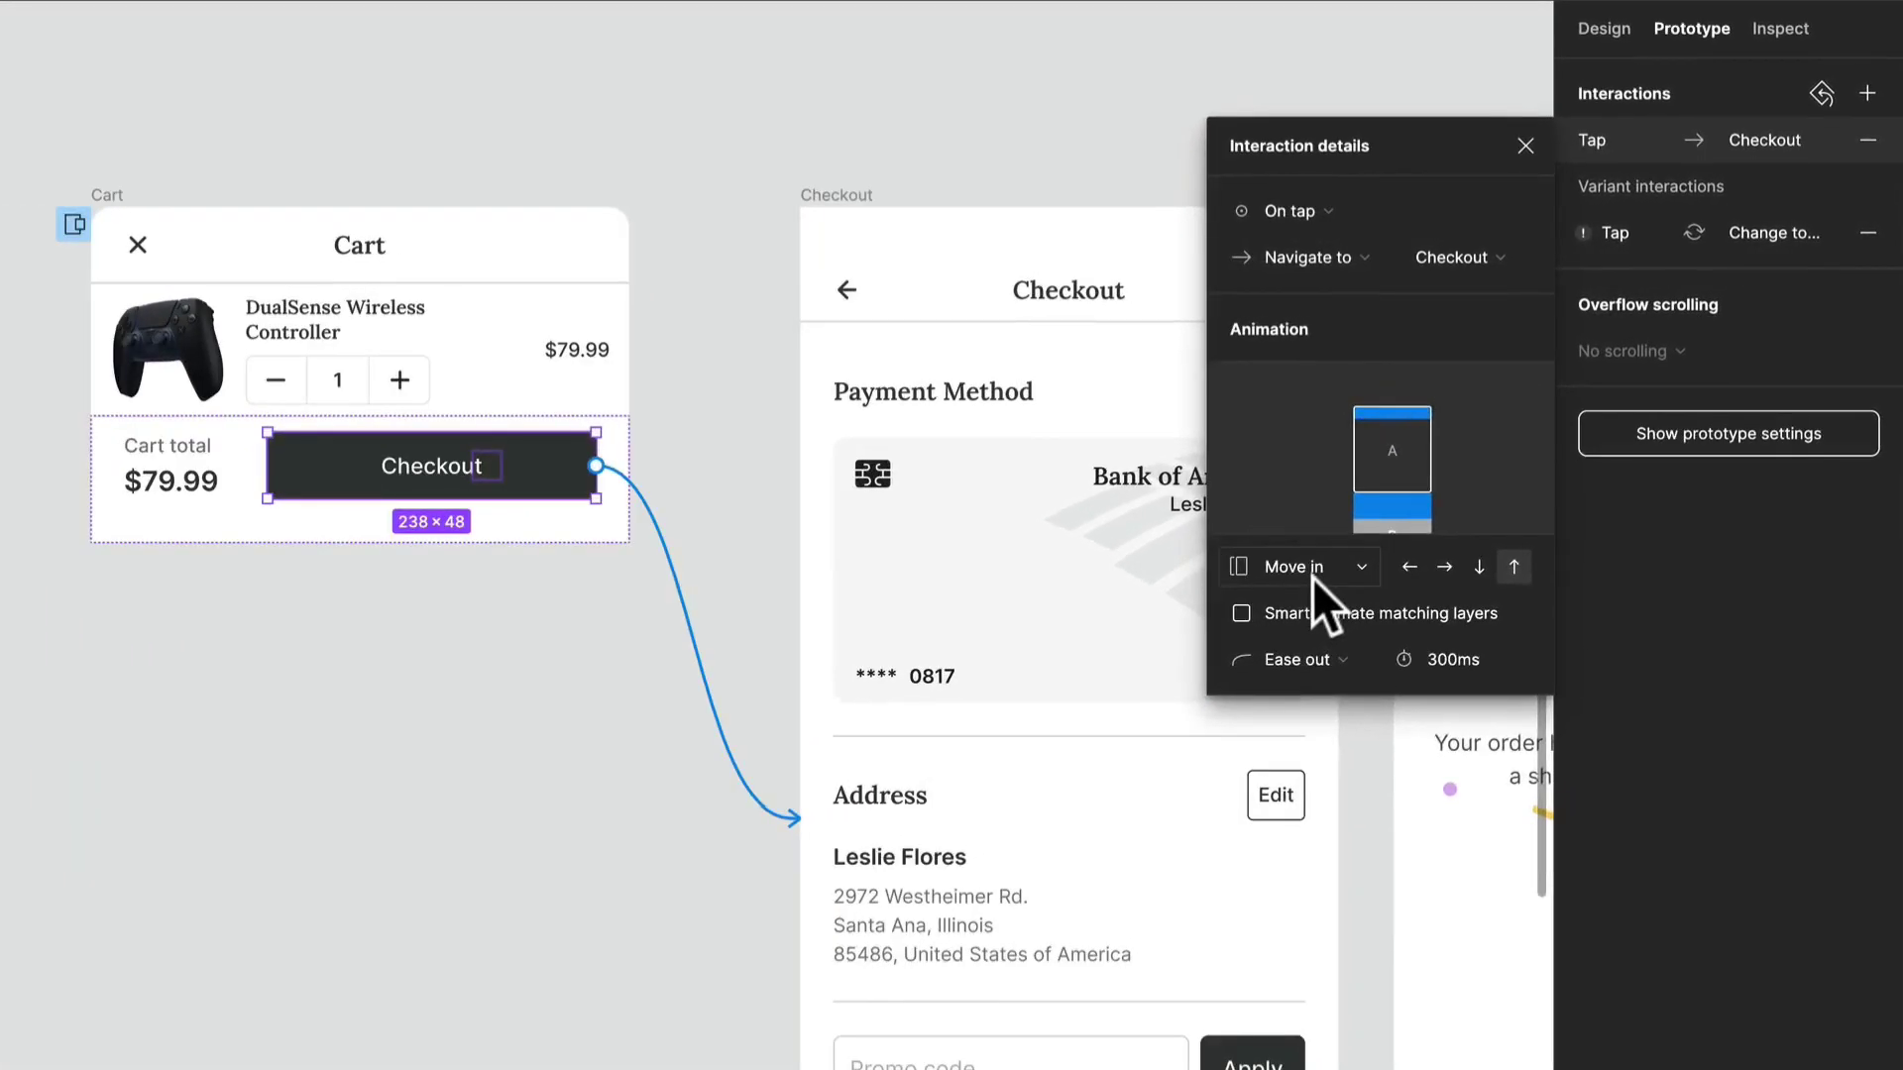
pyautogui.click(1427, 497)
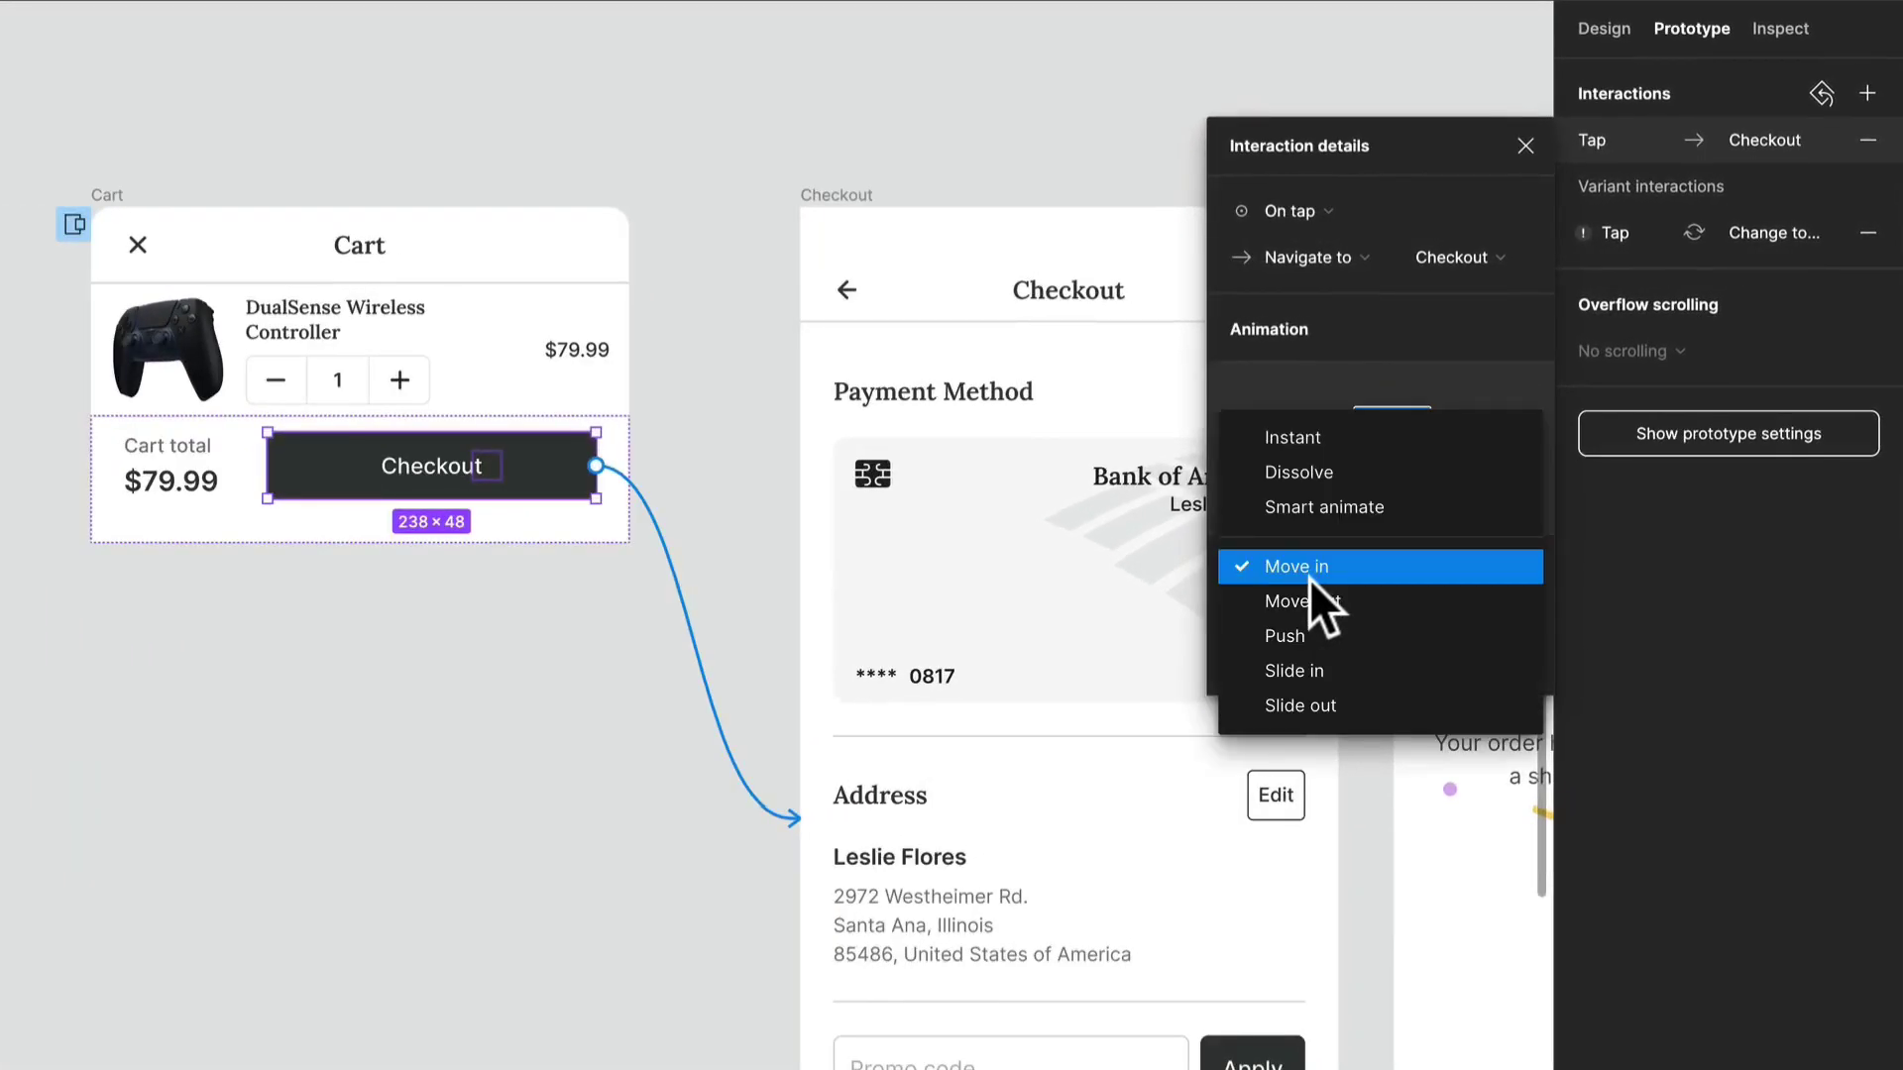
pyautogui.click(1310, 575)
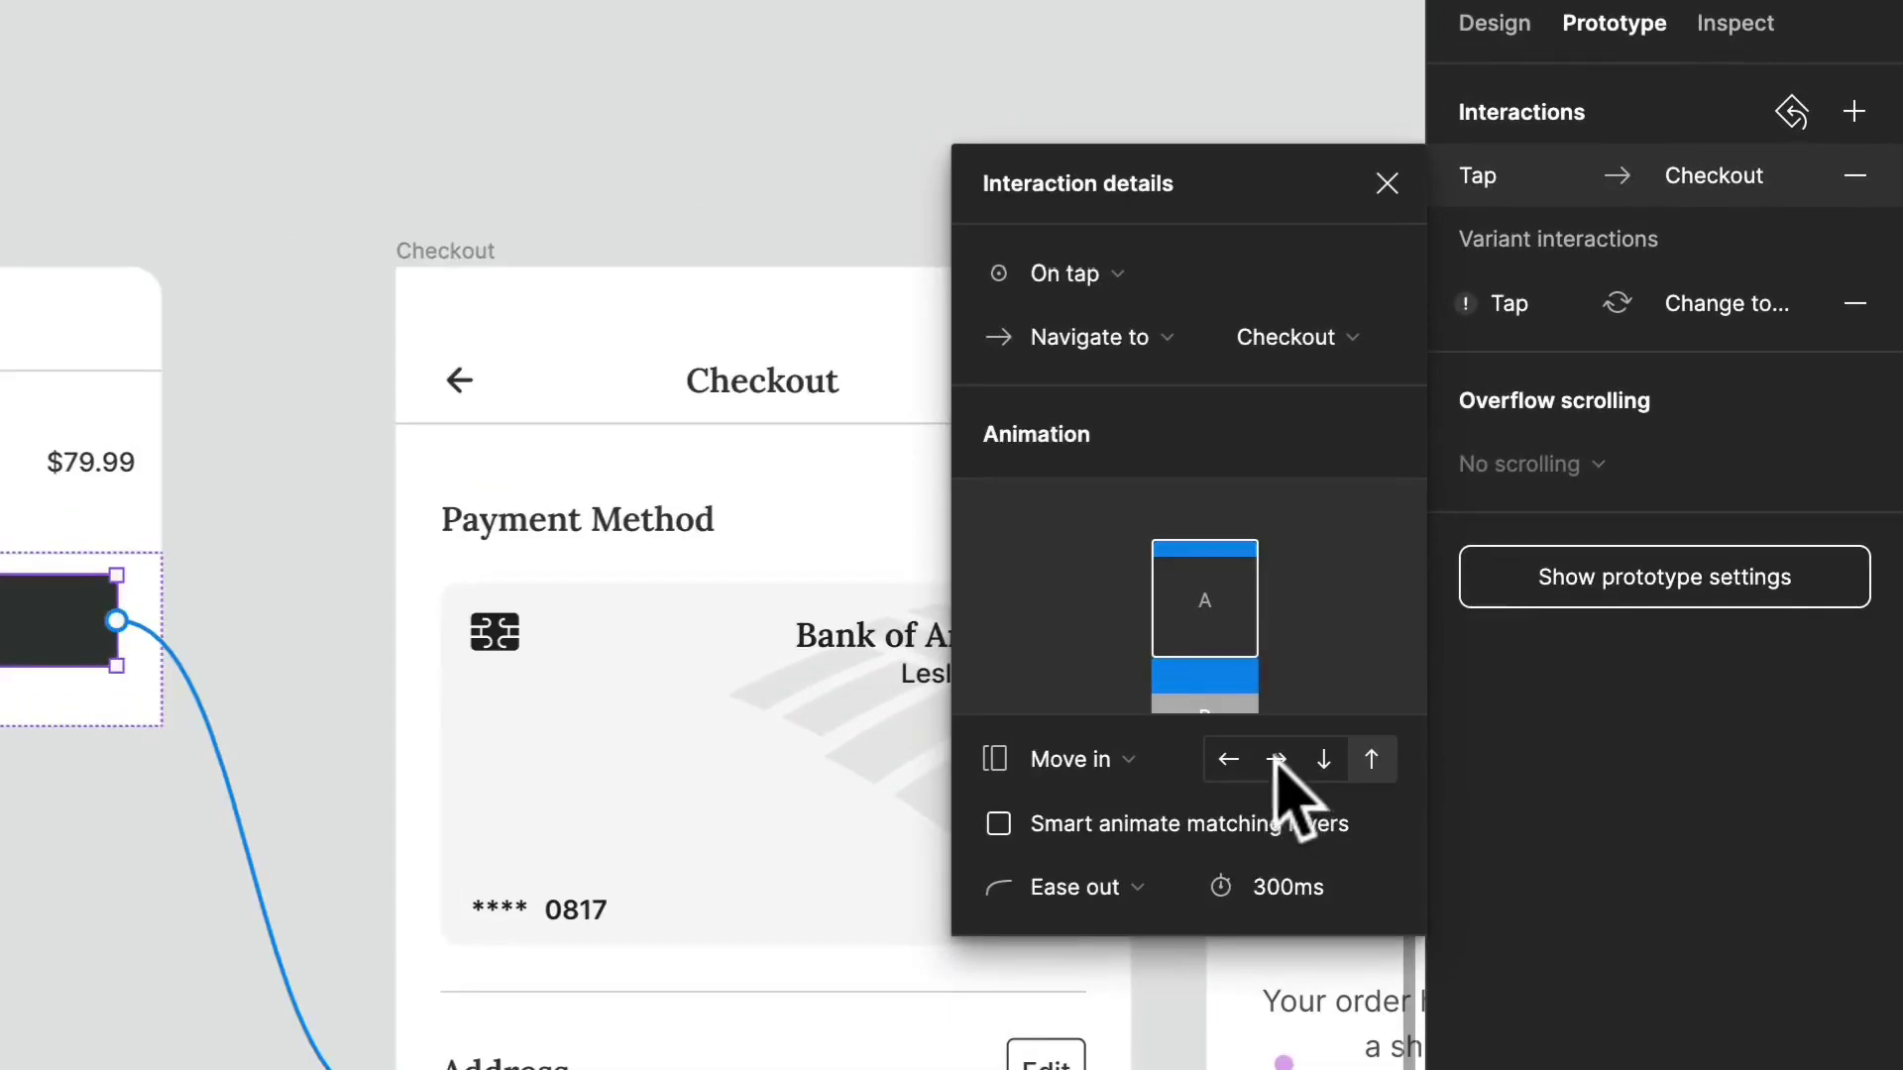
pyautogui.click(1229, 760)
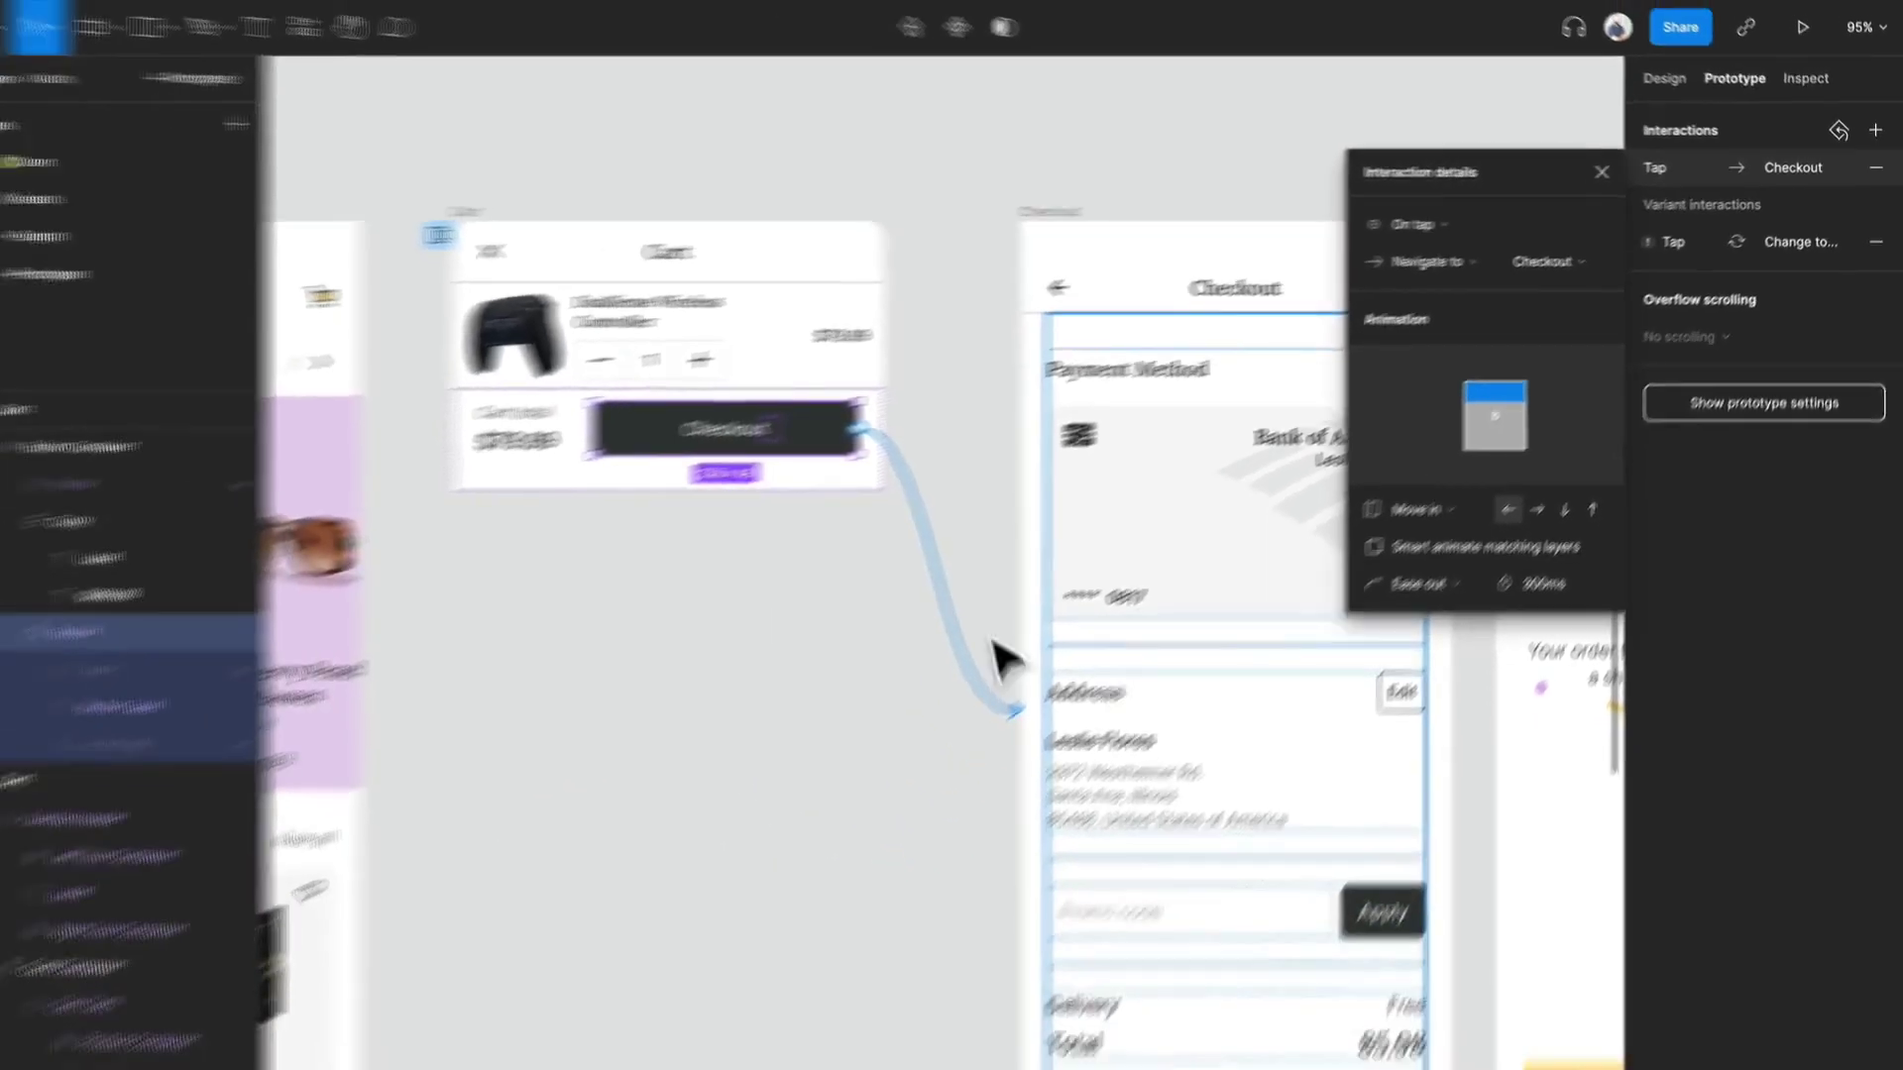
# Step: Connect the back arrow in the Checkout frame's header to the Checkout flow's Home/Member frame
pyautogui.moveTo(972, 620); pyautogui.dragTo(839, 563)
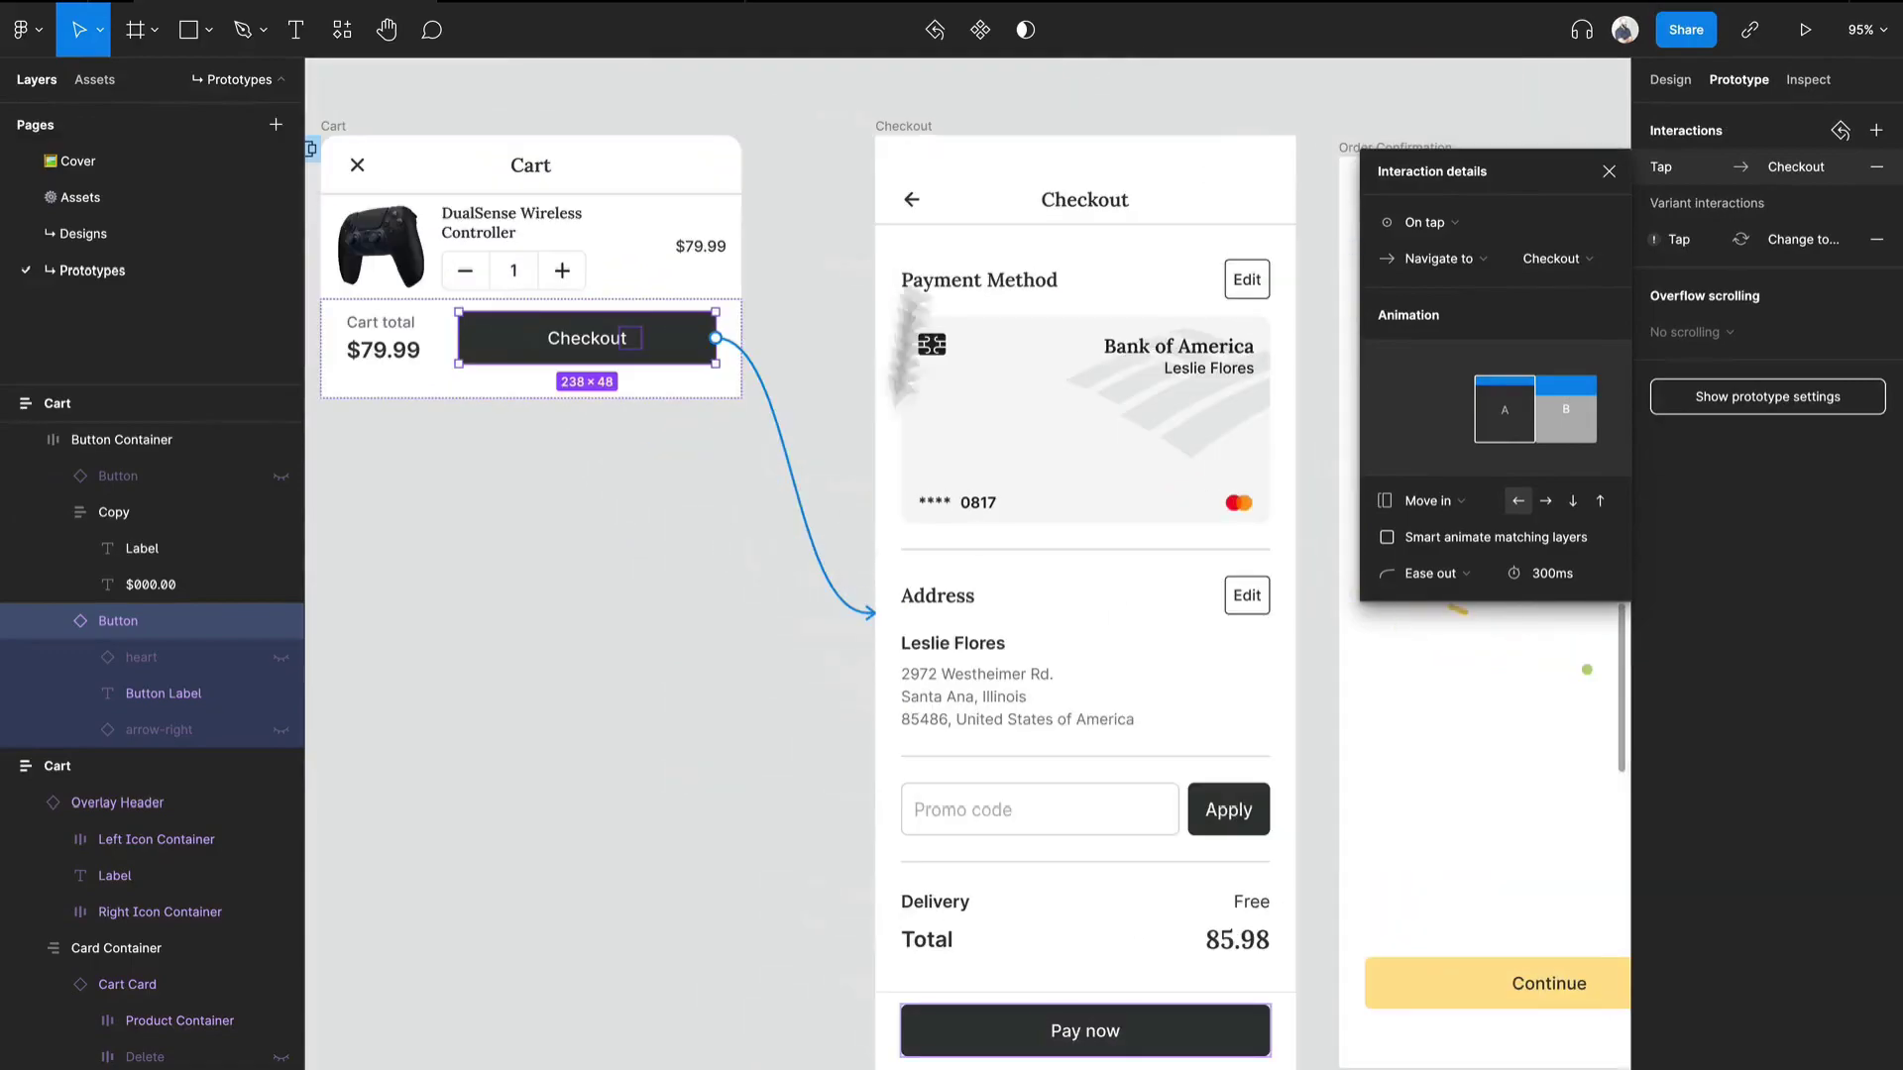
pyautogui.click(913, 200)
pyautogui.moveTo(921, 199); pyautogui.dragTo(580, 540)
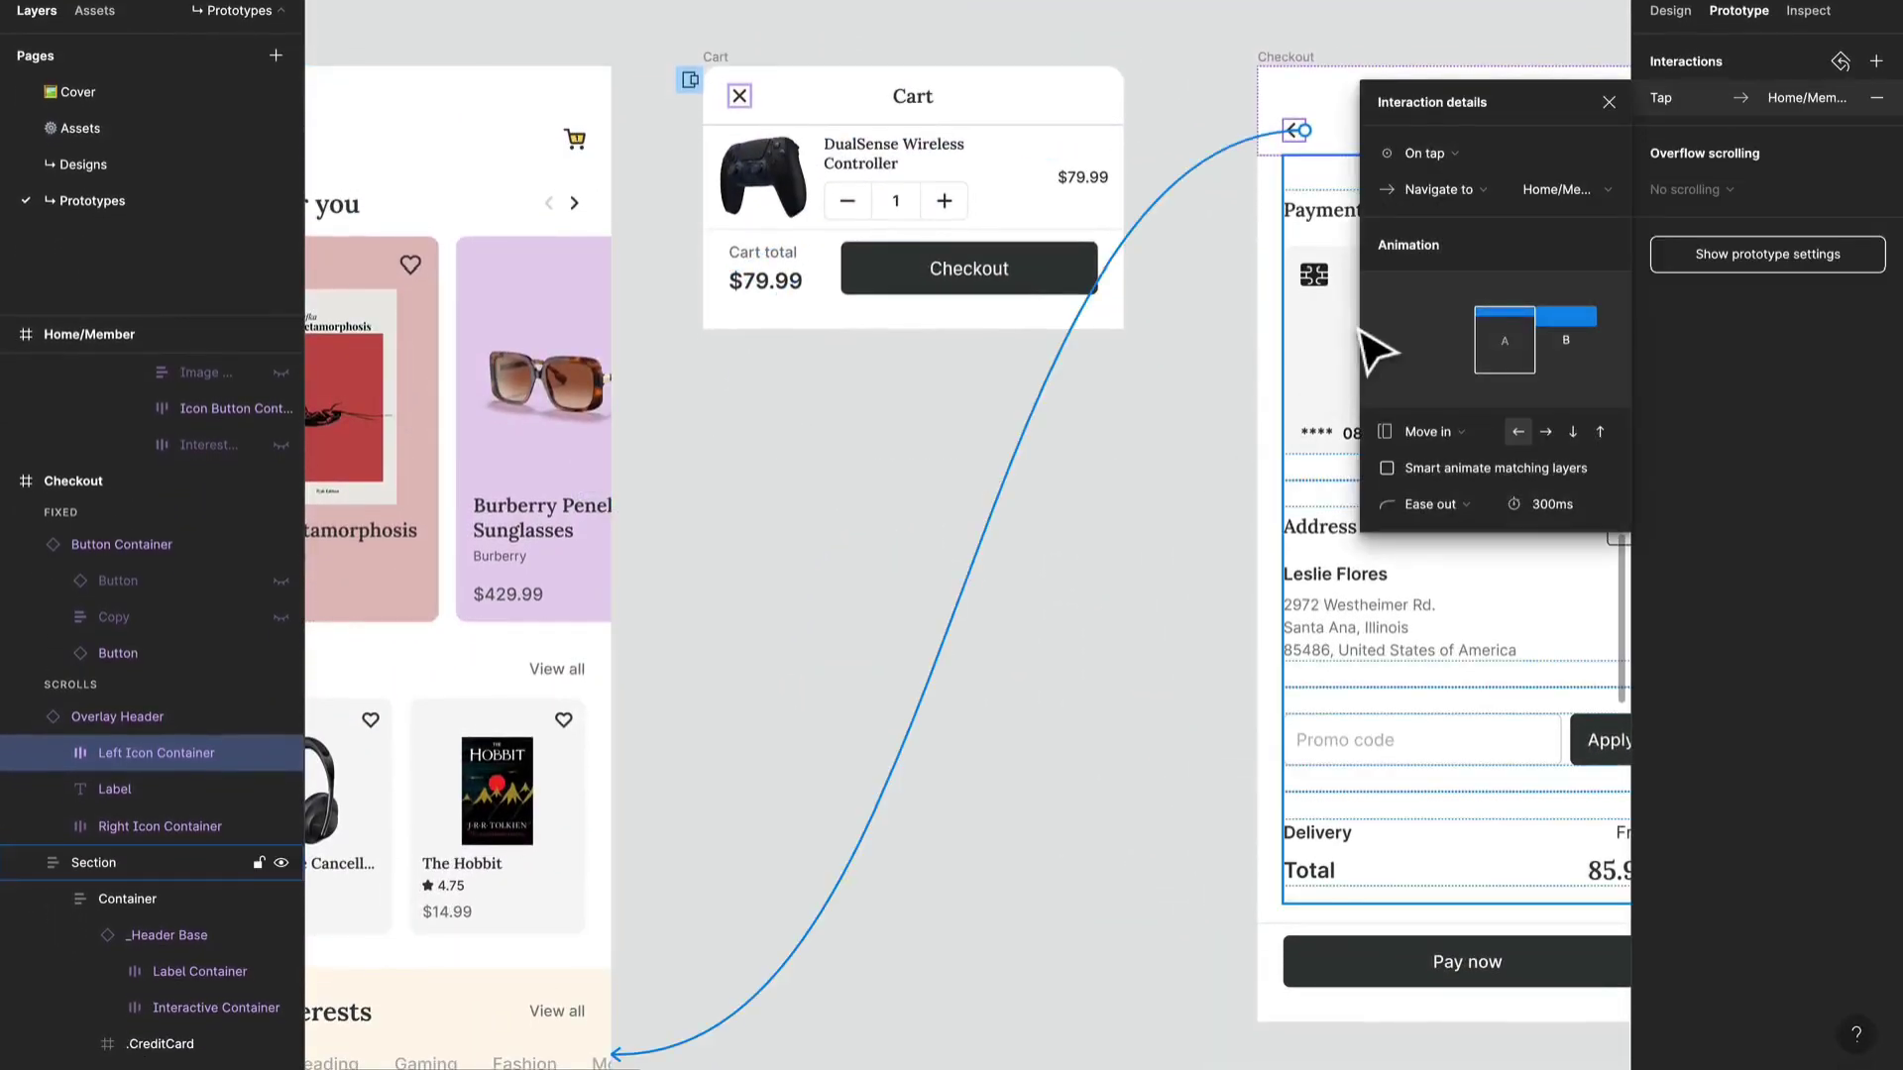
pyautogui.moveTo(1175, 513); pyautogui.dragTo(889, 446)
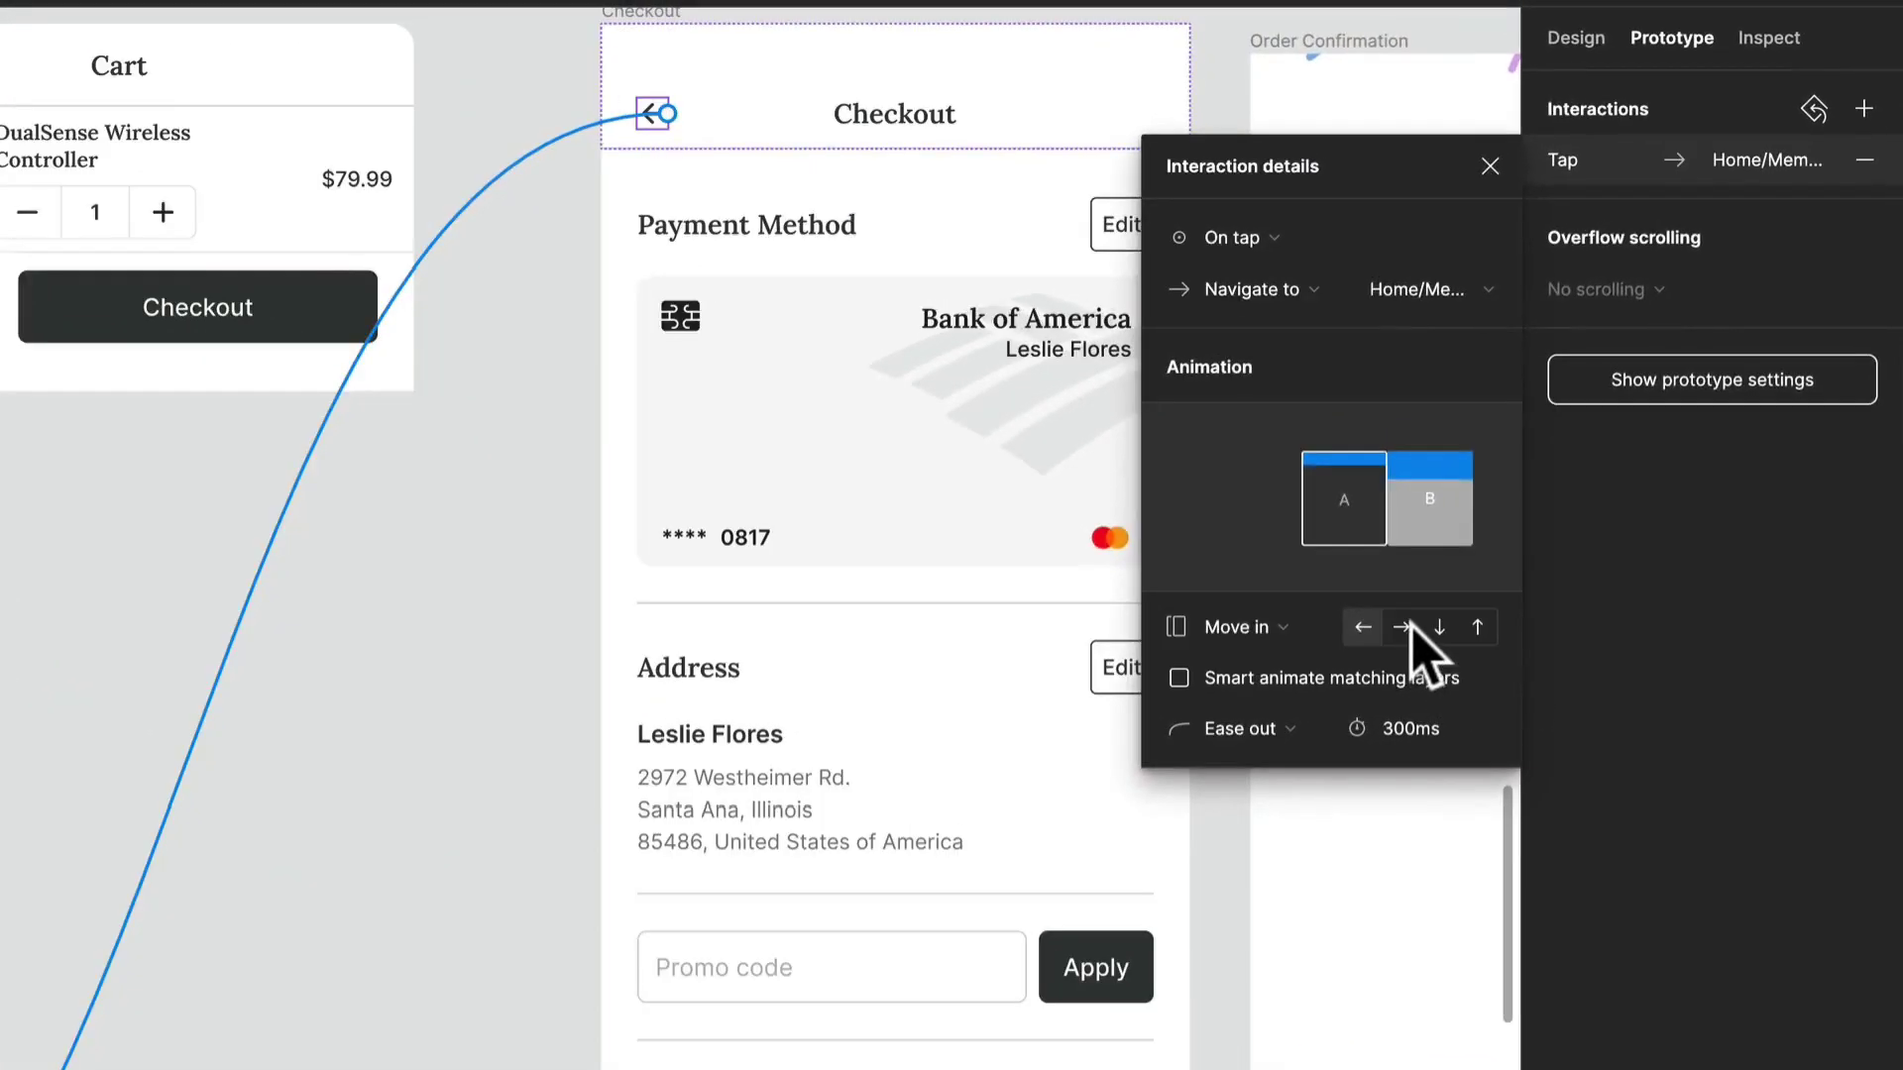
# Step: Set the back arrow interaction's animation to Push with a rightward direction
pyautogui.click(1402, 627)
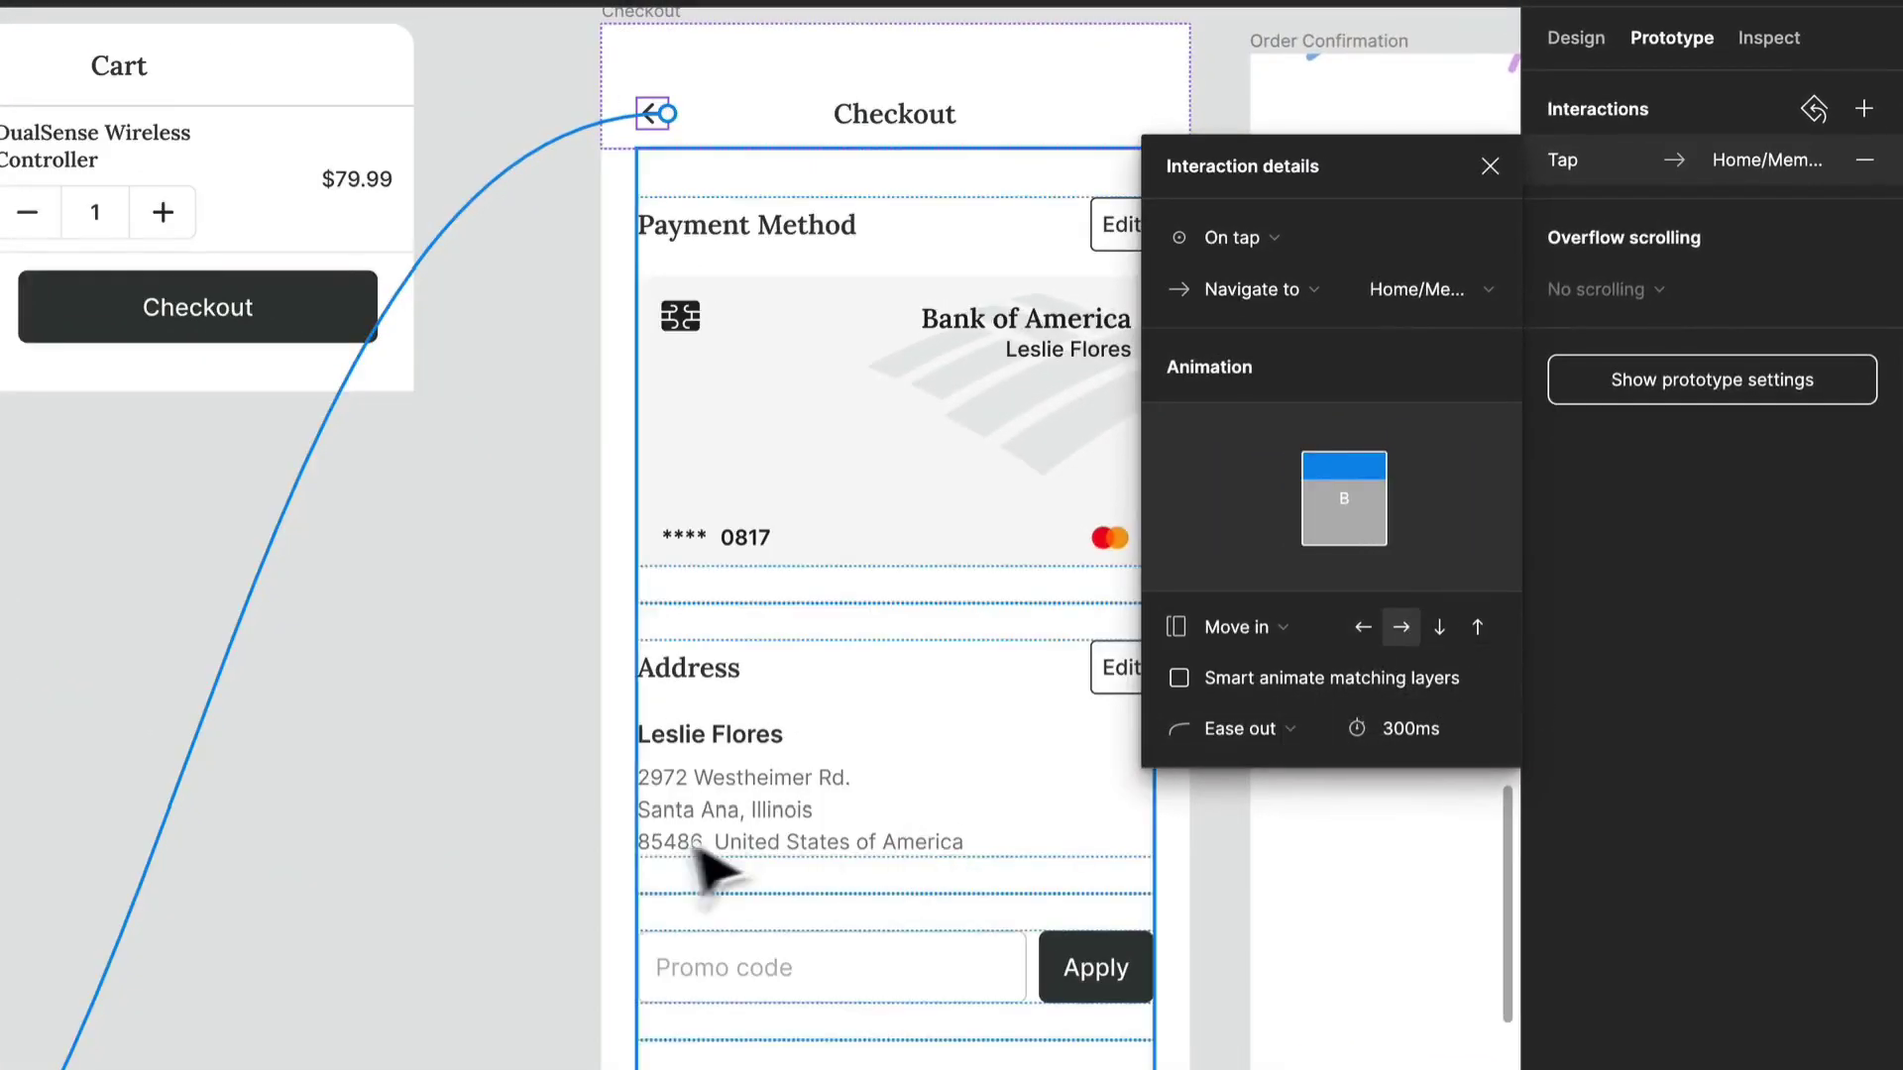
pyautogui.click(1277, 627)
pyautogui.click(1298, 664)
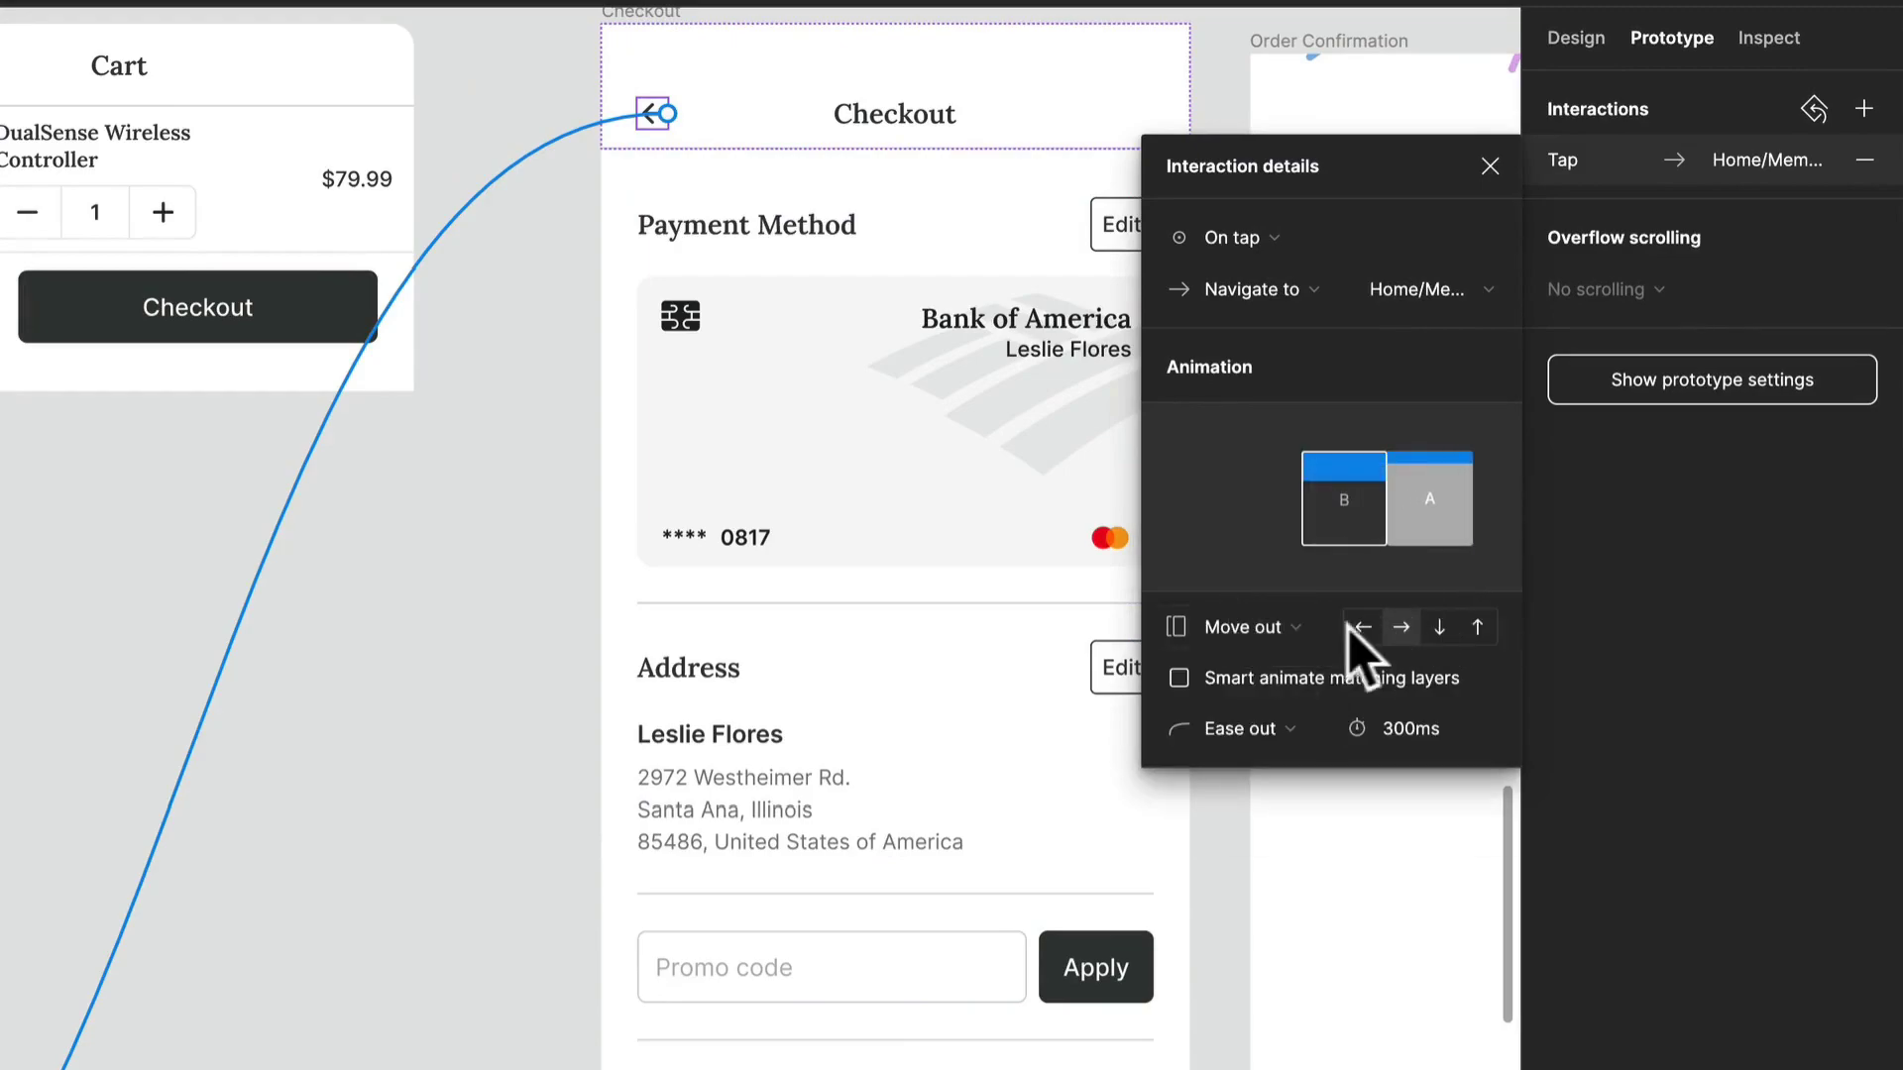
pyautogui.click(1289, 628)
pyautogui.click(1333, 662)
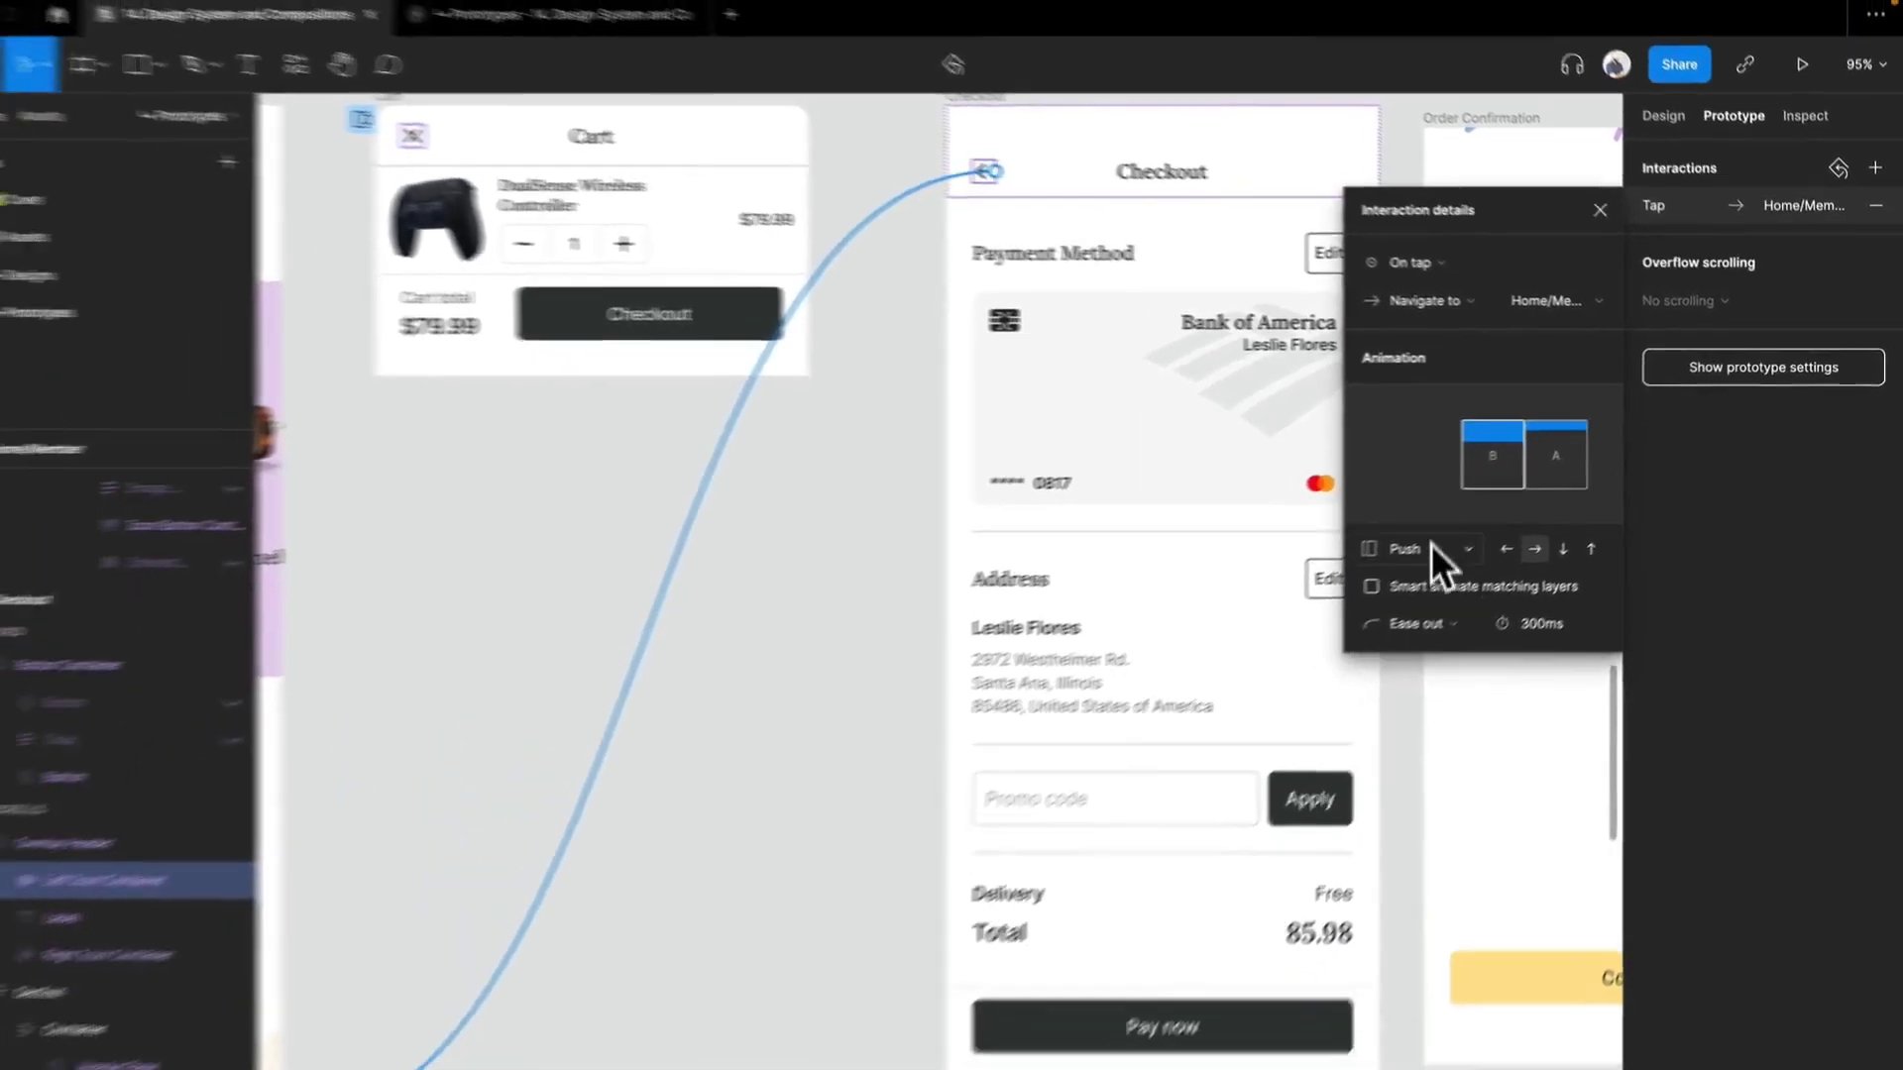
pyautogui.click(861, 636)
# Step: Preview the 3. Checkout flow in the prototype viewer, opening the cart, proceeding to checkout and going back home
pyautogui.moveTo(866, 512); pyautogui.dragTo(800, 569)
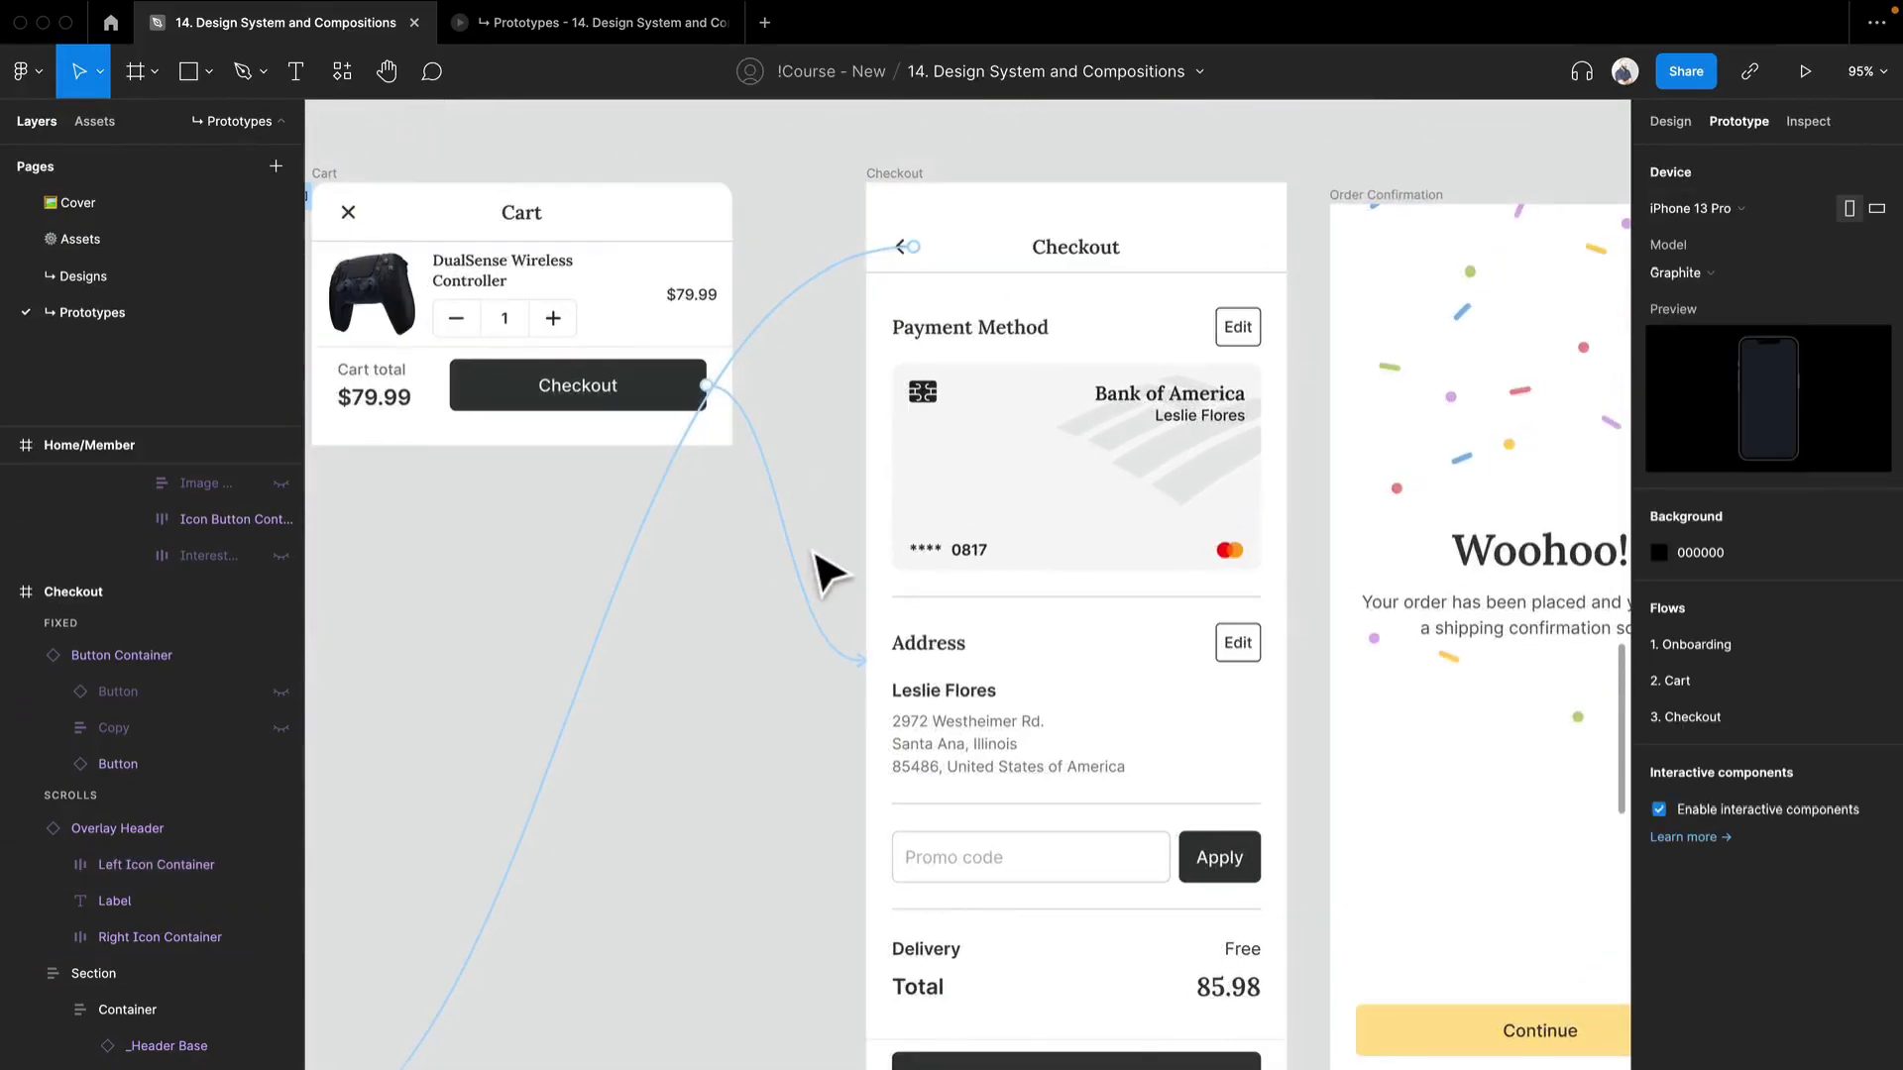
pyautogui.click(523, 24)
pyautogui.click(94, 248)
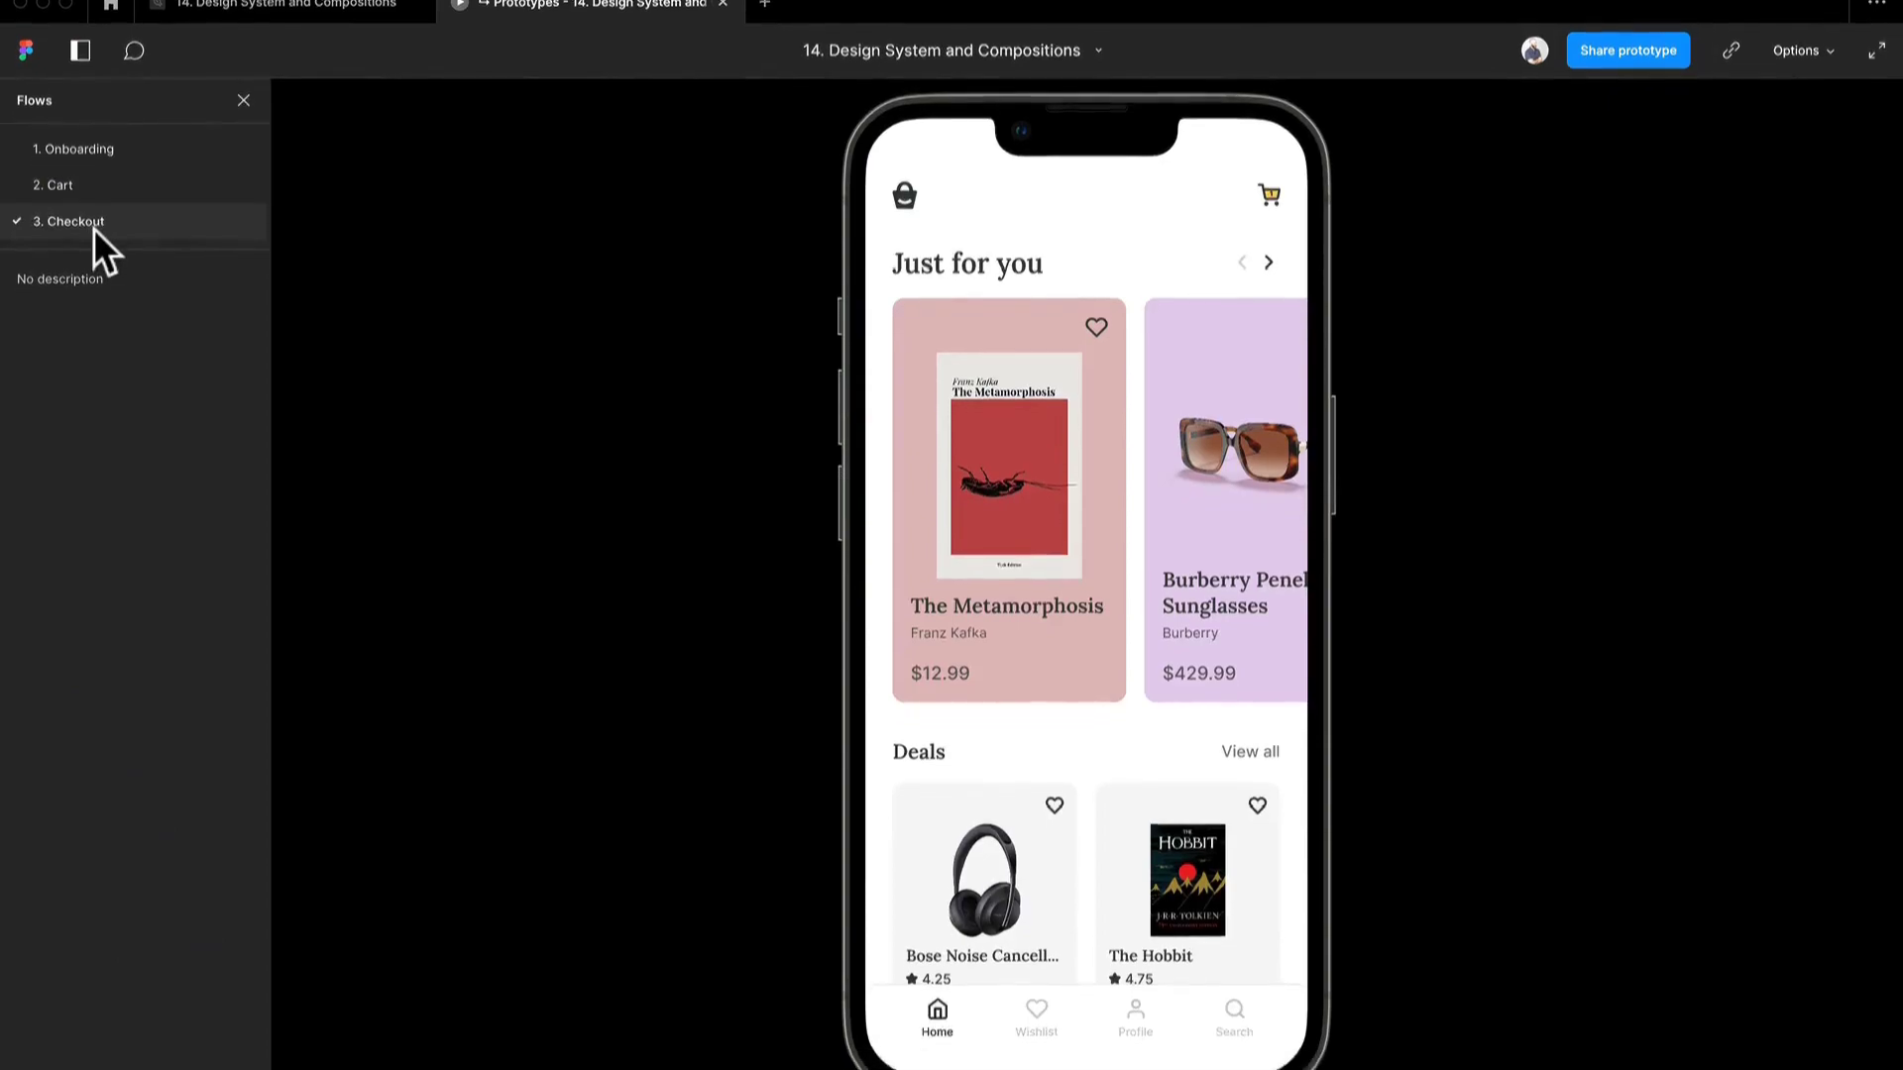
pyautogui.click(1270, 214)
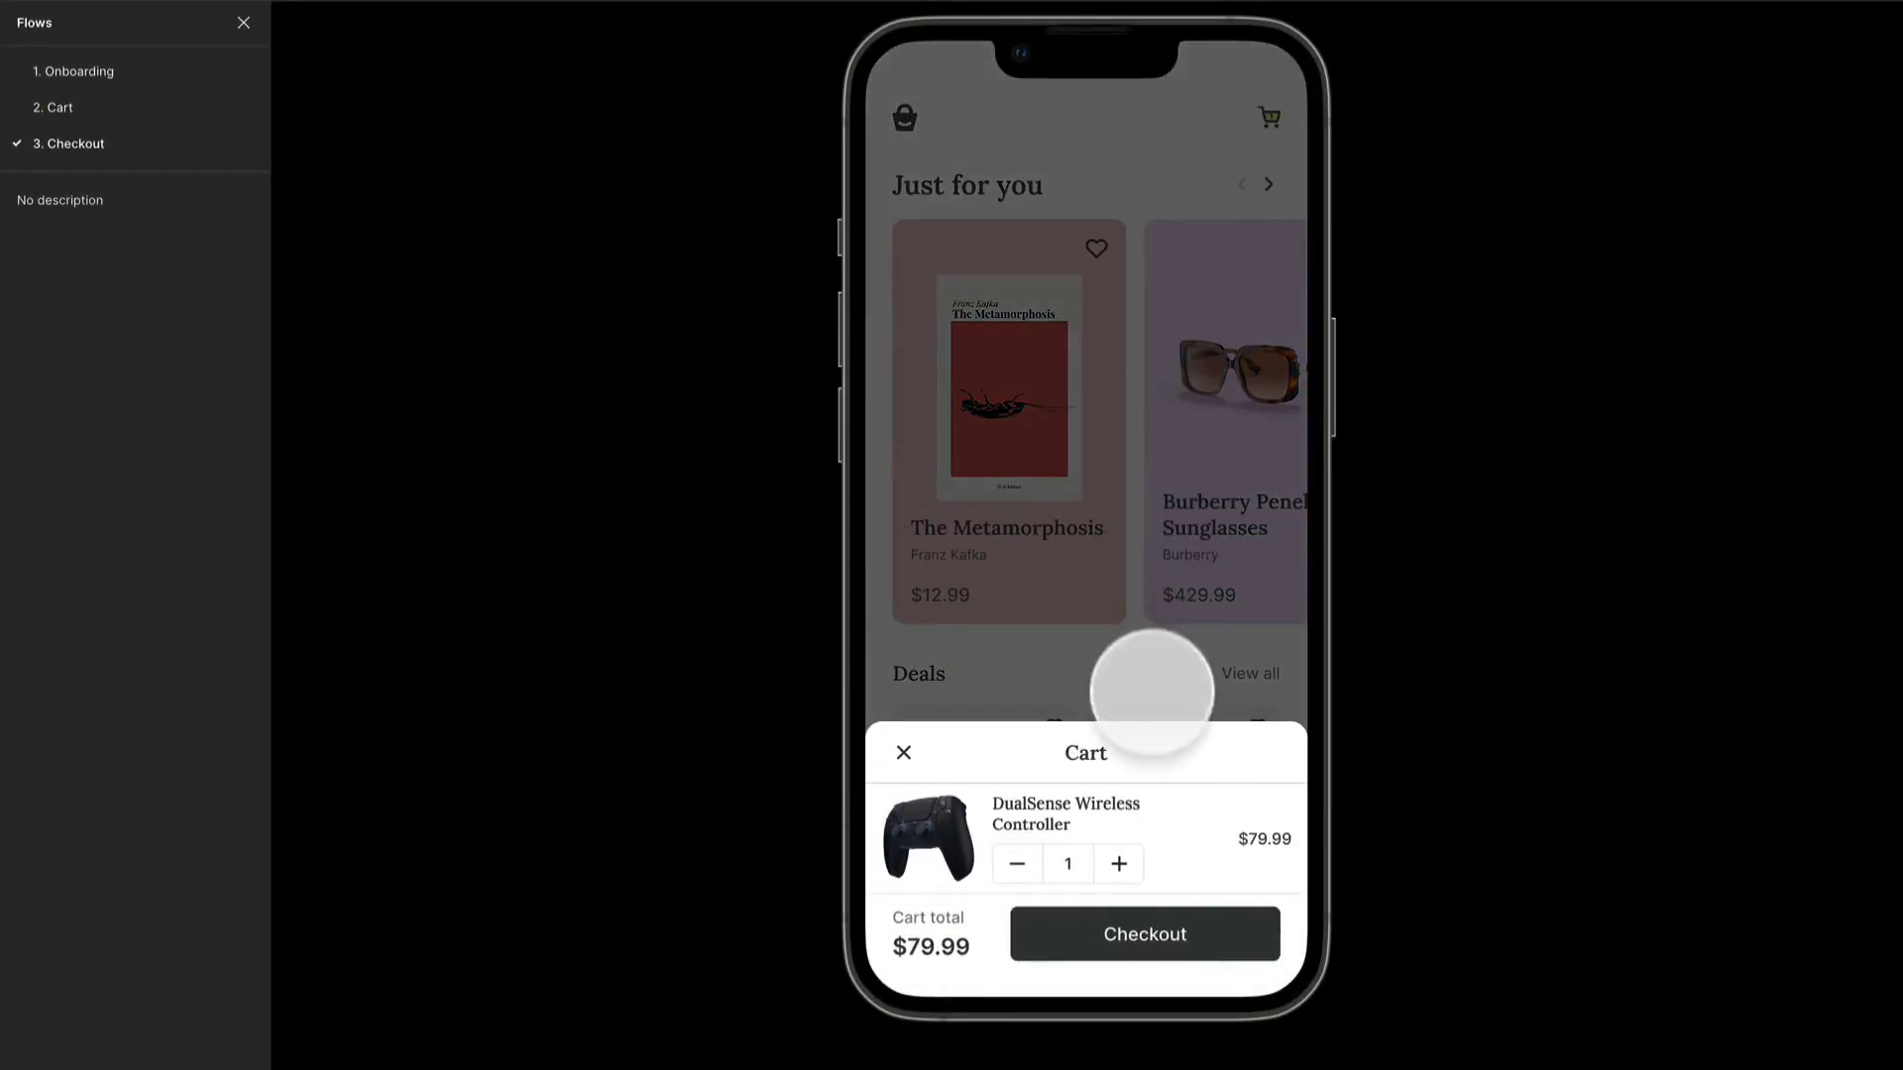
pyautogui.click(1182, 935)
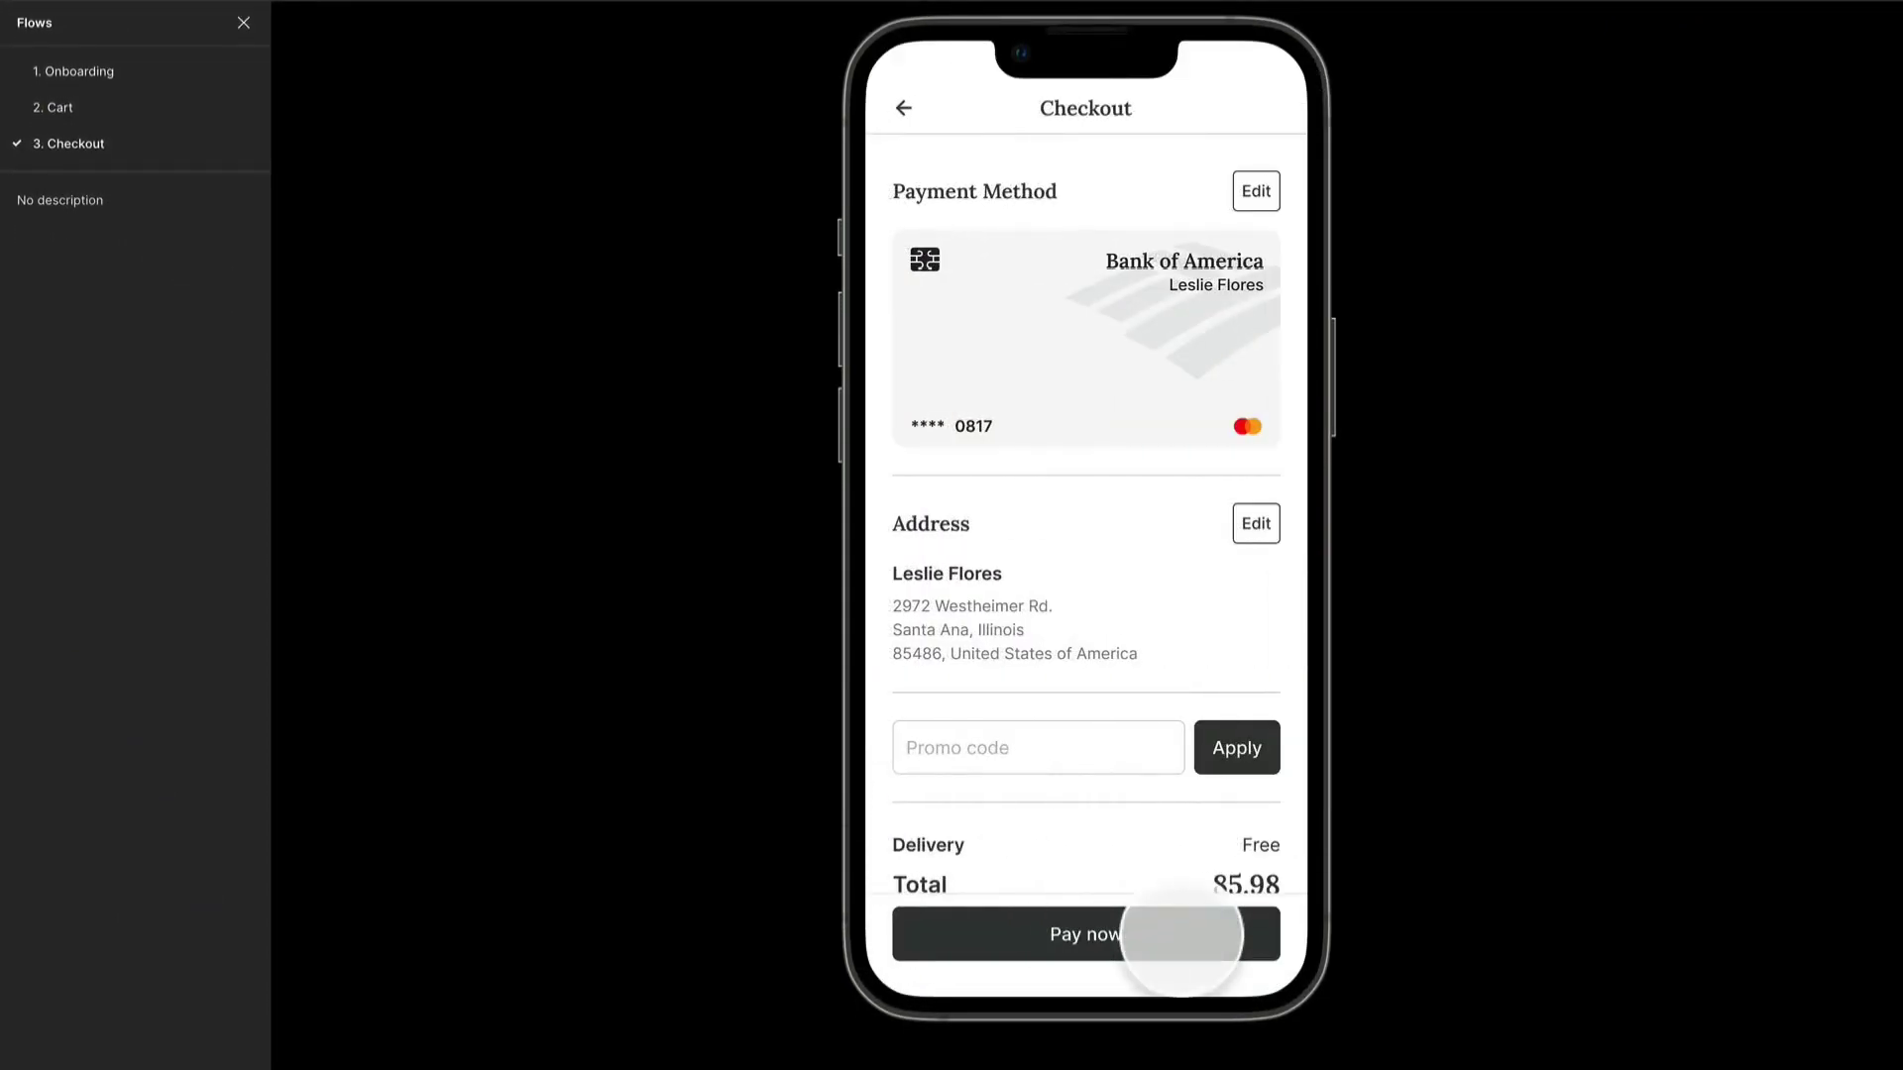
pyautogui.click(895, 107)
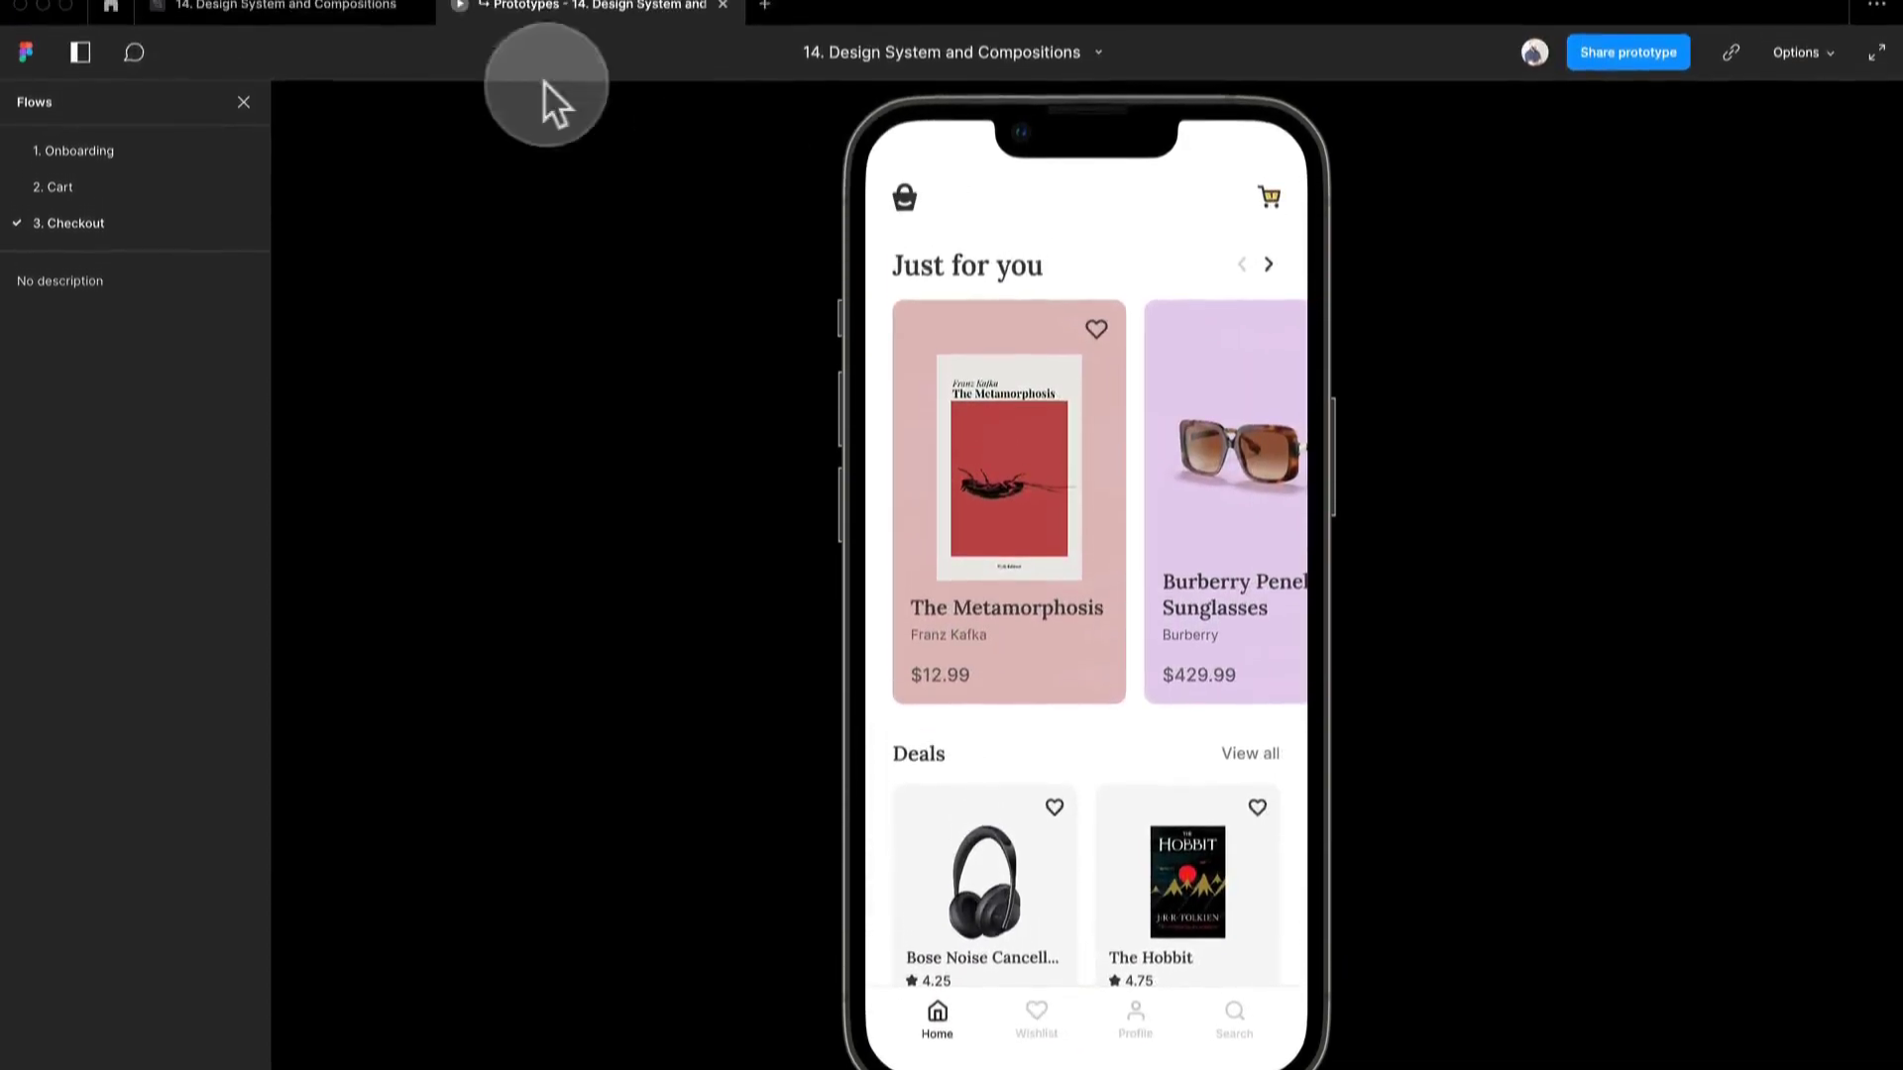
# Step: Back in the design file, change the Checkout back arrow's animation to Move out
pyautogui.click(295, 22)
pyautogui.moveTo(1237, 910); pyautogui.dragTo(1028, 838)
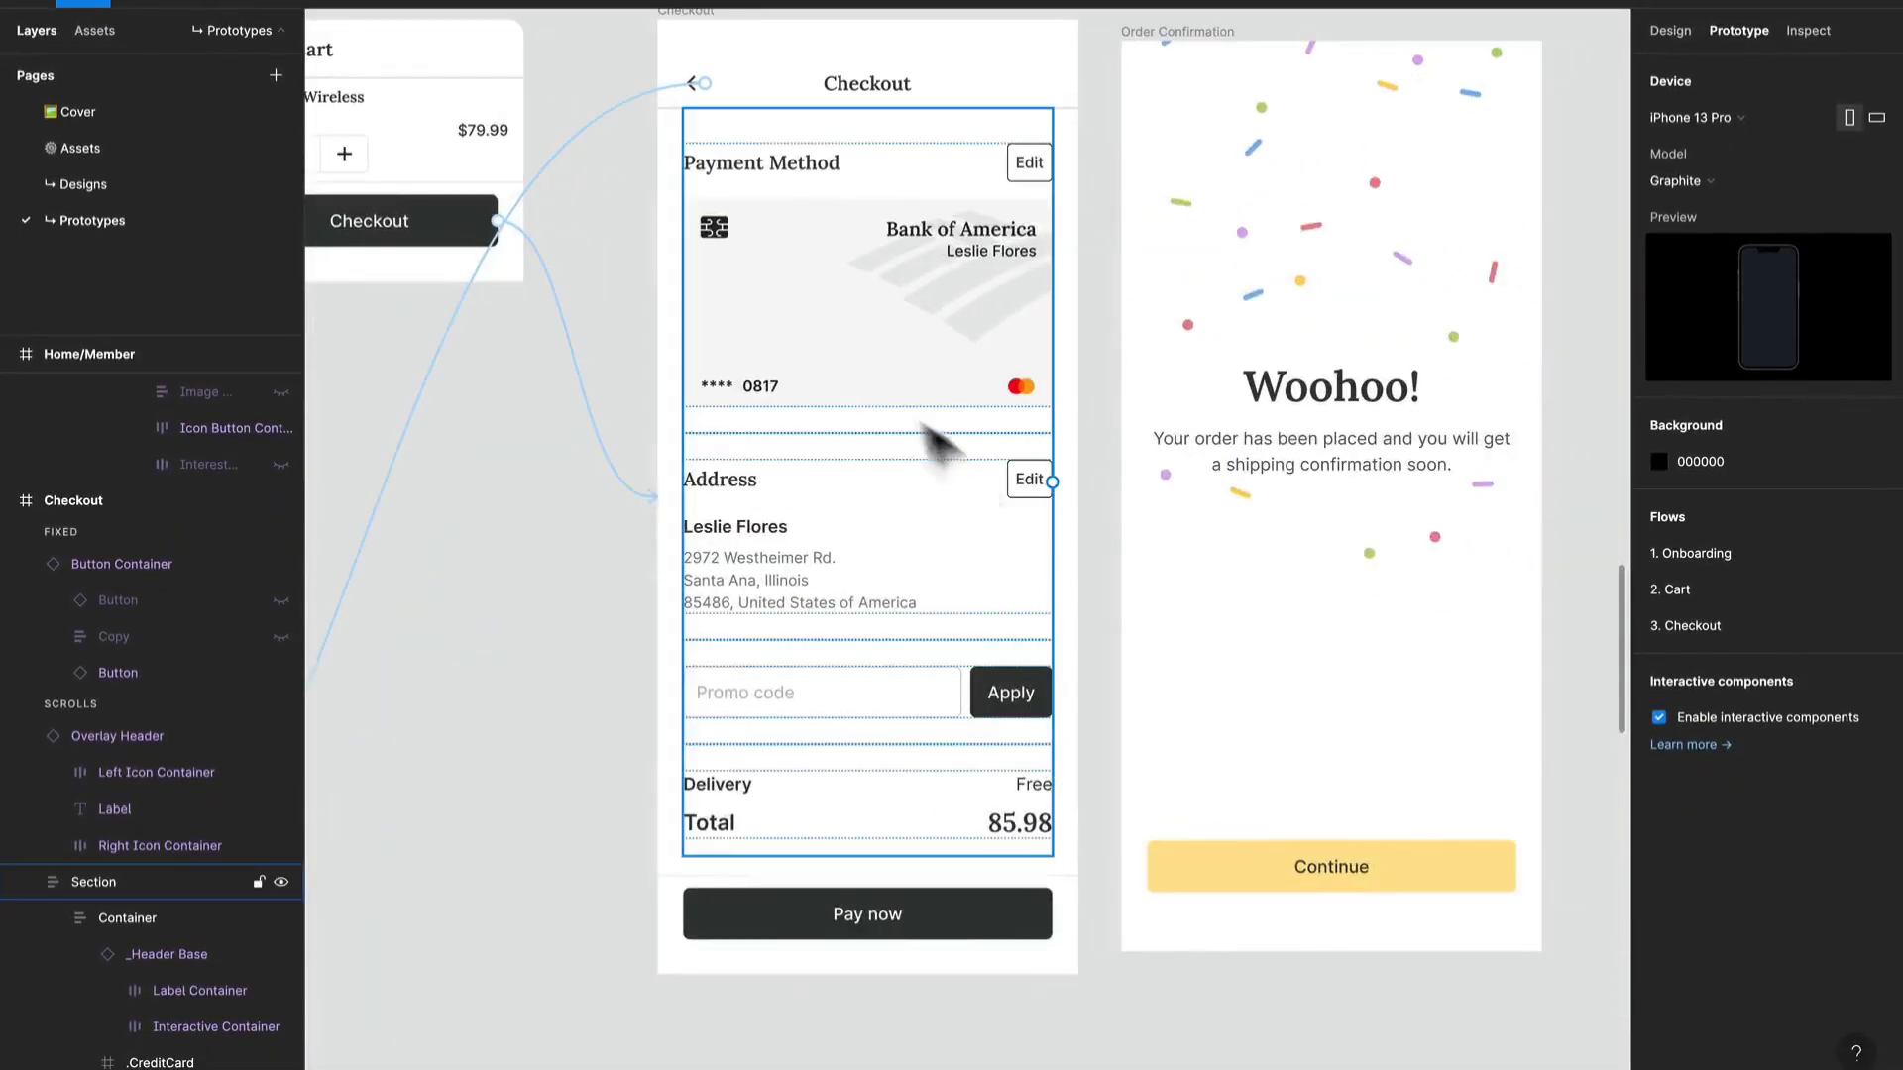
pyautogui.click(602, 114)
pyautogui.click(1453, 449)
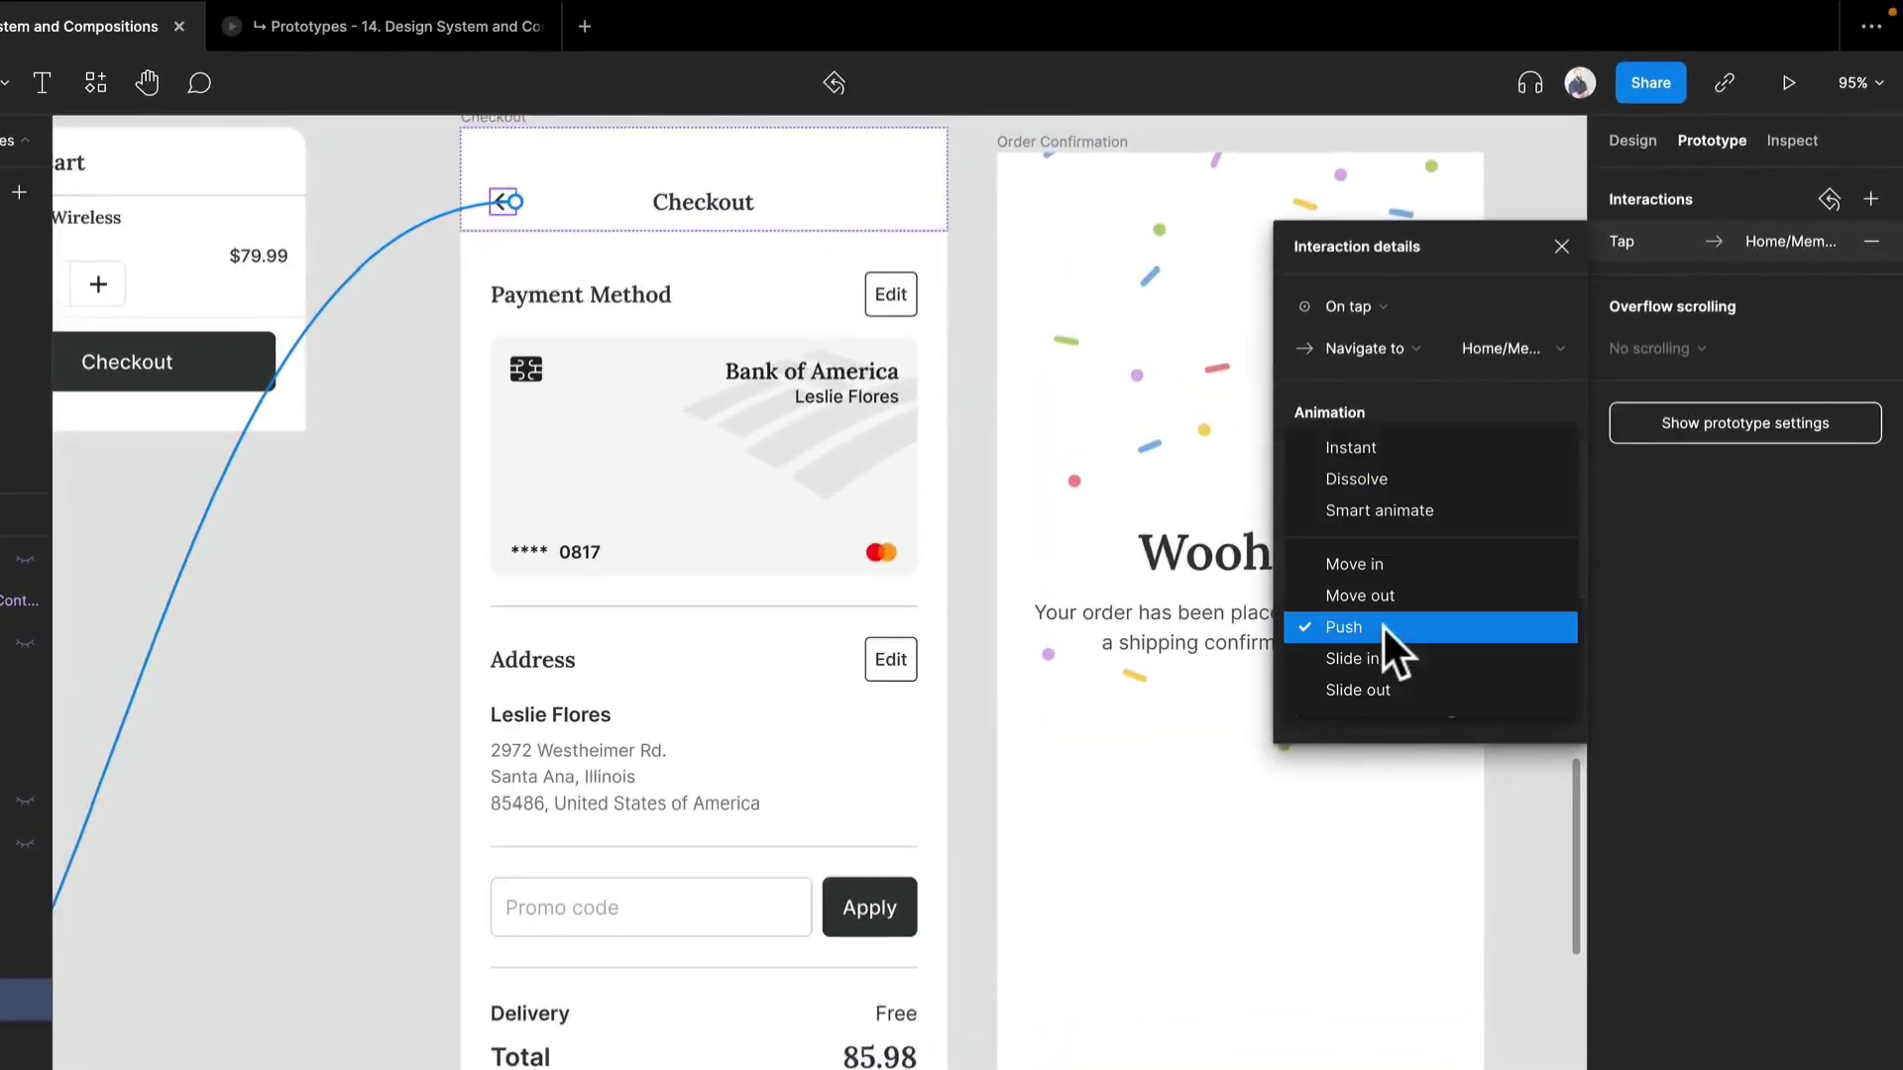
pyautogui.click(1384, 597)
# Step: Return to the prototype viewer and retest going from the cart to checkout and back to the home screen
pyautogui.click(307, 26)
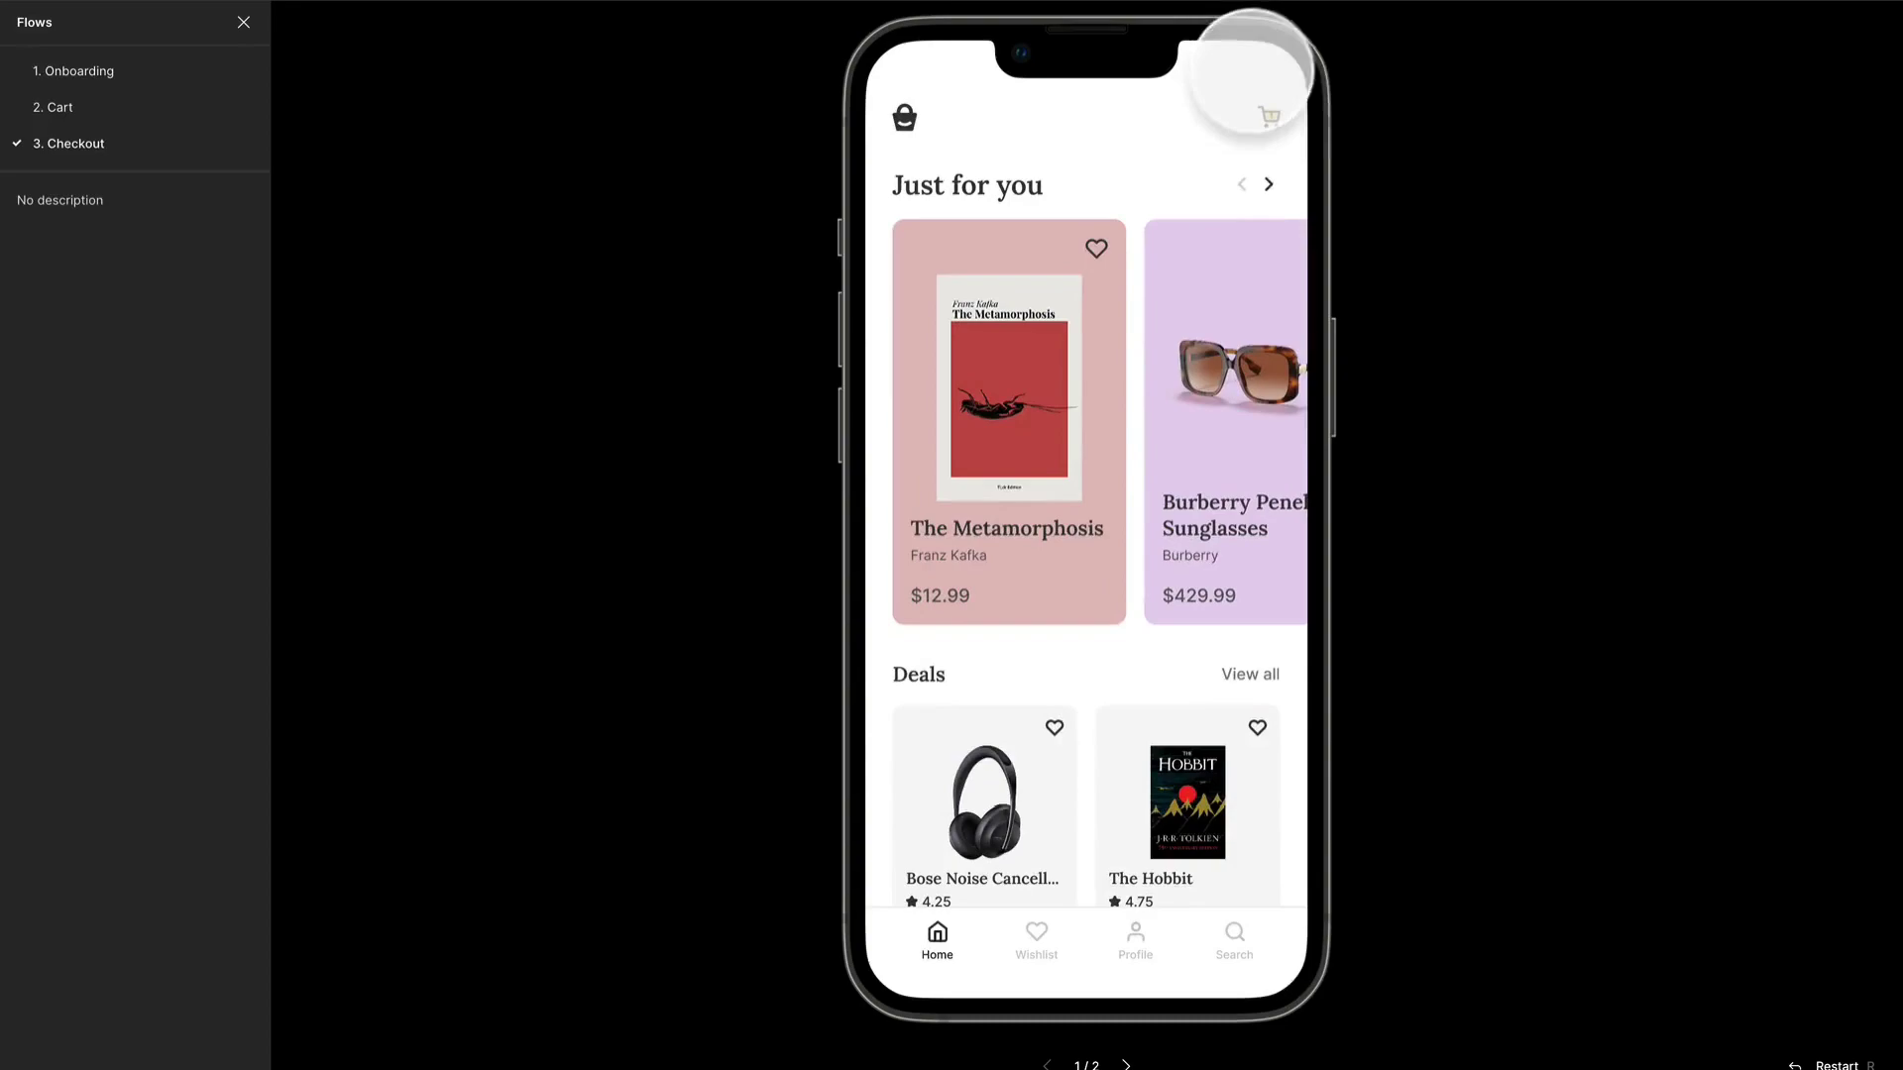
pyautogui.click(1267, 115)
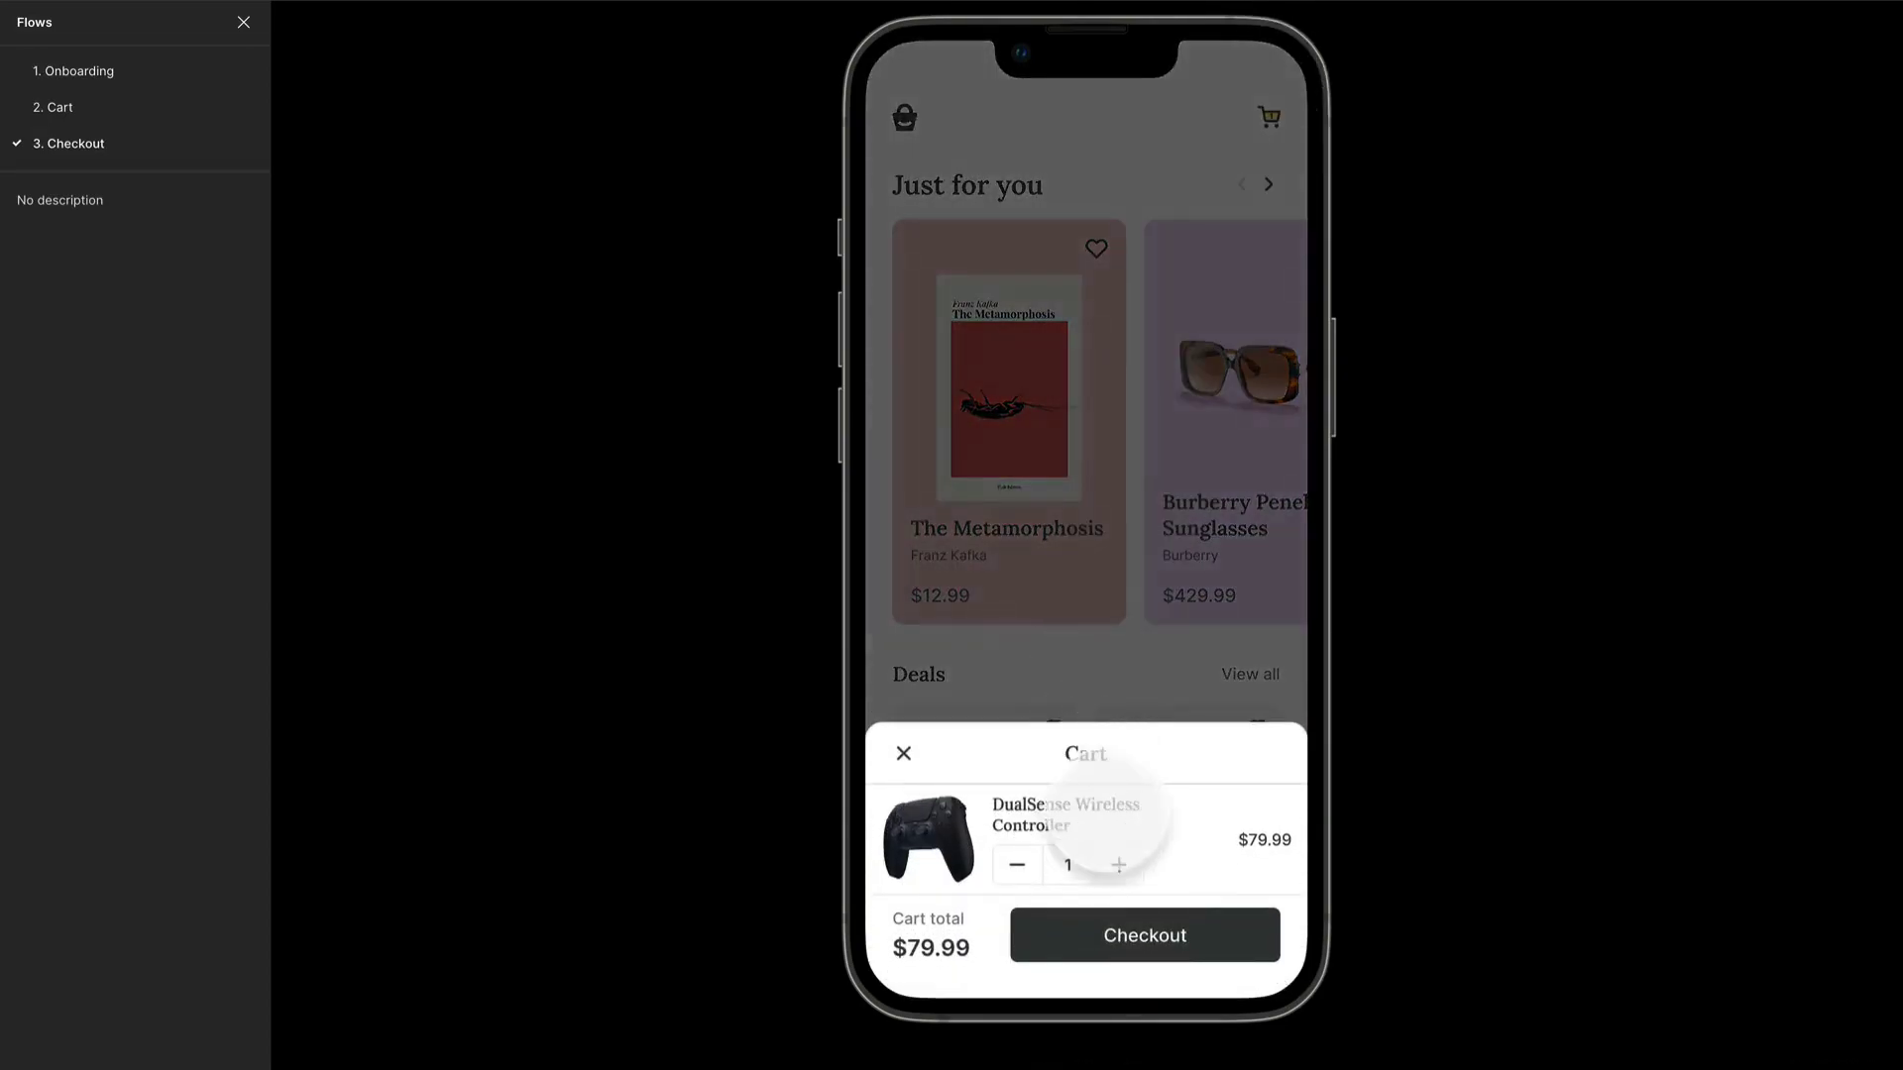
pyautogui.click(1147, 935)
pyautogui.click(920, 99)
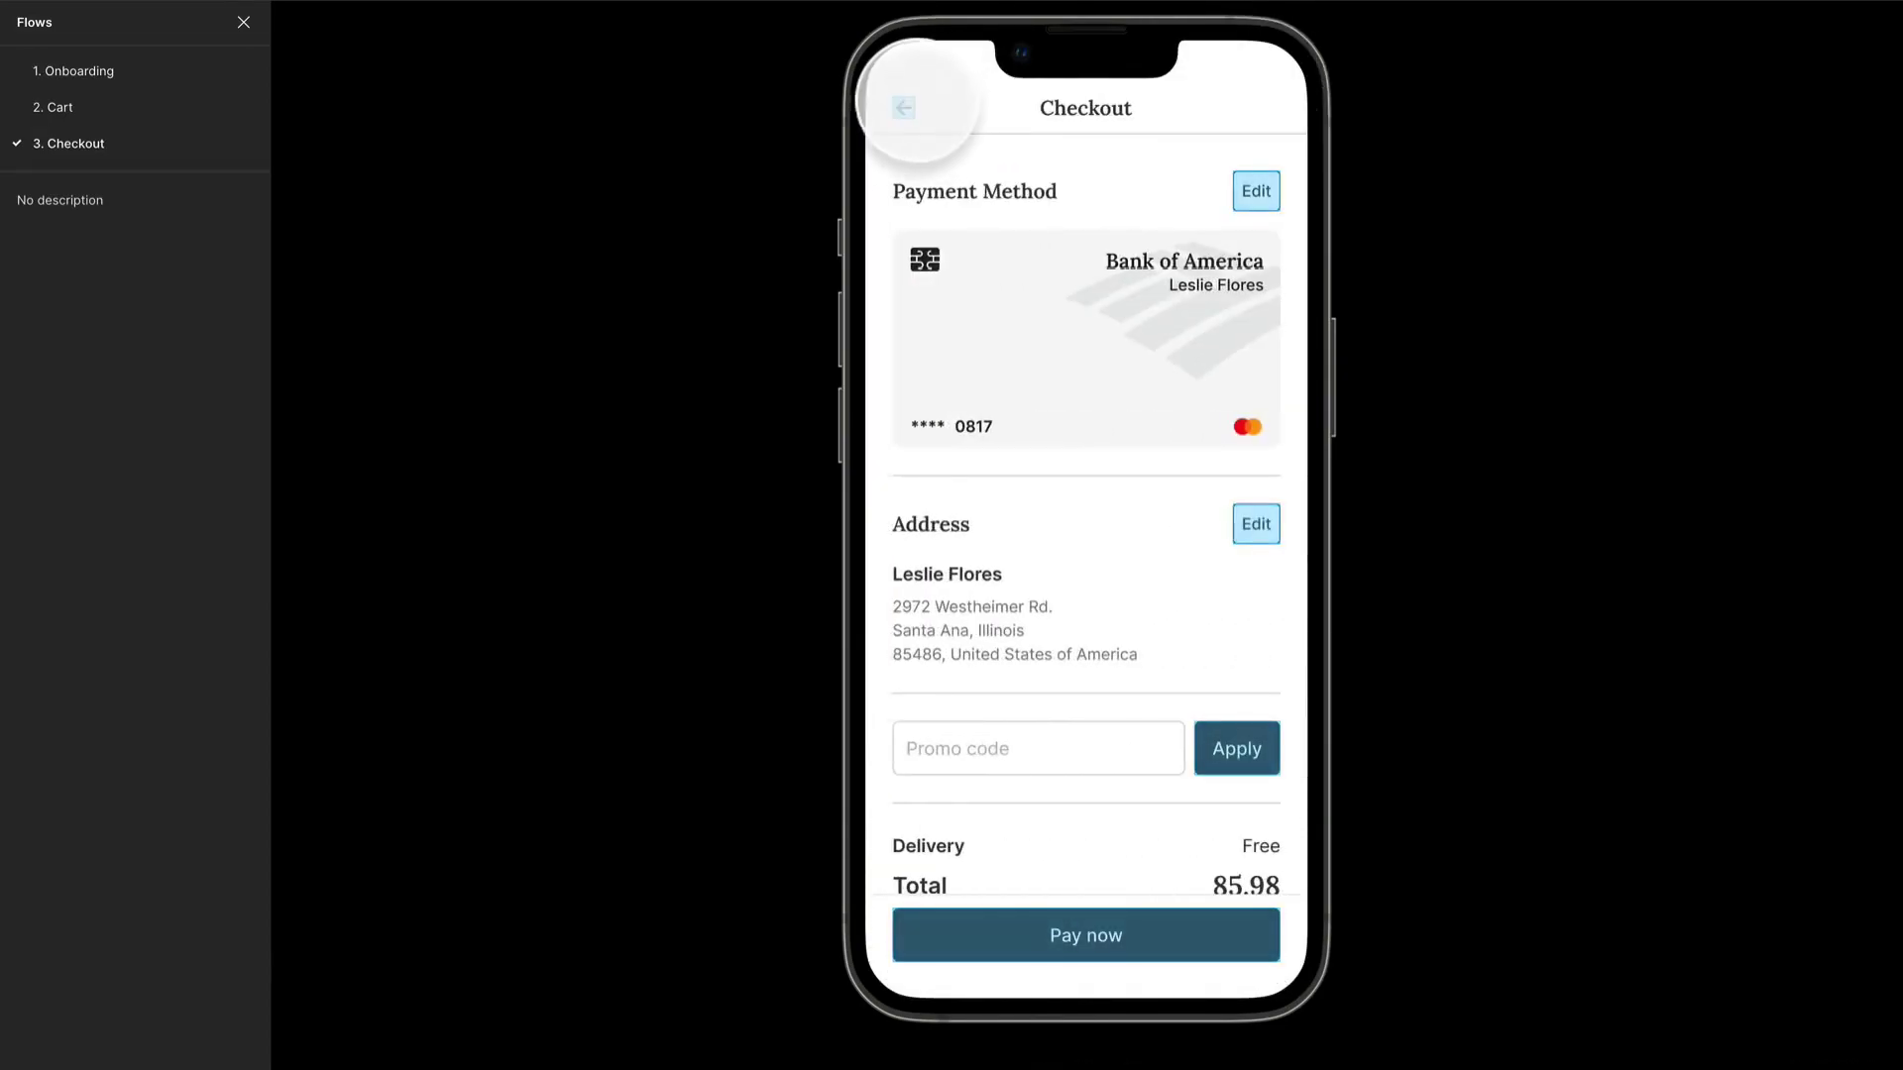
pyautogui.click(907, 107)
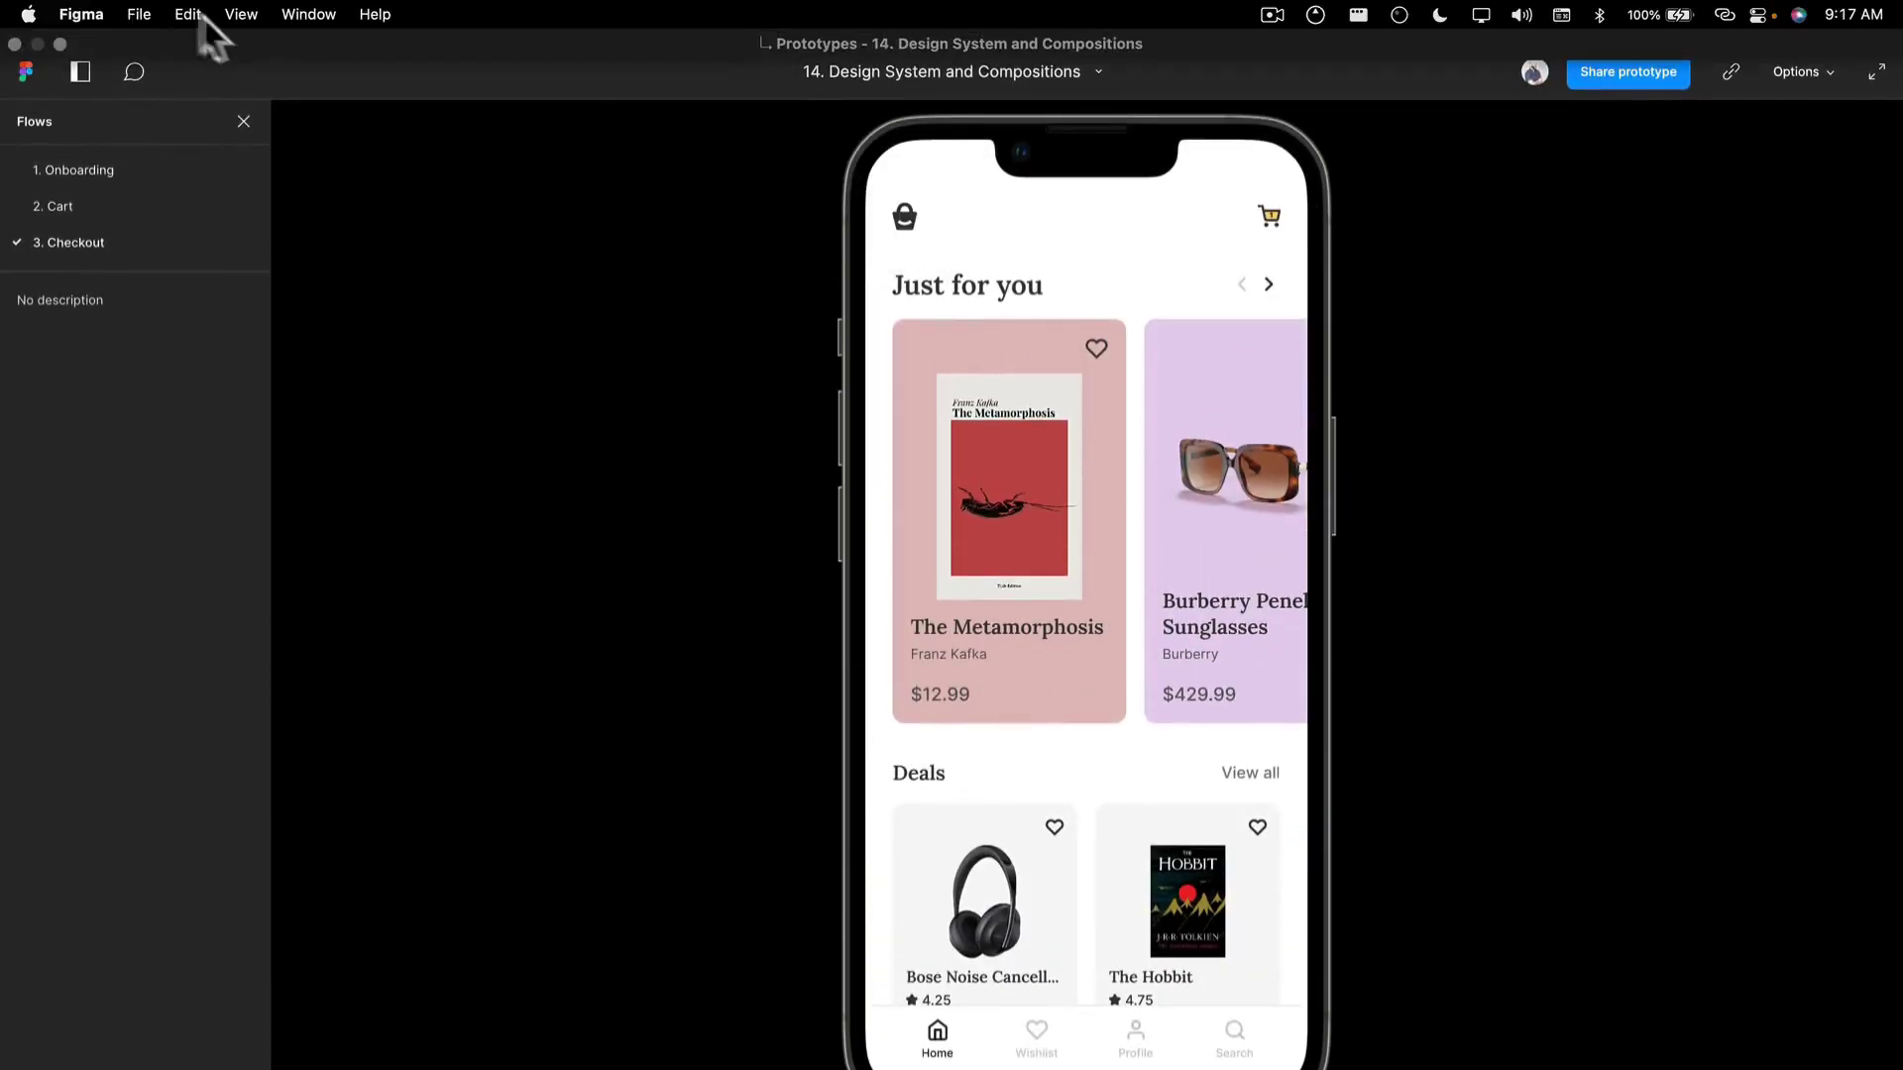
# Step: Back in the design file, link the Checkout screen's Pay now button to the Order Confirmation frame with an on-tap Navigate to interaction
pyautogui.click(327, 24)
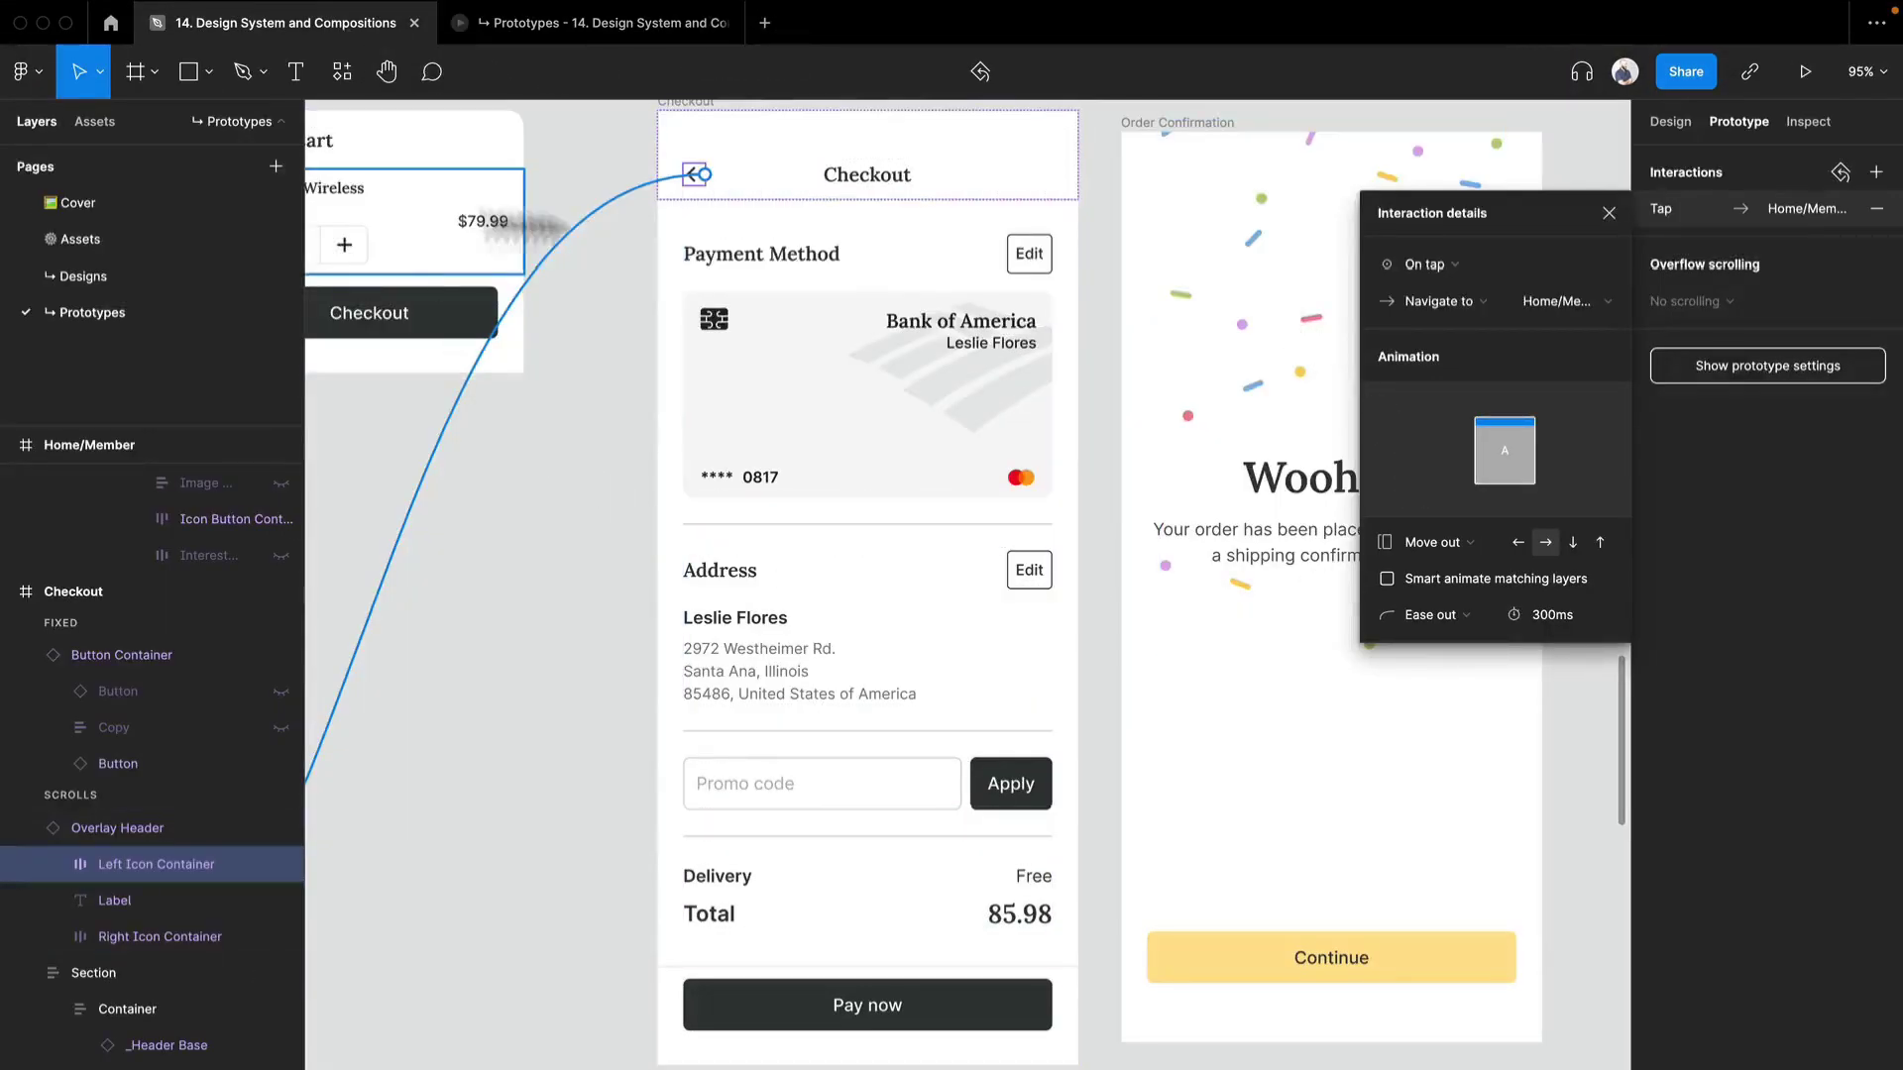
pyautogui.hscroll(5, 907, 433)
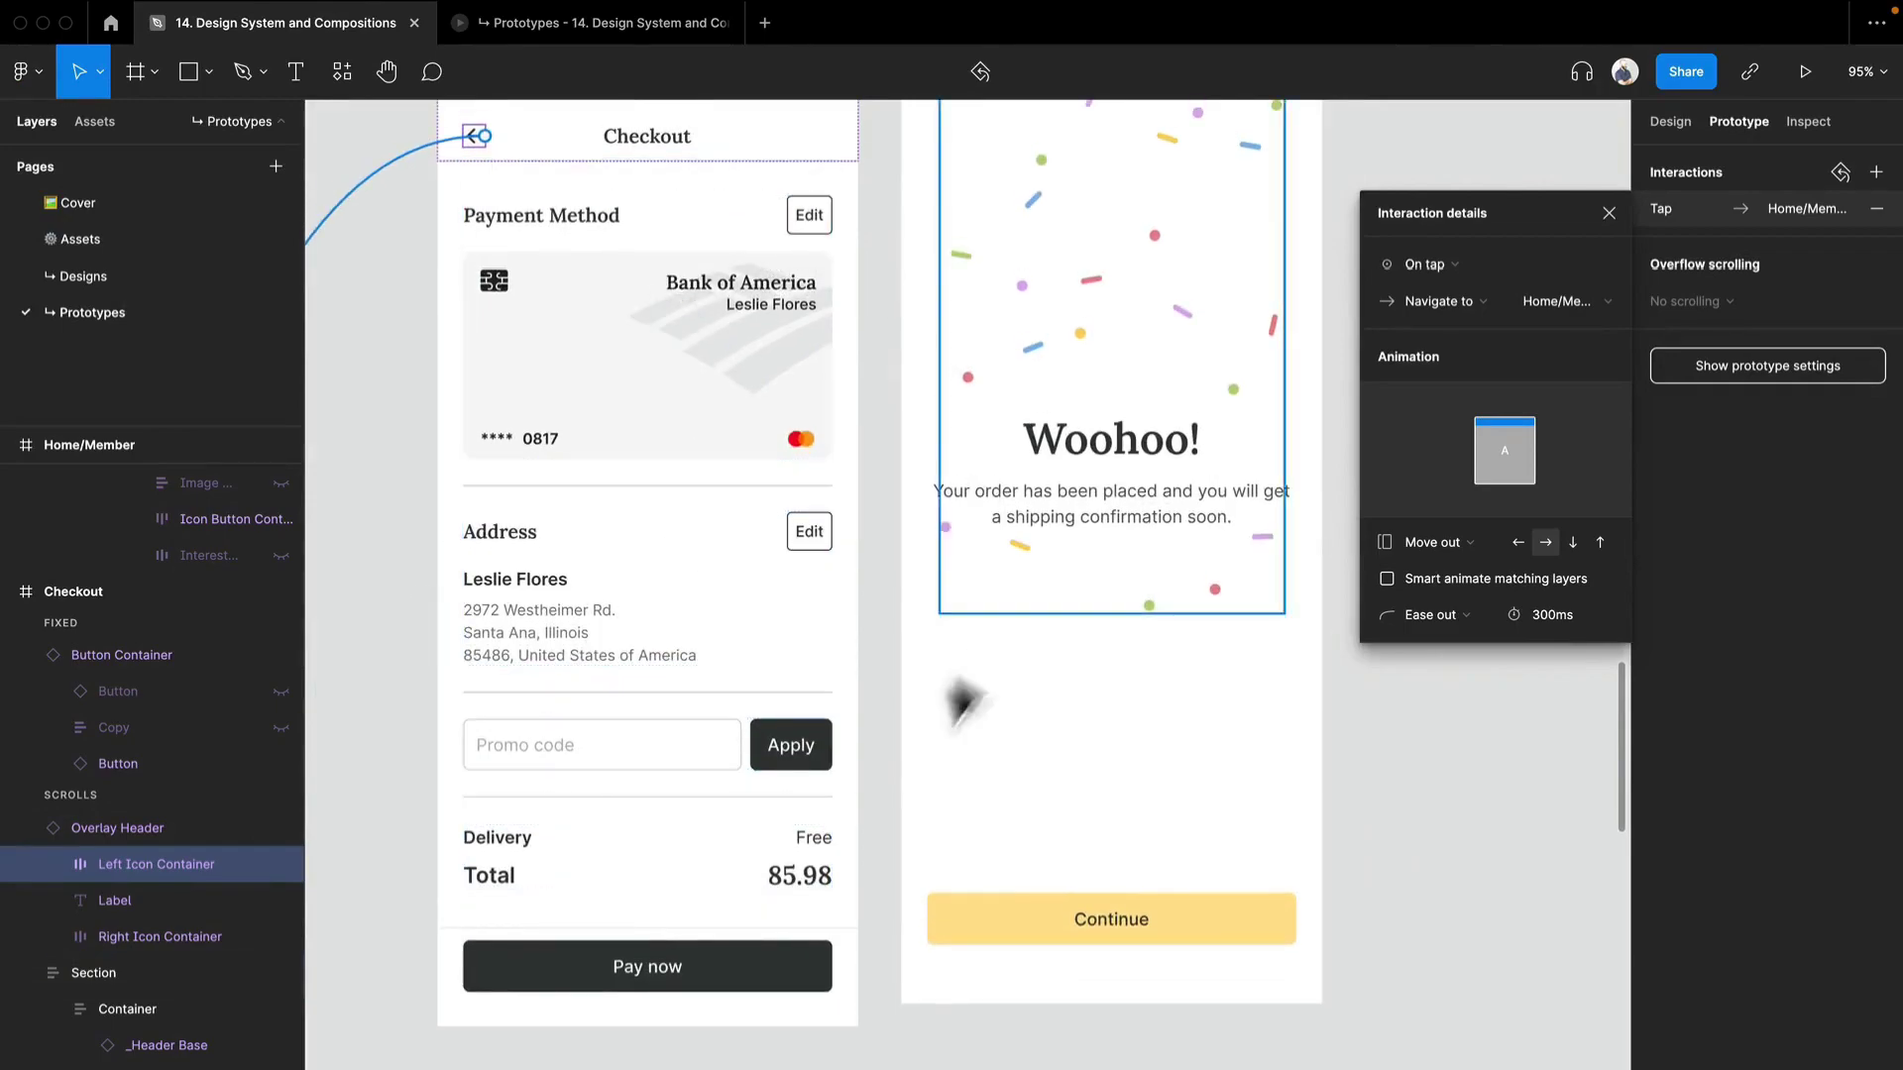
pyautogui.click(725, 981)
pyautogui.click(725, 981)
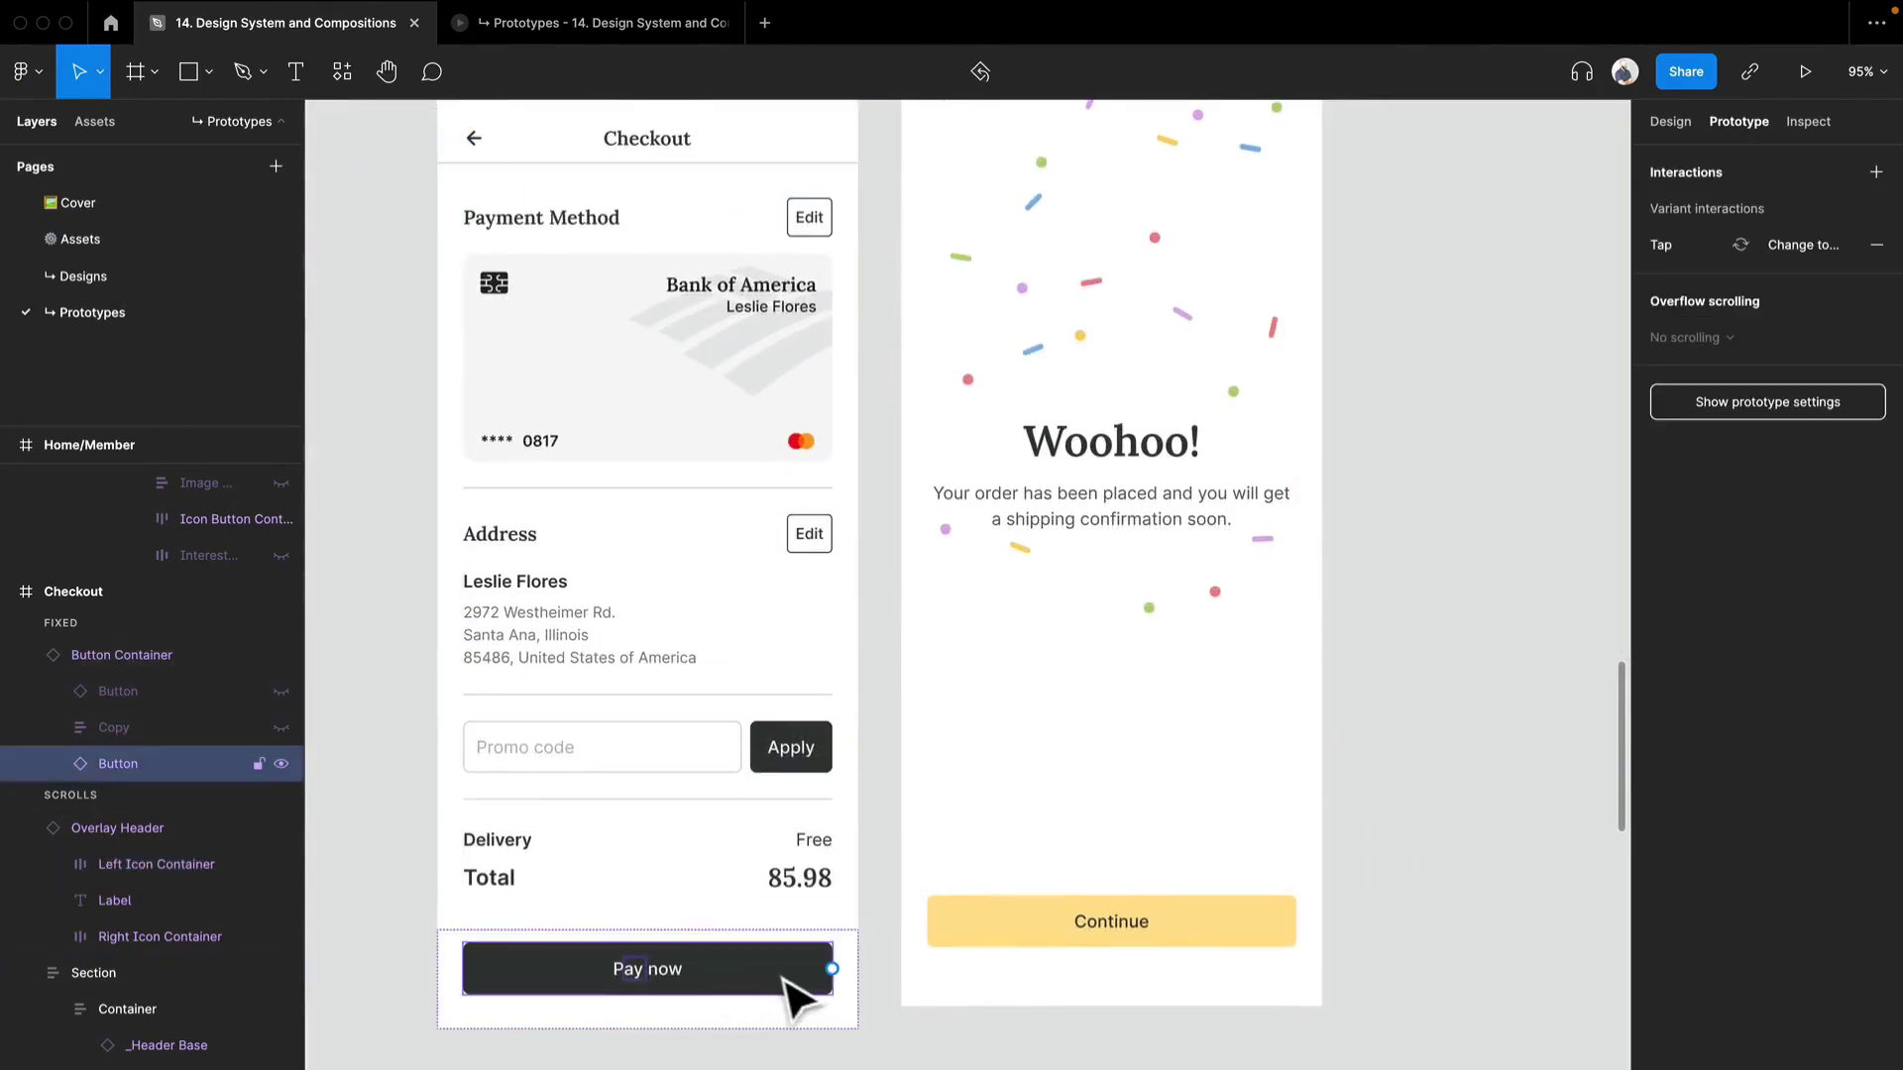
pyautogui.moveTo(832, 969); pyautogui.dragTo(1145, 853)
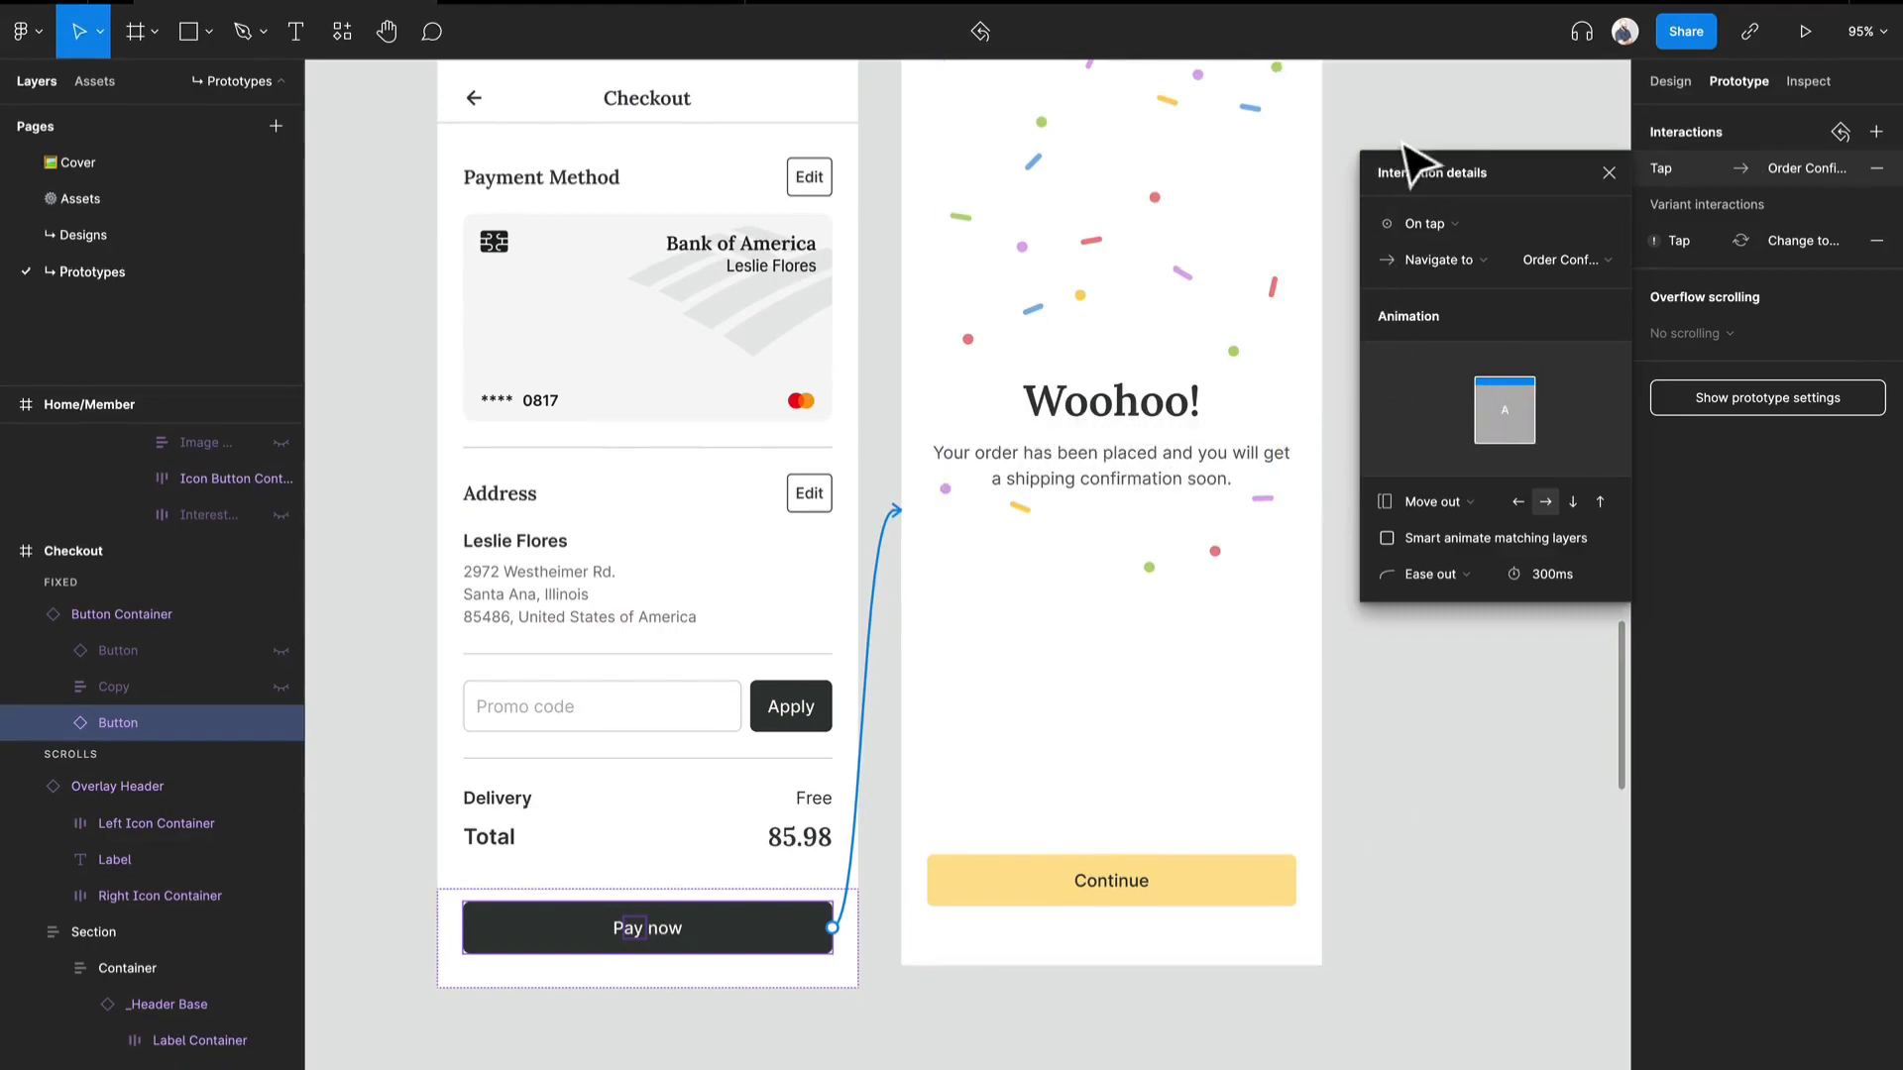
# Step: Set the Pay now interaction's animation to Move in with a leftward direction
pyautogui.moveTo(1157, 523); pyautogui.dragTo(1110, 607)
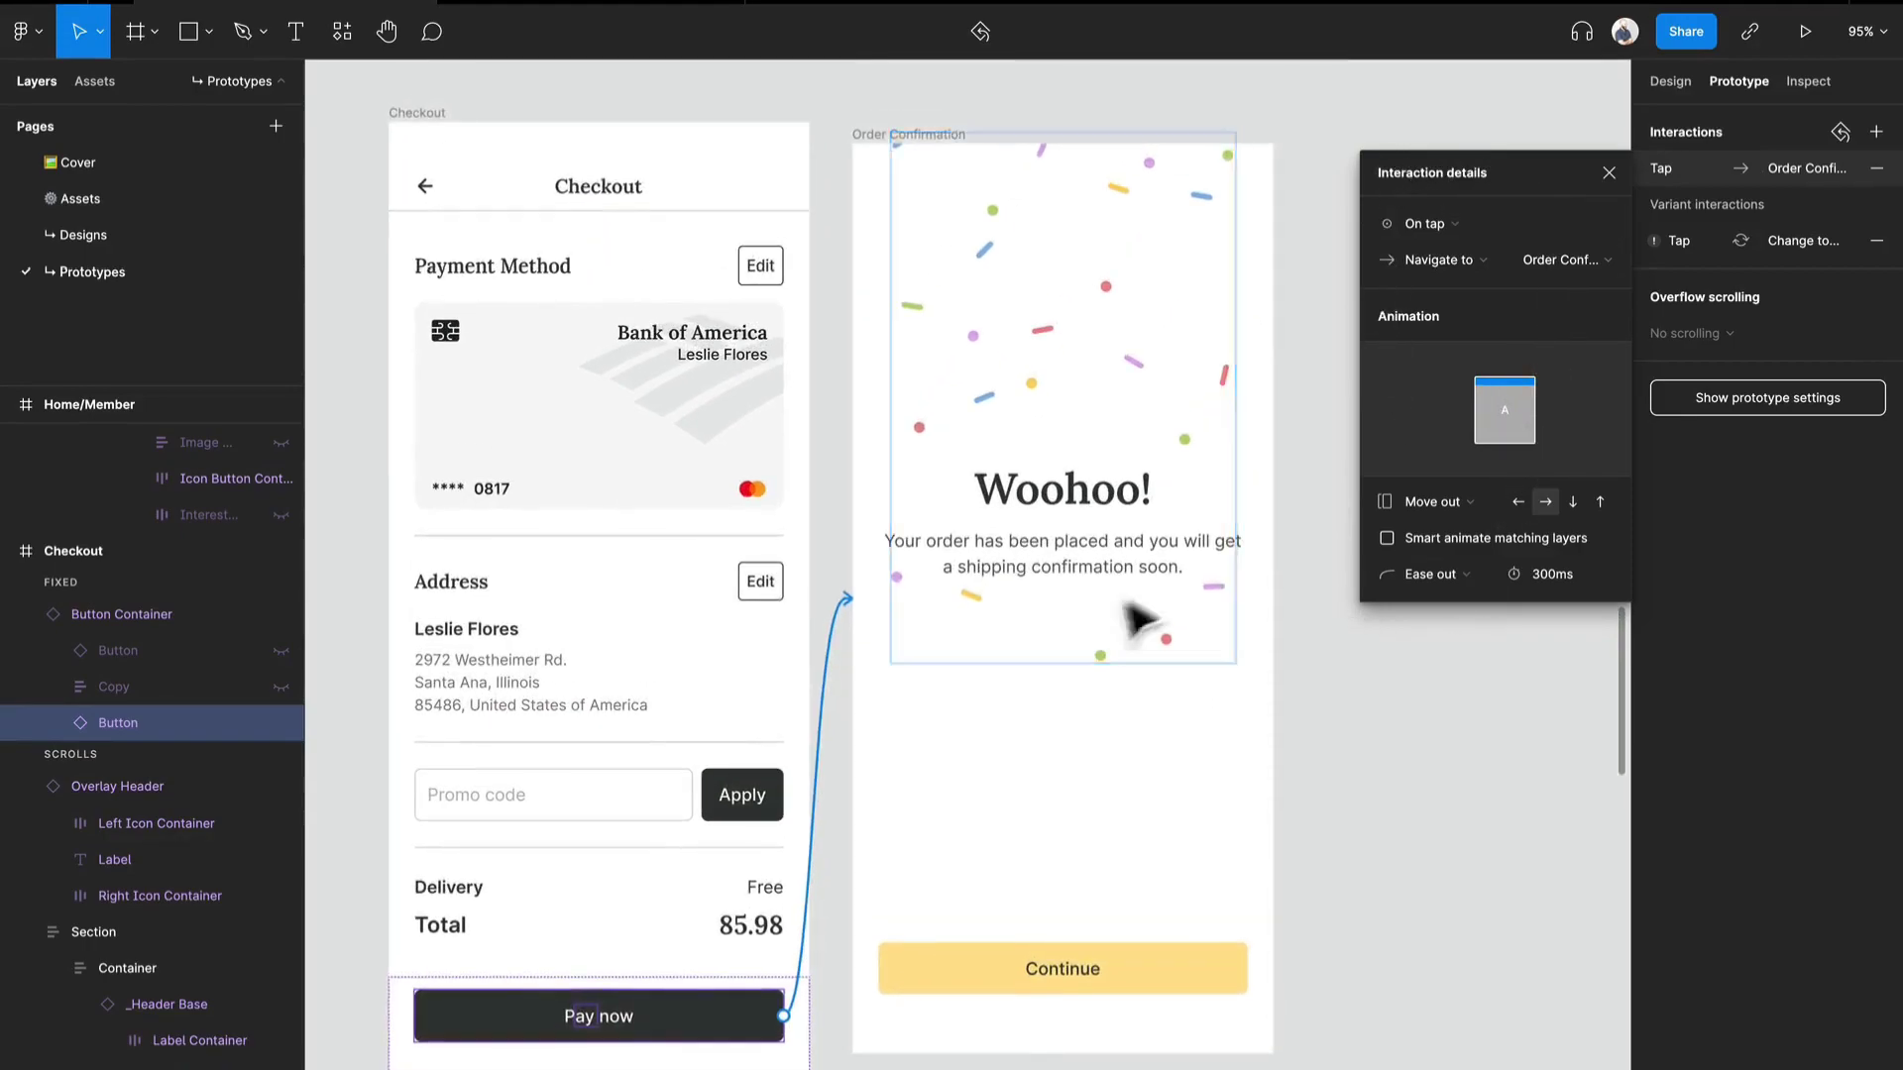
pyautogui.click(1427, 501)
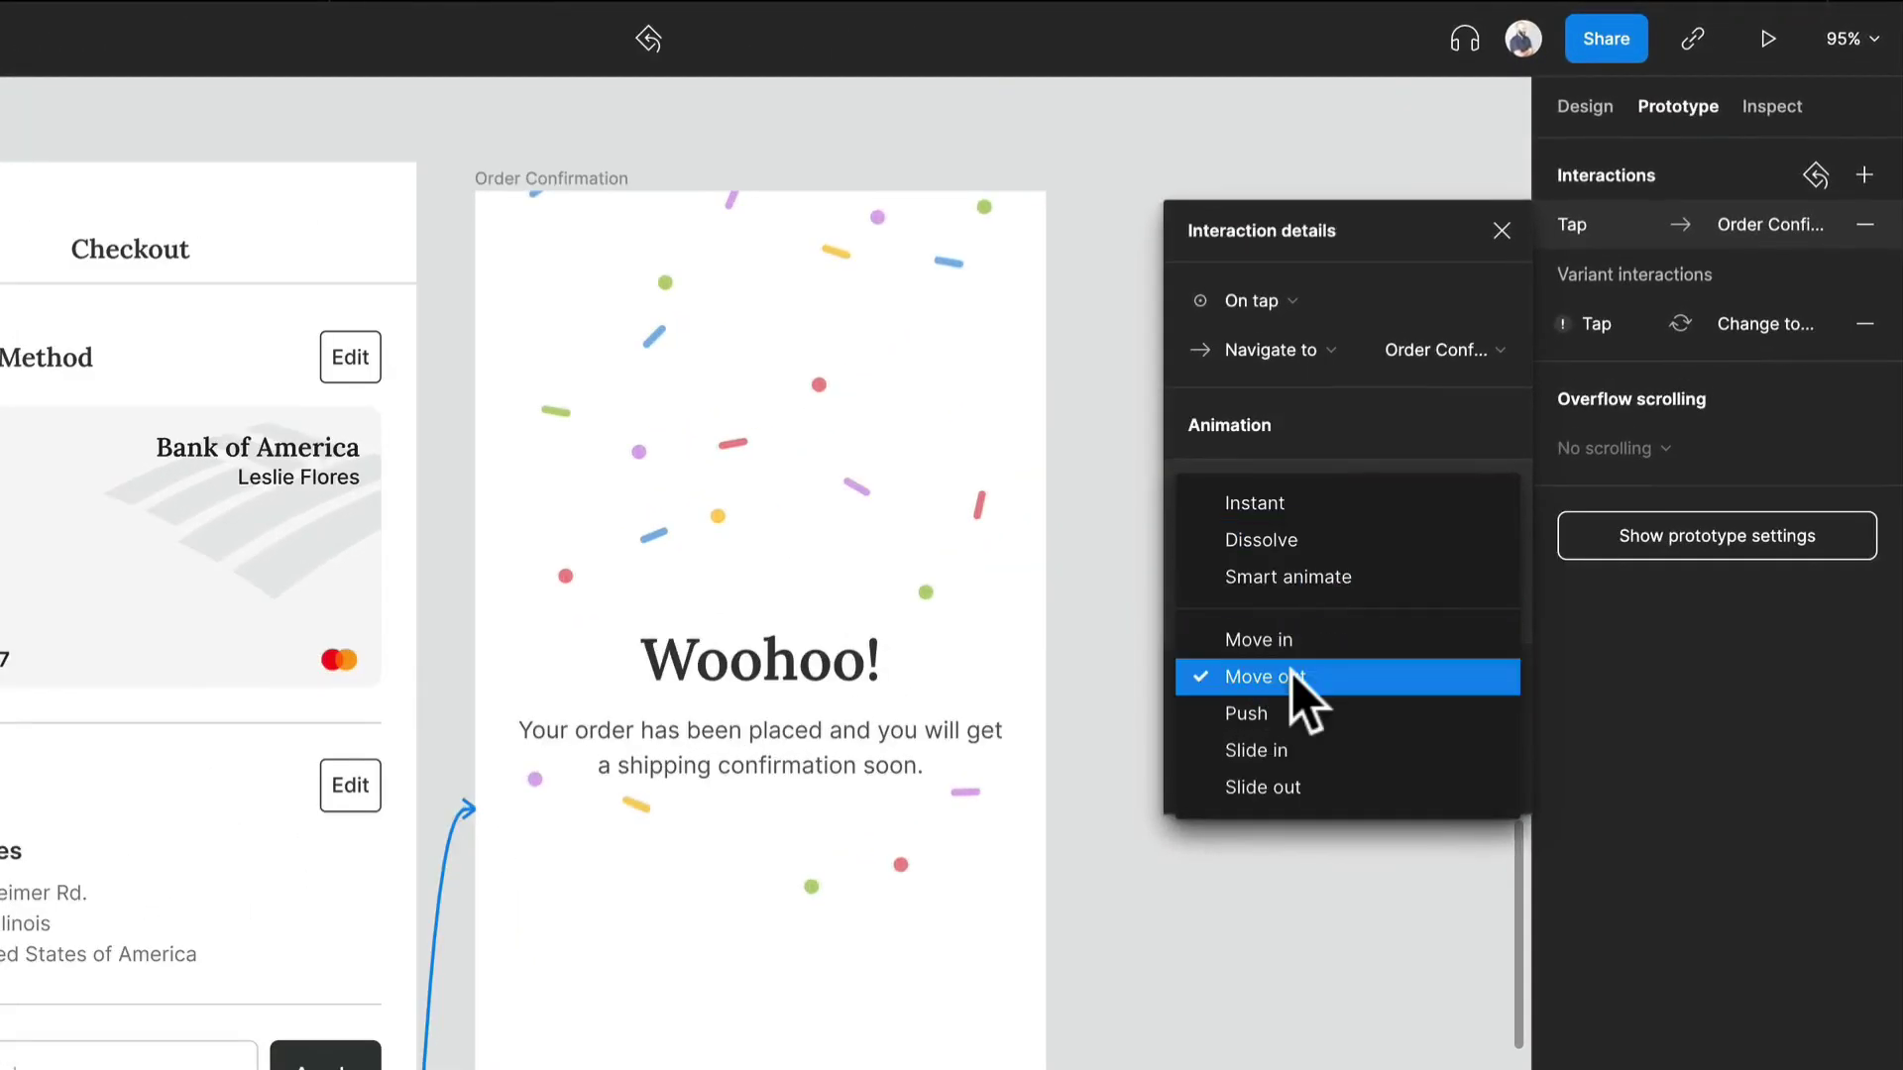
pyautogui.click(1299, 638)
pyautogui.click(1378, 677)
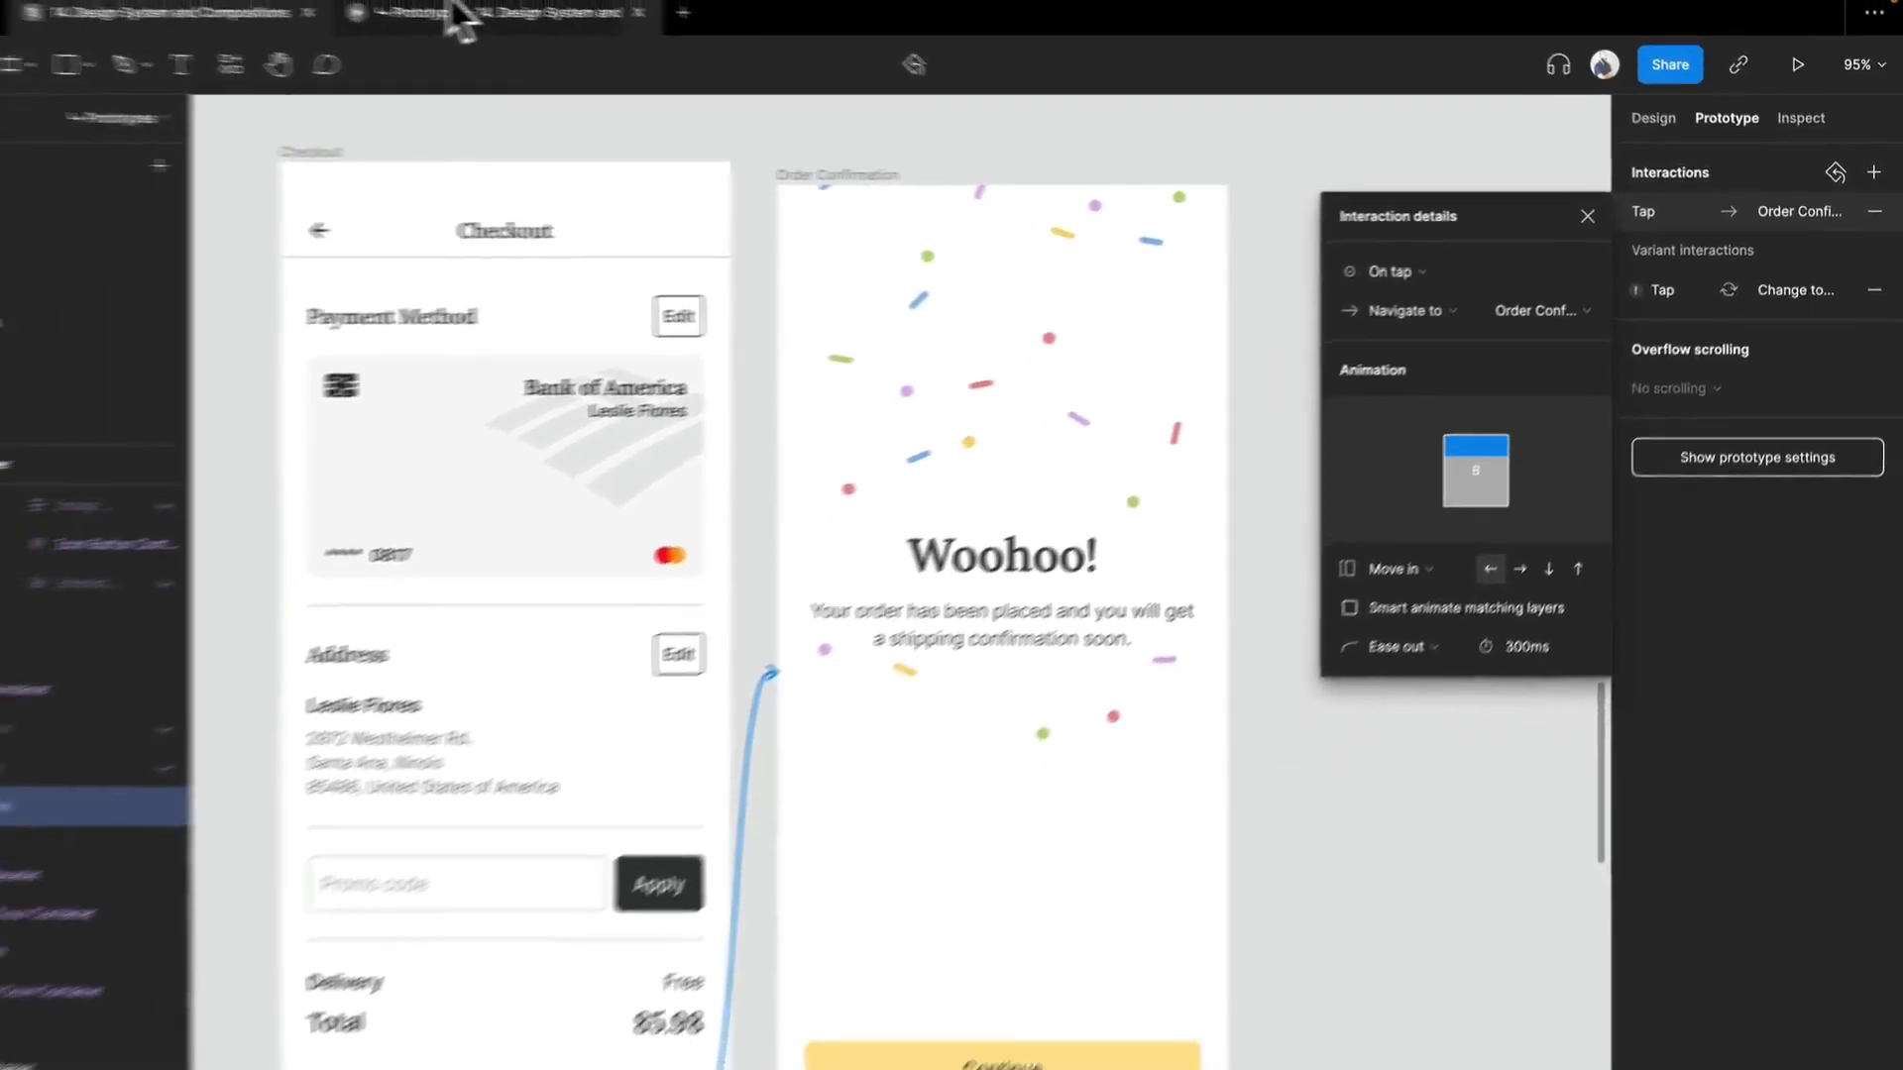
# Step: Switch to the prototype viewer and test going from the cart through checkout and payment to the order confirmation
pyautogui.click(451, 20)
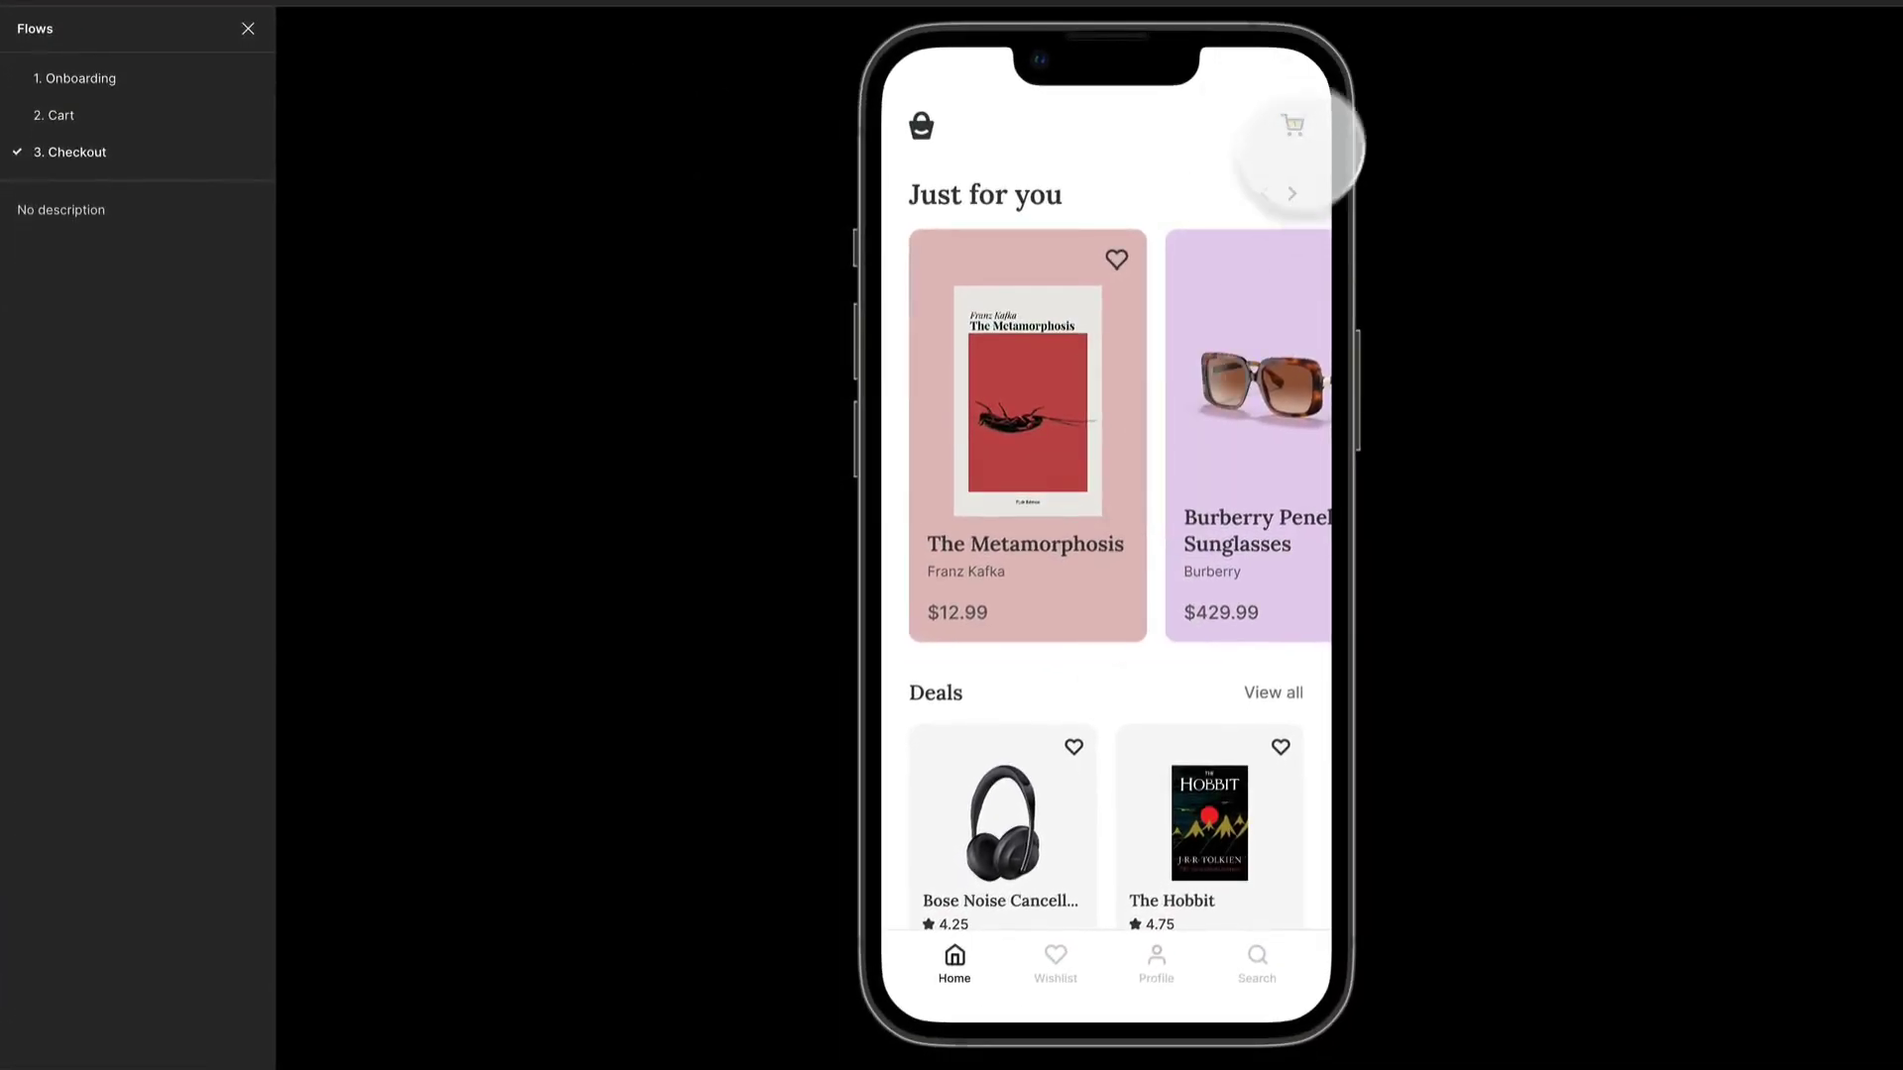
pyautogui.click(1293, 126)
pyautogui.click(1217, 942)
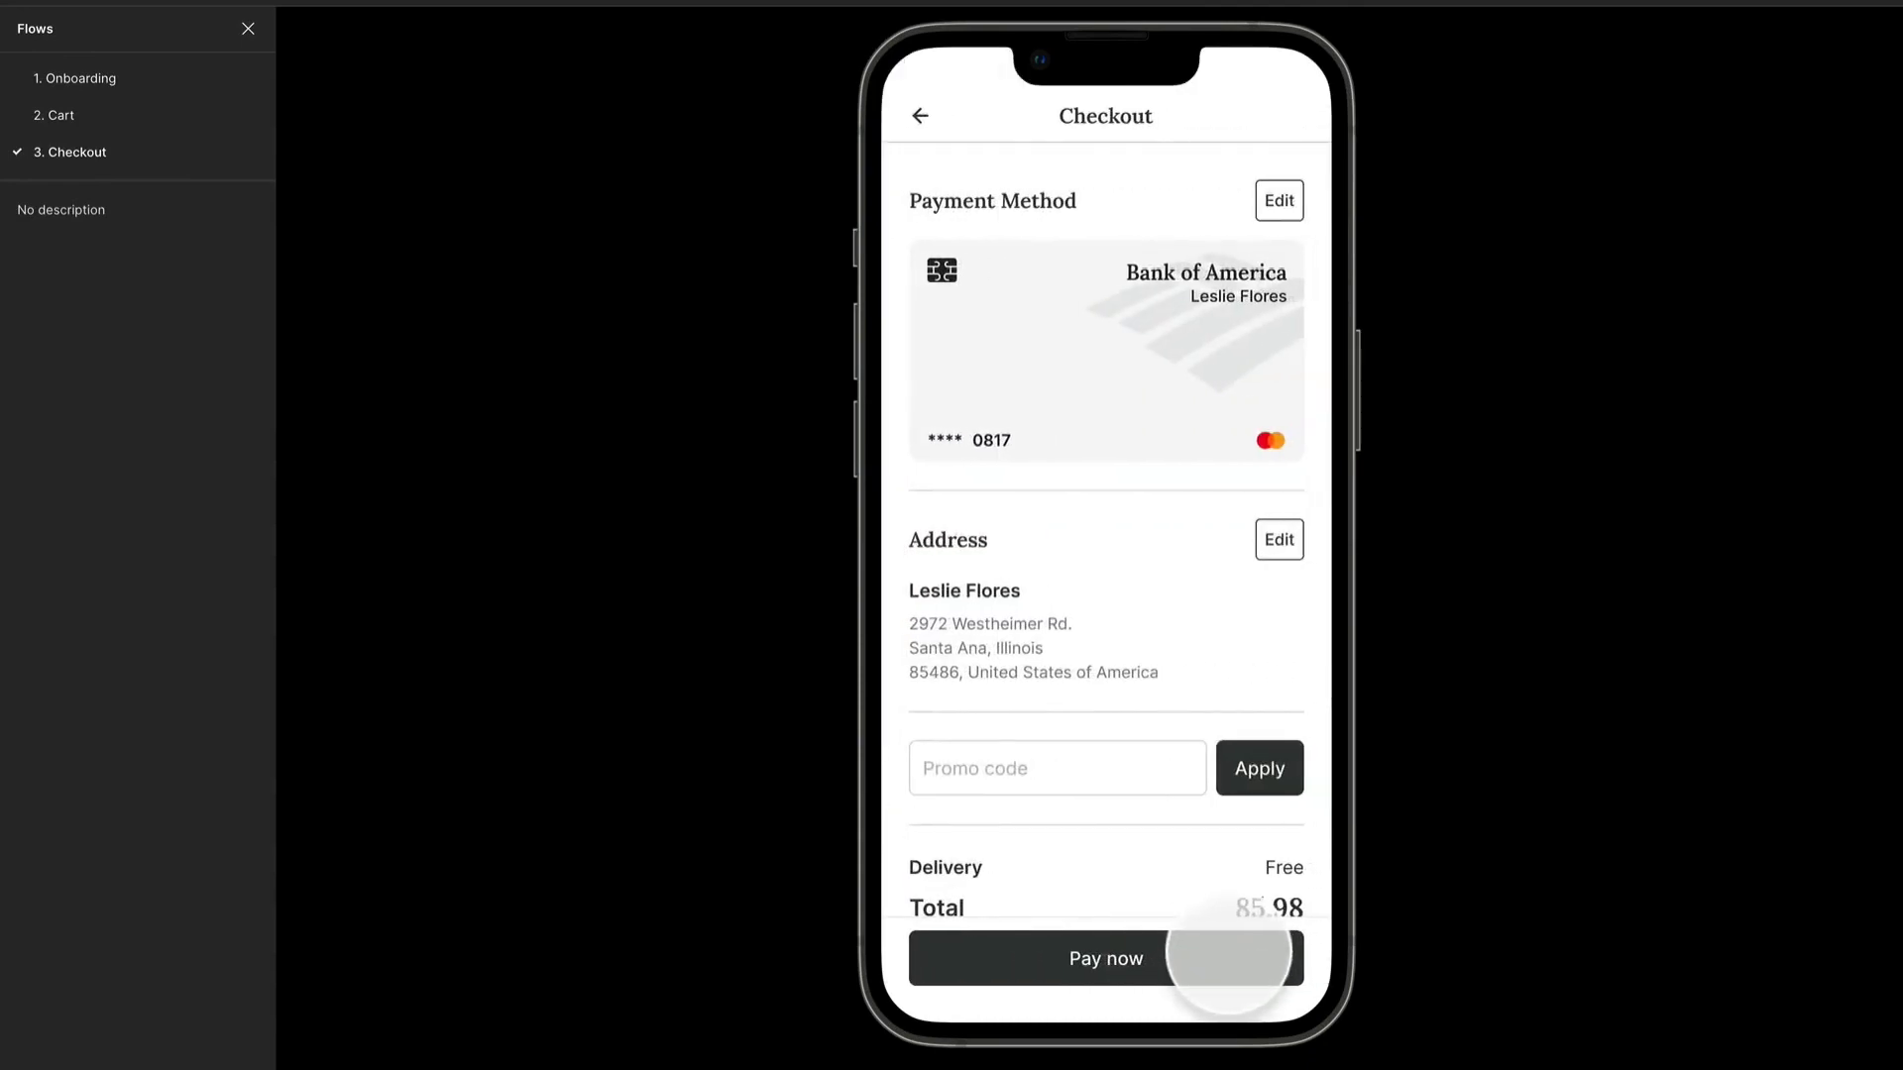
pyautogui.click(1221, 959)
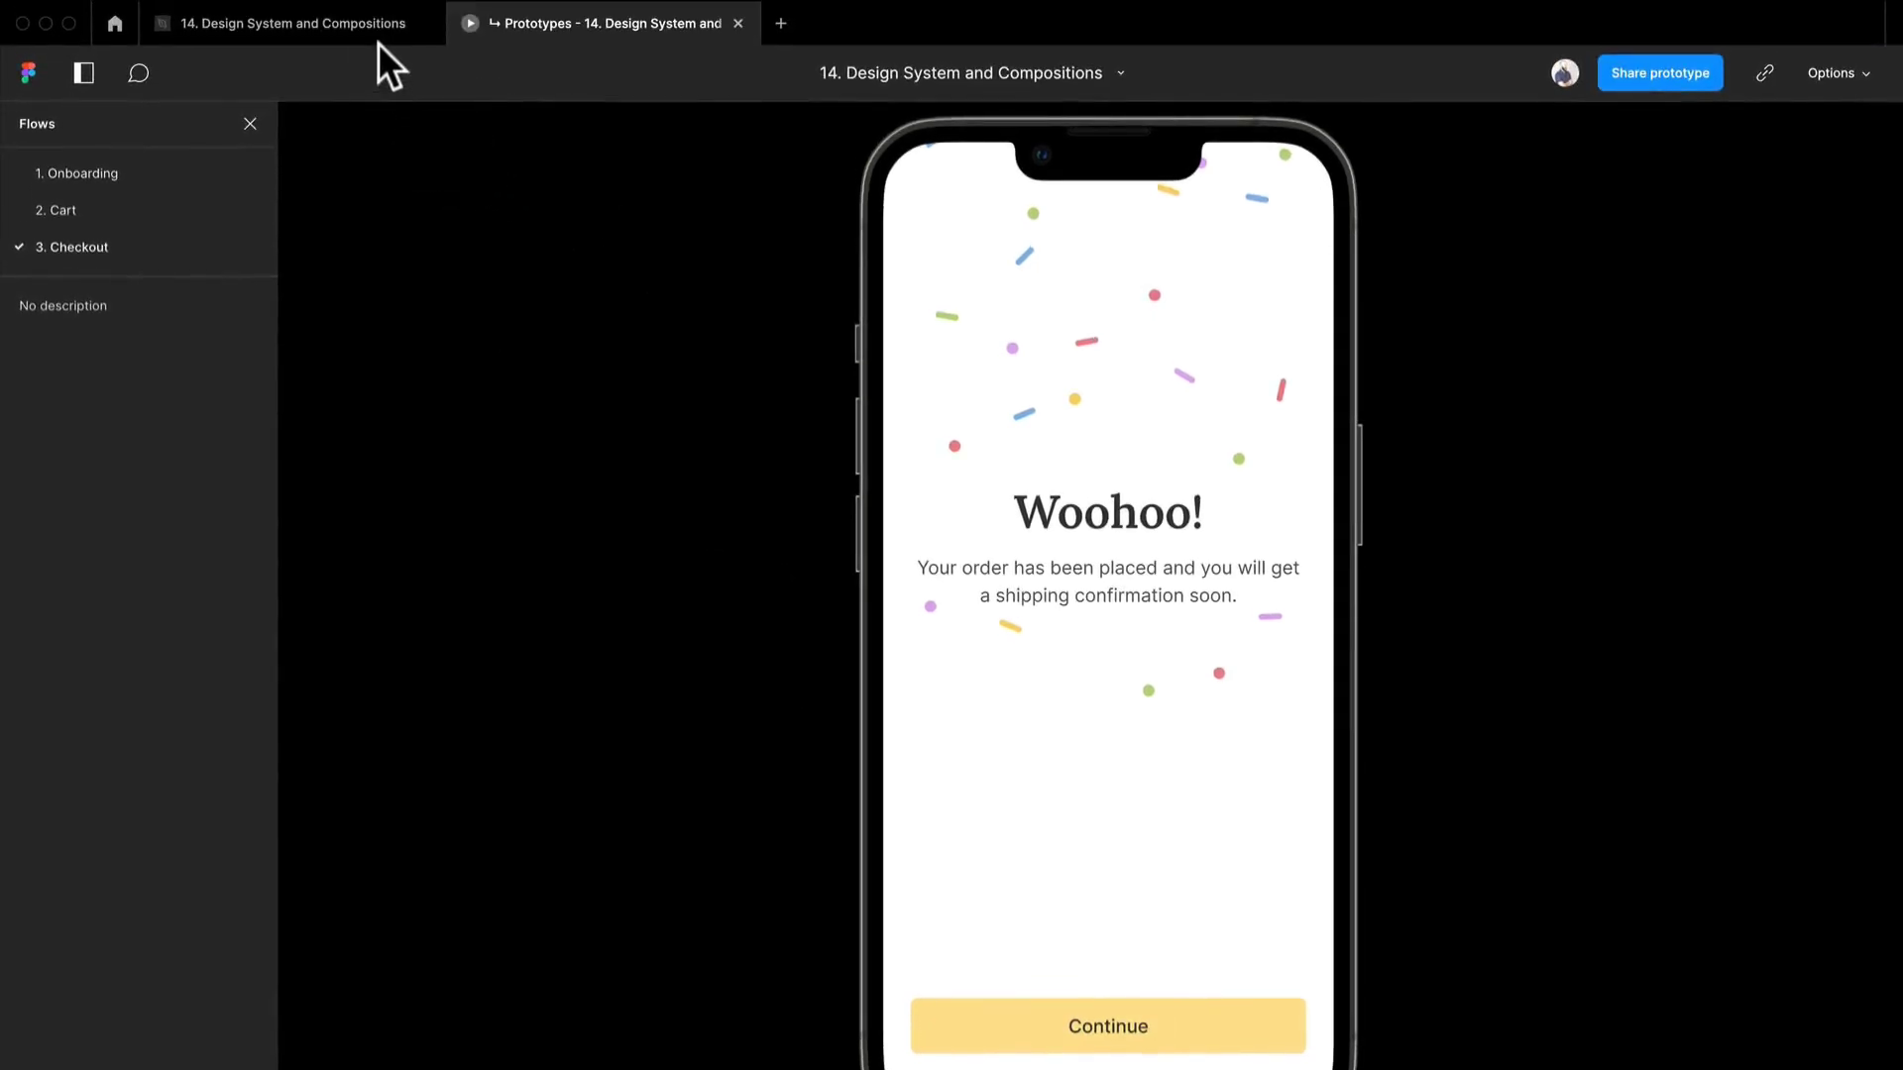
# Step: Return to the design file and select the Checkout frame between the Cart and Order Confirmation frames
pyautogui.click(378, 33)
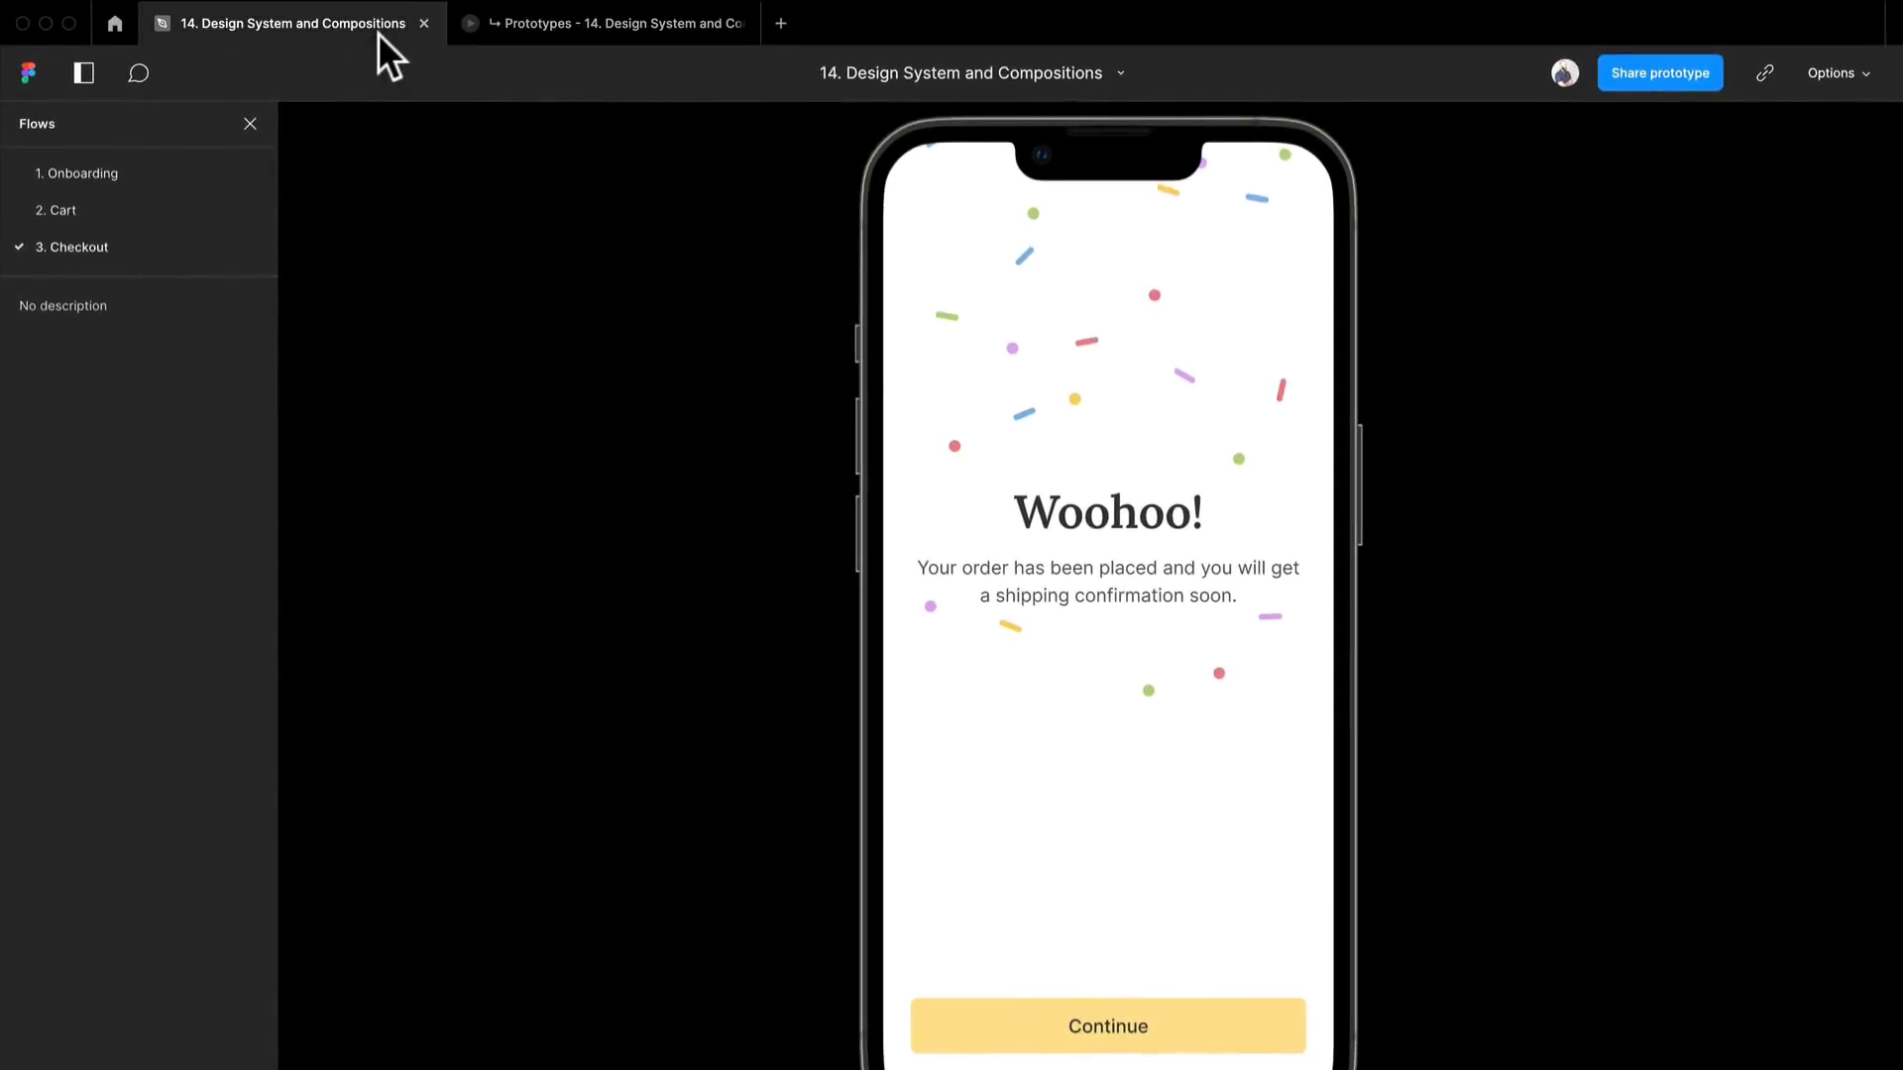
pyautogui.scroll(-5, 1261, 544)
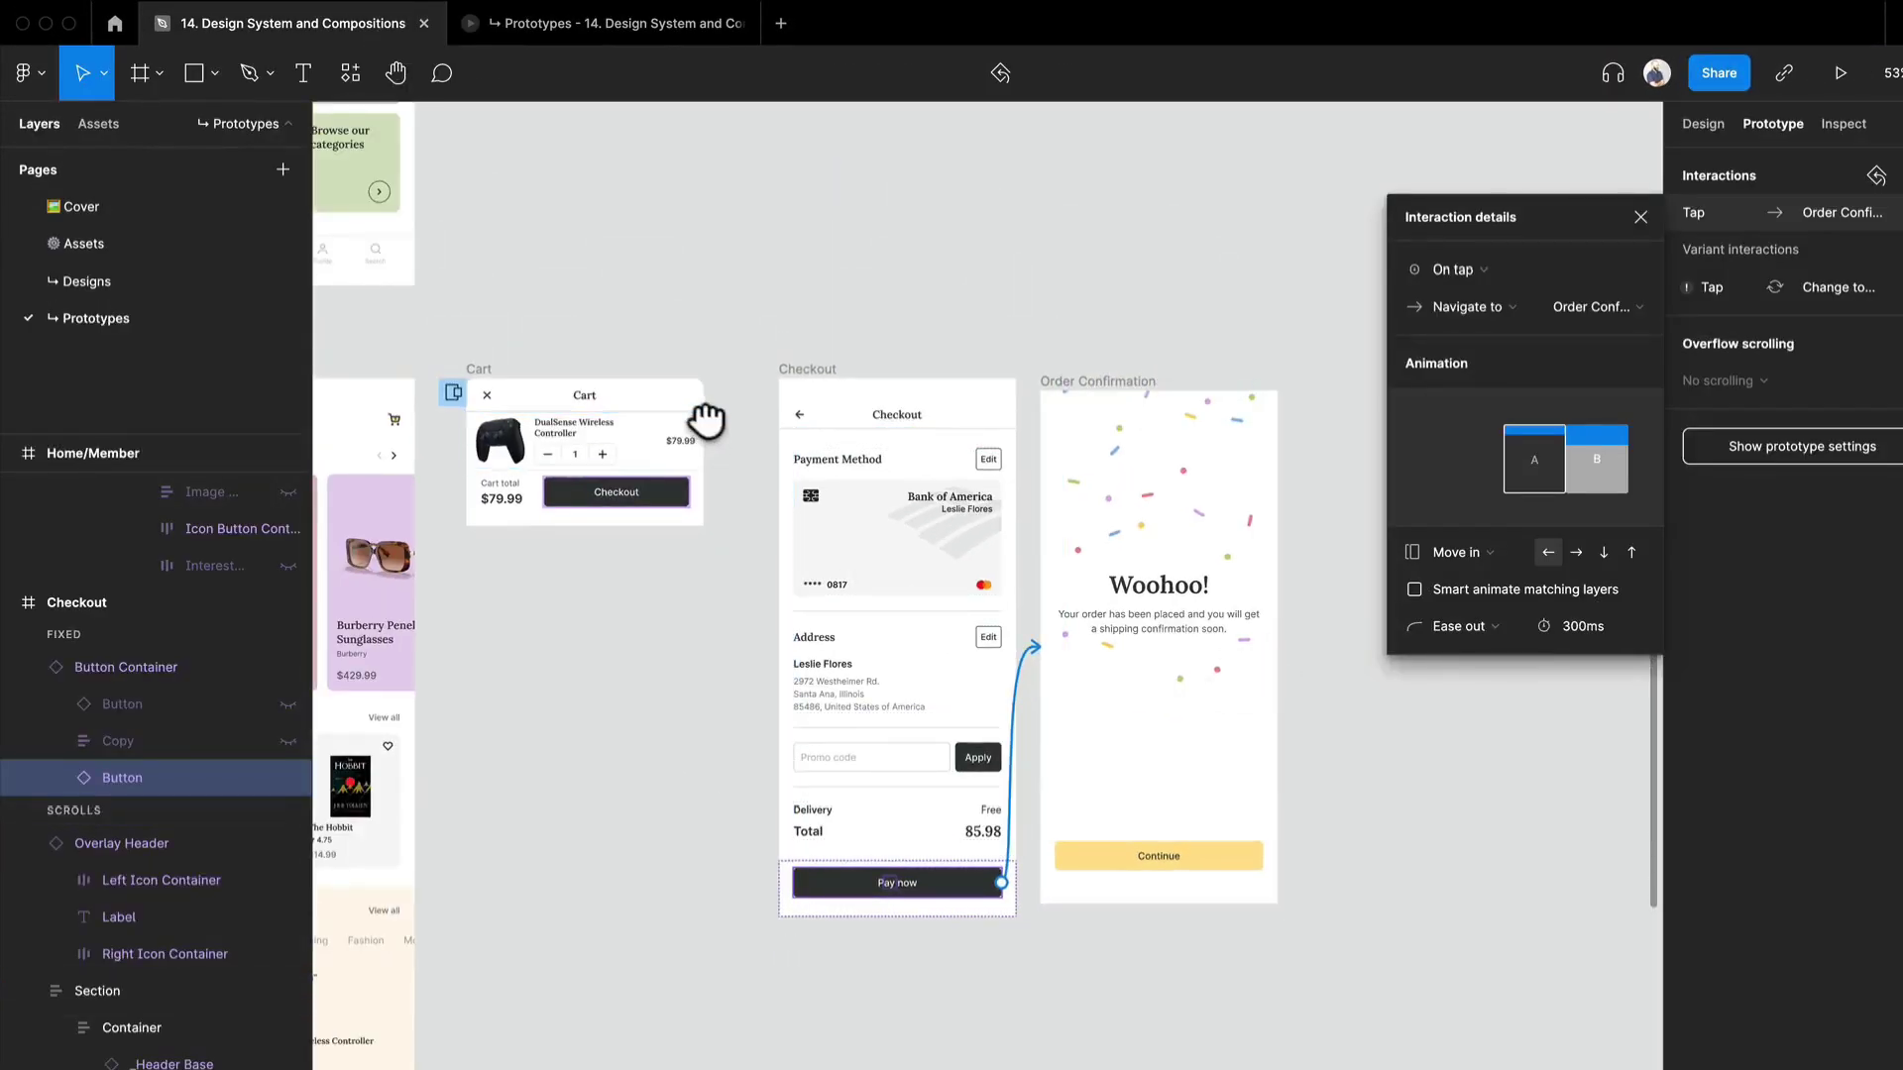
pyautogui.moveTo(707, 421); pyautogui.dragTo(865, 467)
pyautogui.click(931, 422)
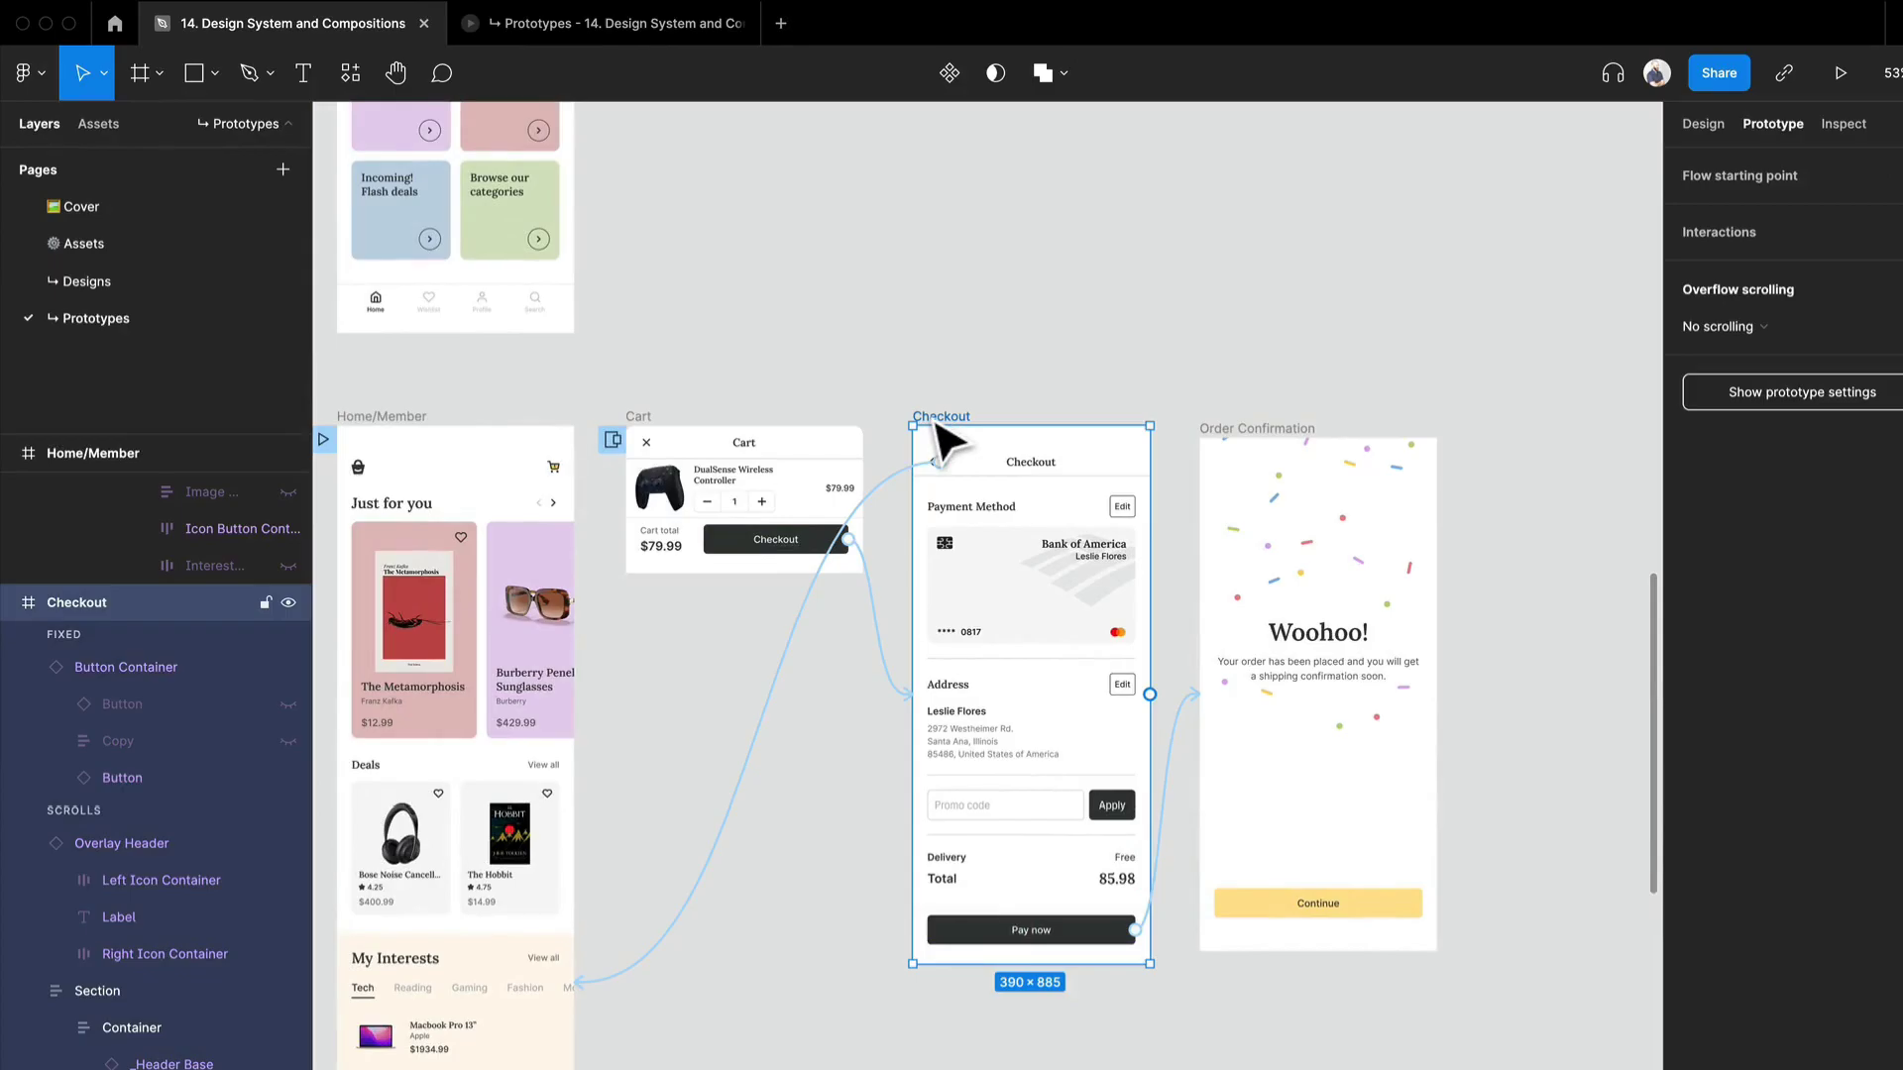